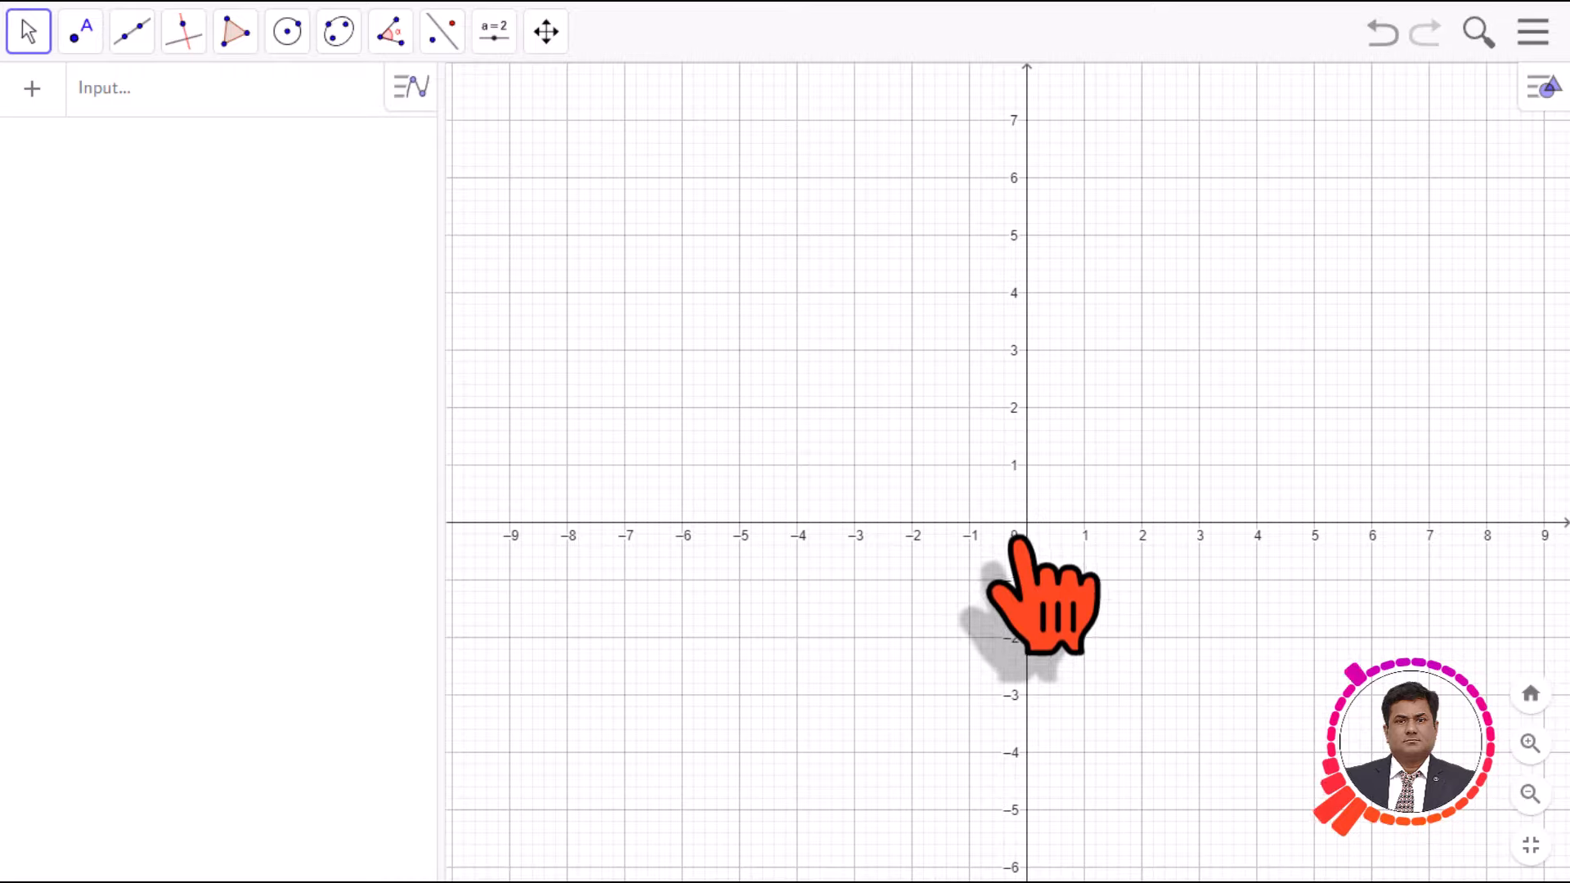
Open the graphics view's style options, hide the axes and show them again.
left_click_drag(1029, 522, 1028, 490)
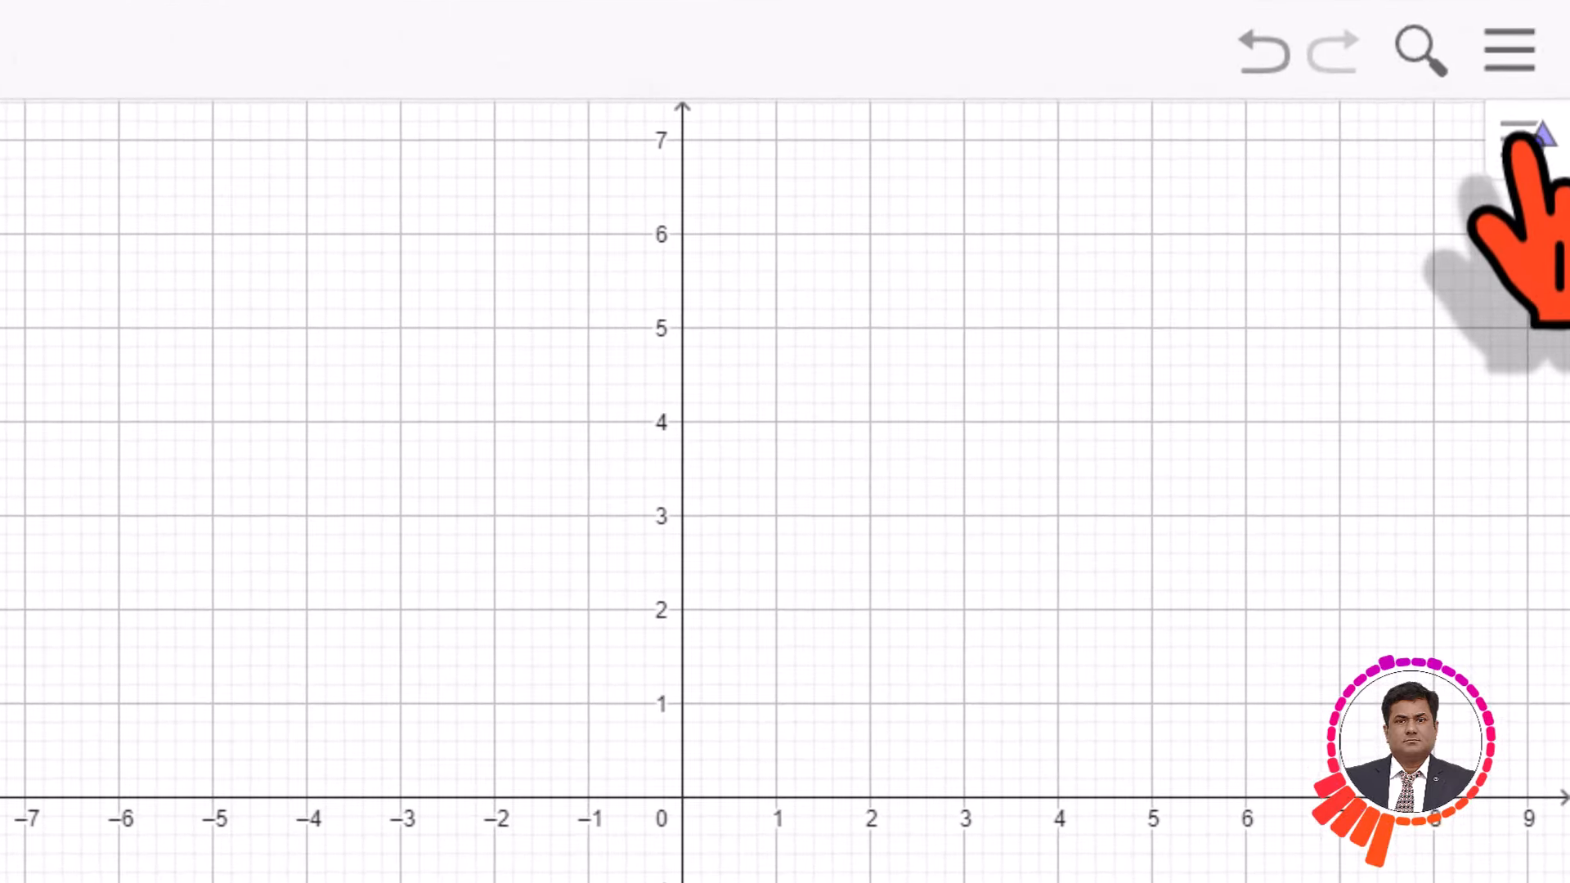
left_click(1519, 135)
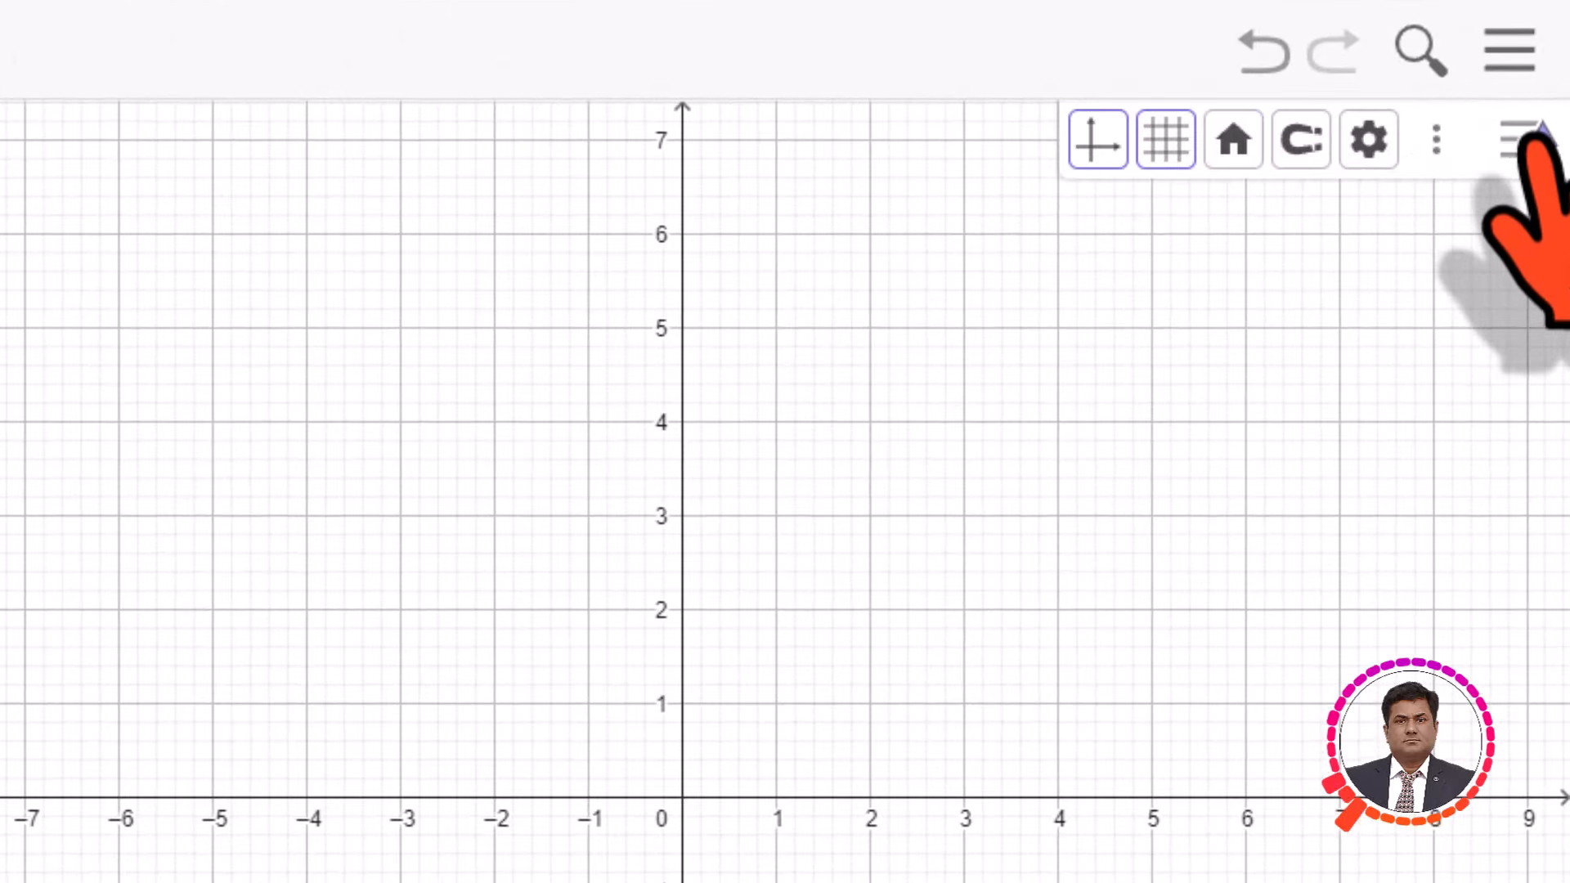
left_click(1100, 147)
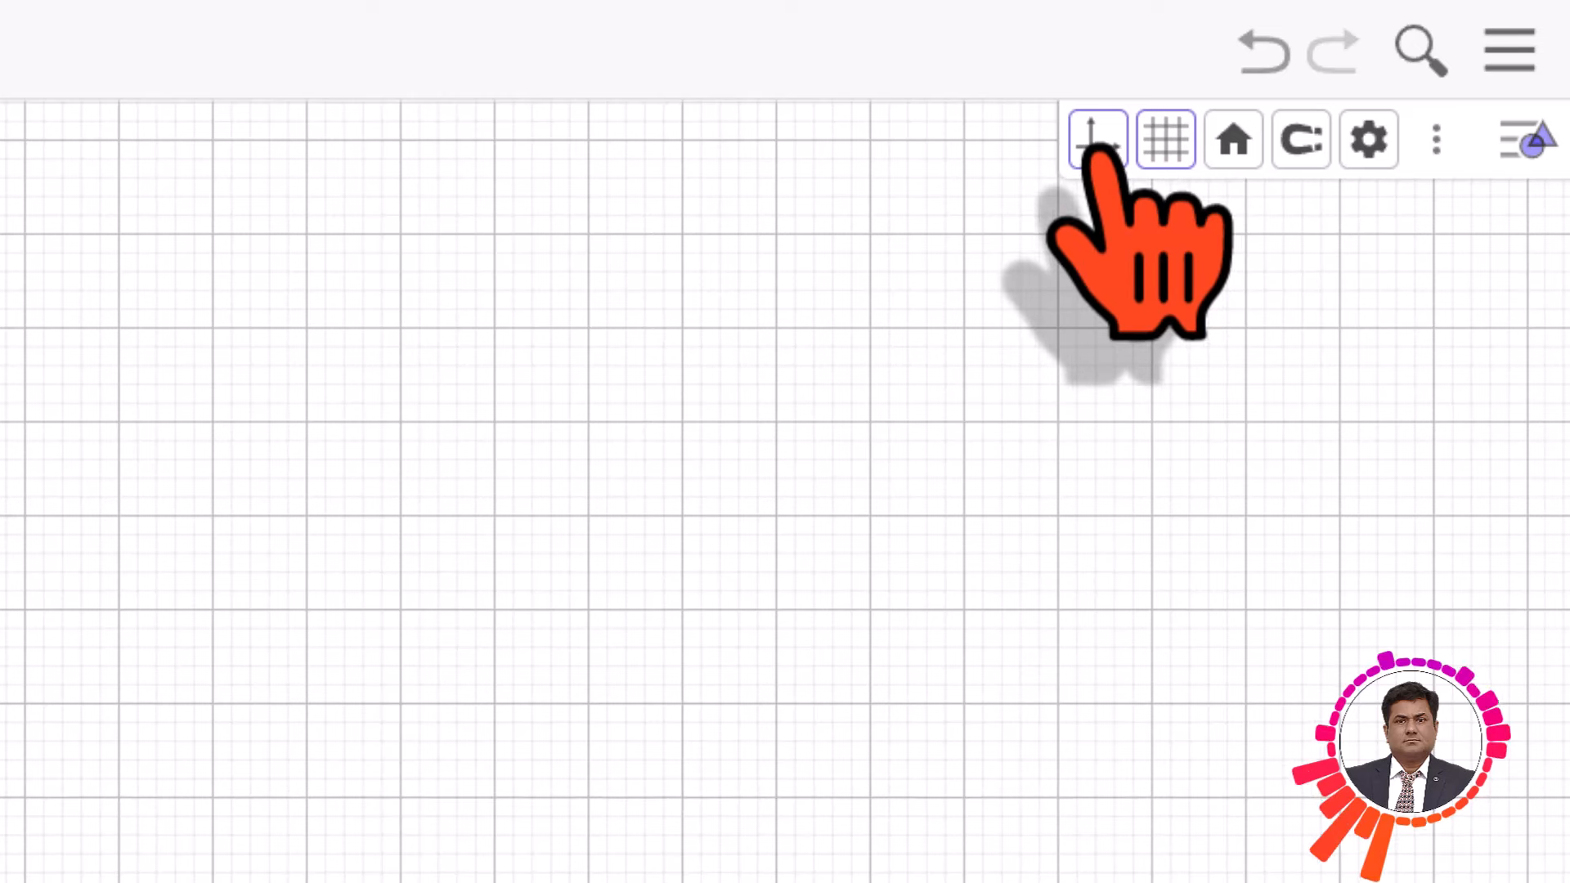
left_click(1099, 149)
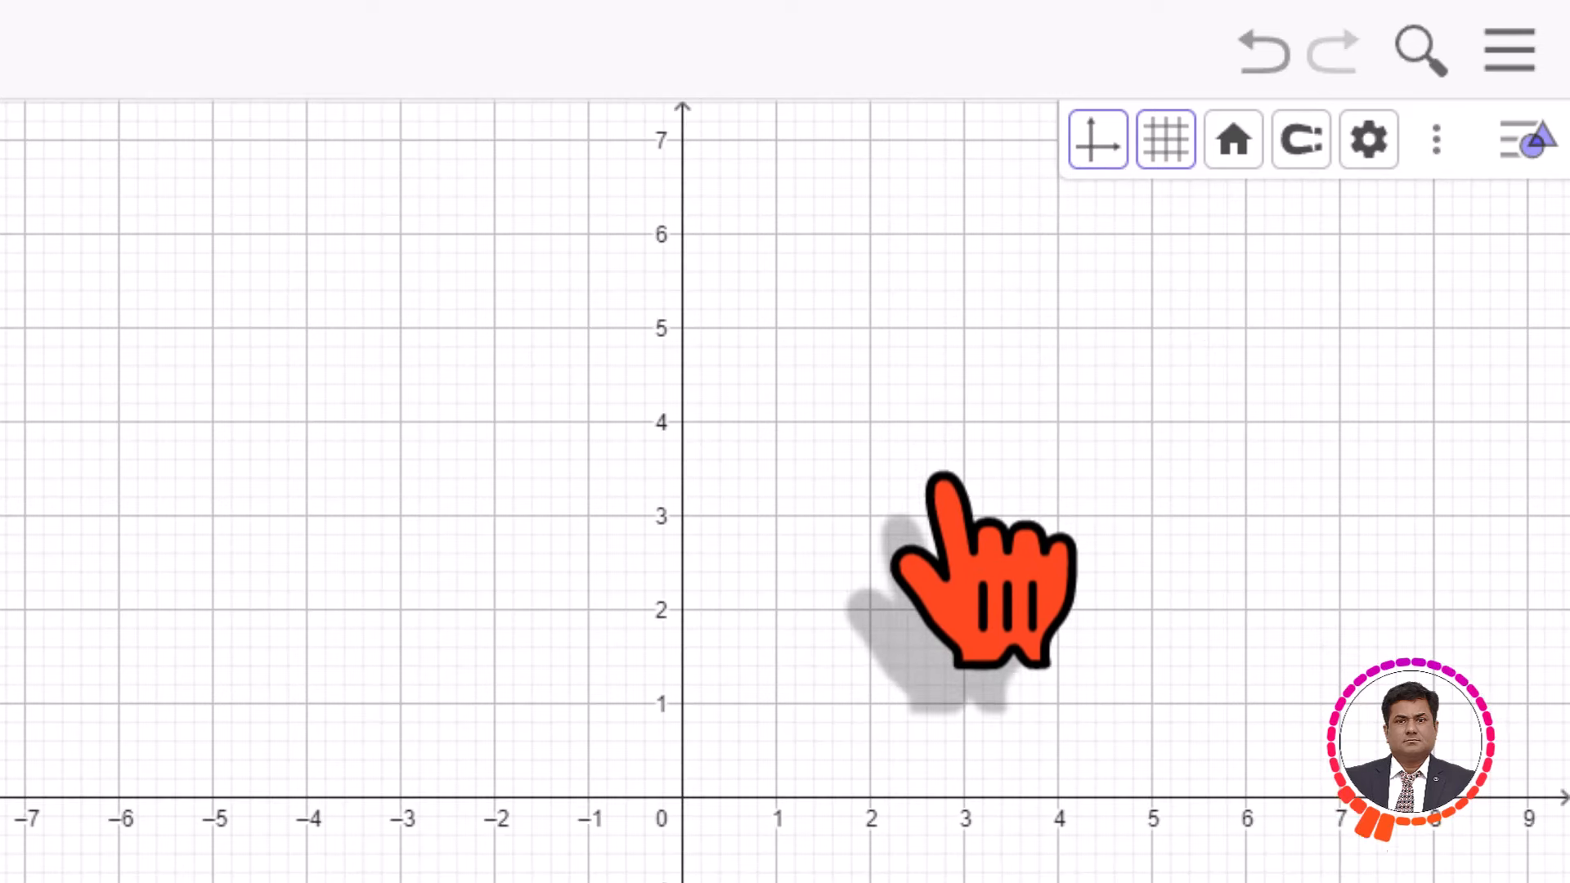
Try the grid options by switching between no grid, the square grid and the polar grid, ending with no grid.
left_click(1167, 140)
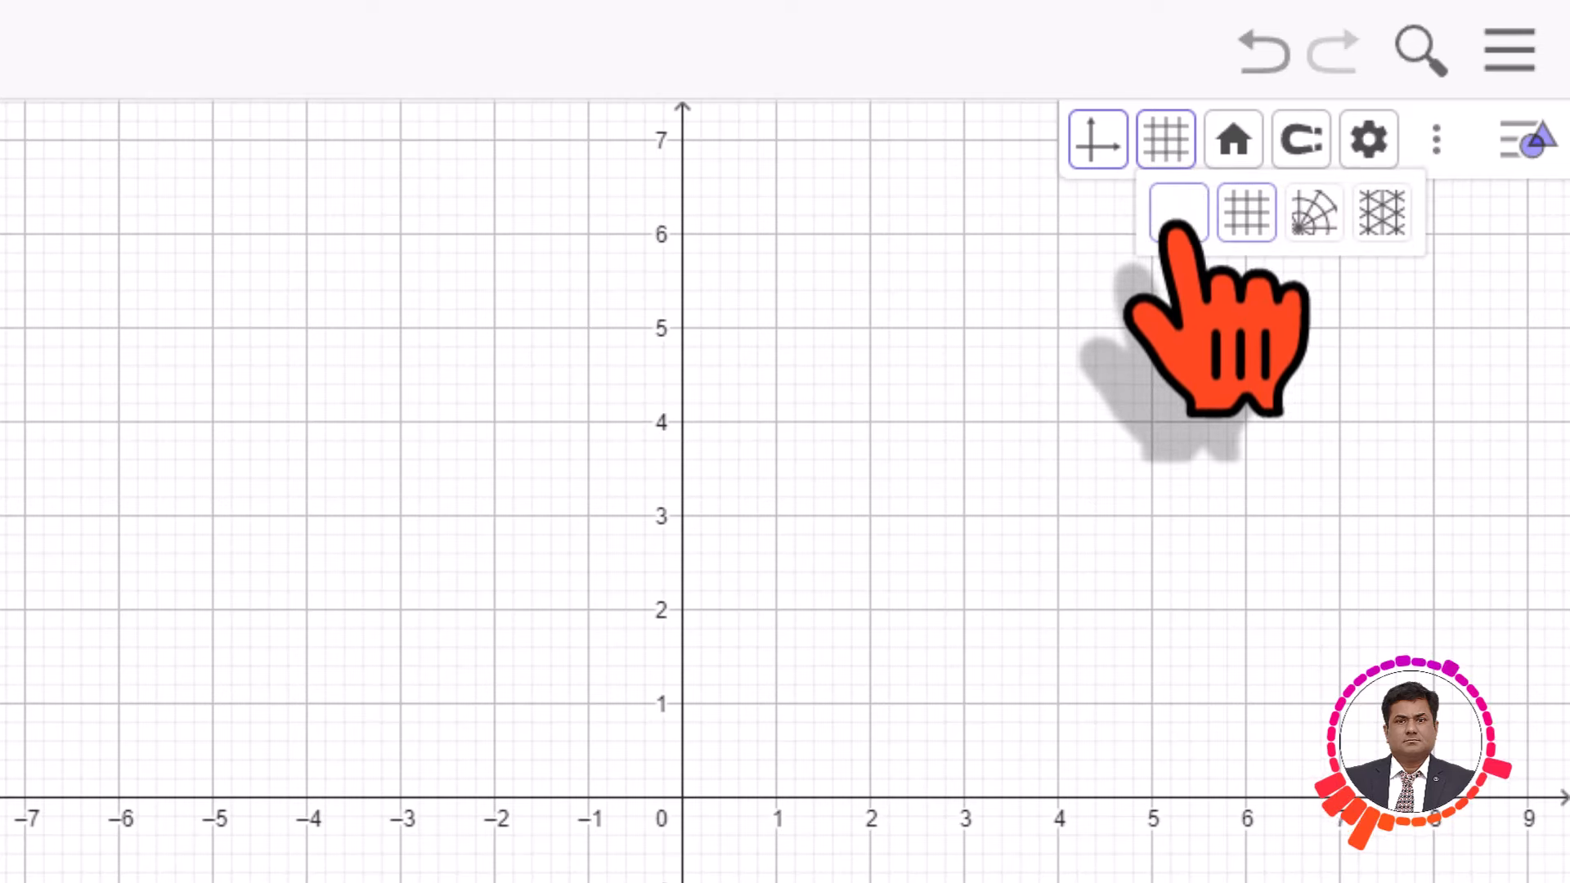
left_click(1181, 227)
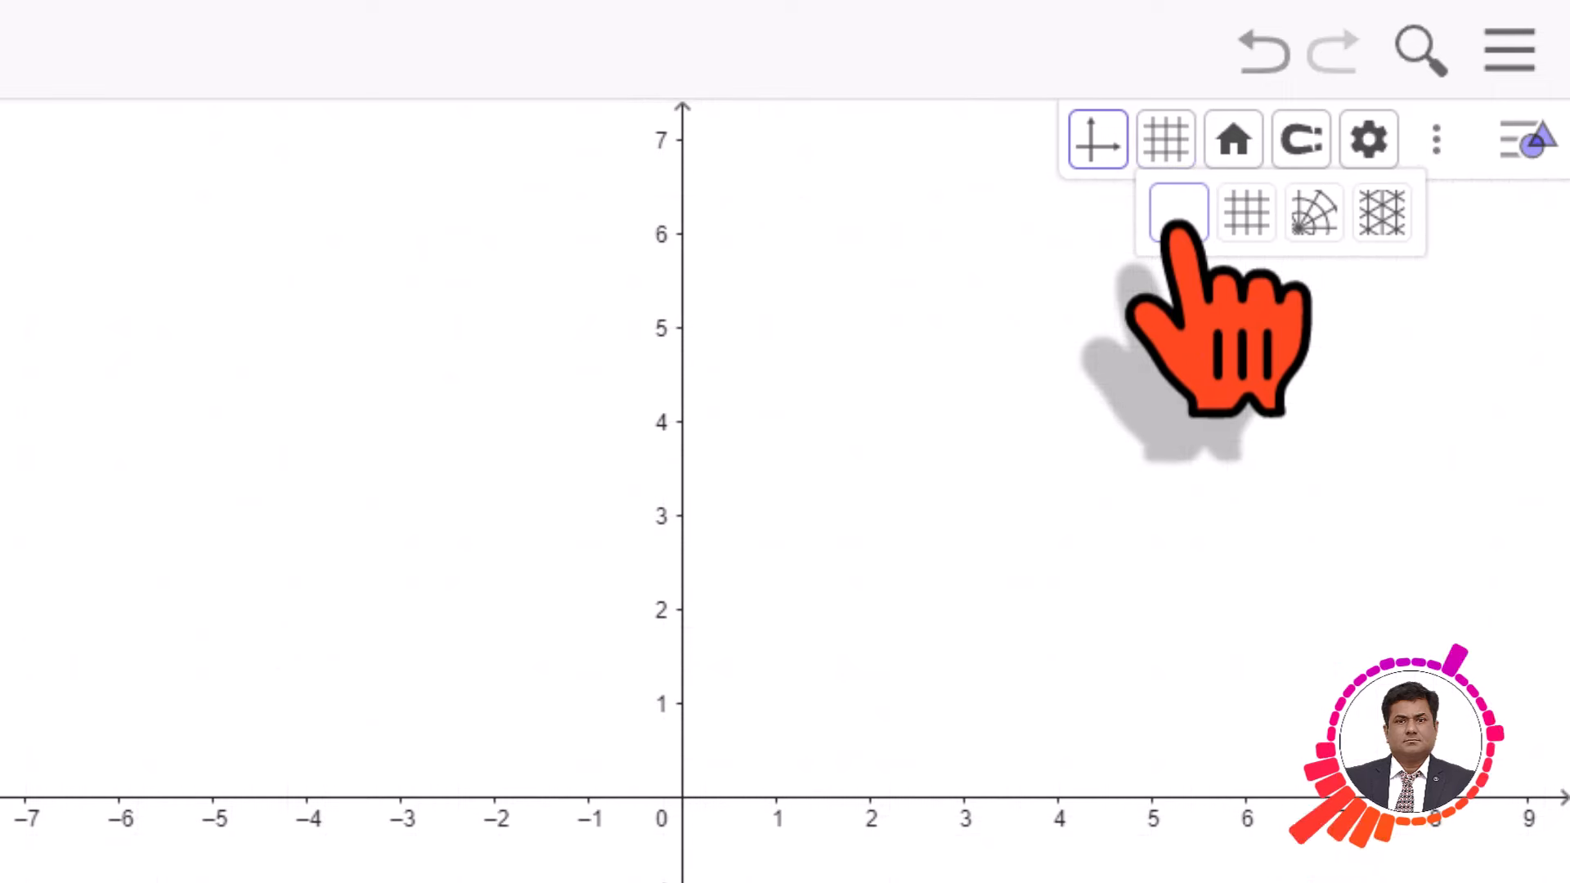
left_click(1249, 219)
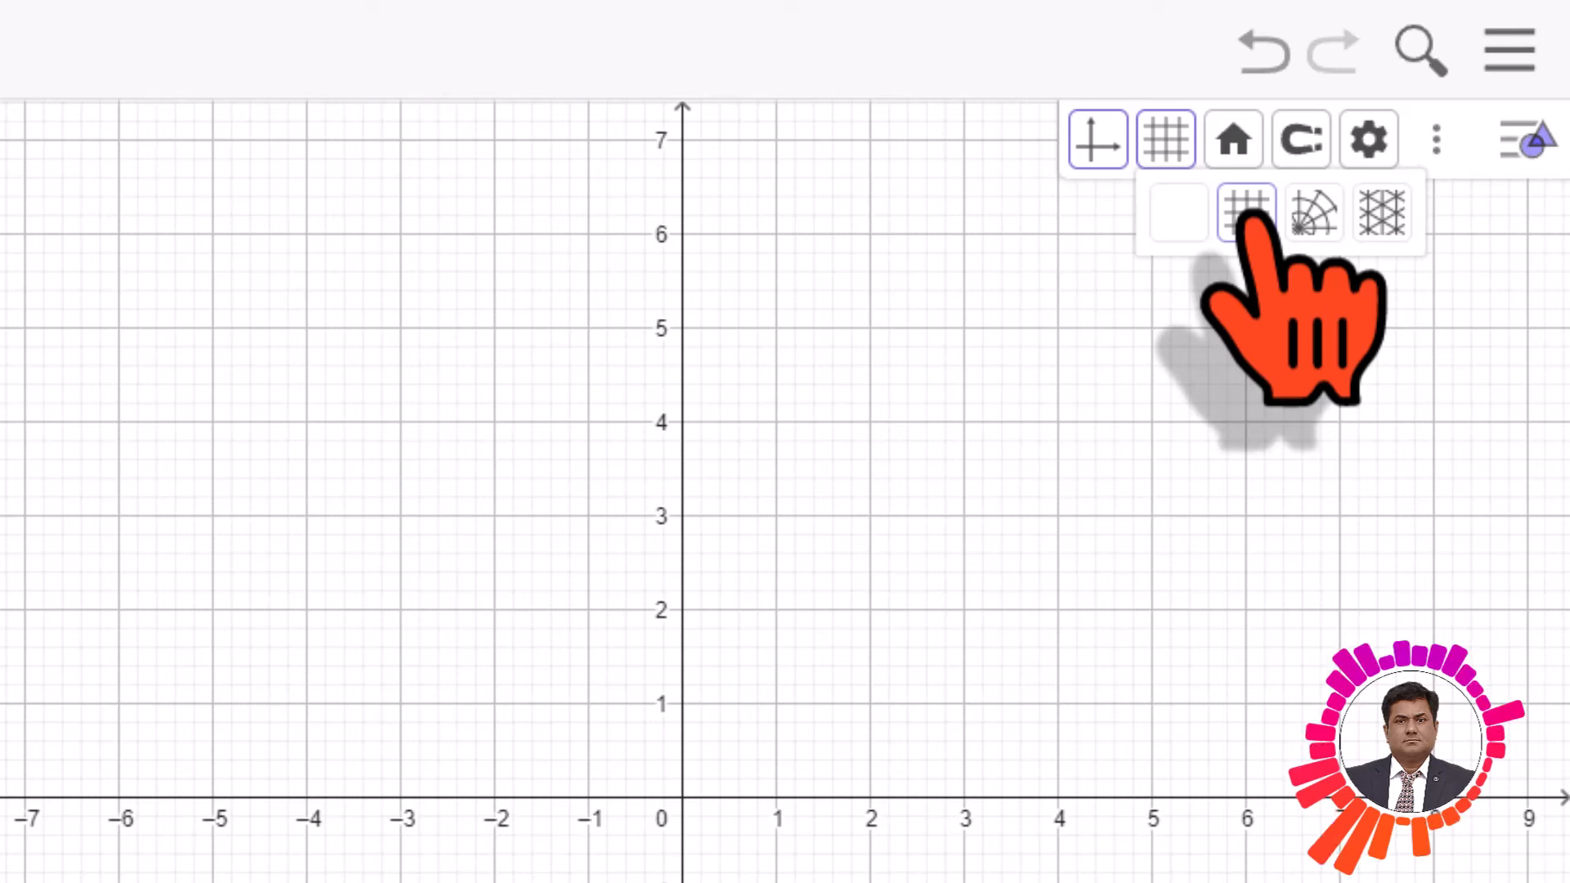
left_click(1314, 217)
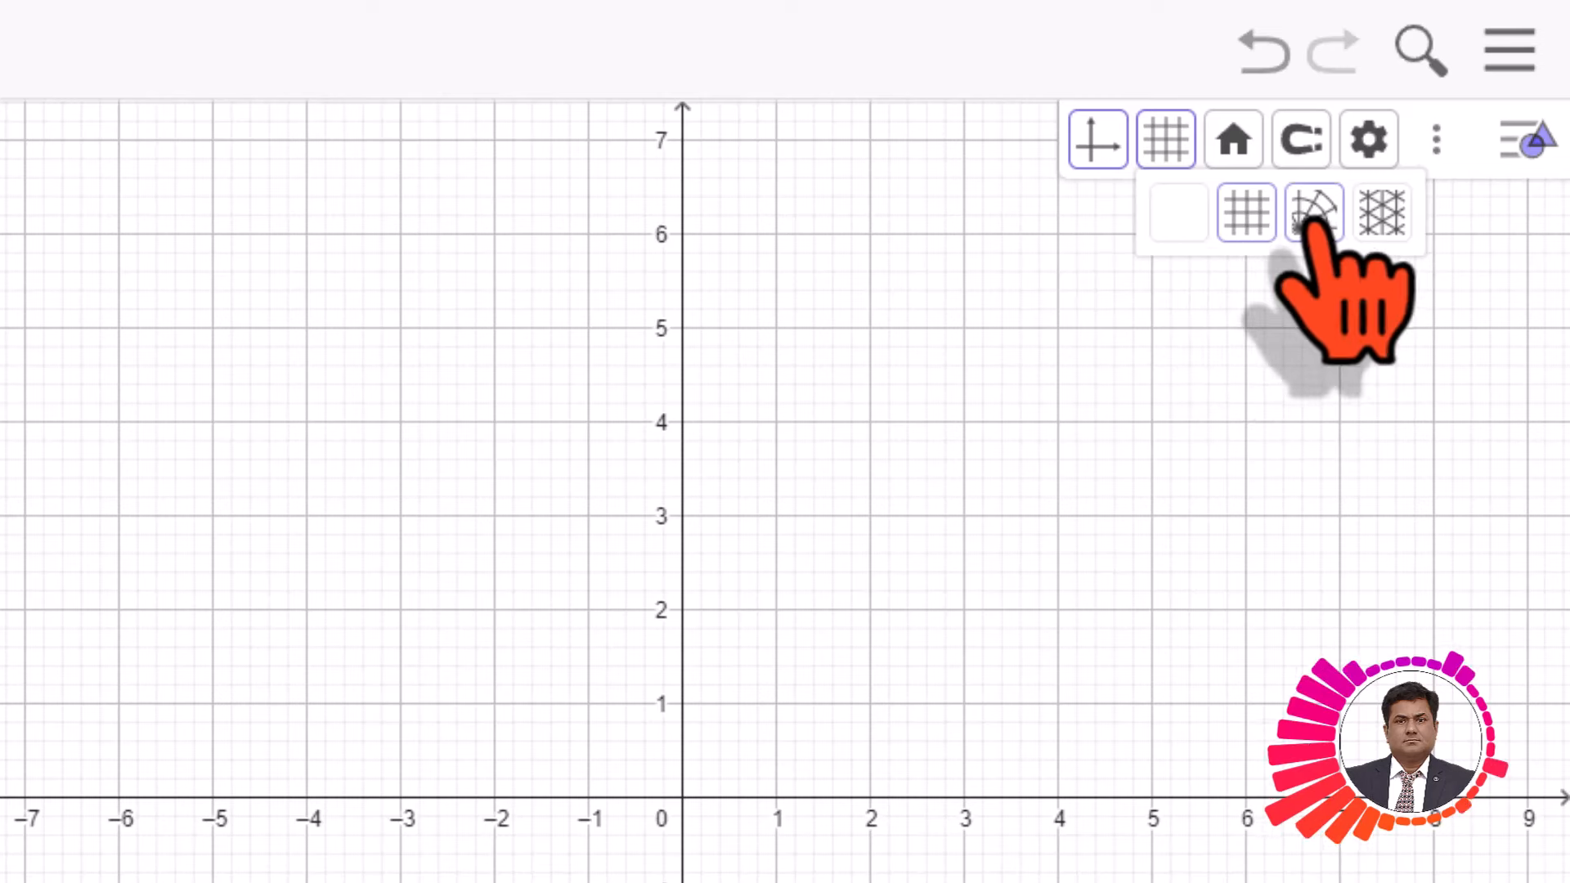
left_click(1246, 215)
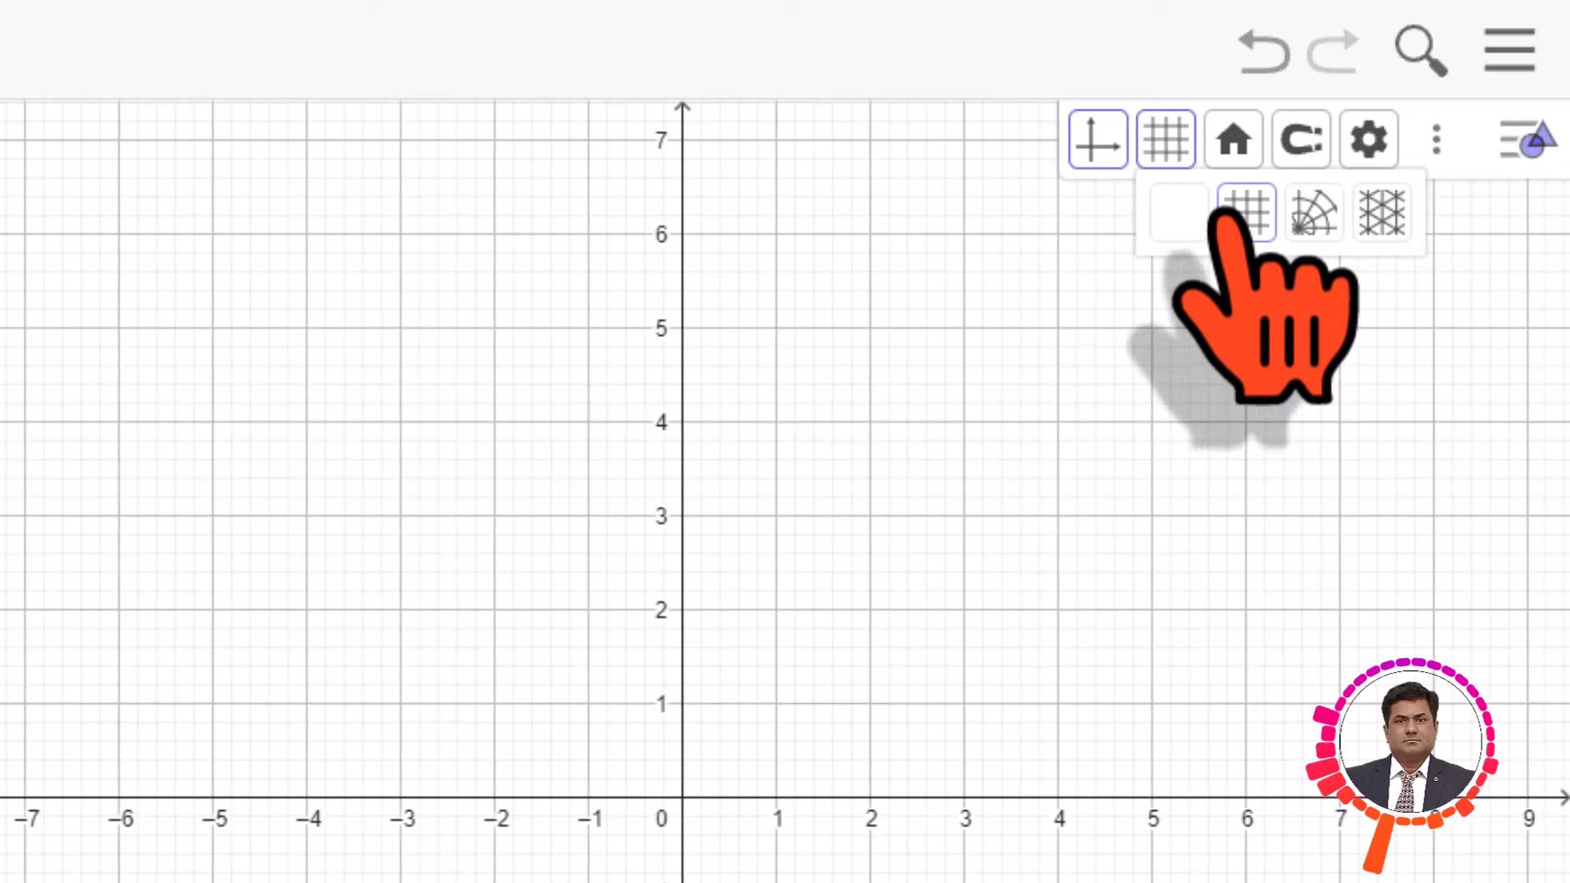
left_click(1178, 215)
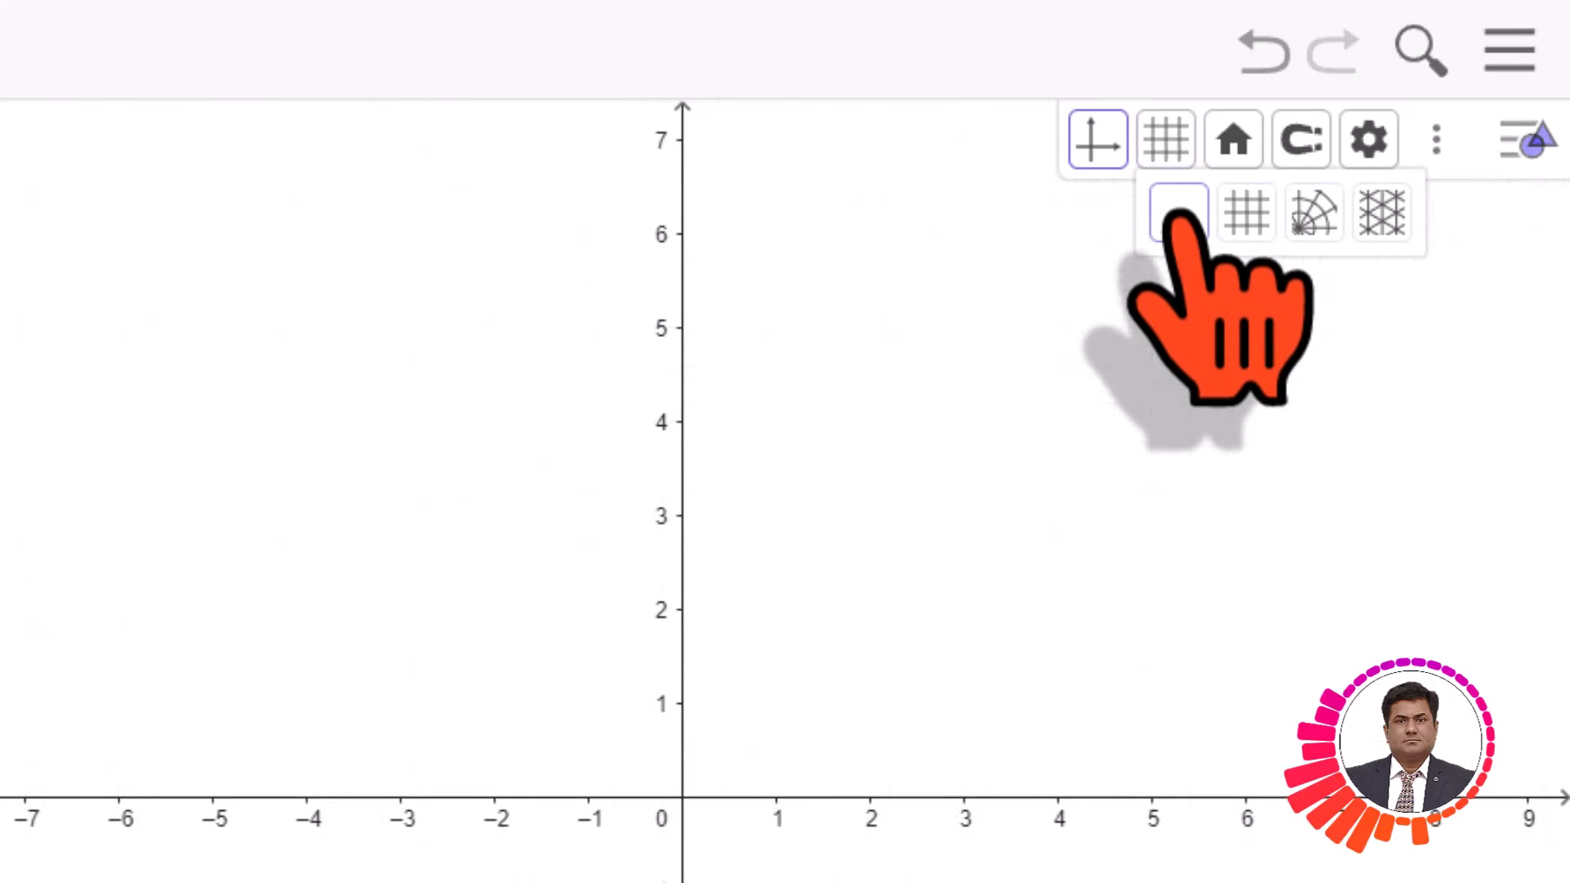
Hide the coordinate axes and show the square grid in the graphics view.
left_click(1095, 139)
left_click(1096, 137)
left_click(1095, 139)
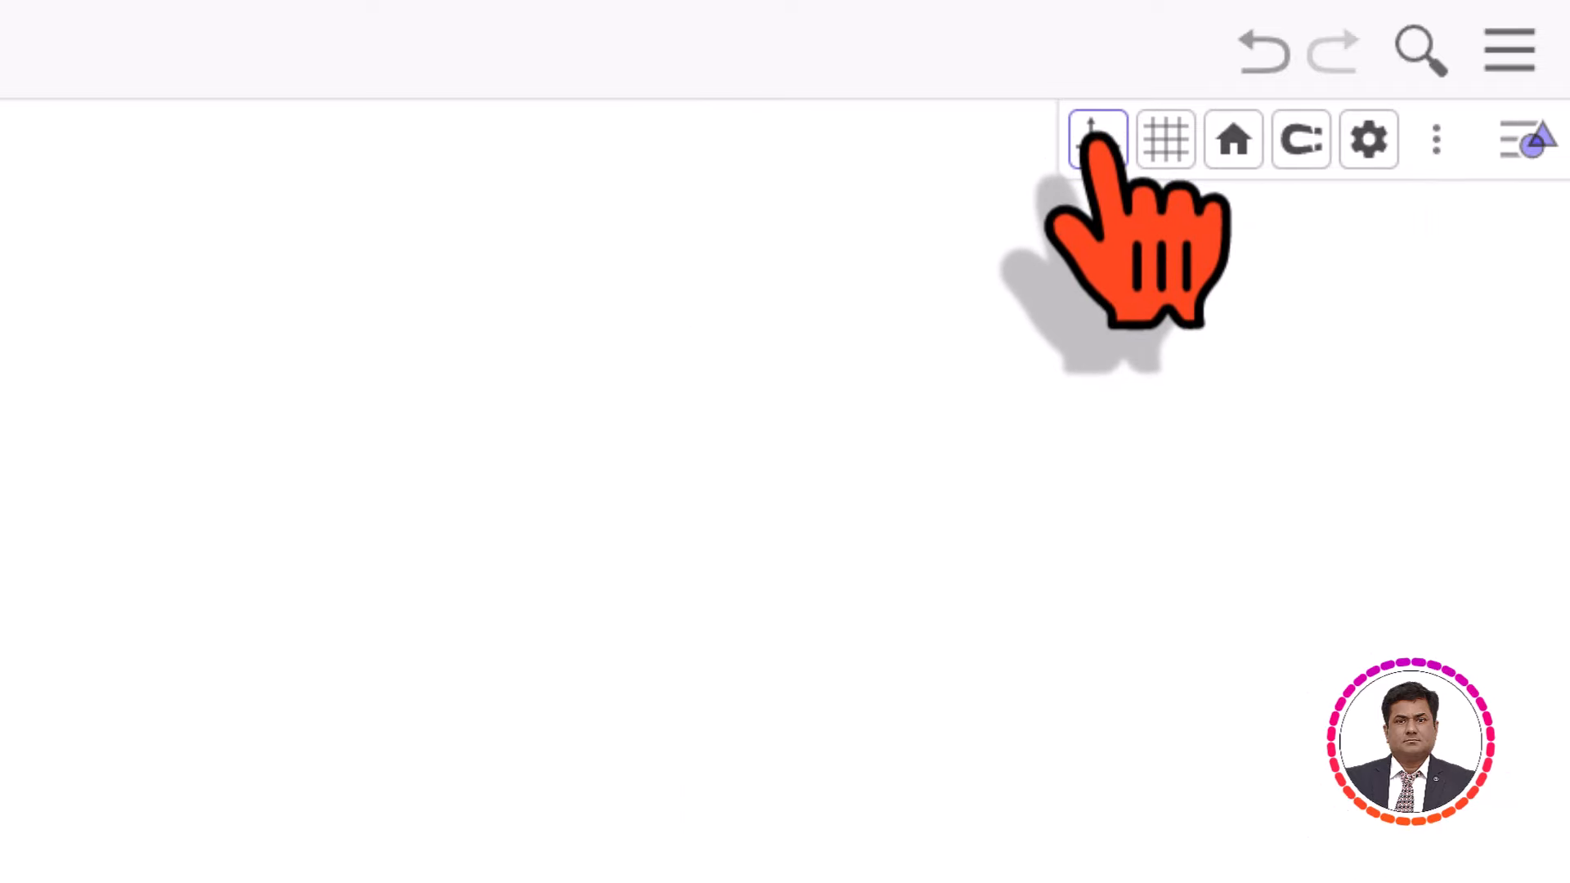
left_click(1096, 139)
left_click(1097, 140)
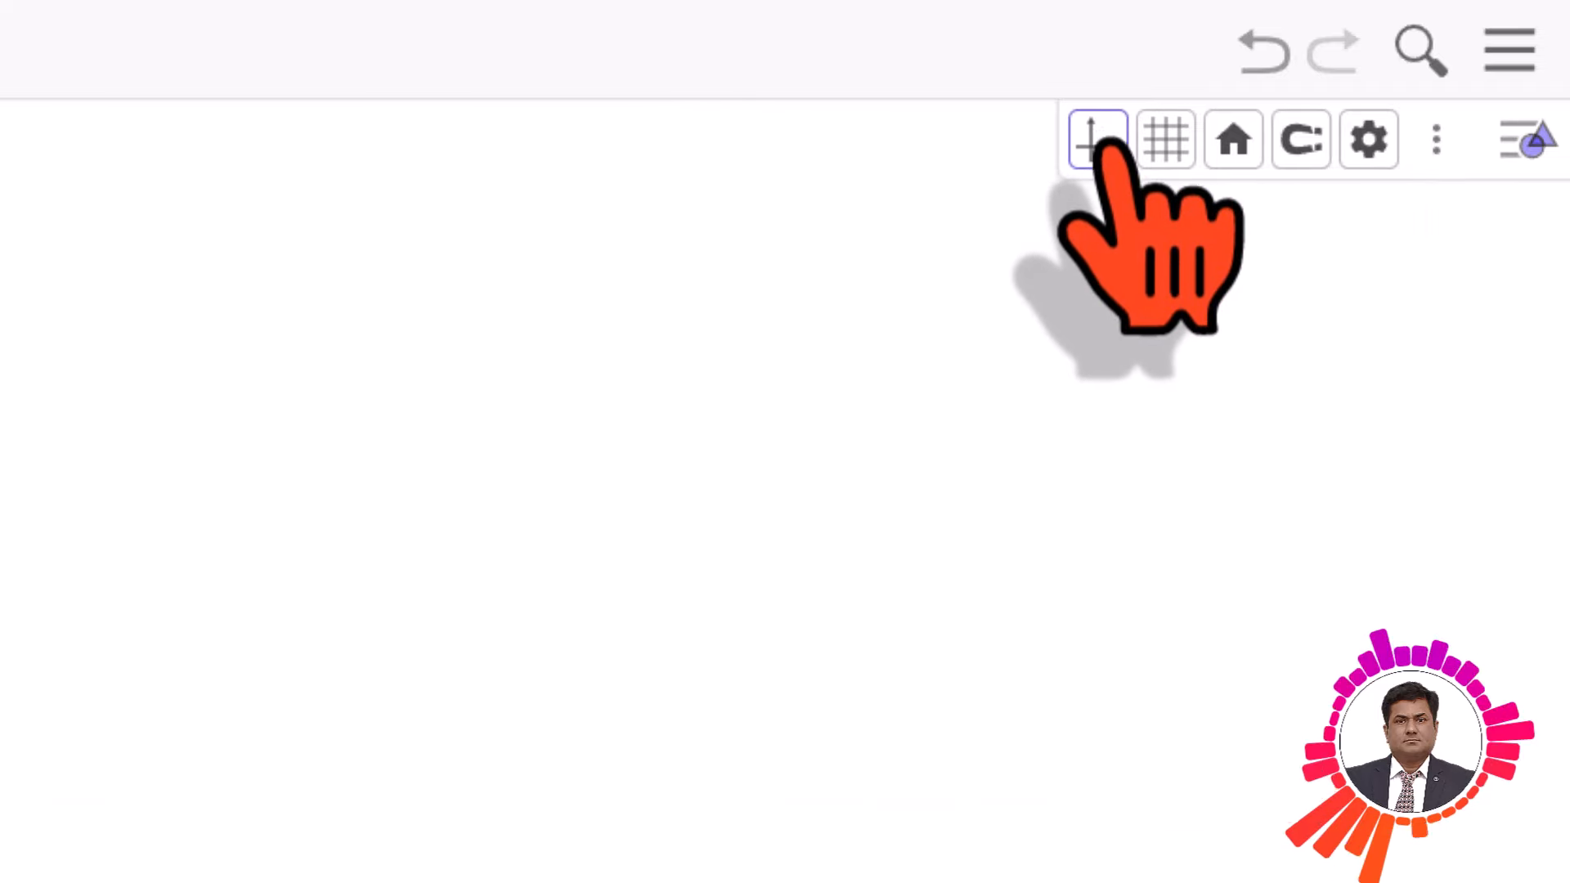
left_click(1164, 139)
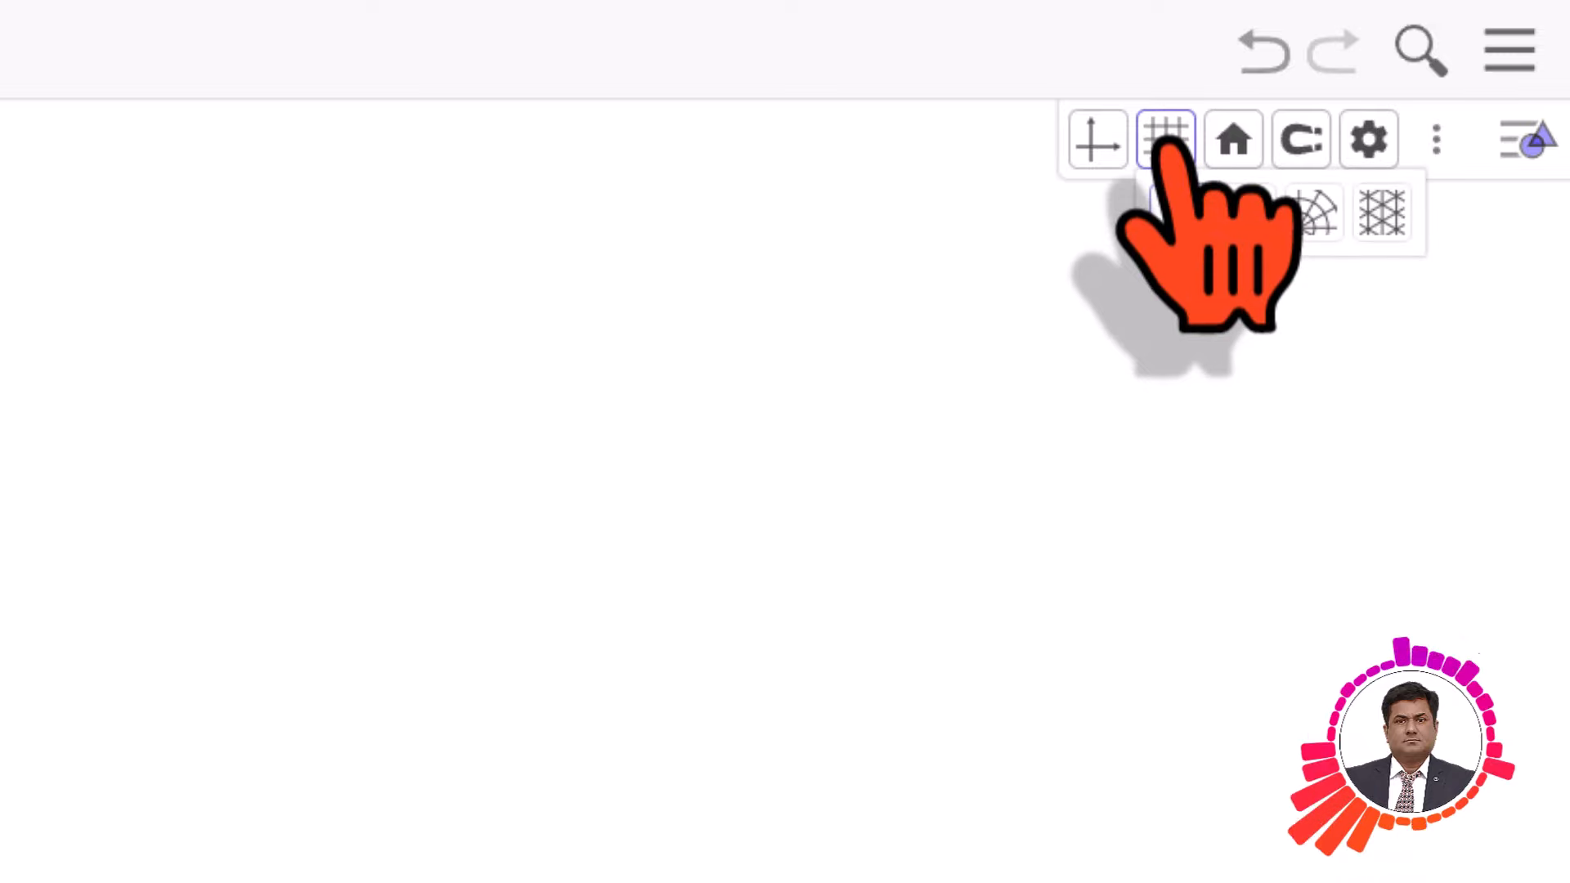
left_click(1247, 215)
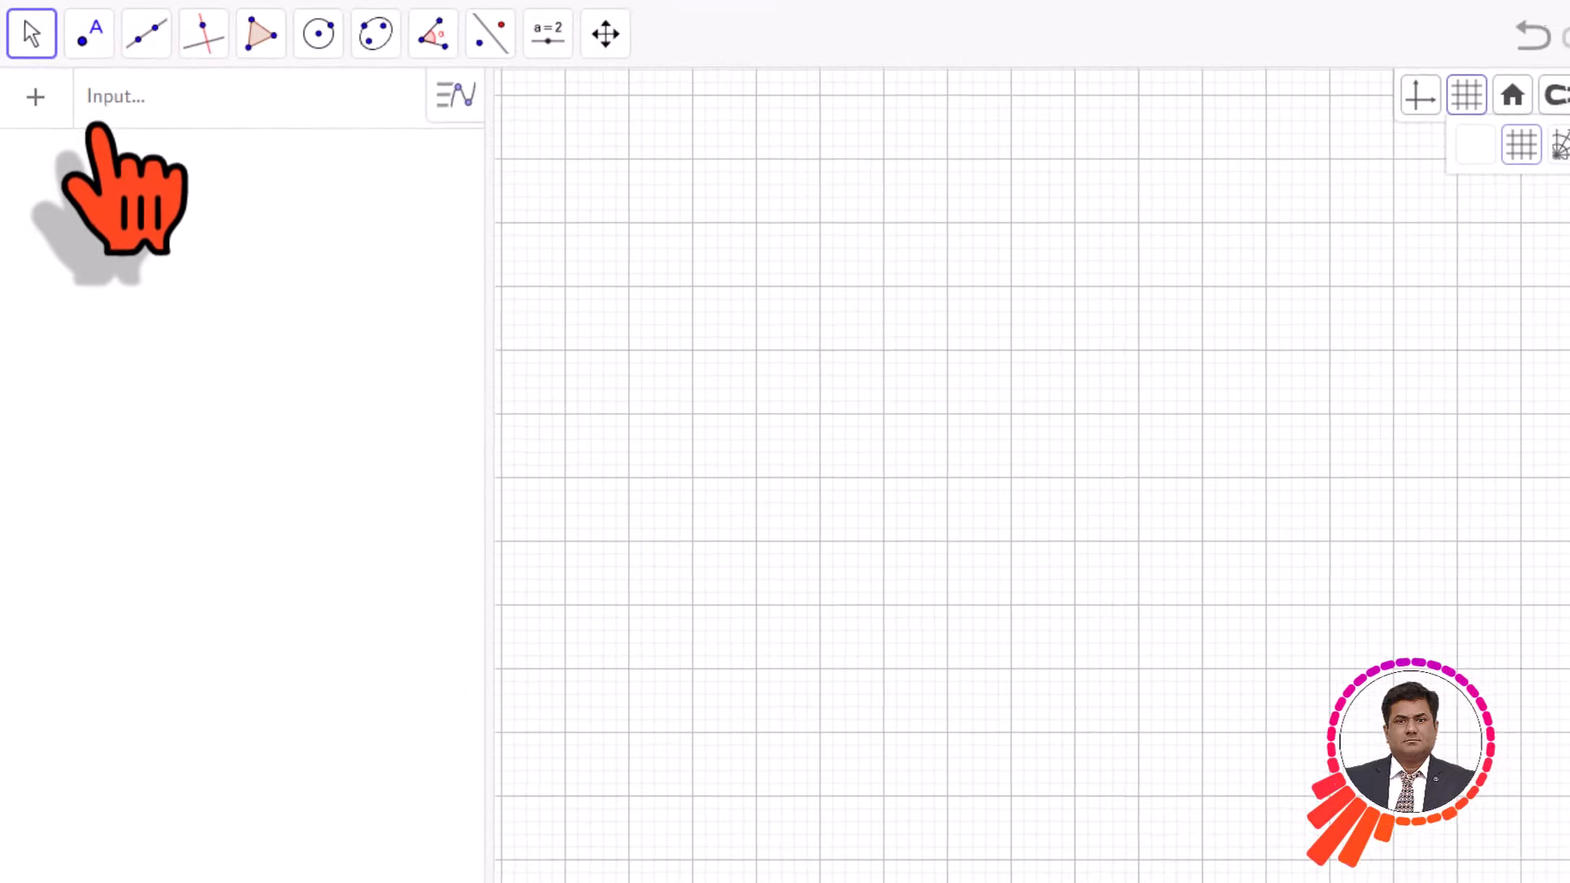
Create point A by entering the coordinates (2, 2), and move it to (-5, 5) on the grid.
left_click(147, 114)
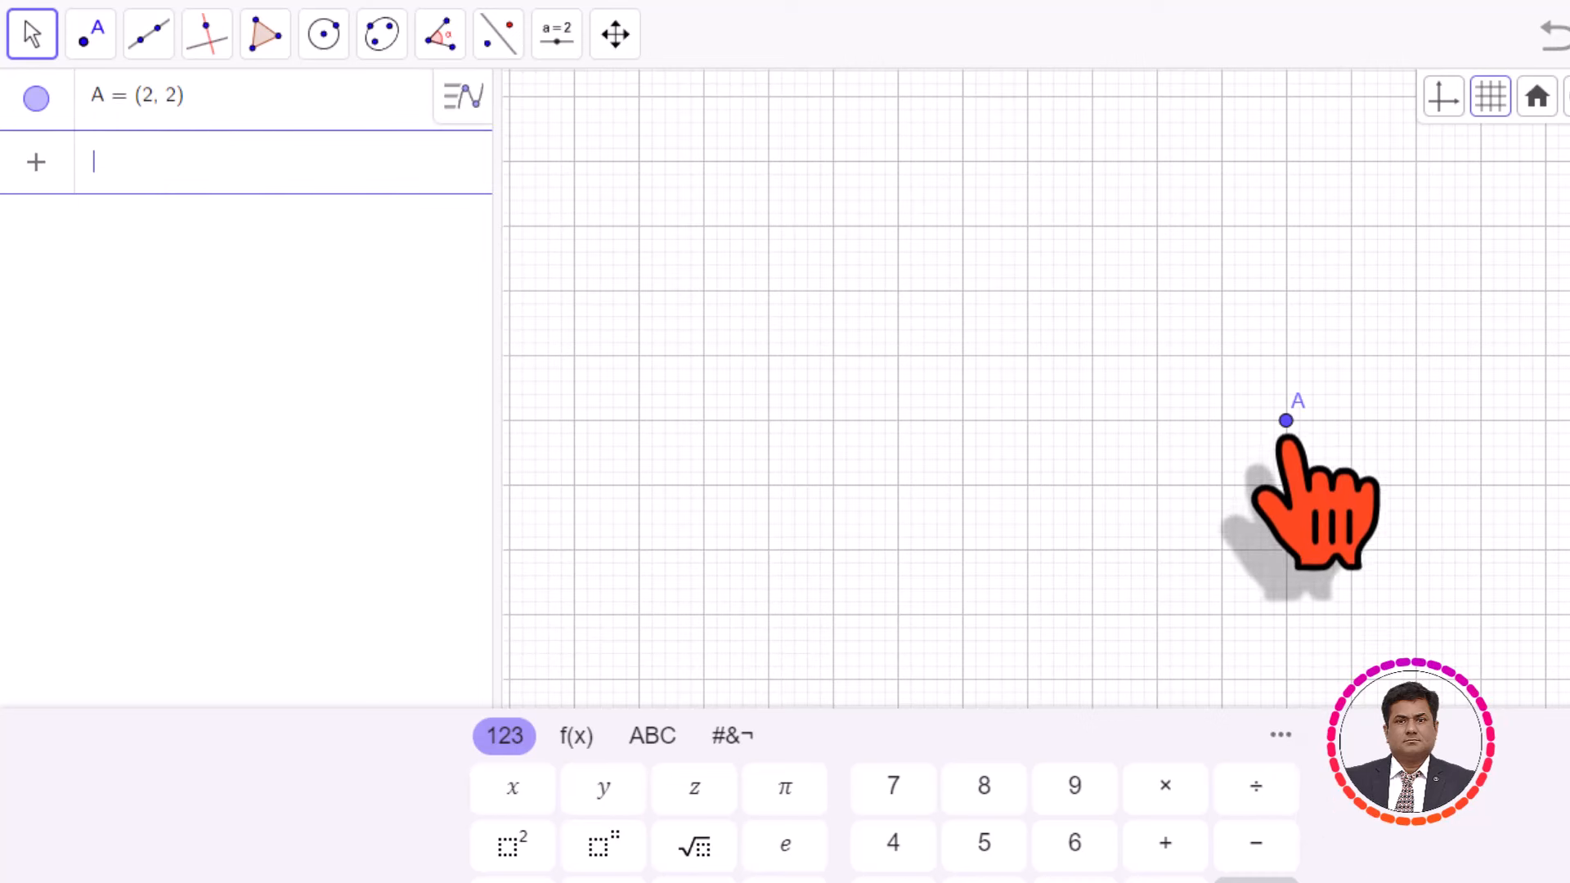
left_click_drag(1286, 420, 833, 226)
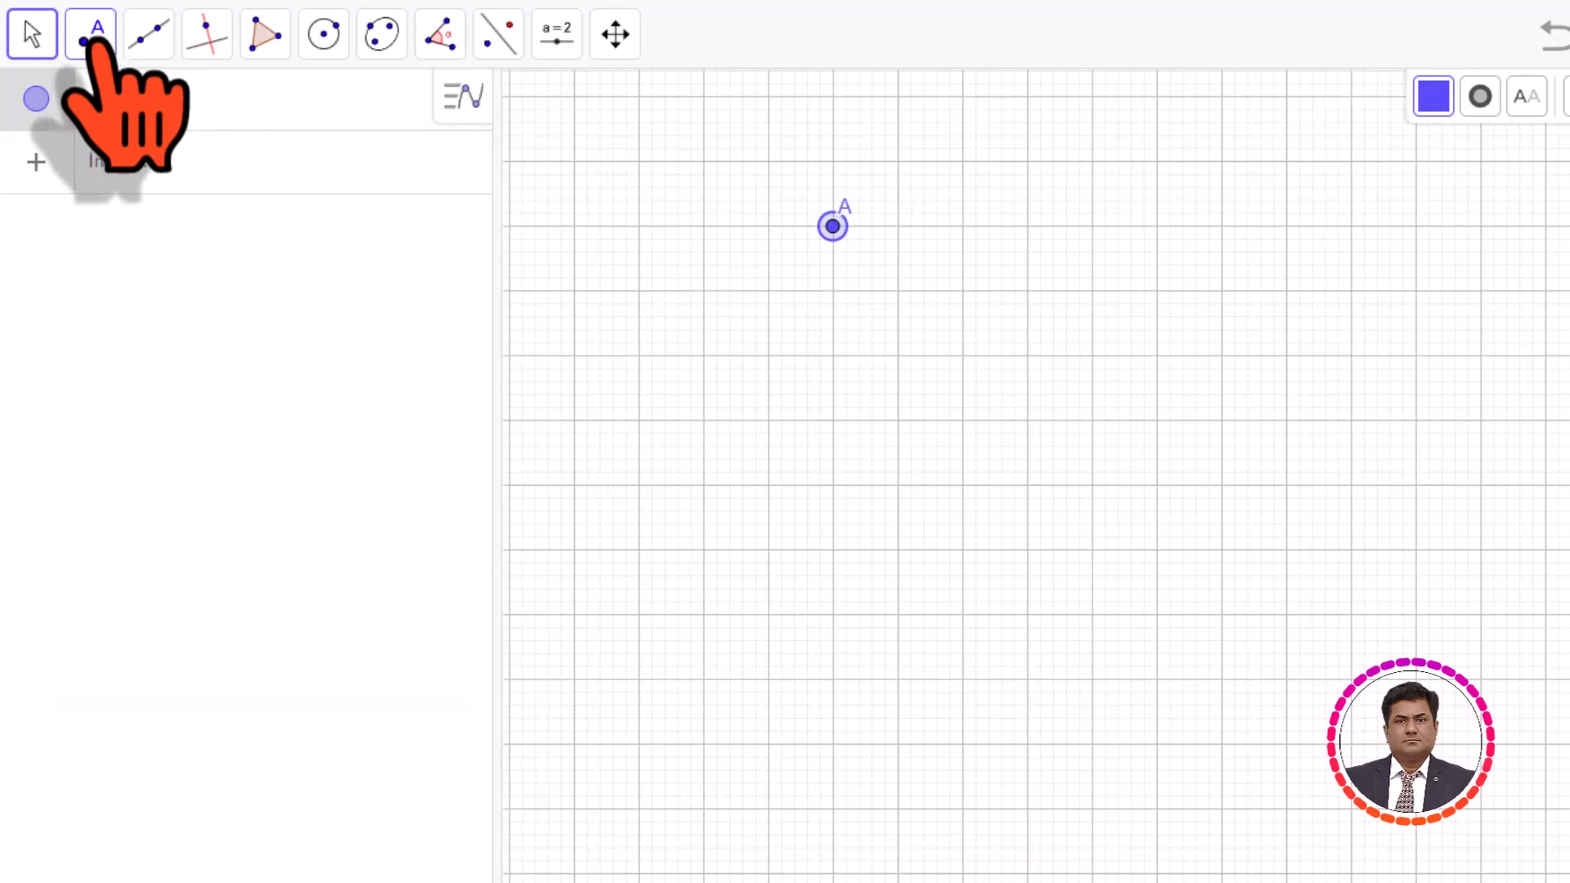
Place point B at (0, 5) on the grid with the Point tool.
left_click(91, 34)
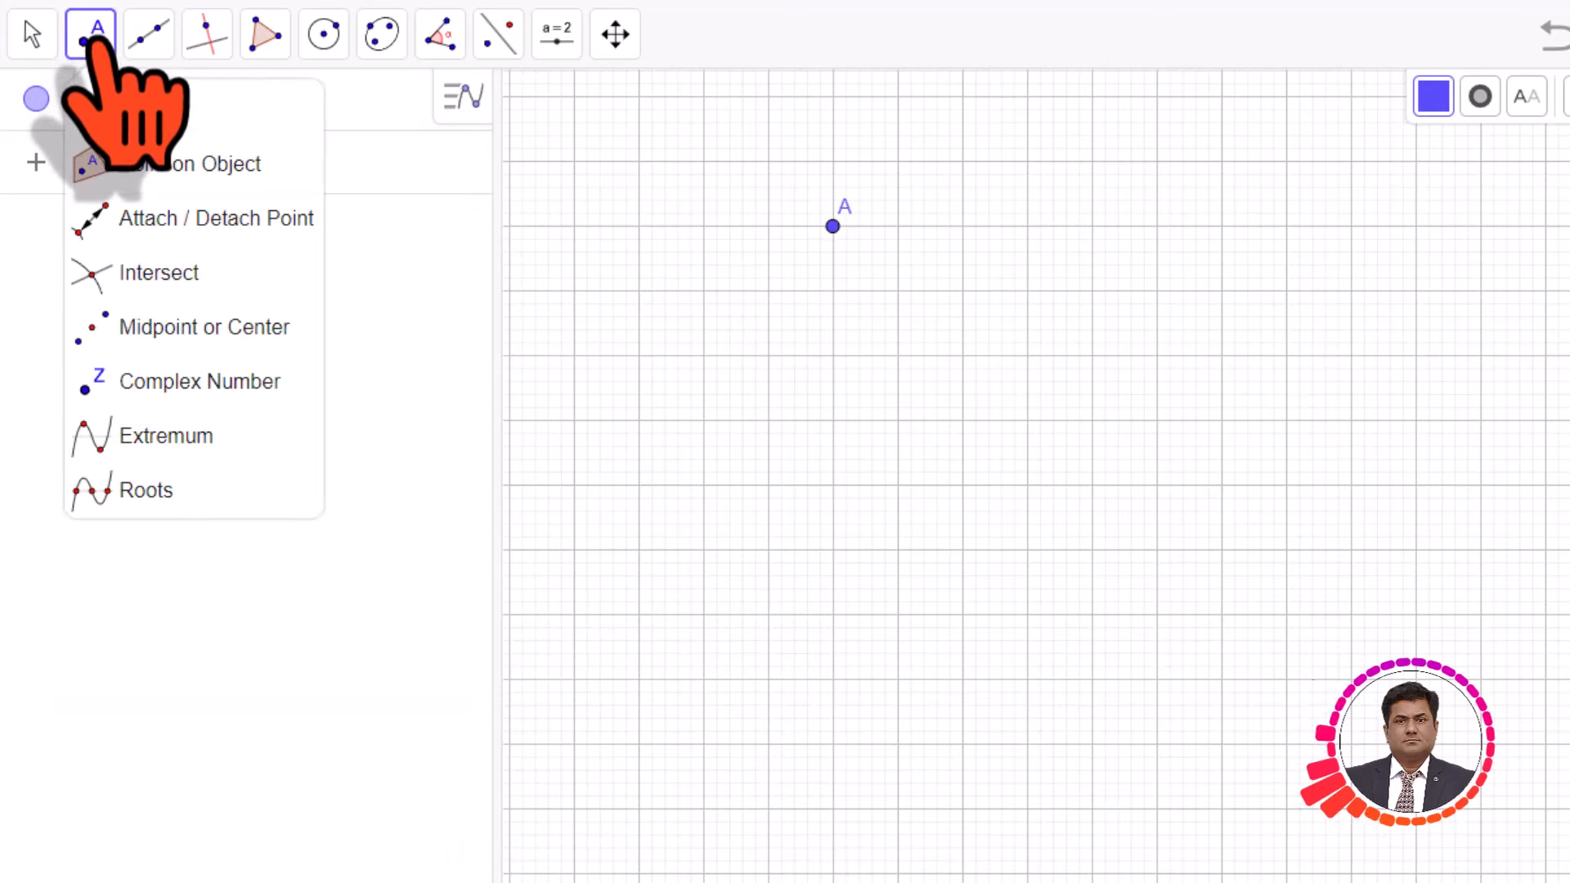
left_click(151, 115)
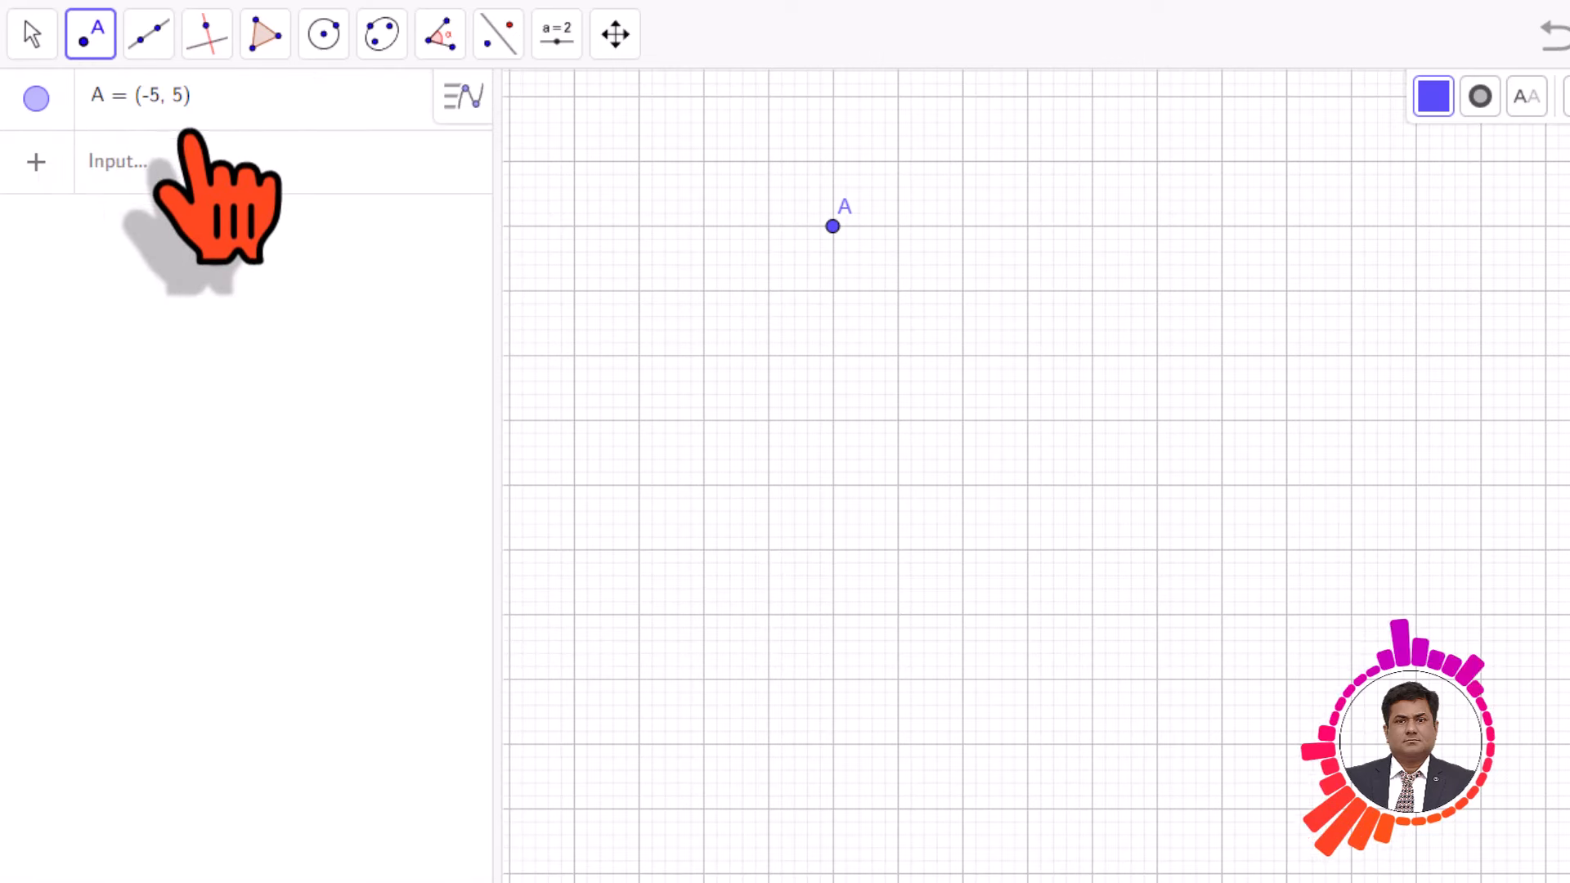
left_click(1156, 226)
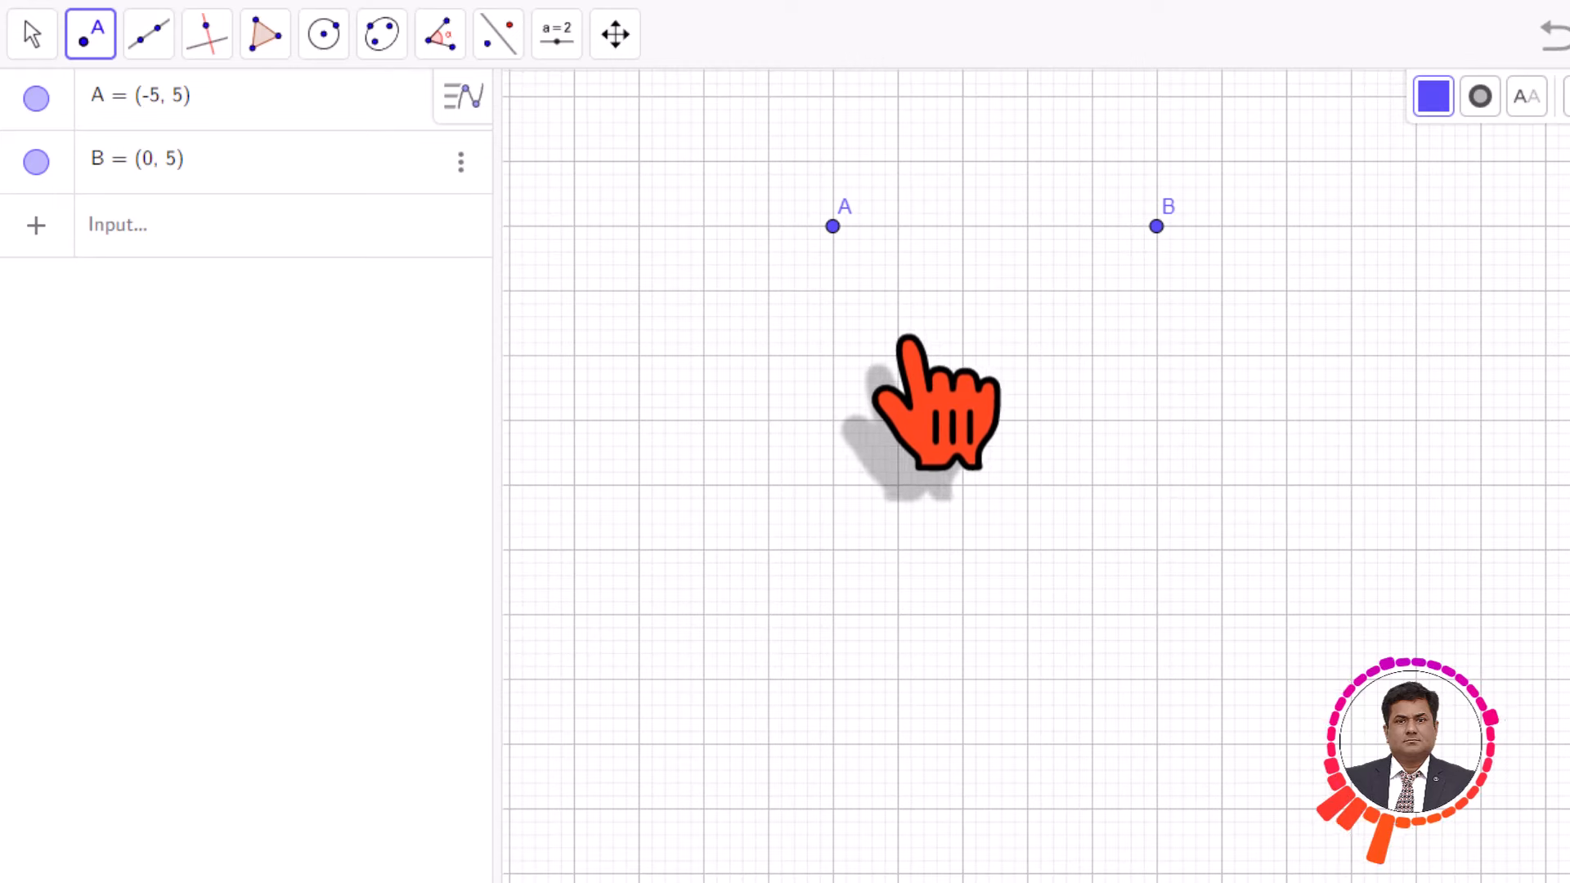
Place two extra points between A and B, the first at about (-2.72, 4.59), and undo the last one.
left_click(980, 253)
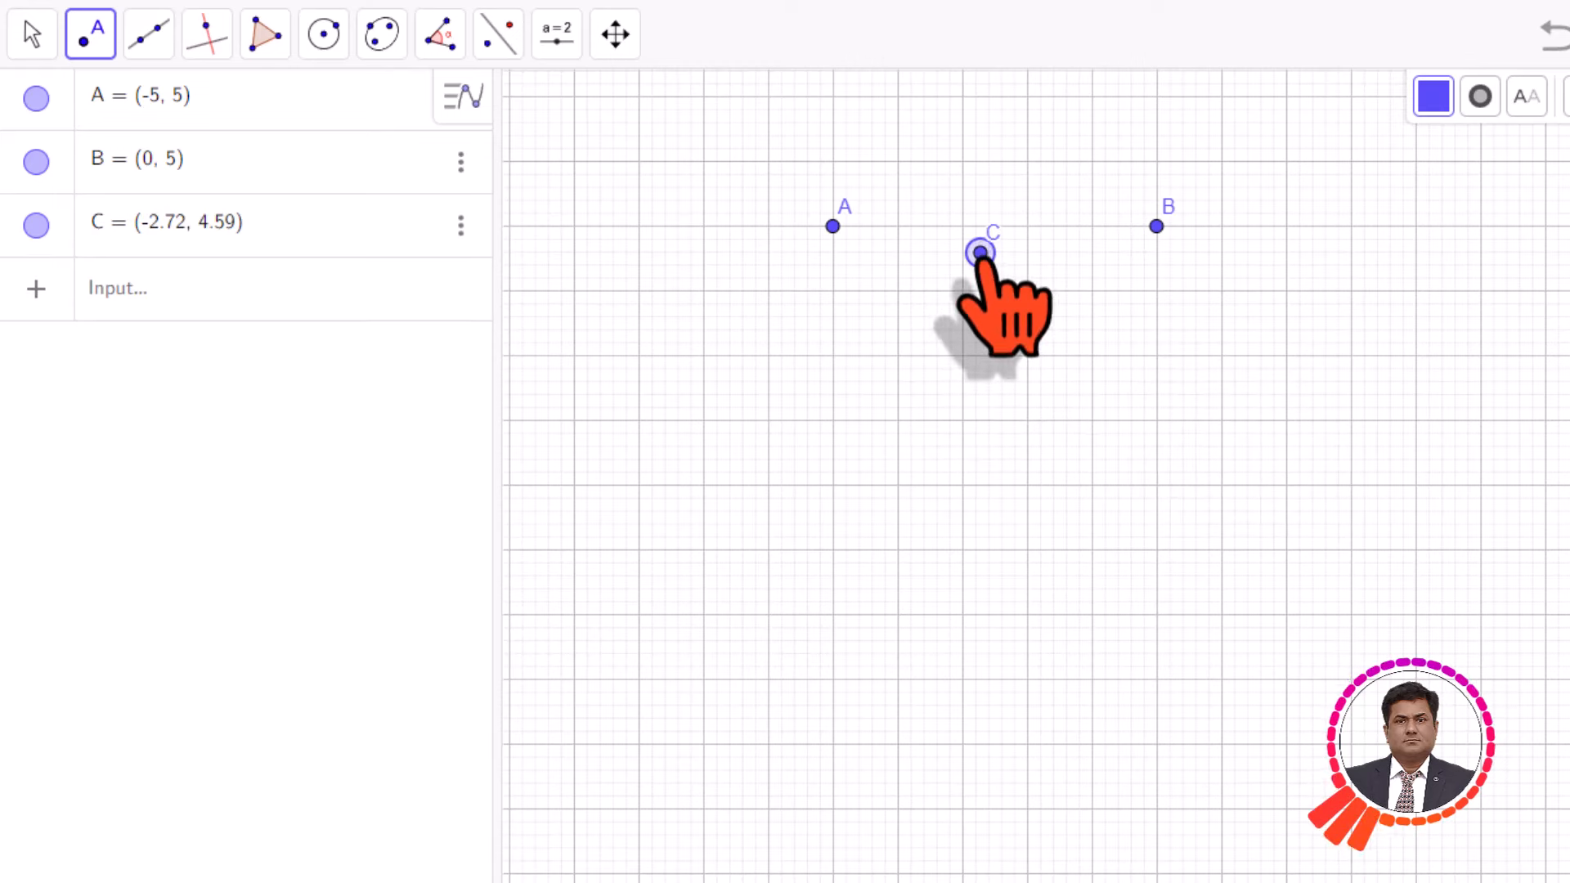
left_click(1051, 215)
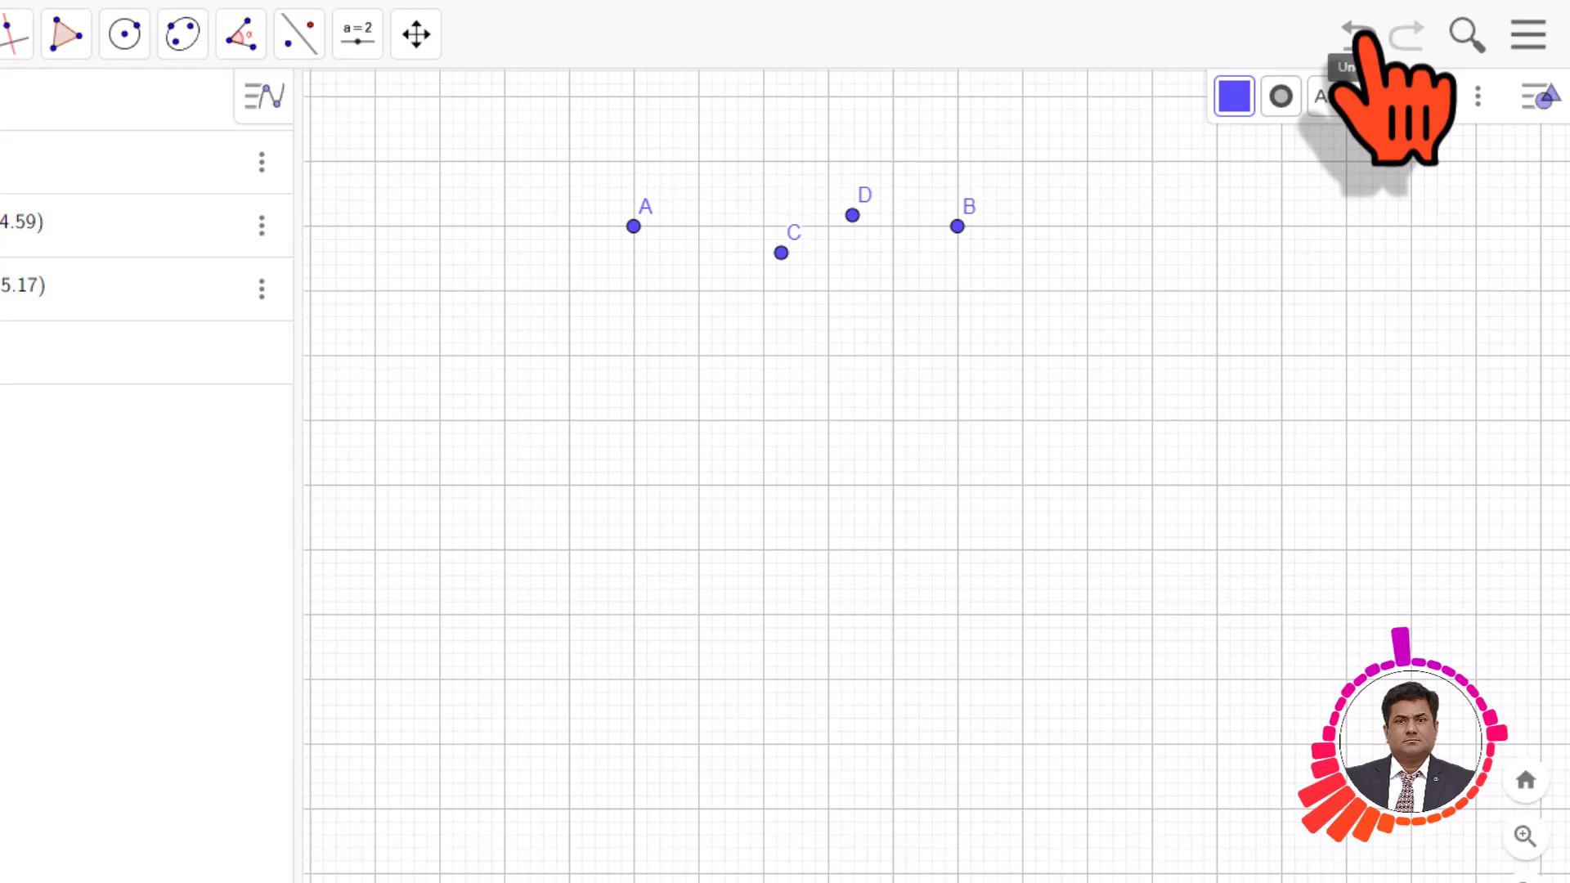
left_click(1357, 35)
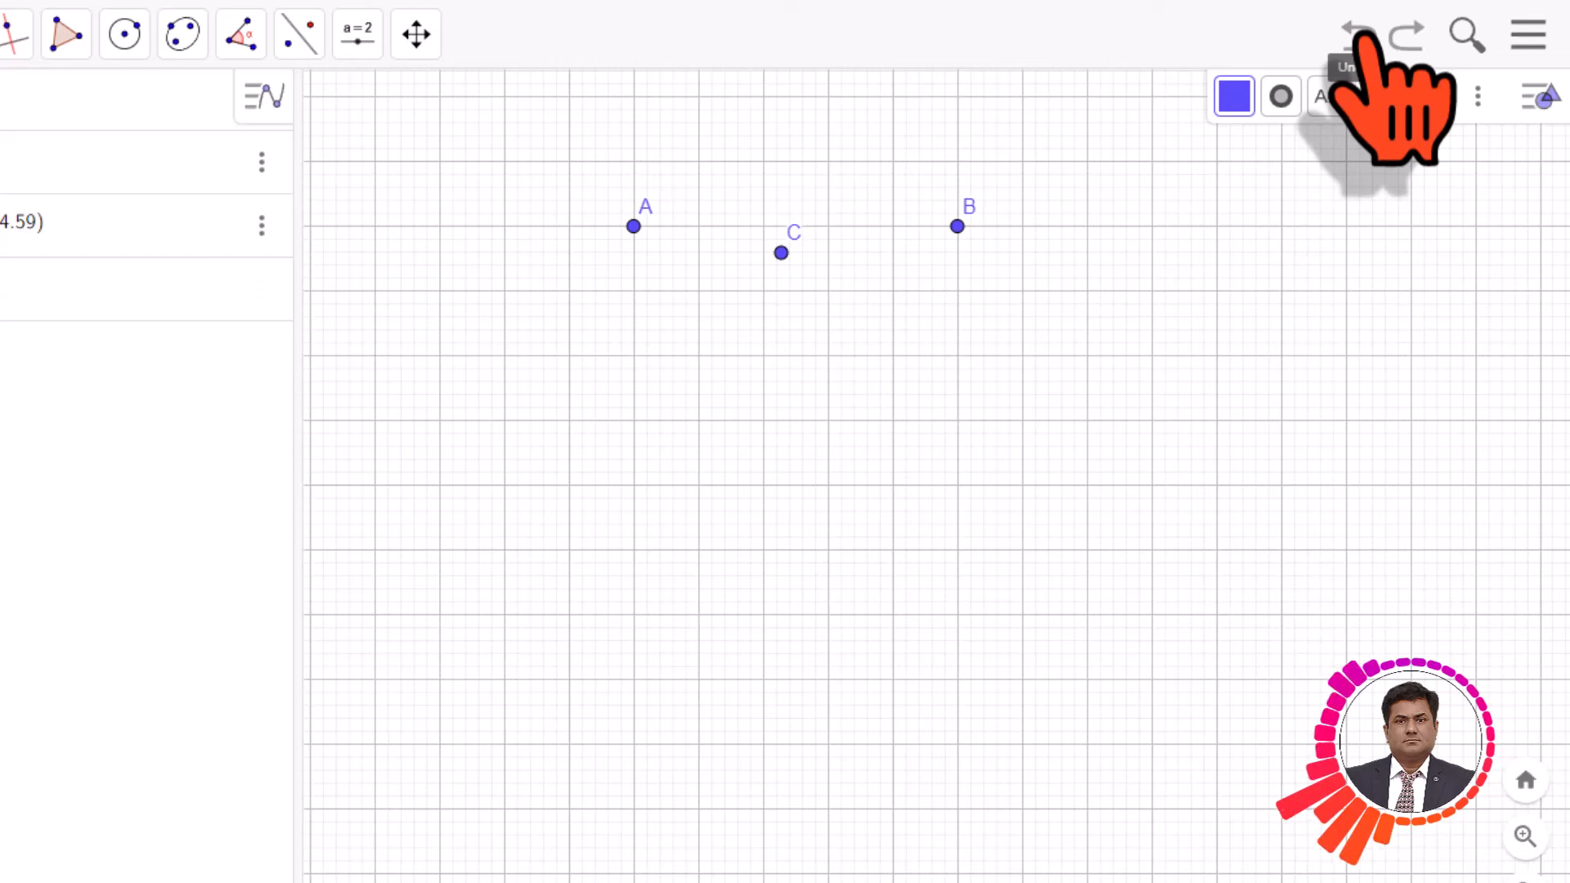
Erase the extra point C with the Delete tool.
left_click(416, 33)
left_click(472, 436)
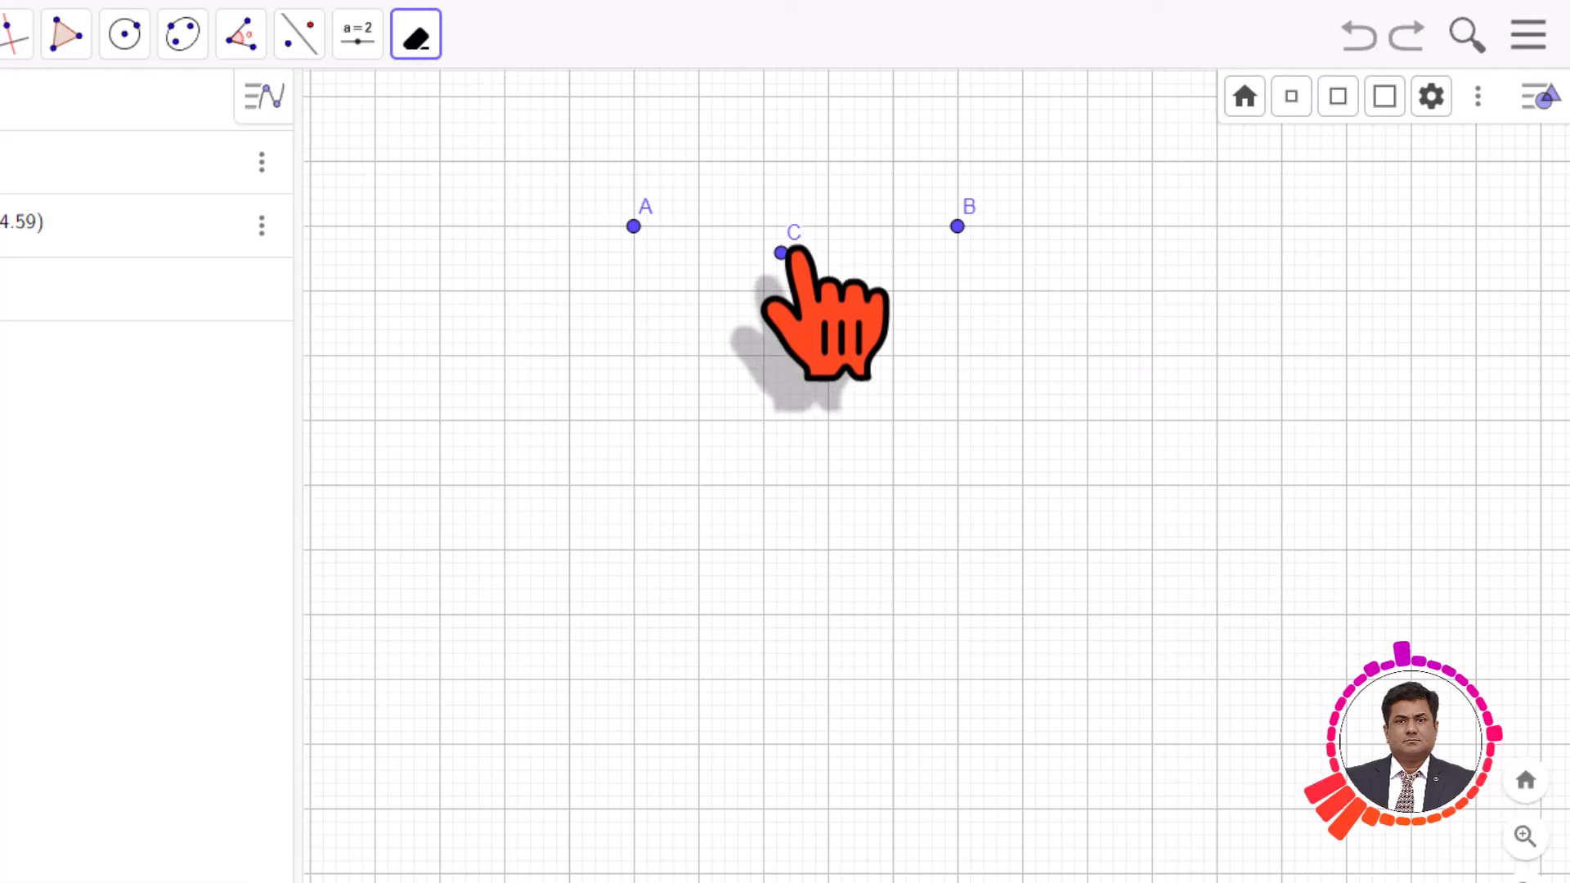
left_click(781, 254)
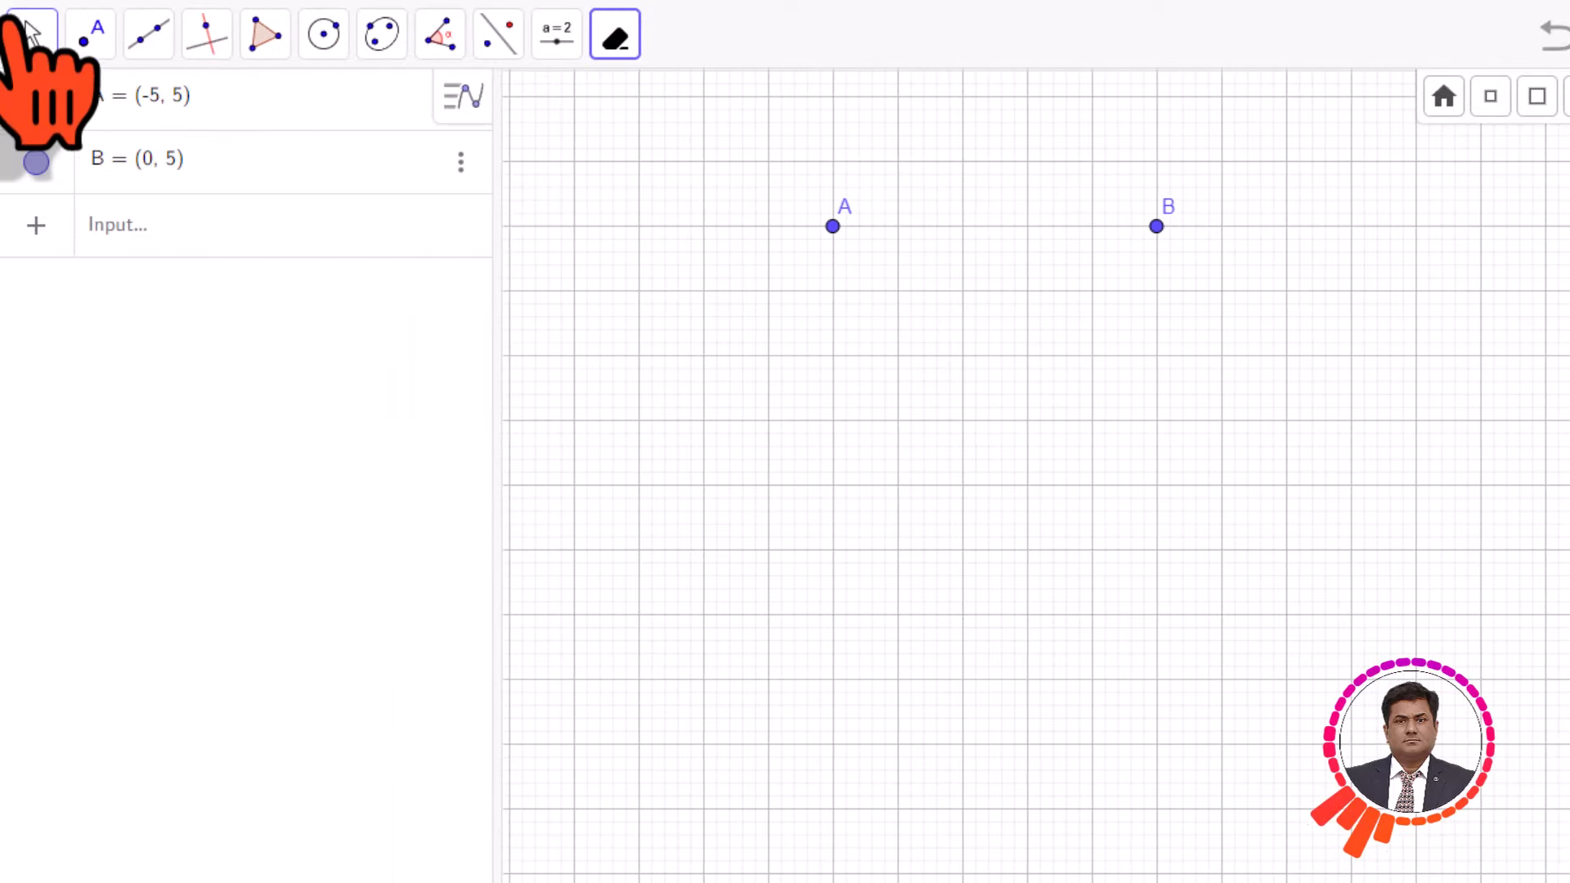
Switch to the Move tool and select points A and B in turn, keeping them at (-5, 5) and (0, 5).
left_click(31, 32)
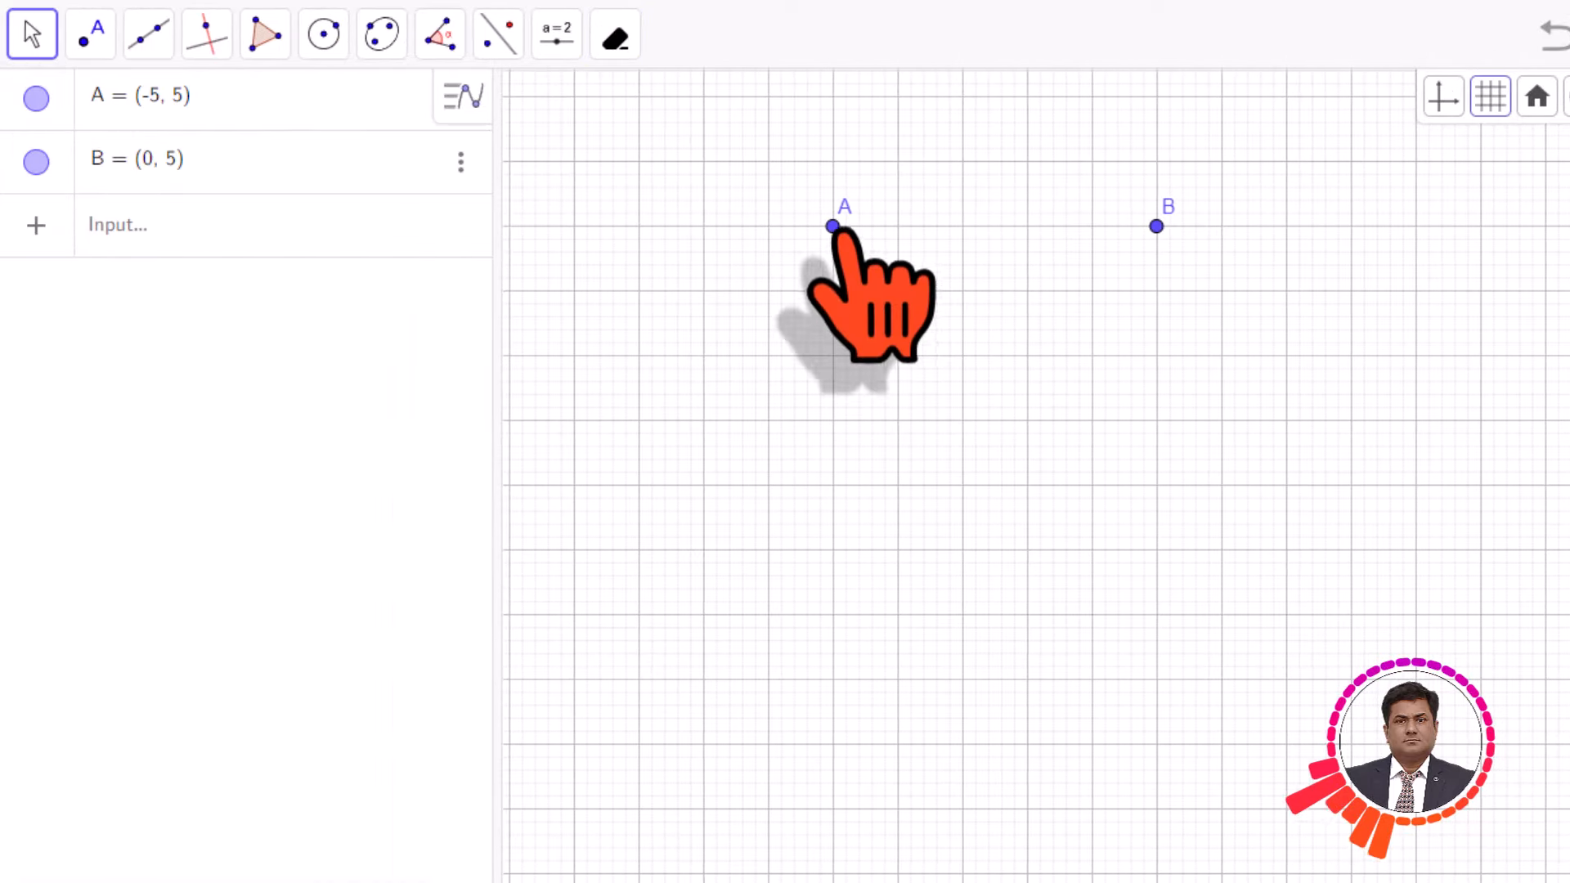
mouse_move(833, 225)
left_mouse_down()
mouse_move(883, 213)
mouse_move(833, 225)
left_mouse_up()
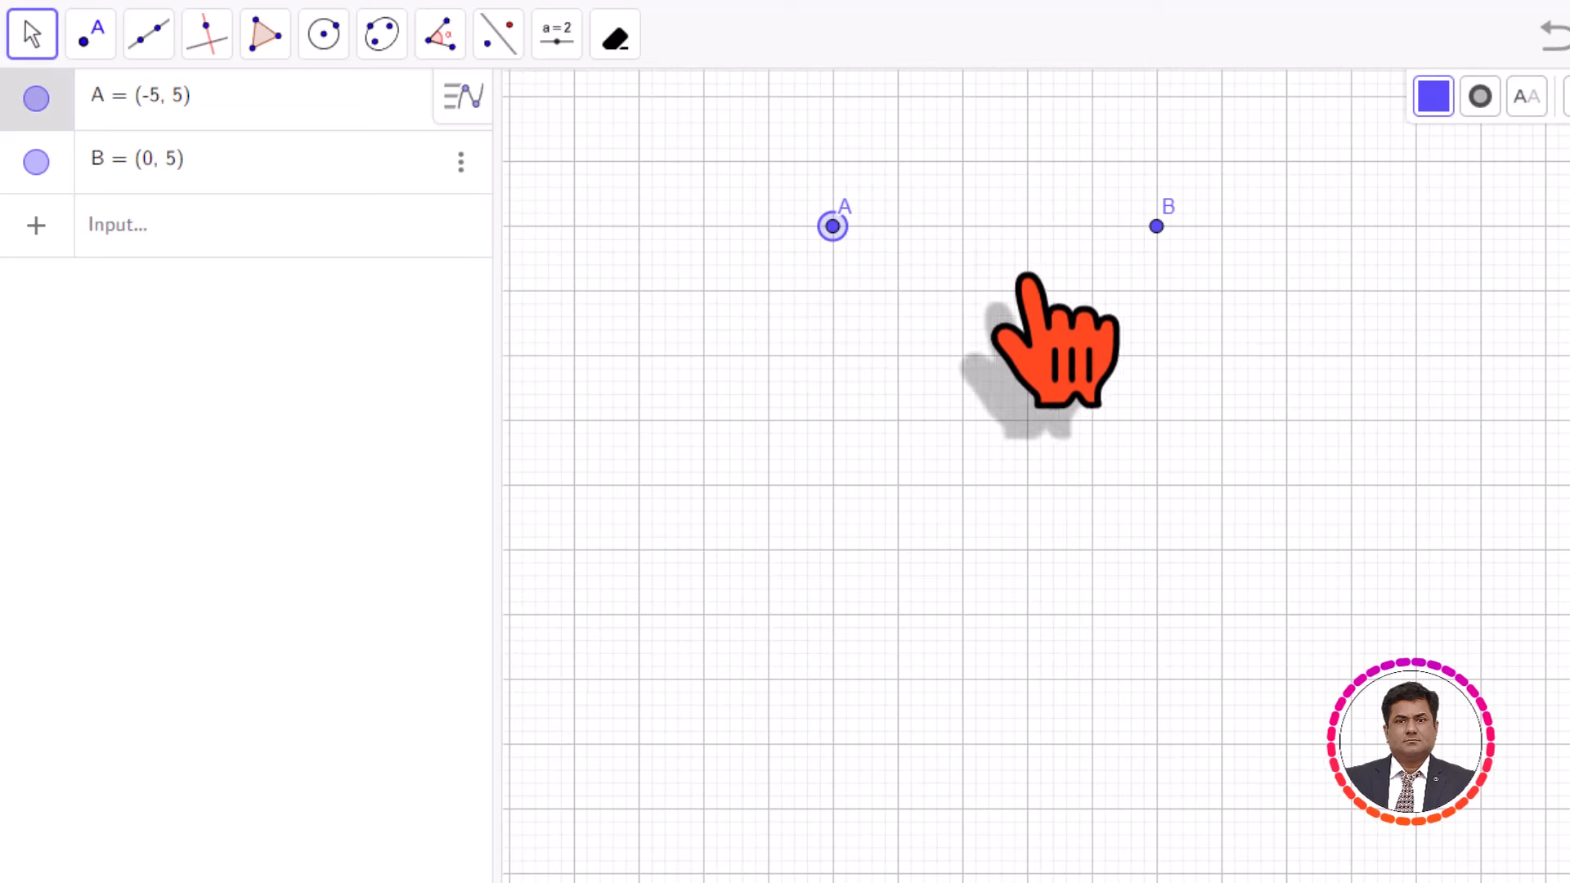
mouse_move(1156, 227)
left_mouse_down()
mouse_move(1182, 240)
mouse_move(1155, 228)
left_mouse_up()
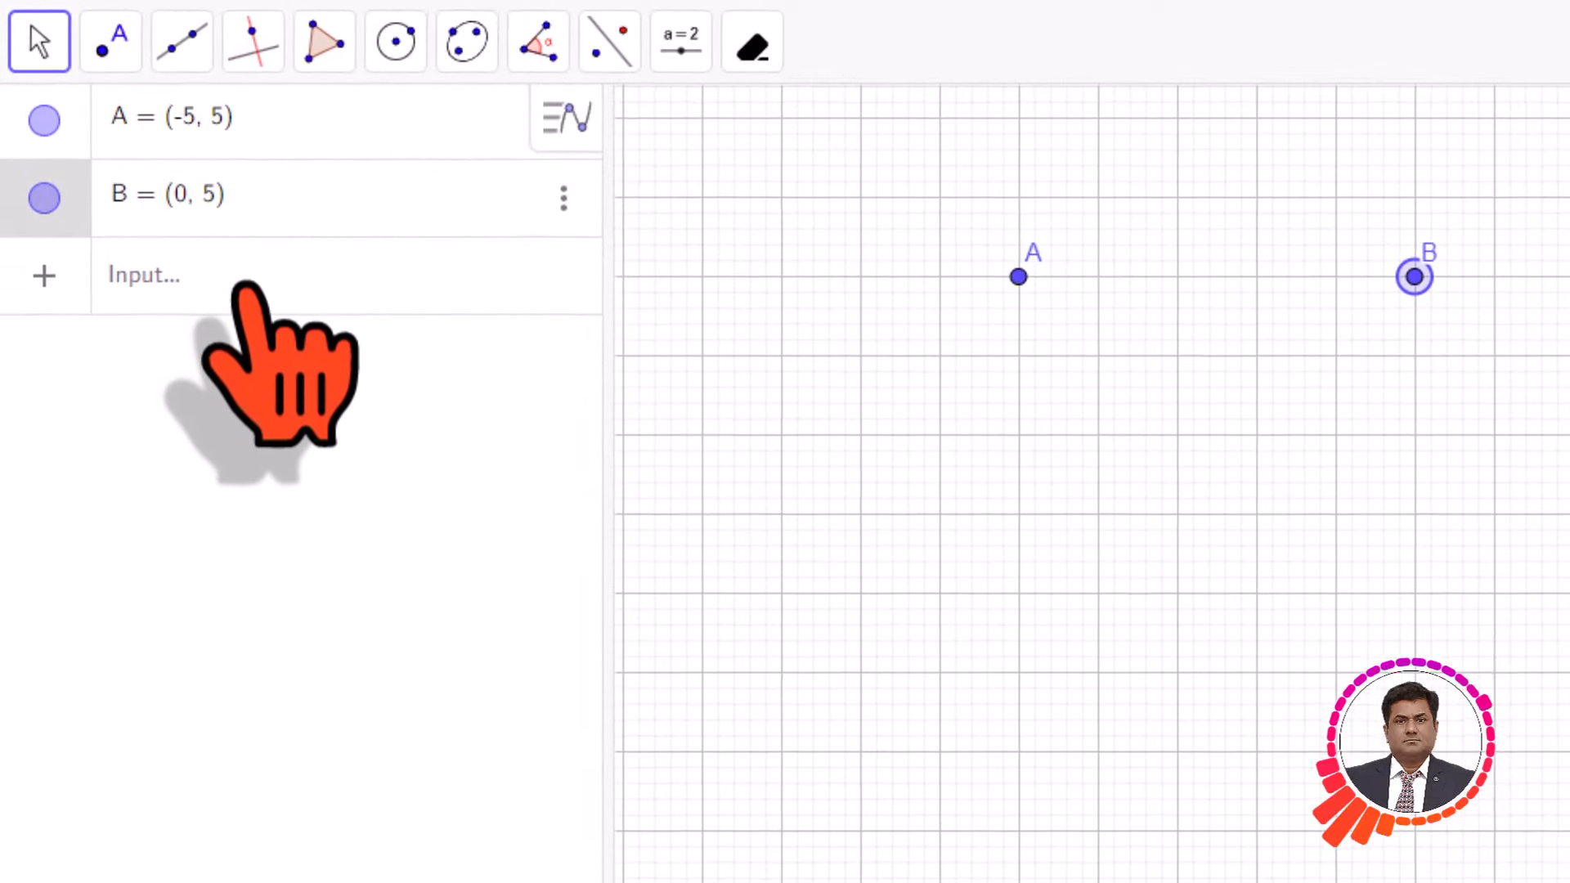
Create a segment between points A and B by entering the command Segment(A, B).
left_click(245, 288)
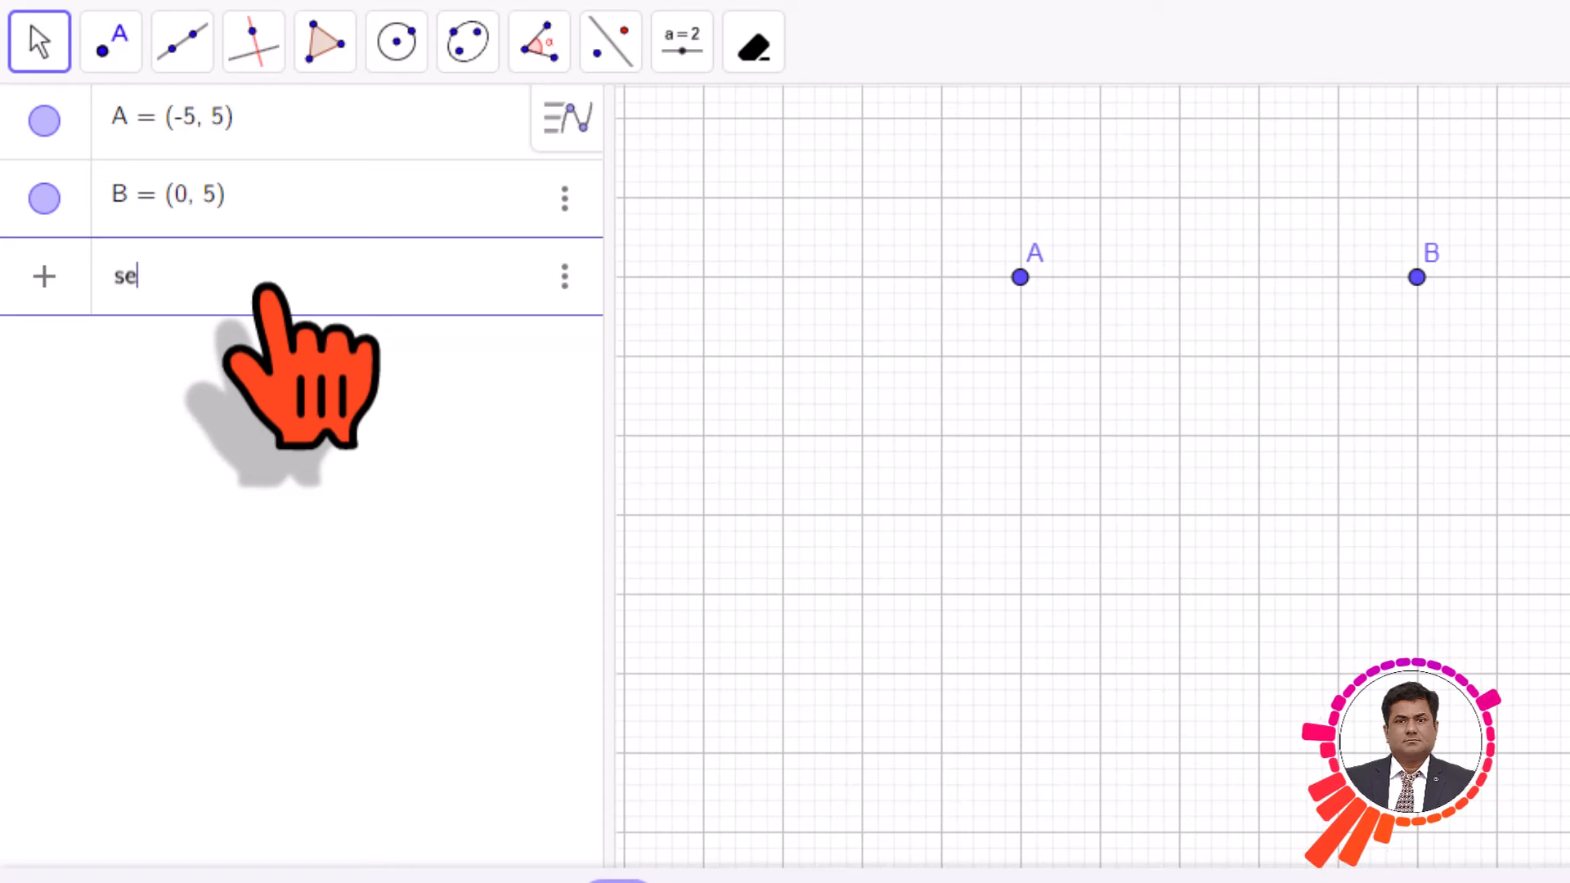
type("seg")
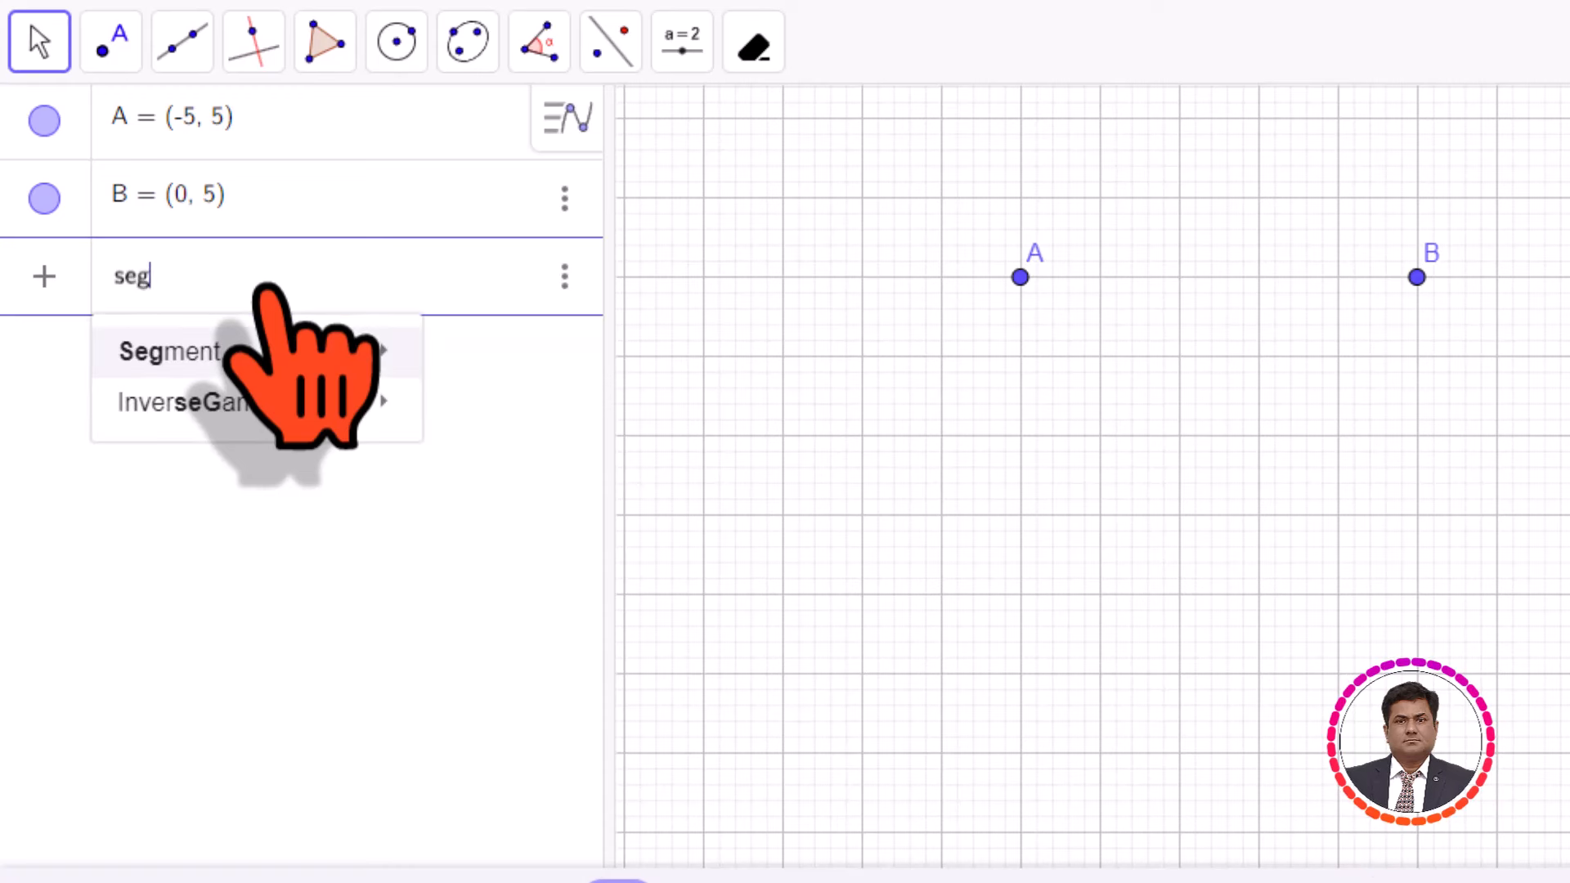
mouse_move(306, 356)
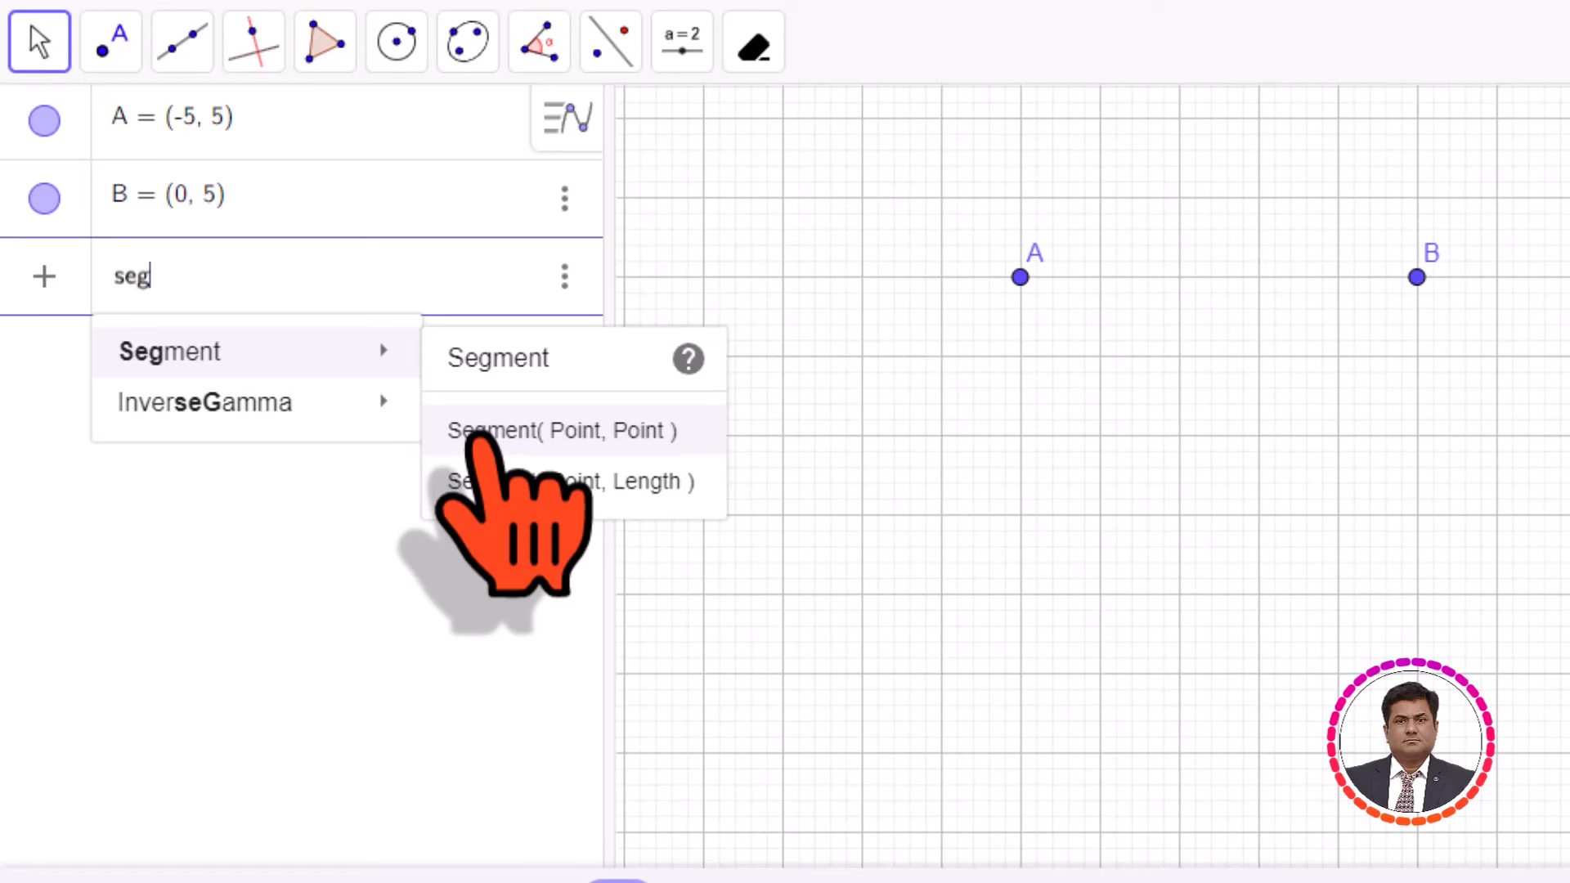
left_click(480, 434)
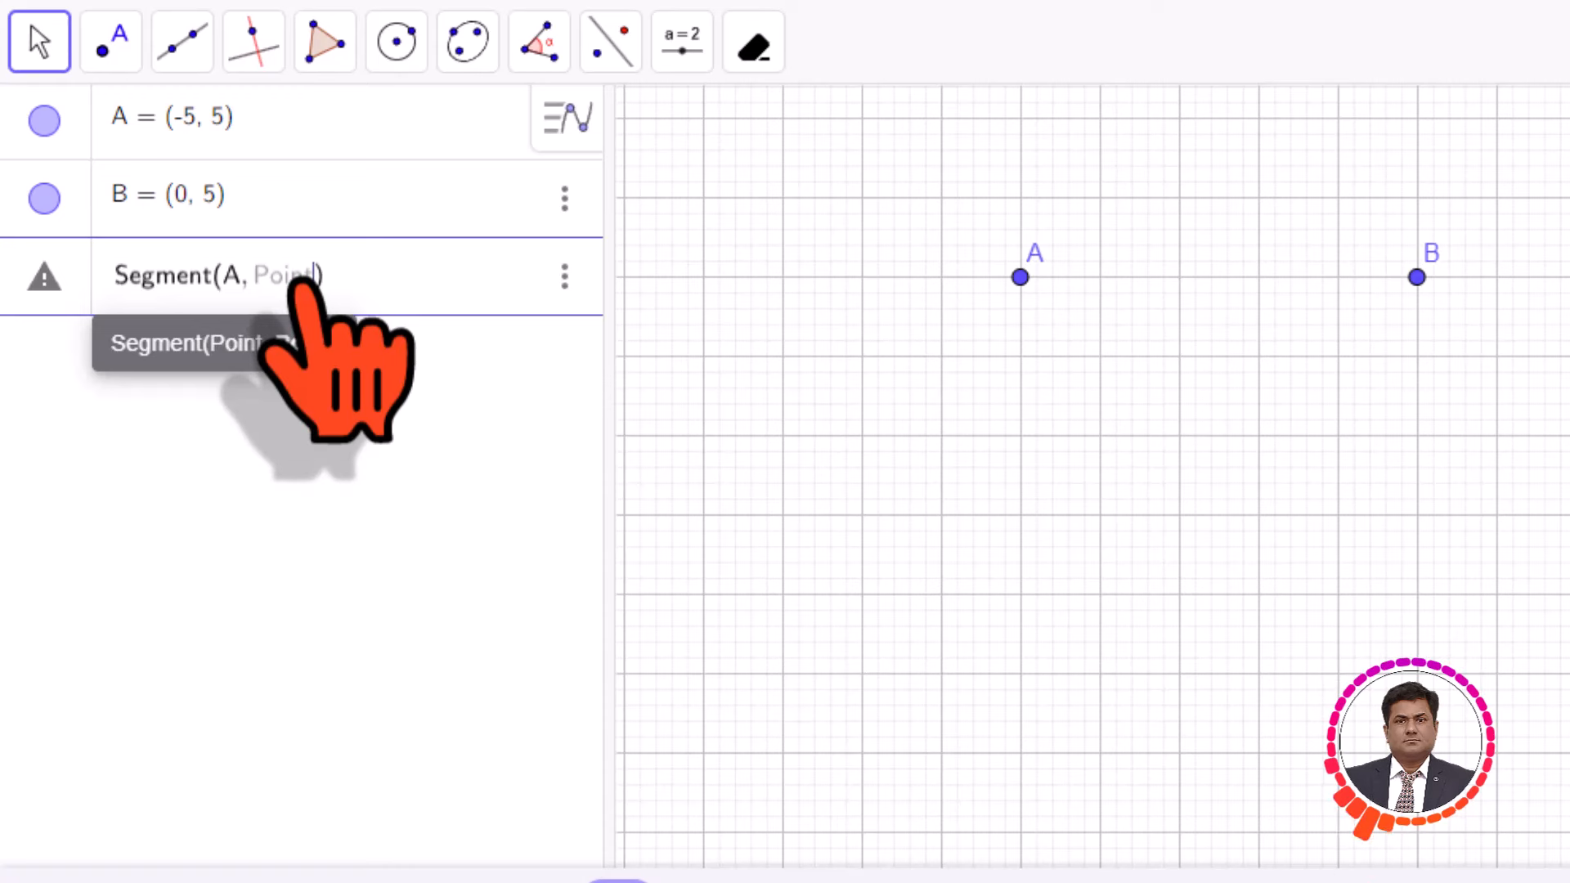
type("B")
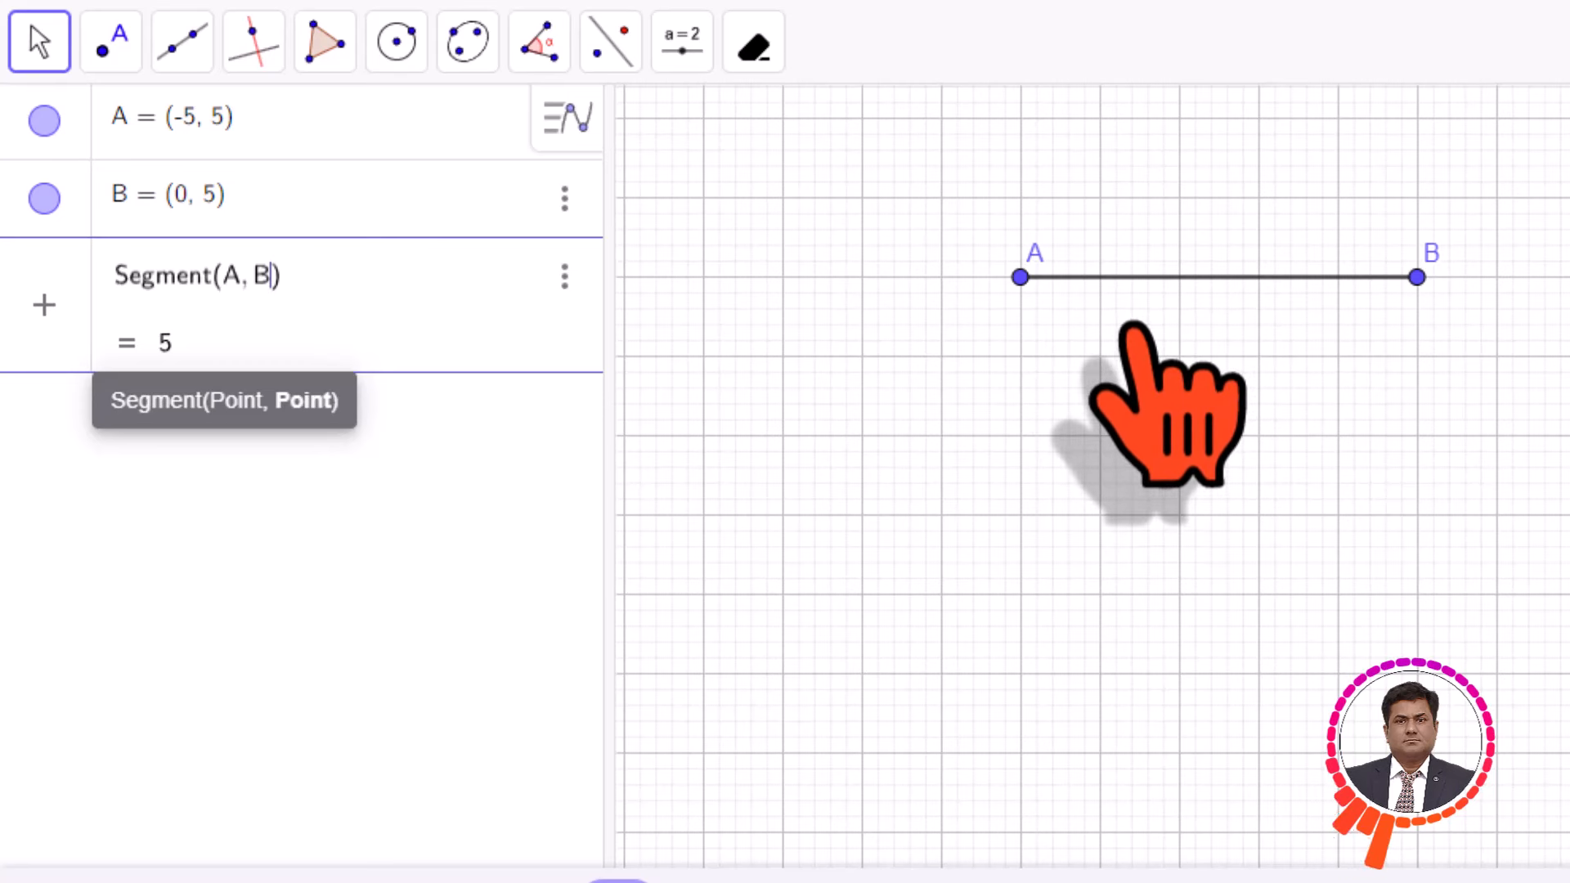
key("Return")
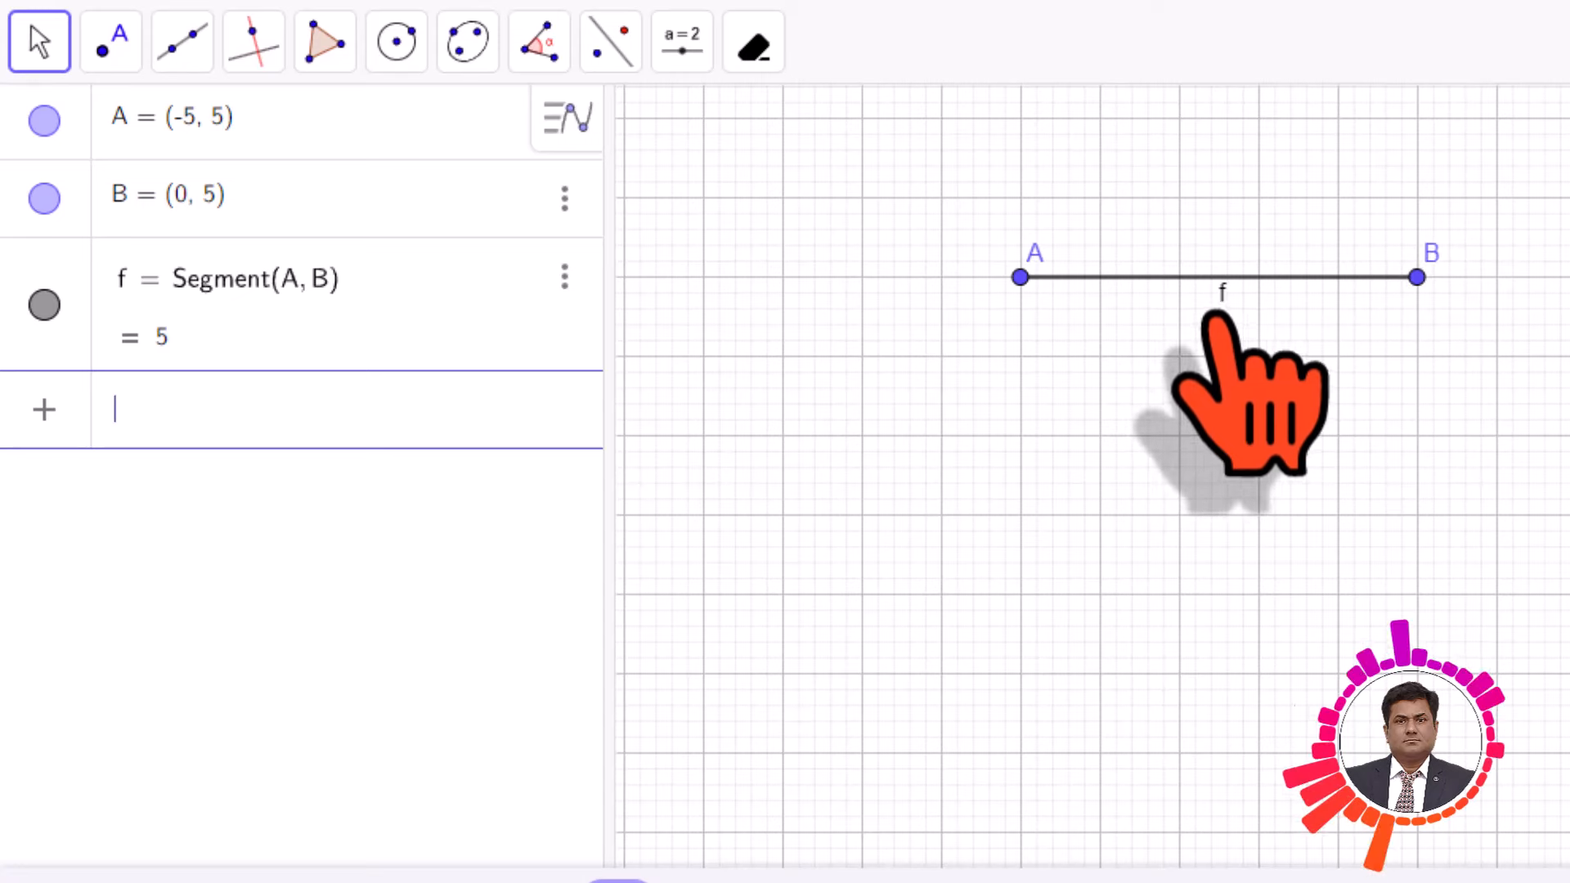
Move the segment's label f slightly below the line, and try moving endpoint B, returning it to (0, 5).
left_click(1224, 294)
mouse_move(1224, 296)
left_mouse_down()
mouse_move(1216, 332)
mouse_move(1243, 188)
mouse_move(1209, 358)
mouse_move(1246, 205)
mouse_move(1349, 250)
mouse_move(1069, 255)
mouse_move(1314, 282)
mouse_move(1214, 311)
left_mouse_up()
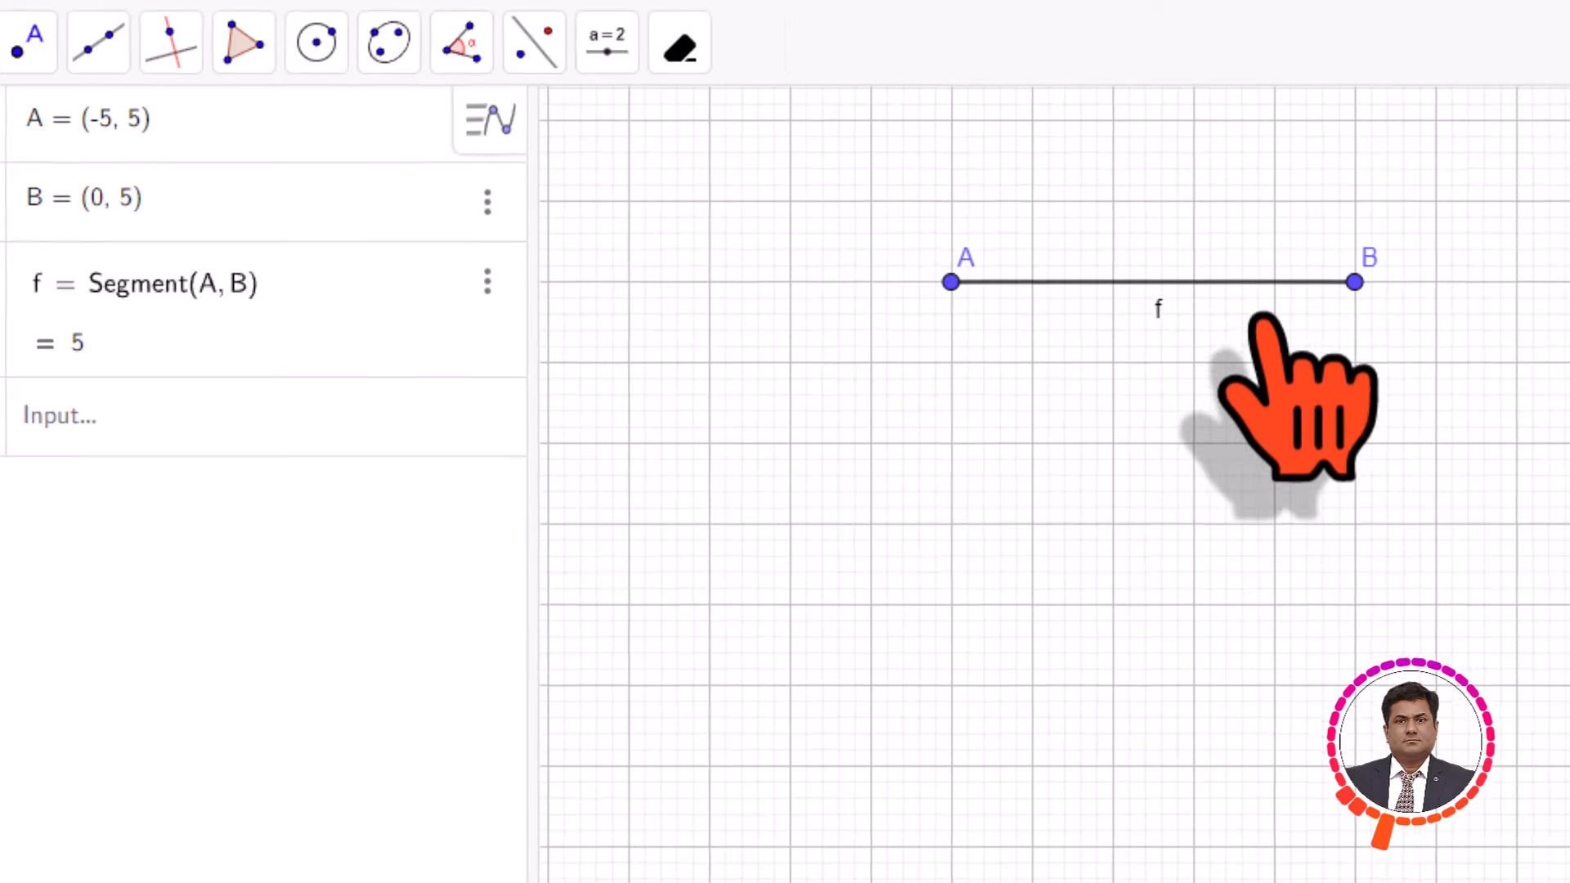
left_click(1417, 277)
left_click_drag(1175, 310, 978, 311)
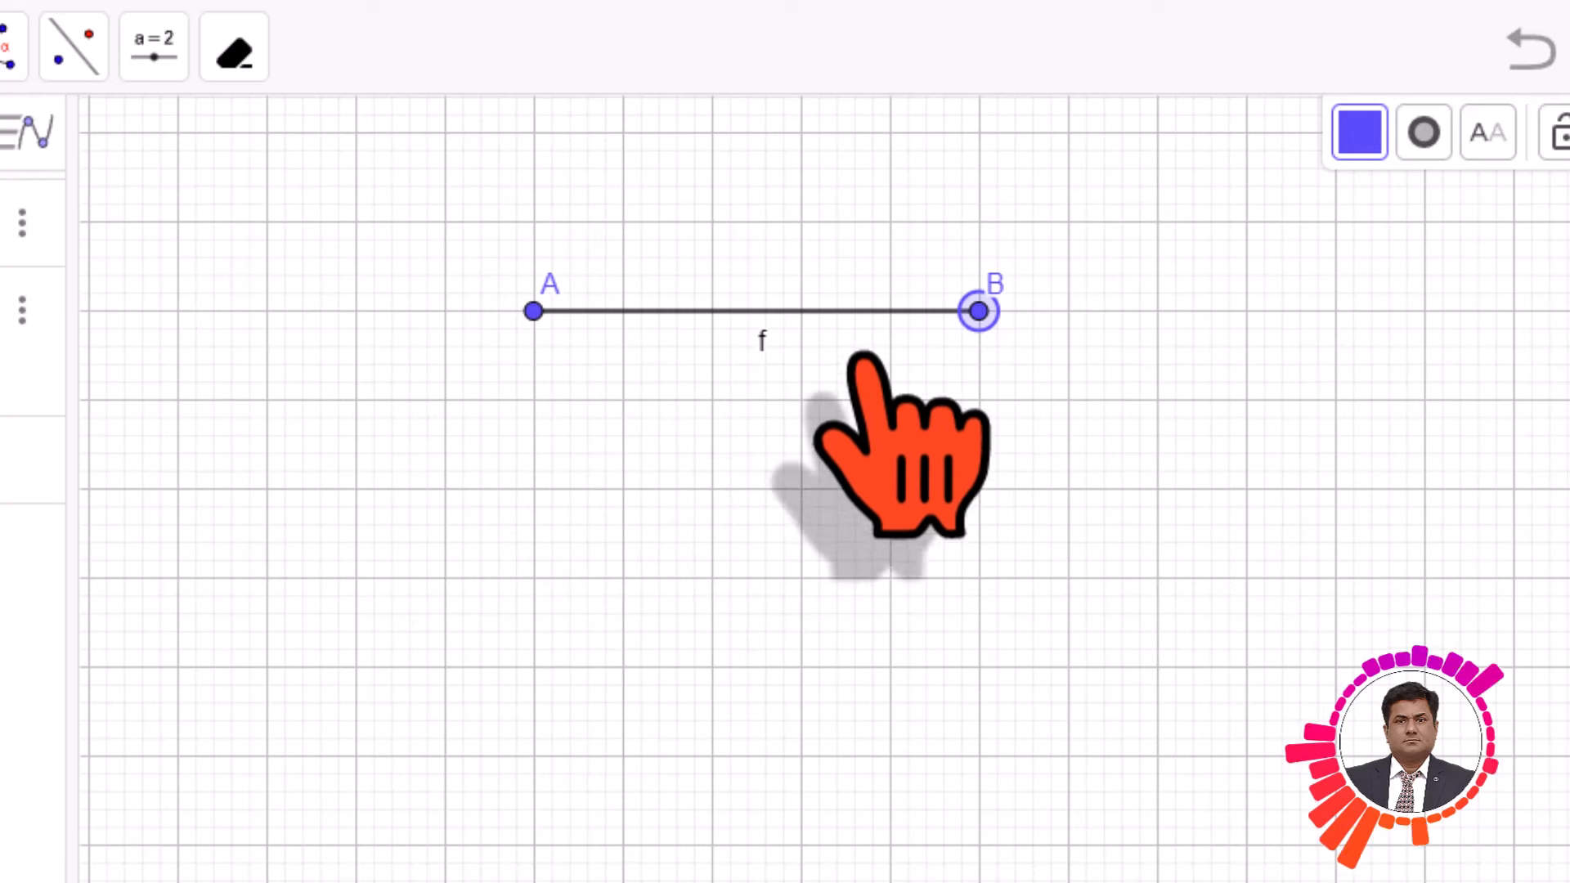
Create point C at (-5, 3) and point D at (-1, 3) below segment AB.
mouse_move(978, 311)
left_mouse_down()
mouse_move(1374, 311)
mouse_move(967, 311)
mouse_move(1226, 309)
mouse_move(1066, 330)
mouse_move(979, 311)
left_mouse_up()
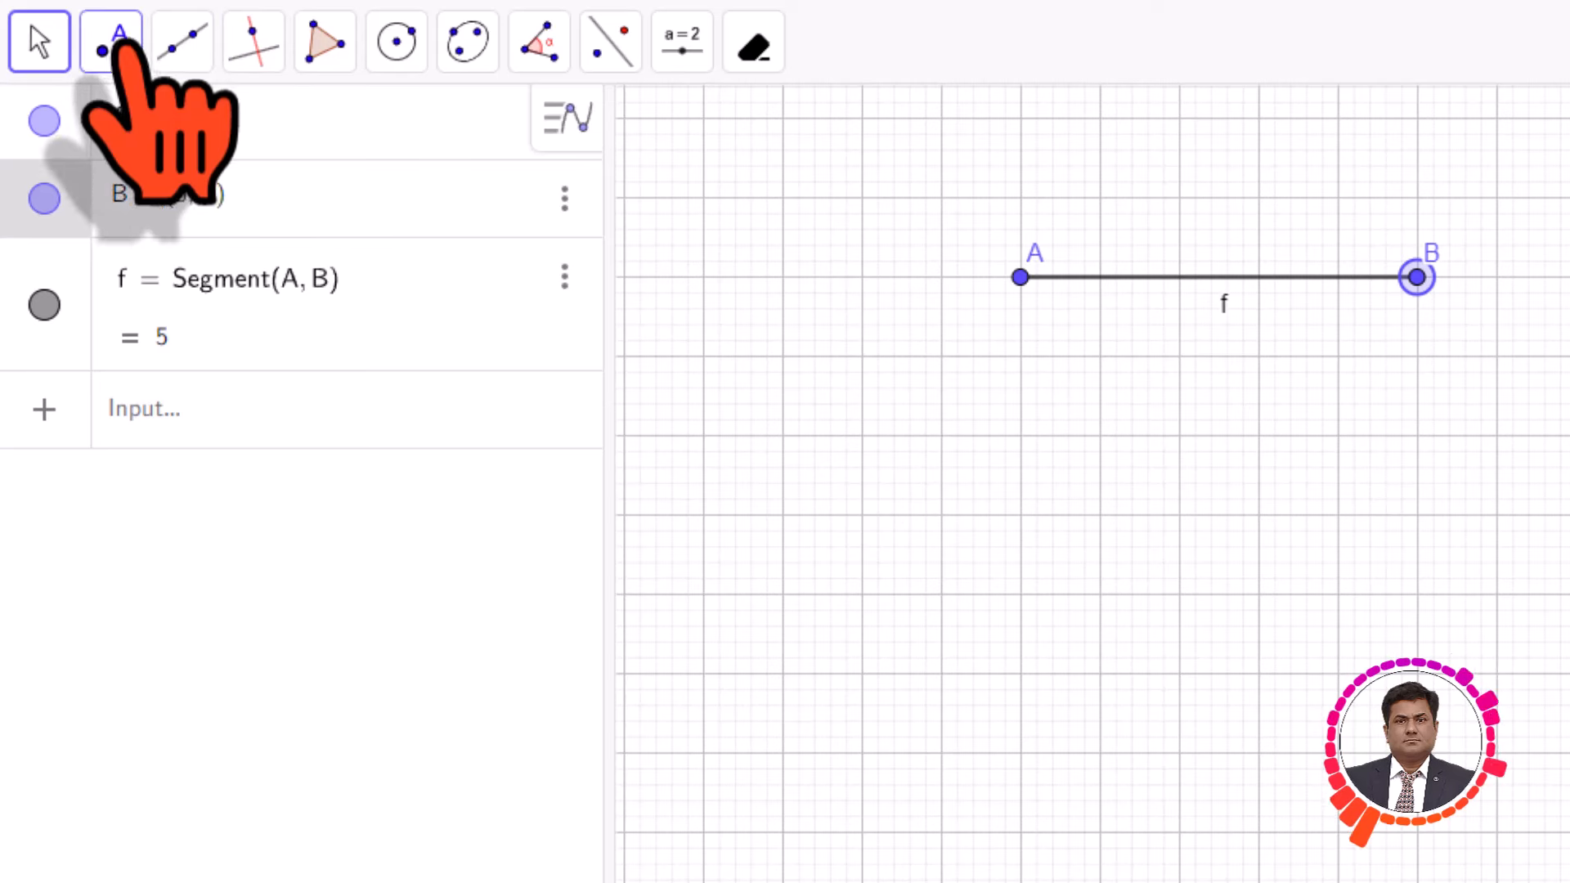
left_click(124, 47)
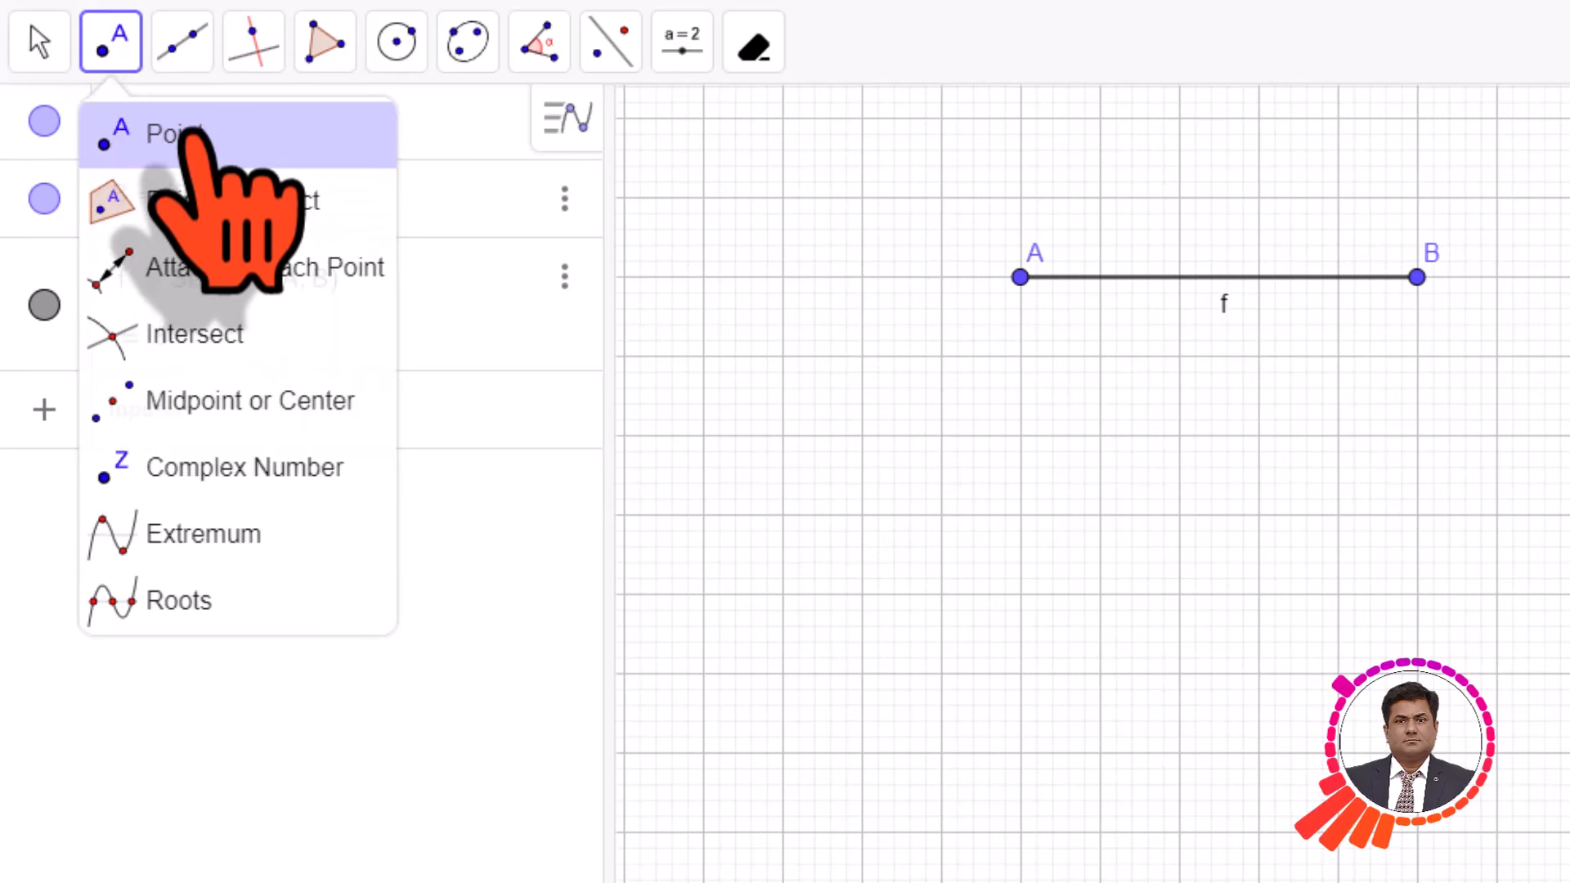
left_click(194, 133)
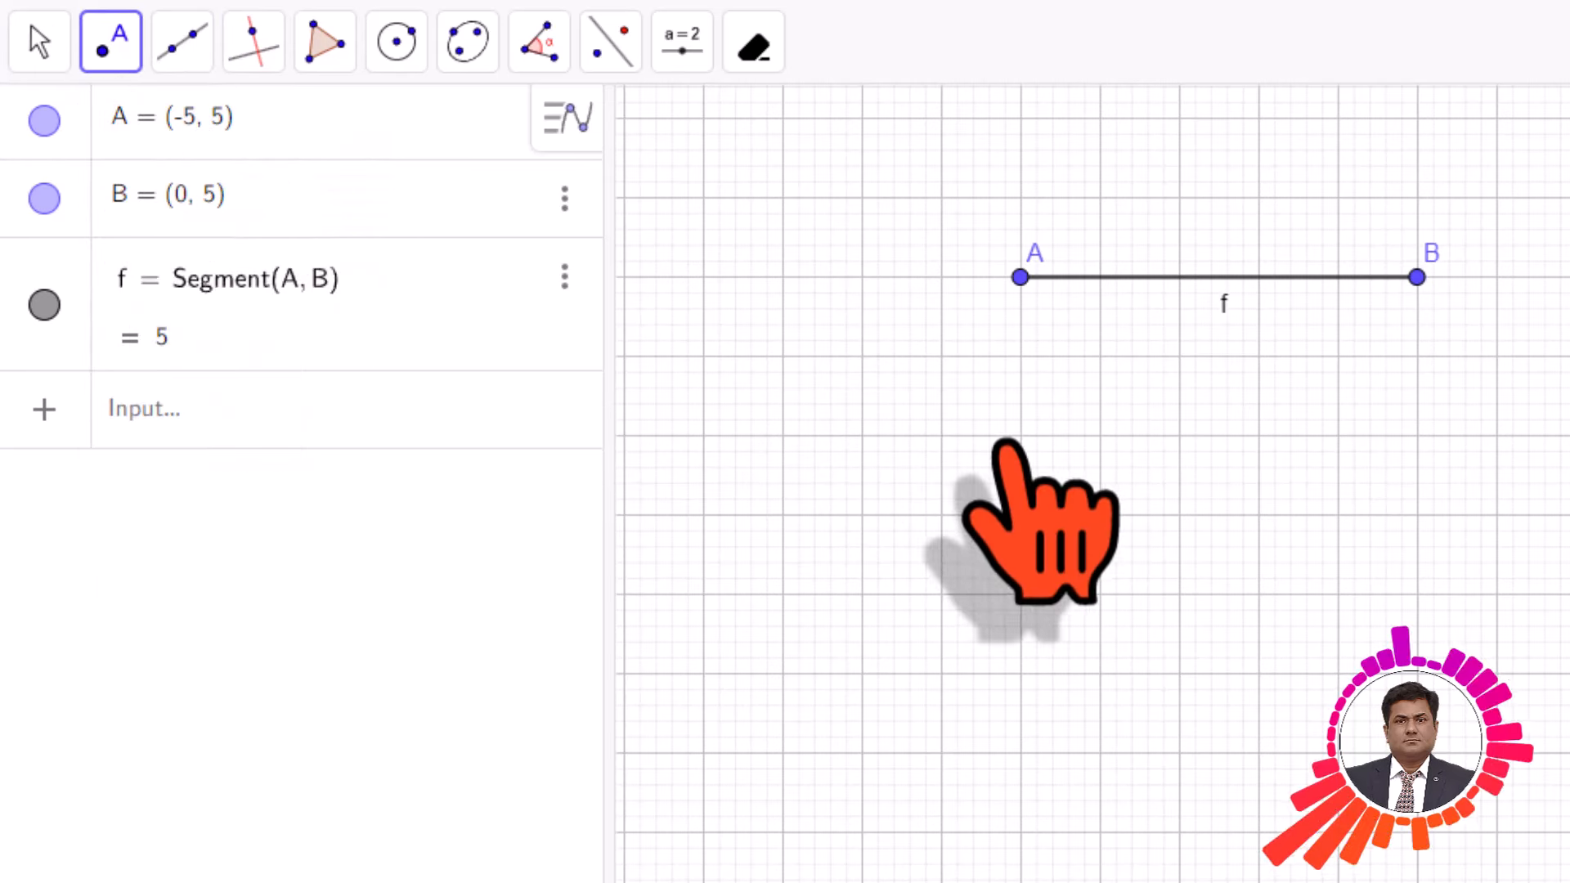
left_click(1019, 436)
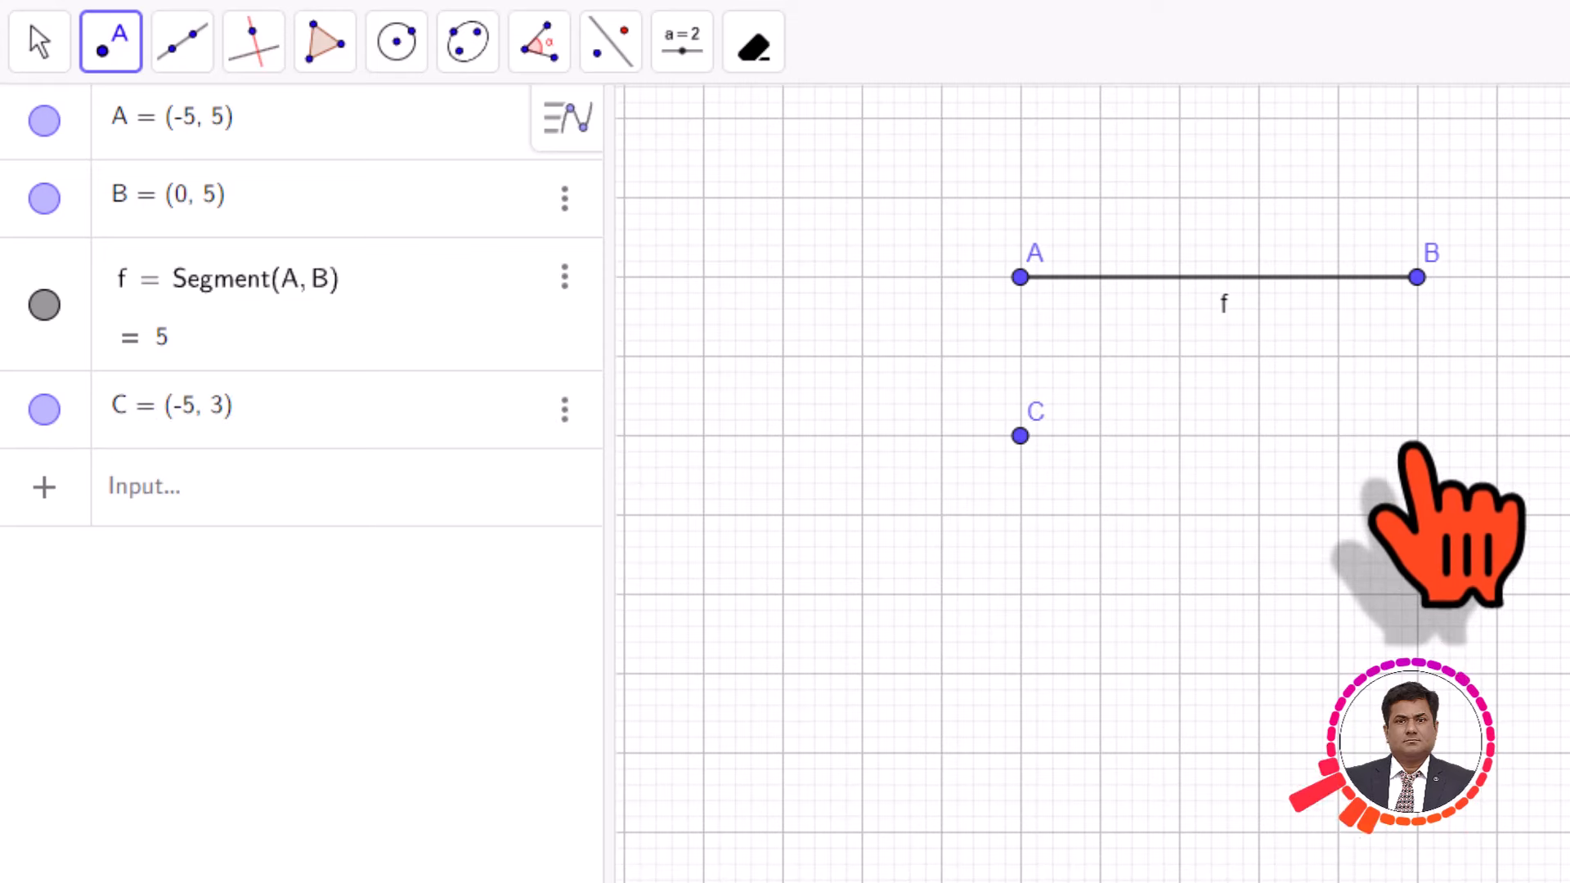
left_click(1338, 435)
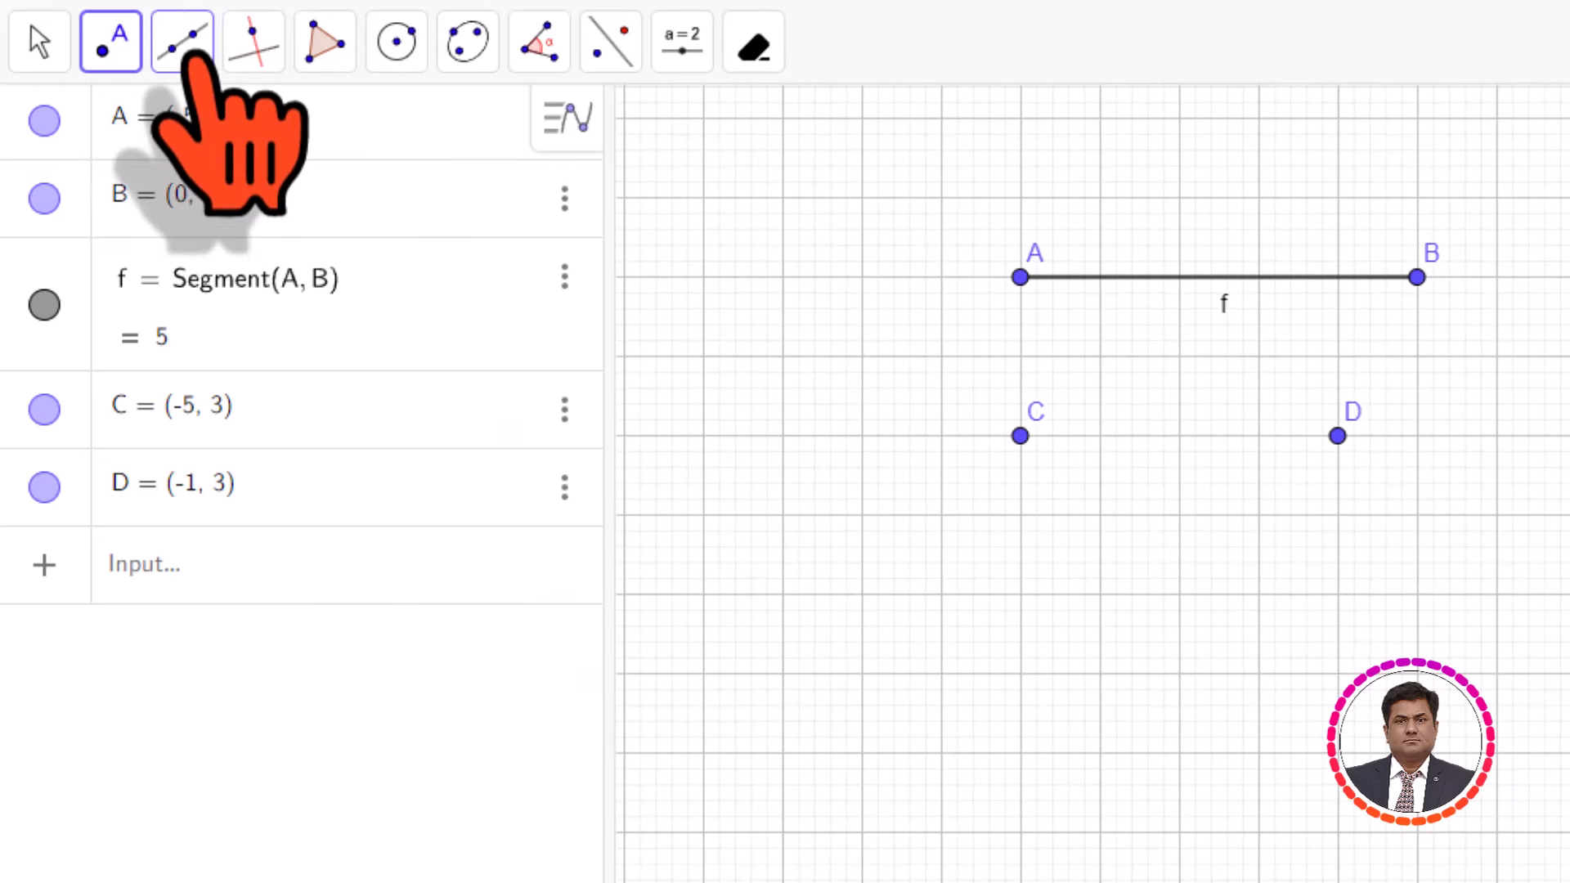
Draw a segment from point C to point D with the Segment tool.
left_click(187, 54)
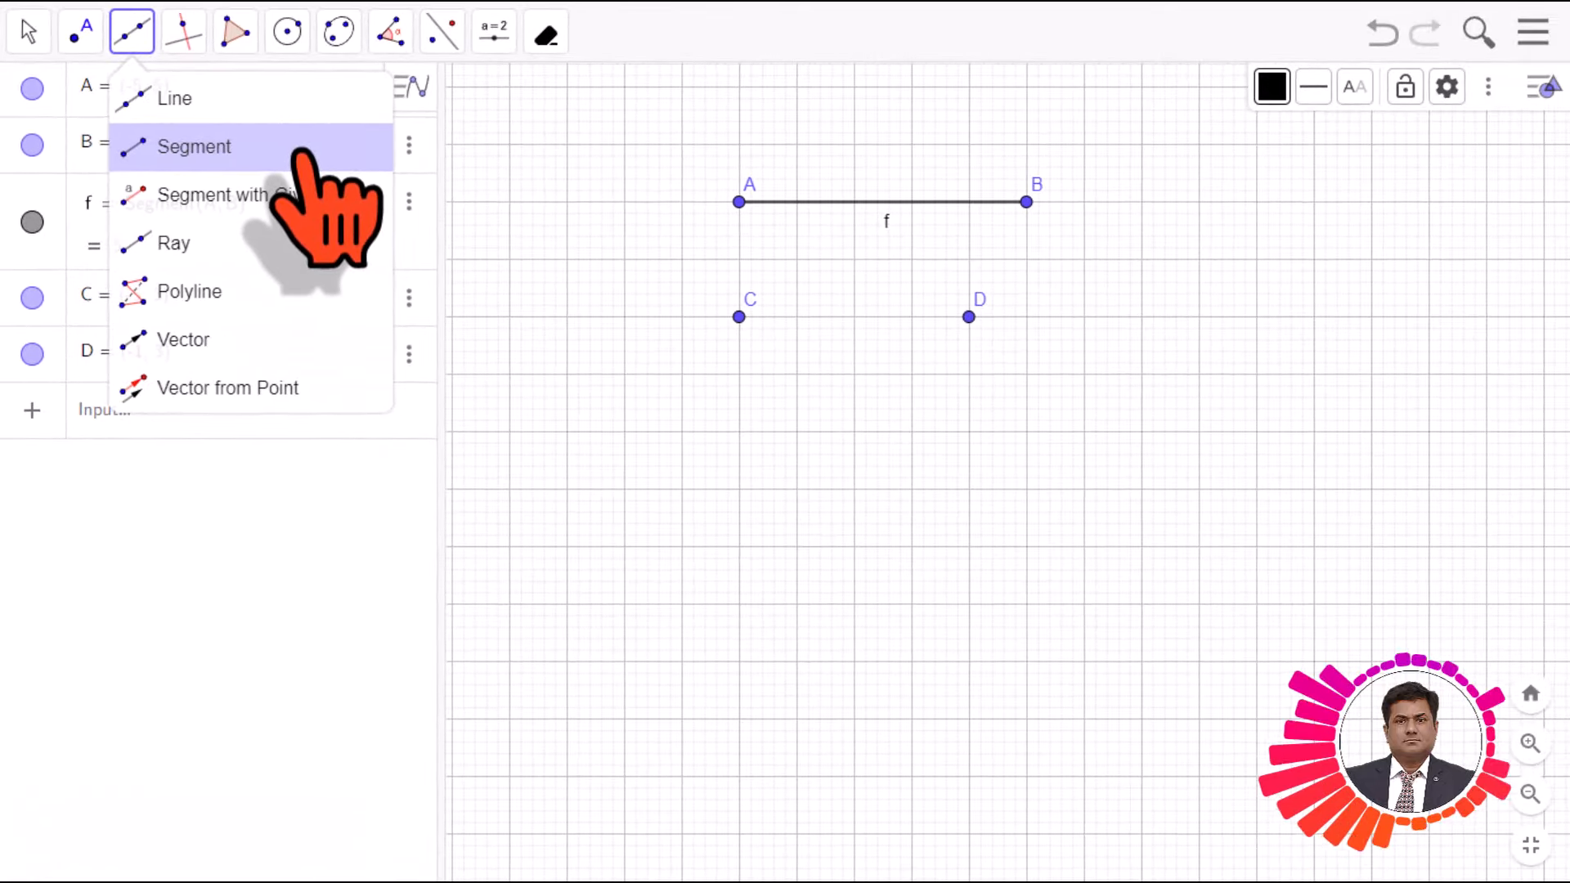
left_click(301, 153)
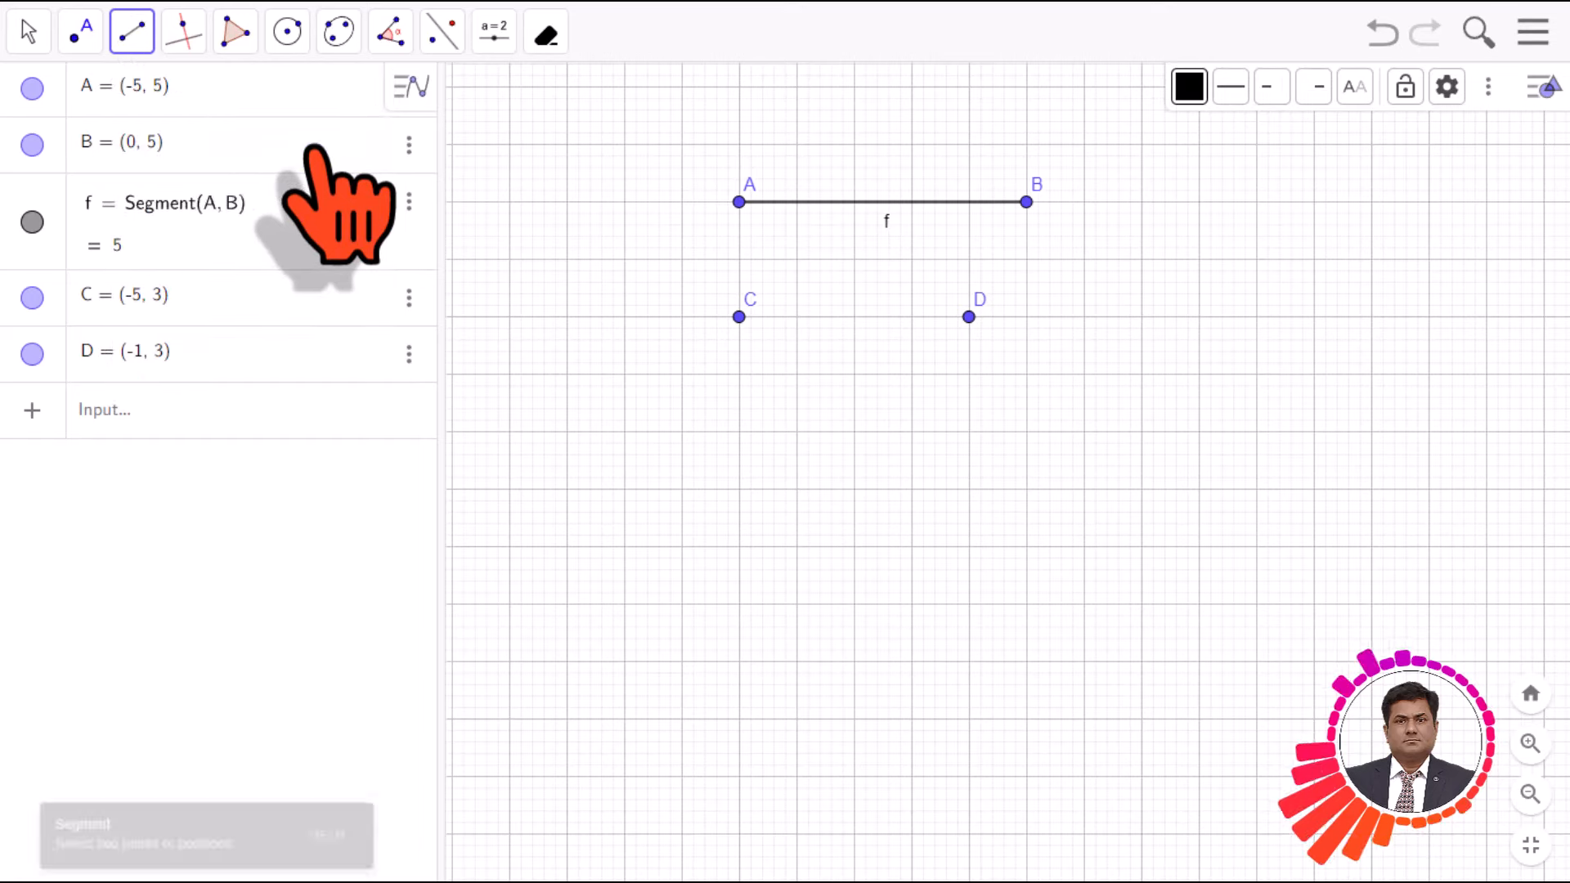
left_click(738, 317)
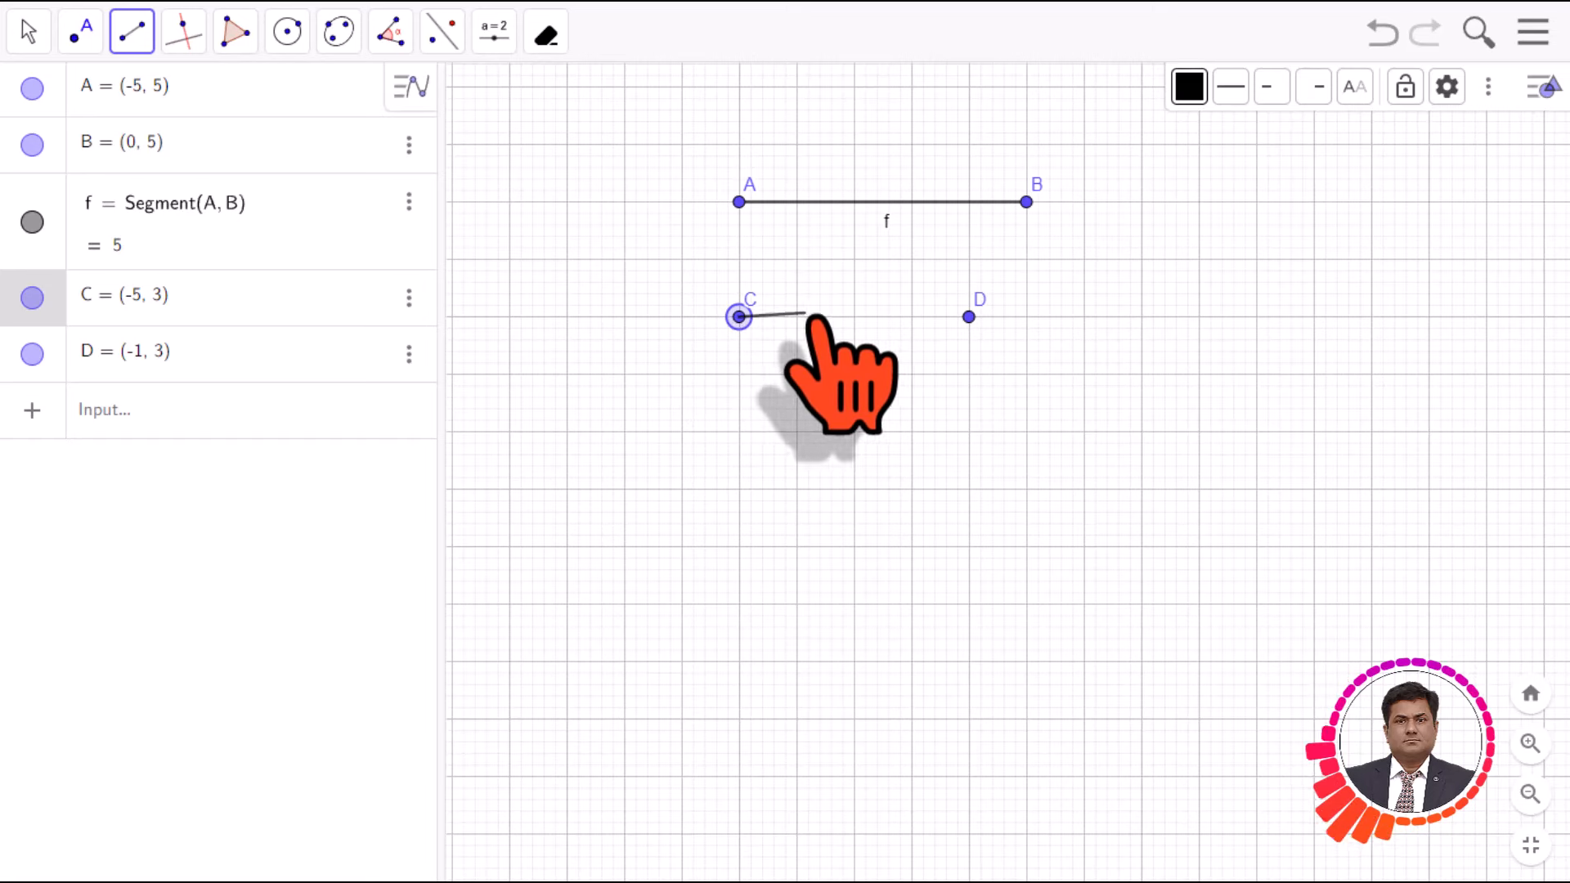
left_click(969, 317)
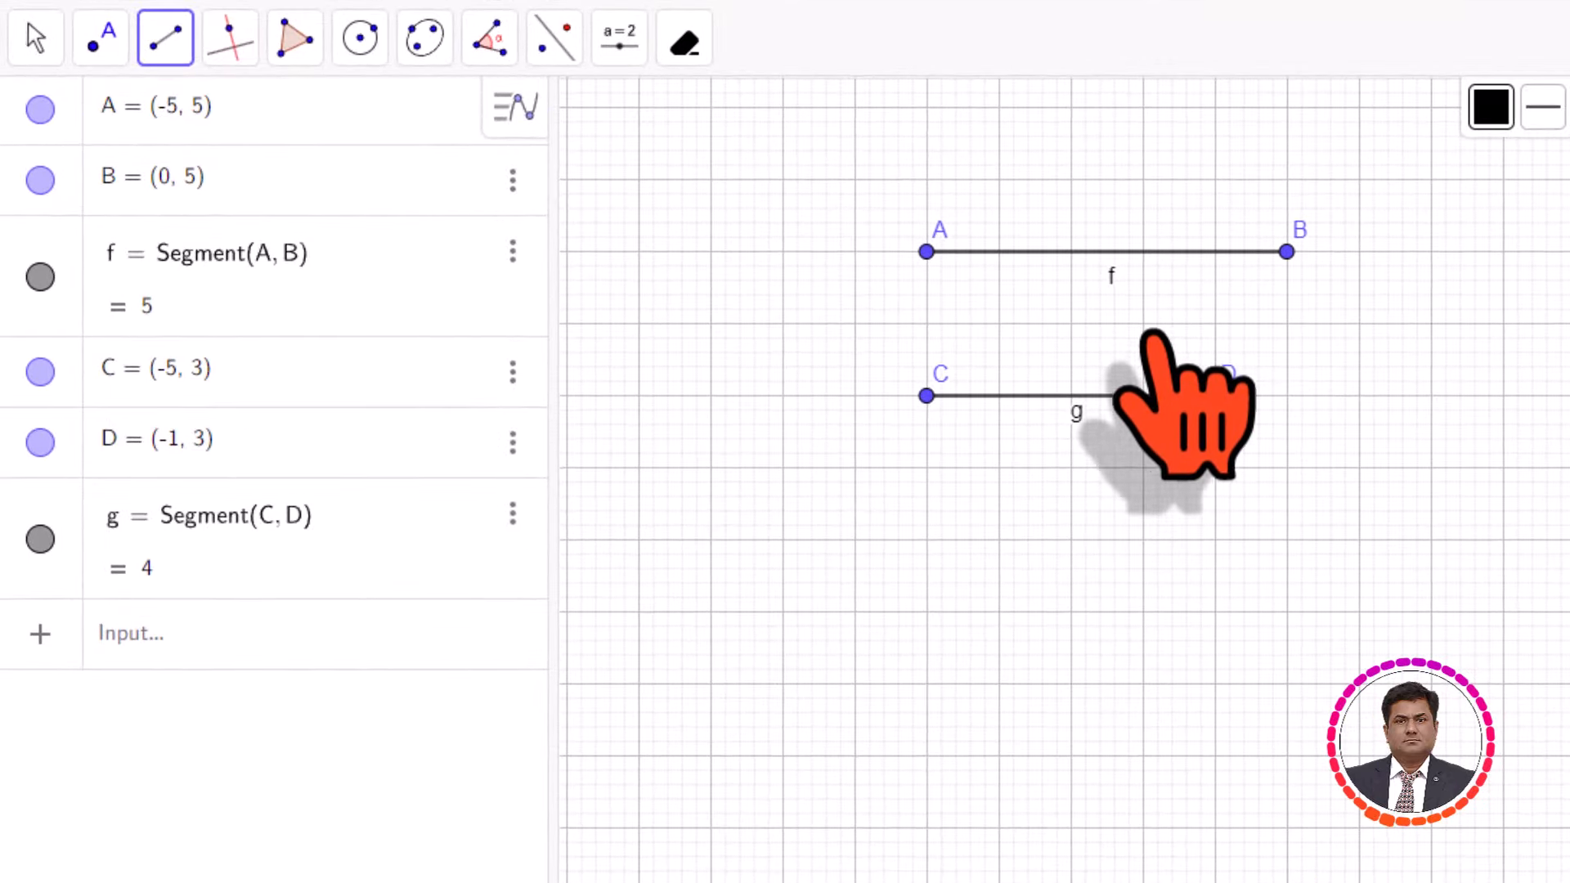
Create point E at (-5, 1) directly below point C.
left_click(105, 49)
left_click(104, 119)
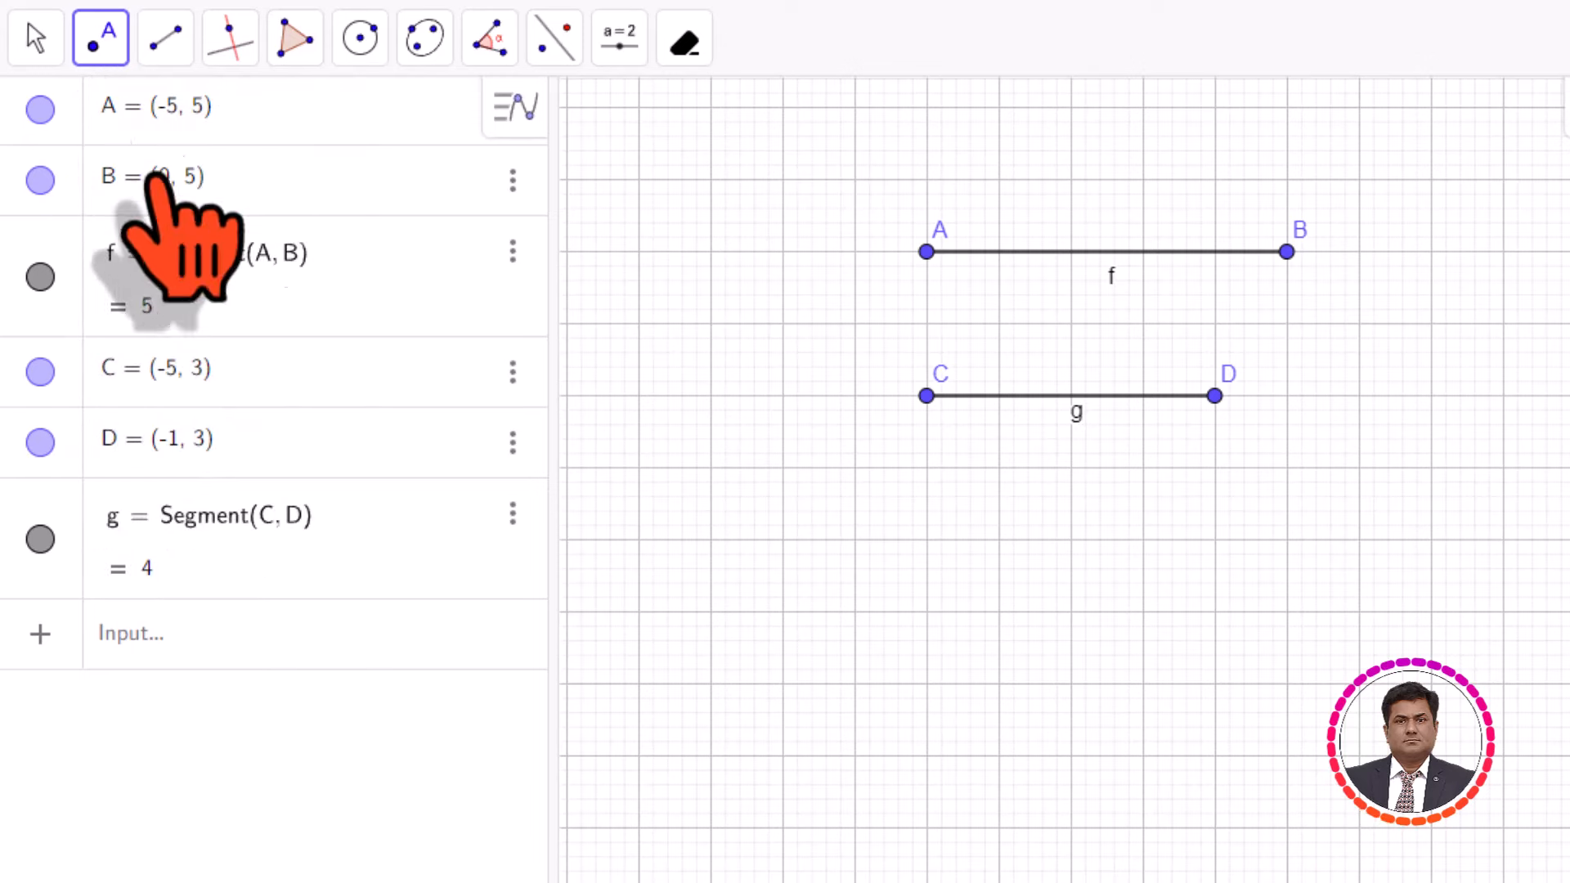
left_click(927, 540)
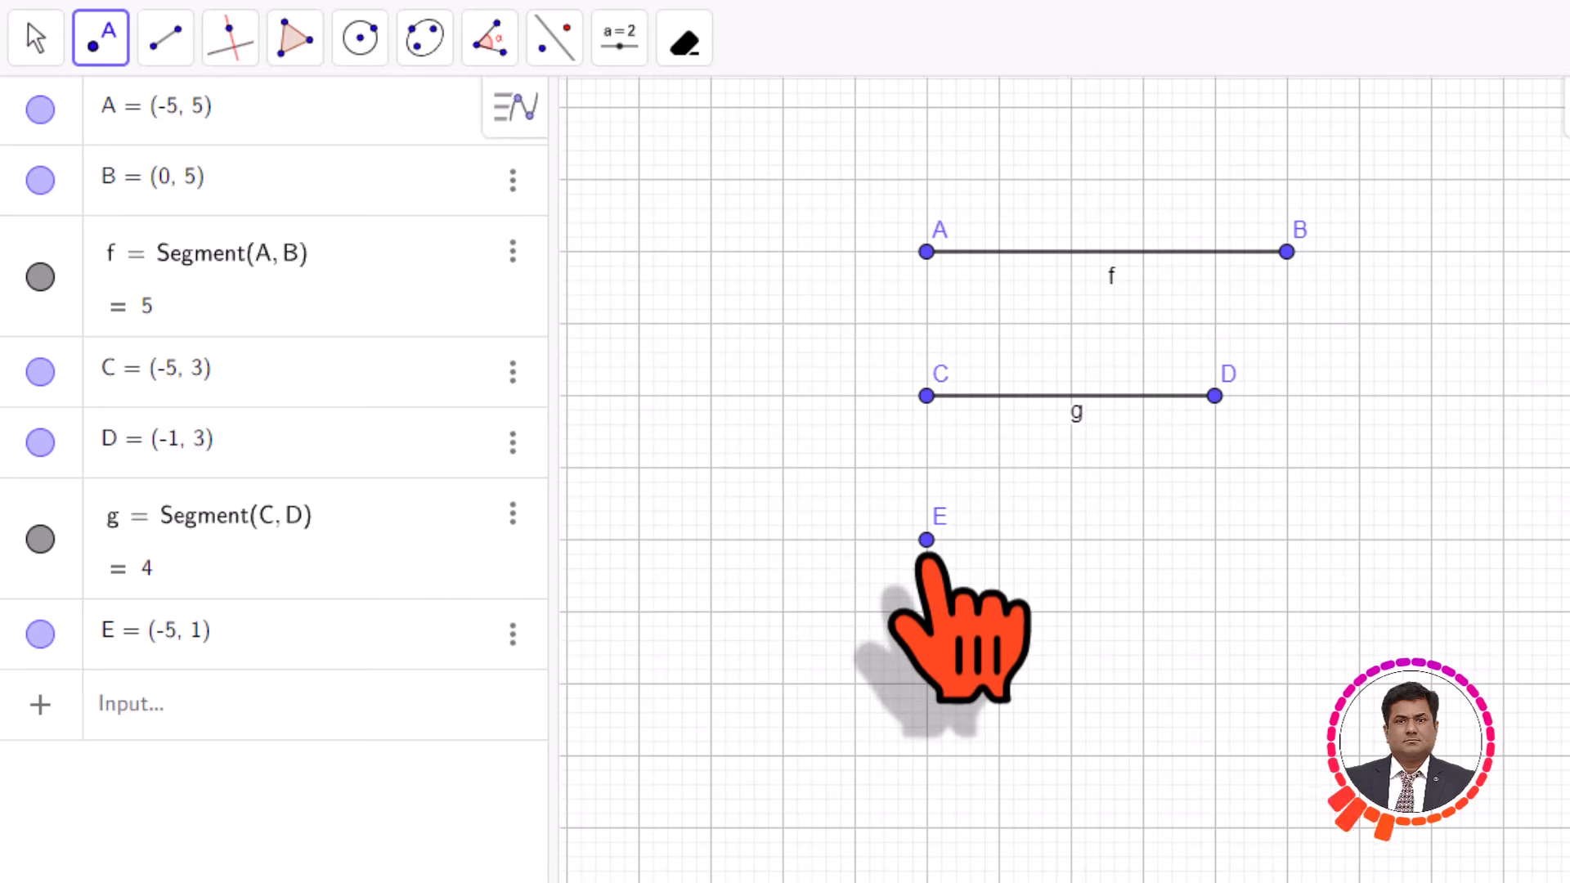
Create a segment of length 5 starting at E by entering the command Segment(E, 5) with the Segment(Point, Length) syntax.
left_click(243, 717)
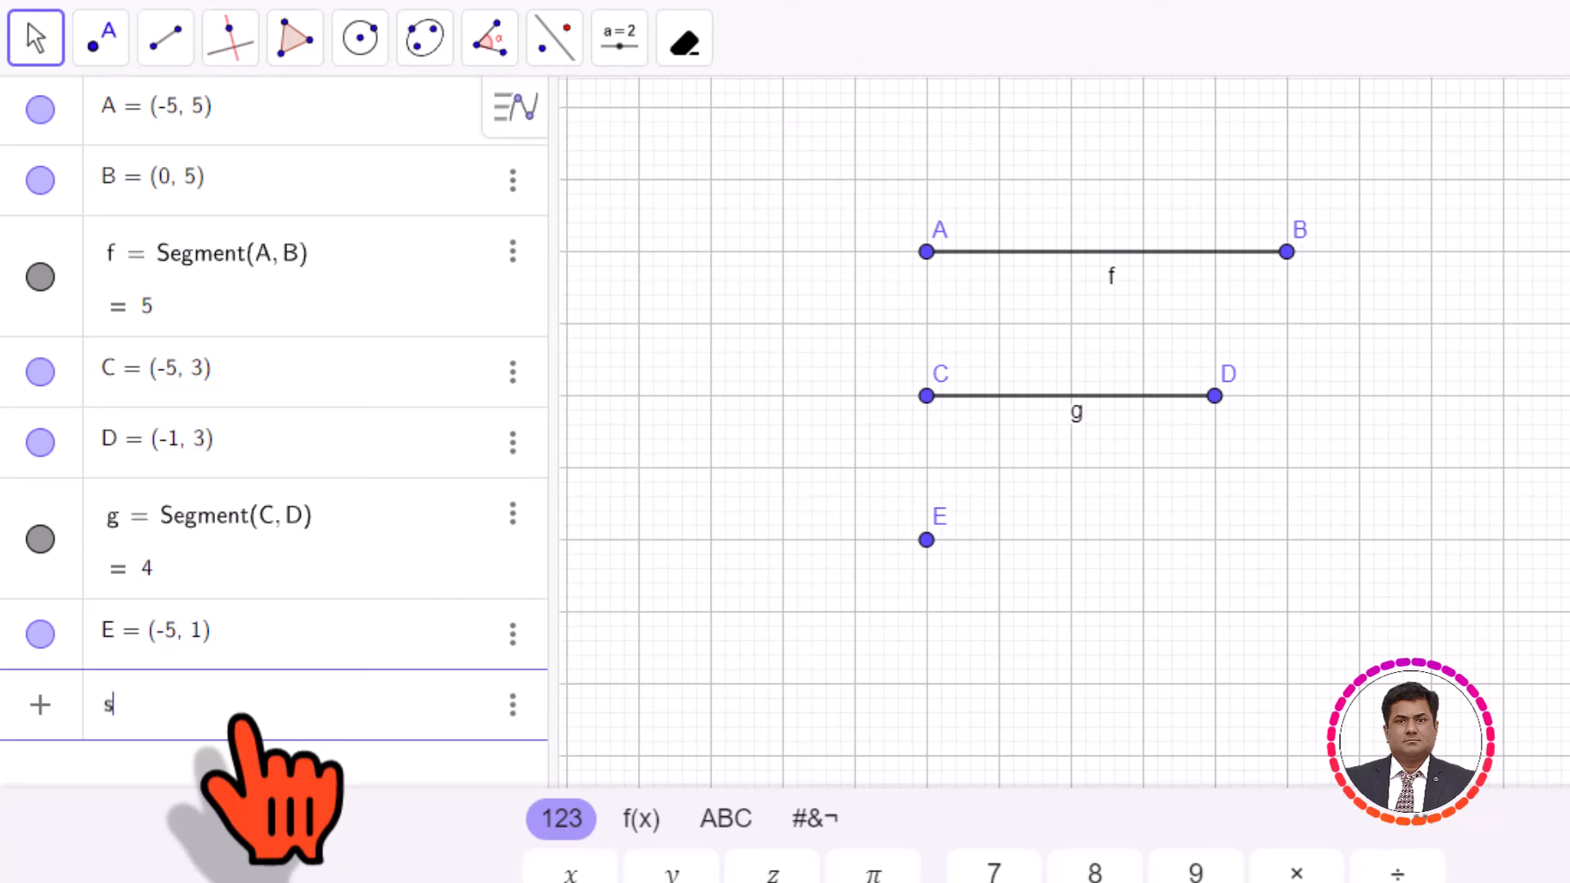
type("seg")
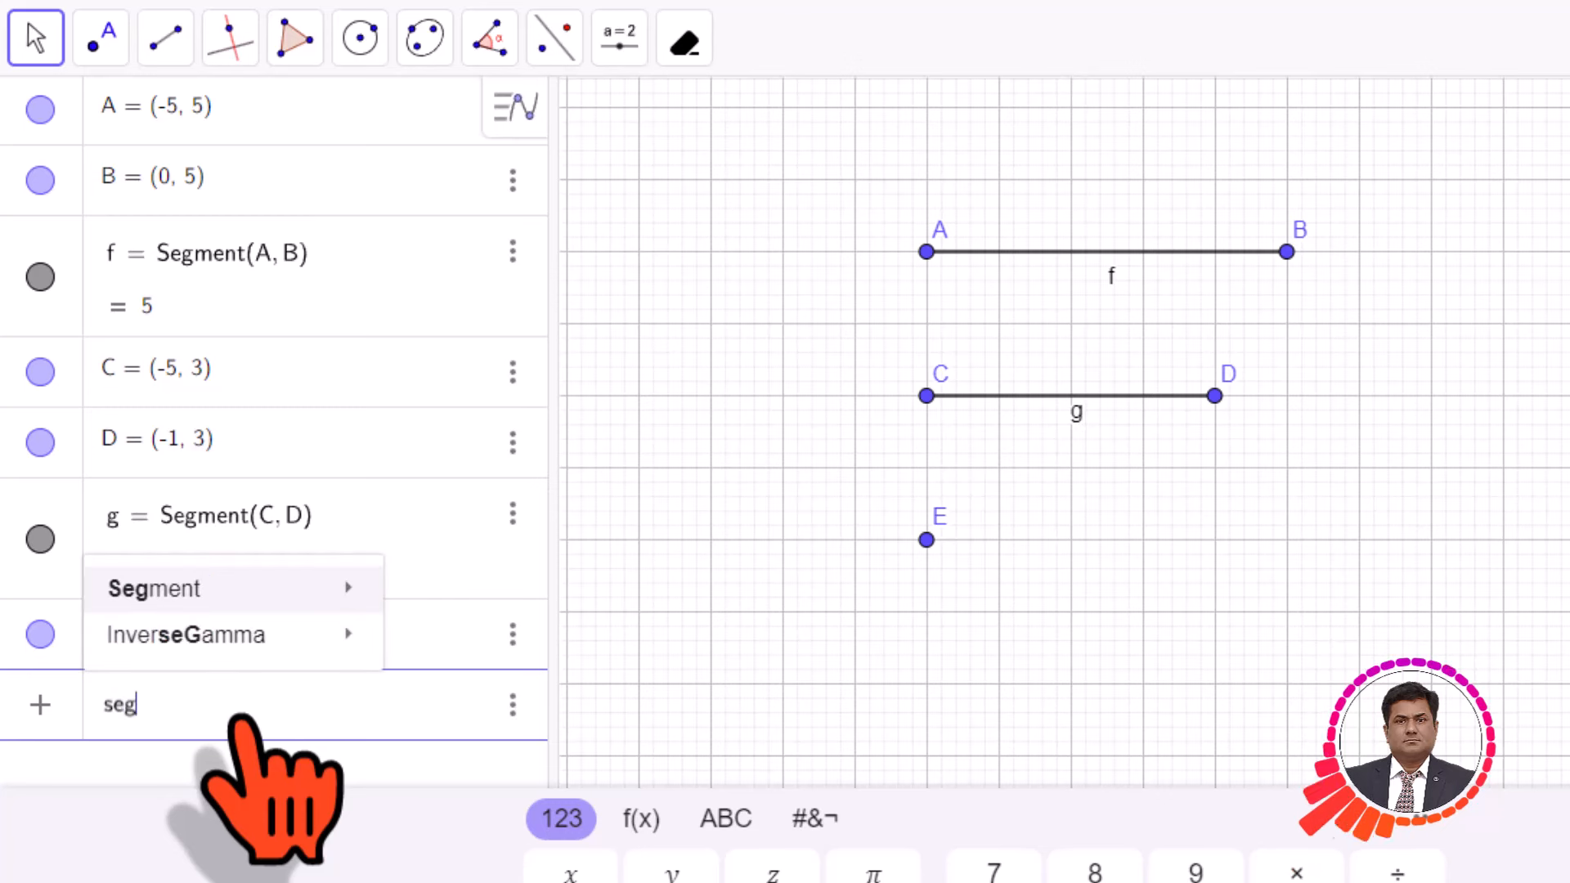
mouse_move(202, 596)
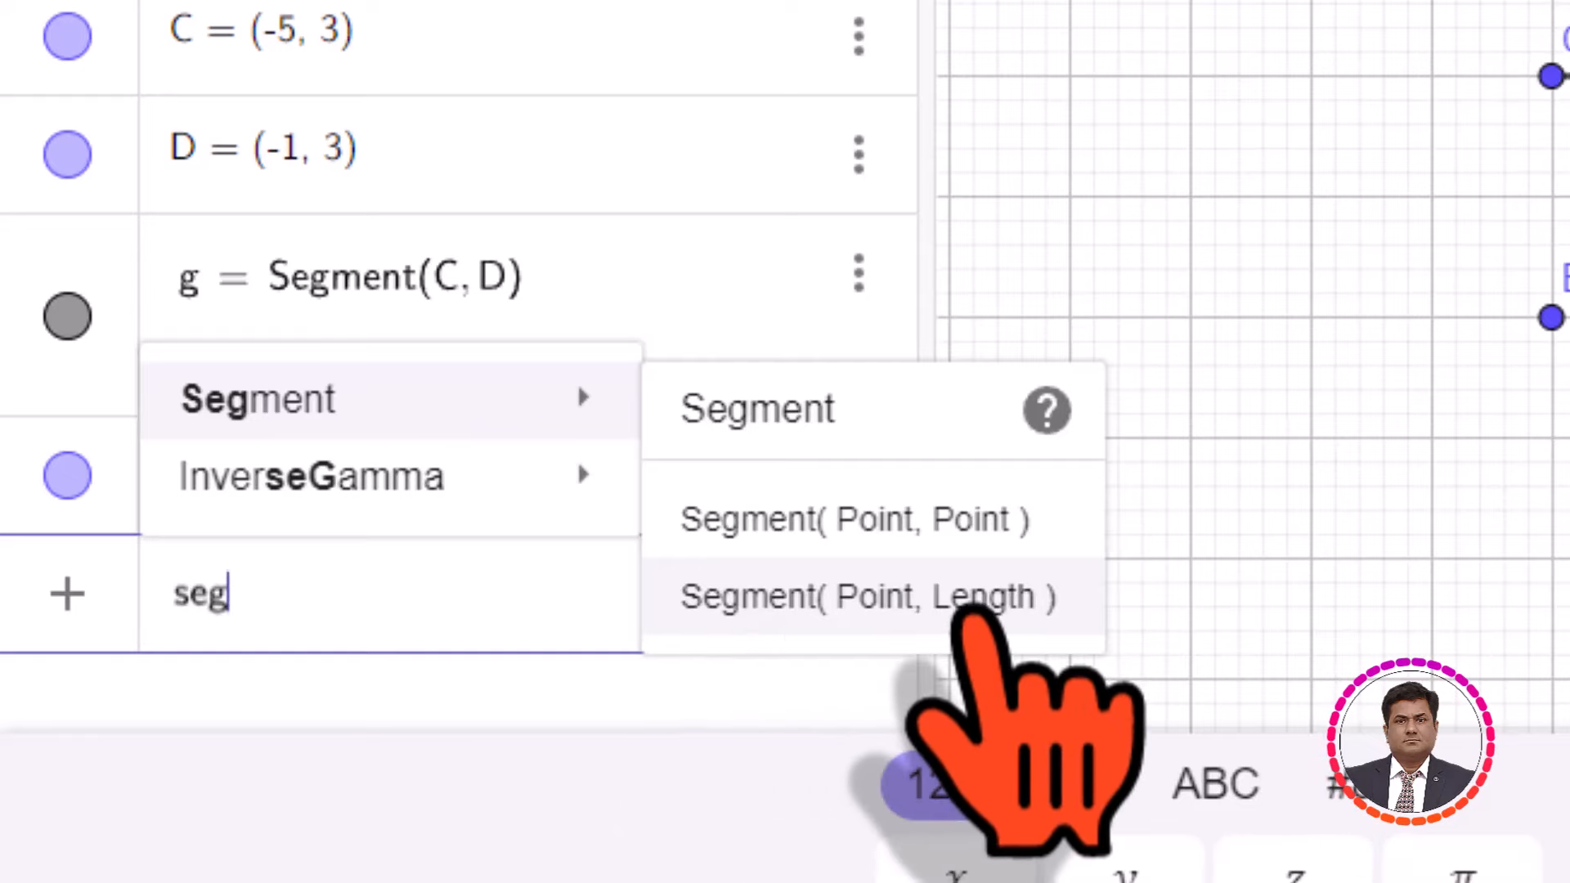
left_click(977, 601)
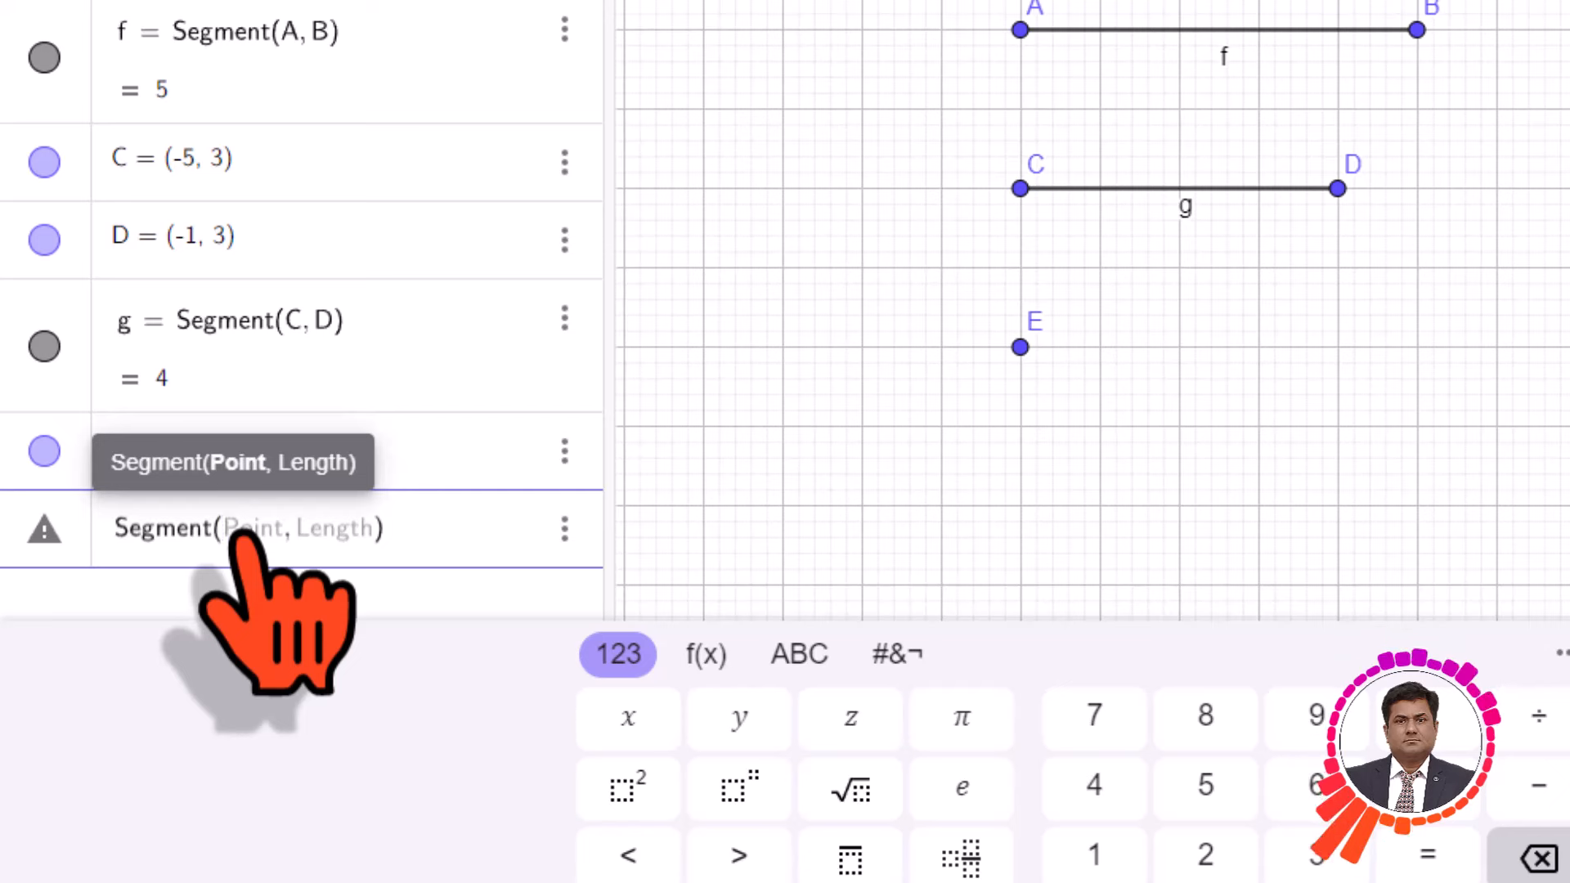
type("E")
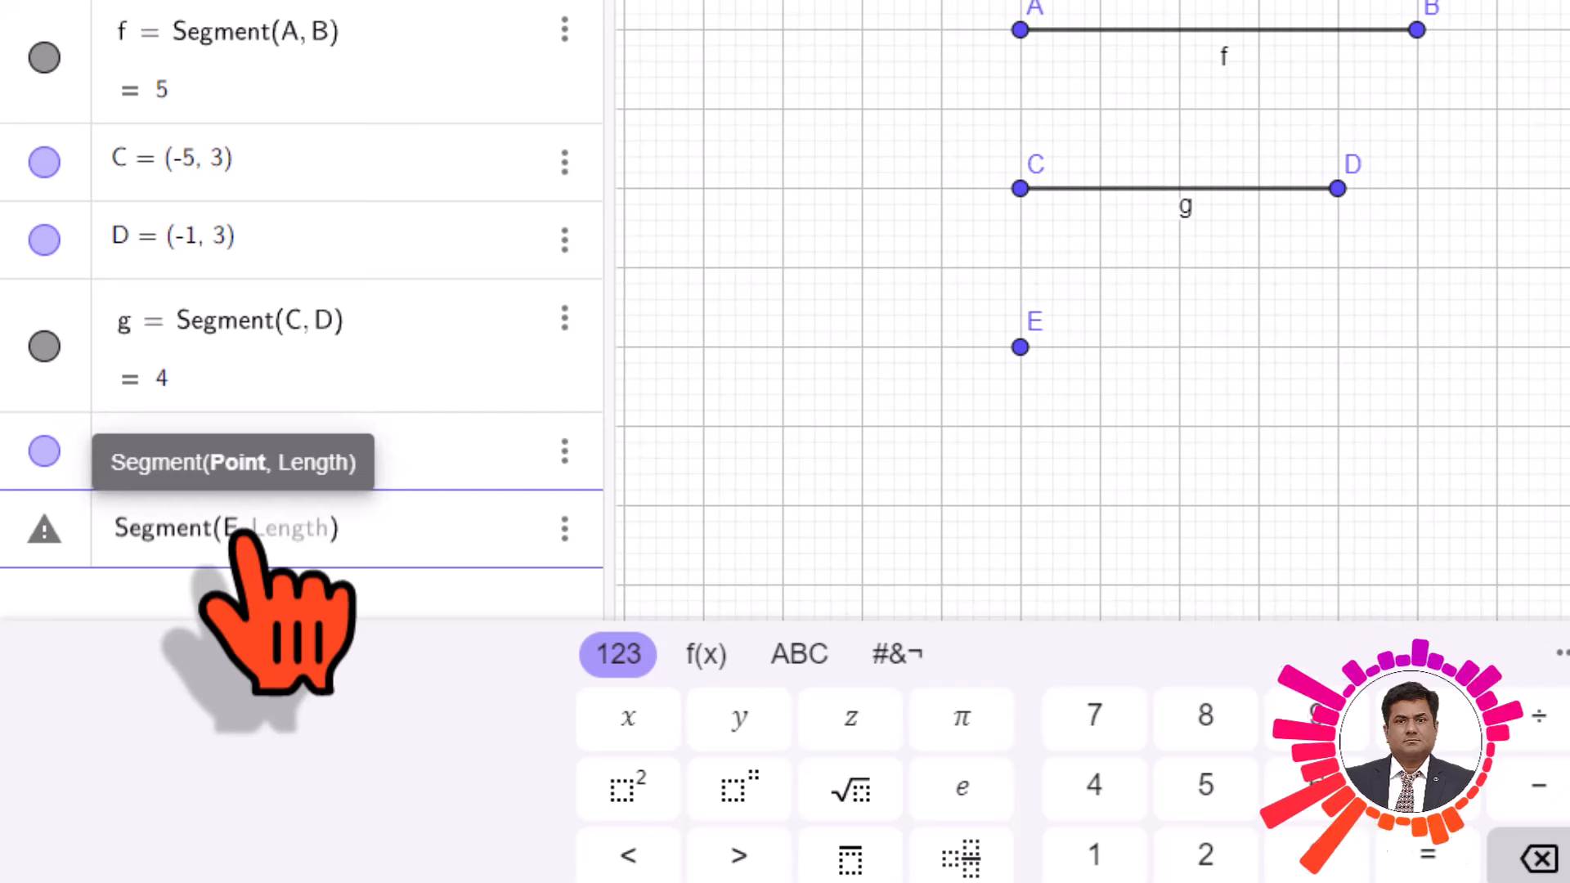
type(", ")
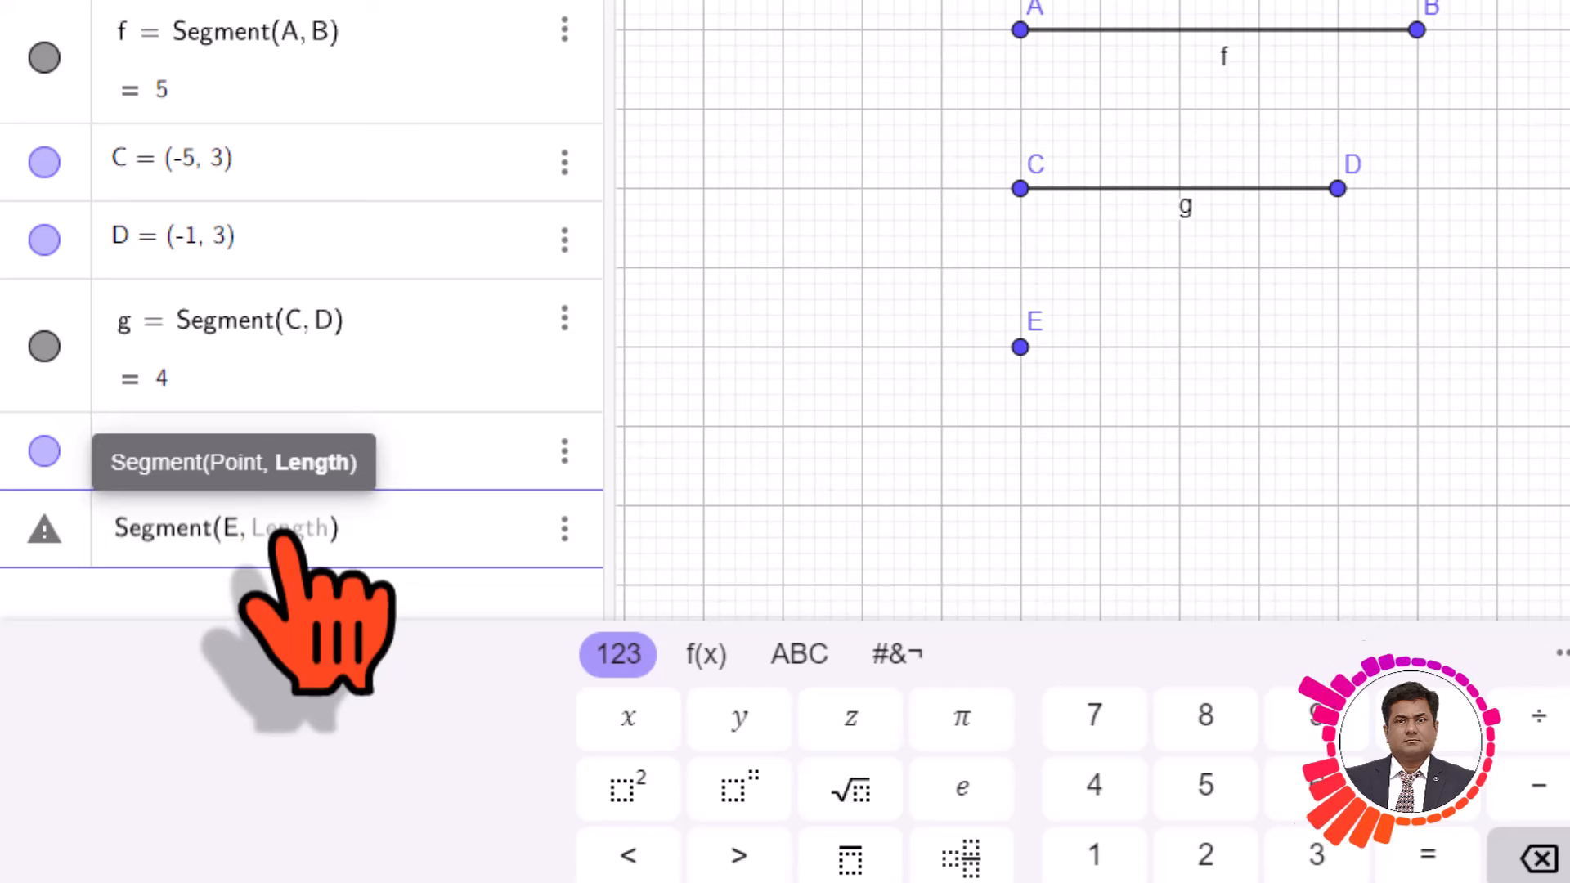
type("5")
key("Return")
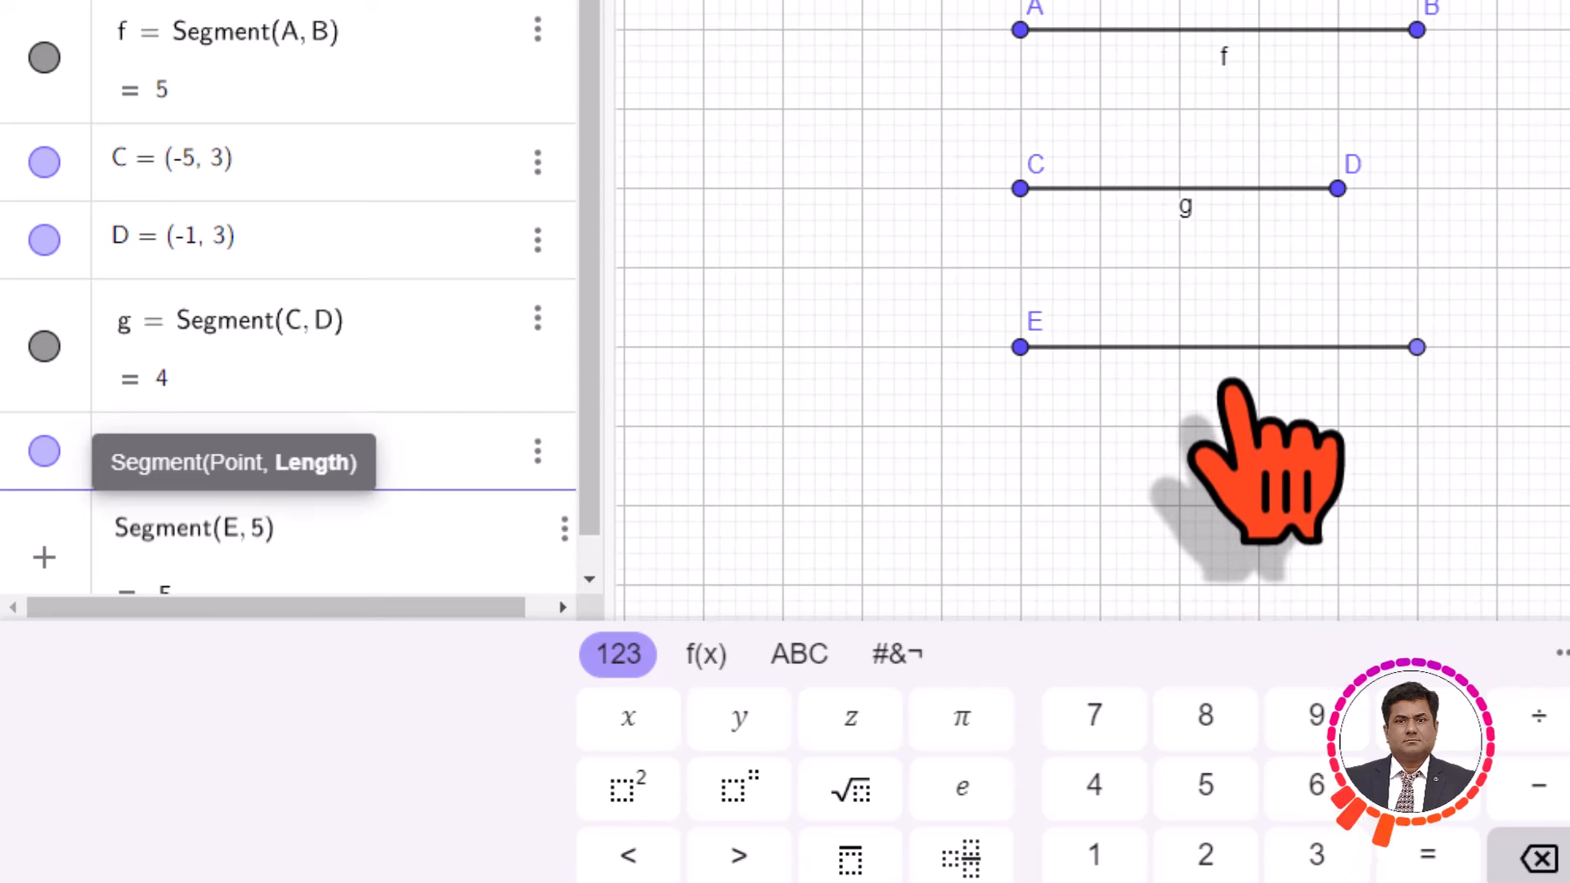
key("Return")
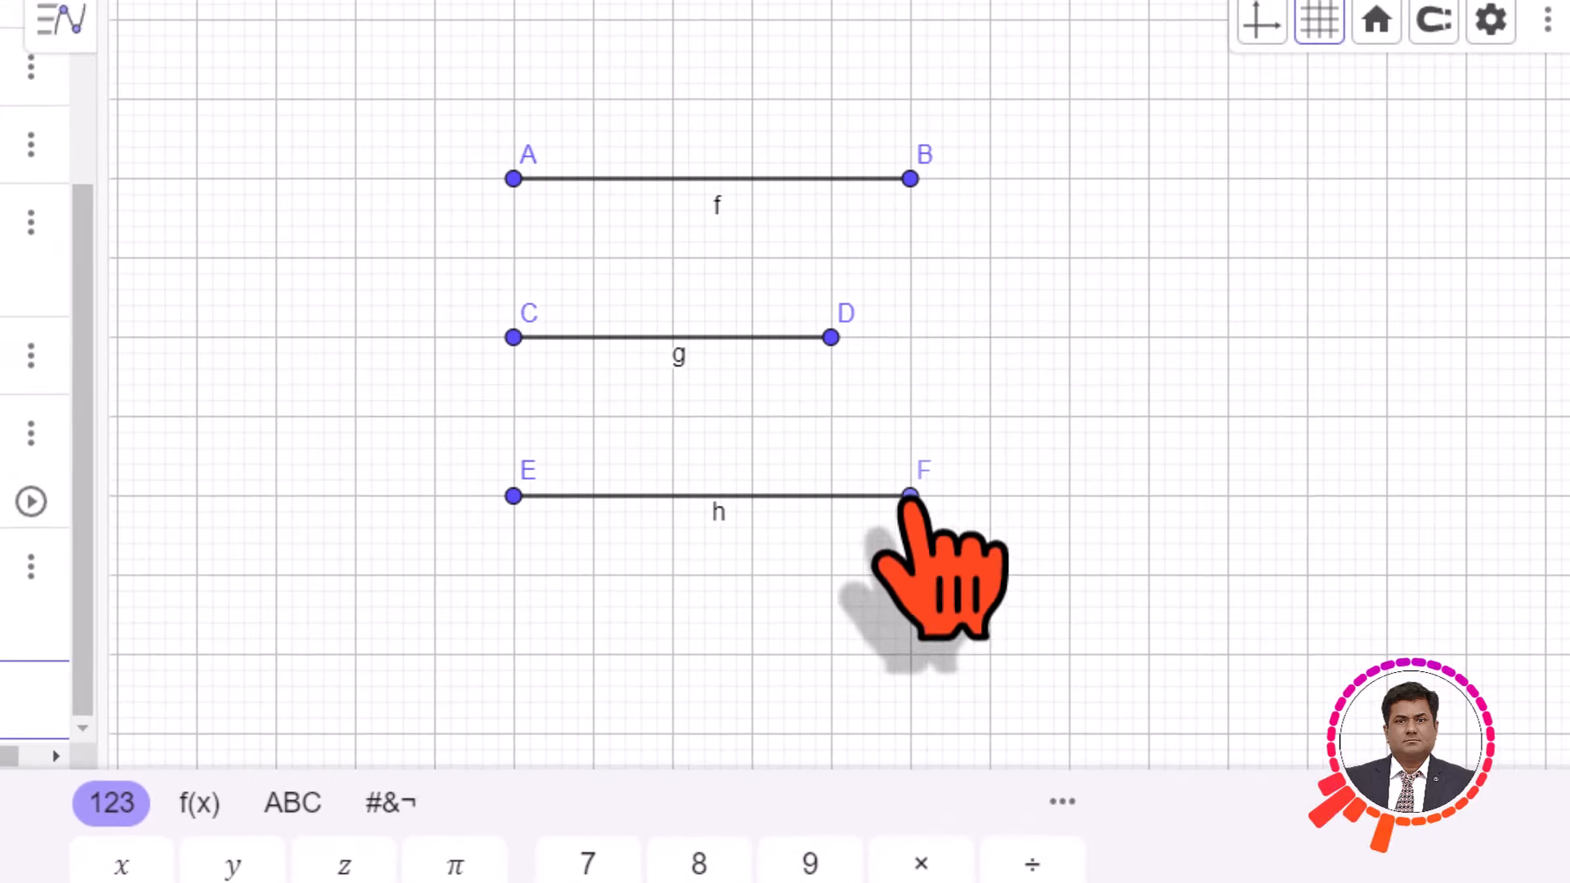
Try moving endpoints F and E of the lowest segment, returning F to (0, 1).
mouse_move(910, 497)
left_mouse_down()
mouse_move(911, 512)
mouse_move(910, 490)
left_mouse_up()
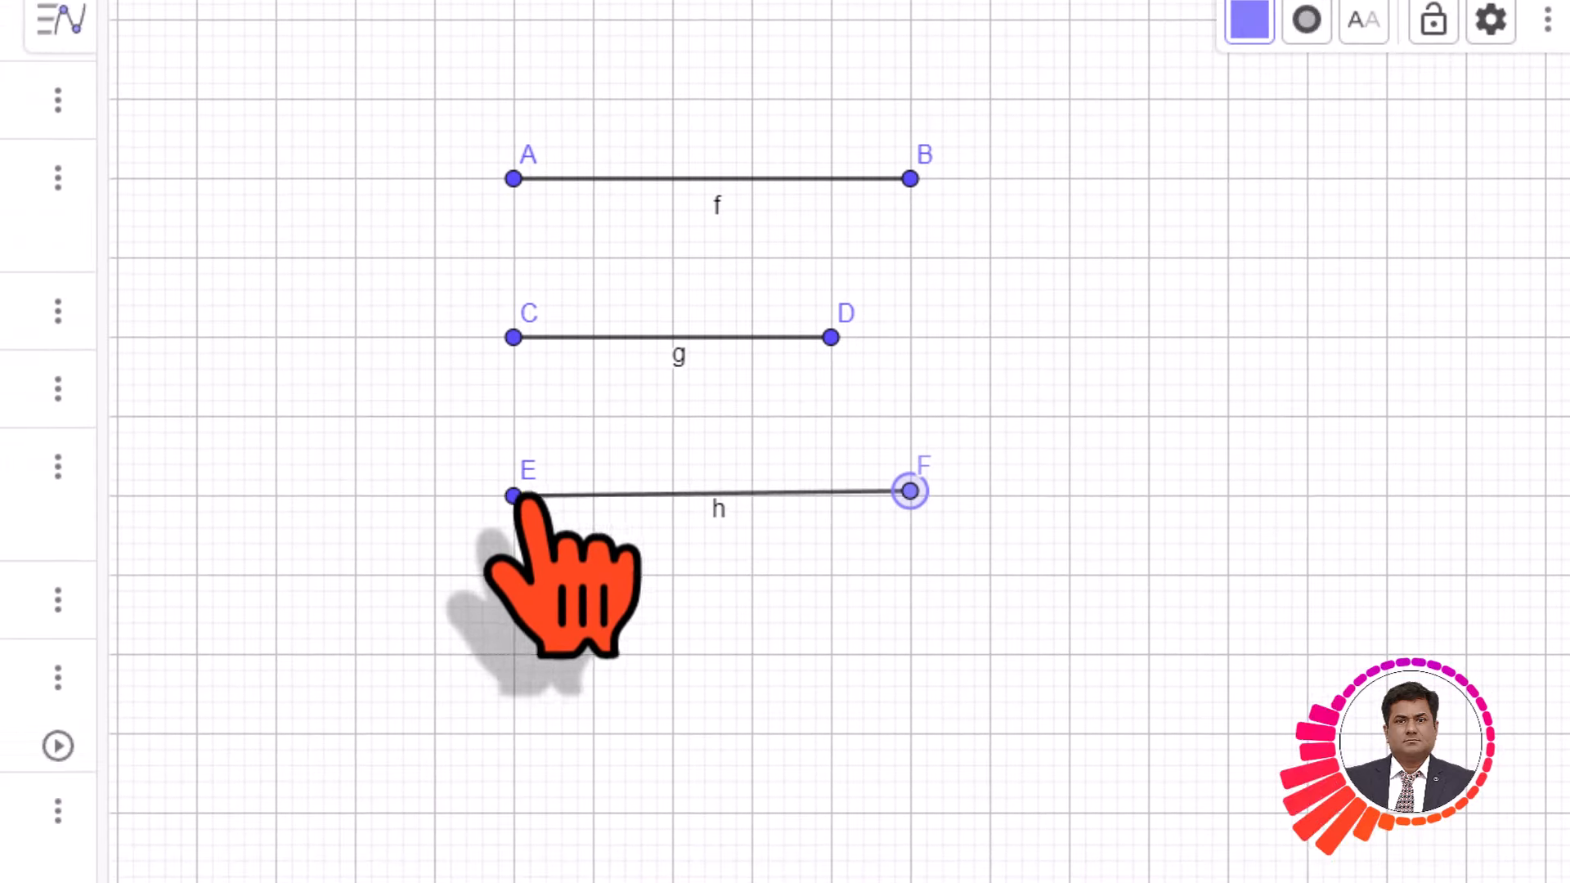
mouse_move(514, 495)
left_mouse_down()
mouse_move(662, 476)
mouse_move(722, 439)
mouse_move(395, 487)
mouse_move(513, 495)
left_mouse_up()
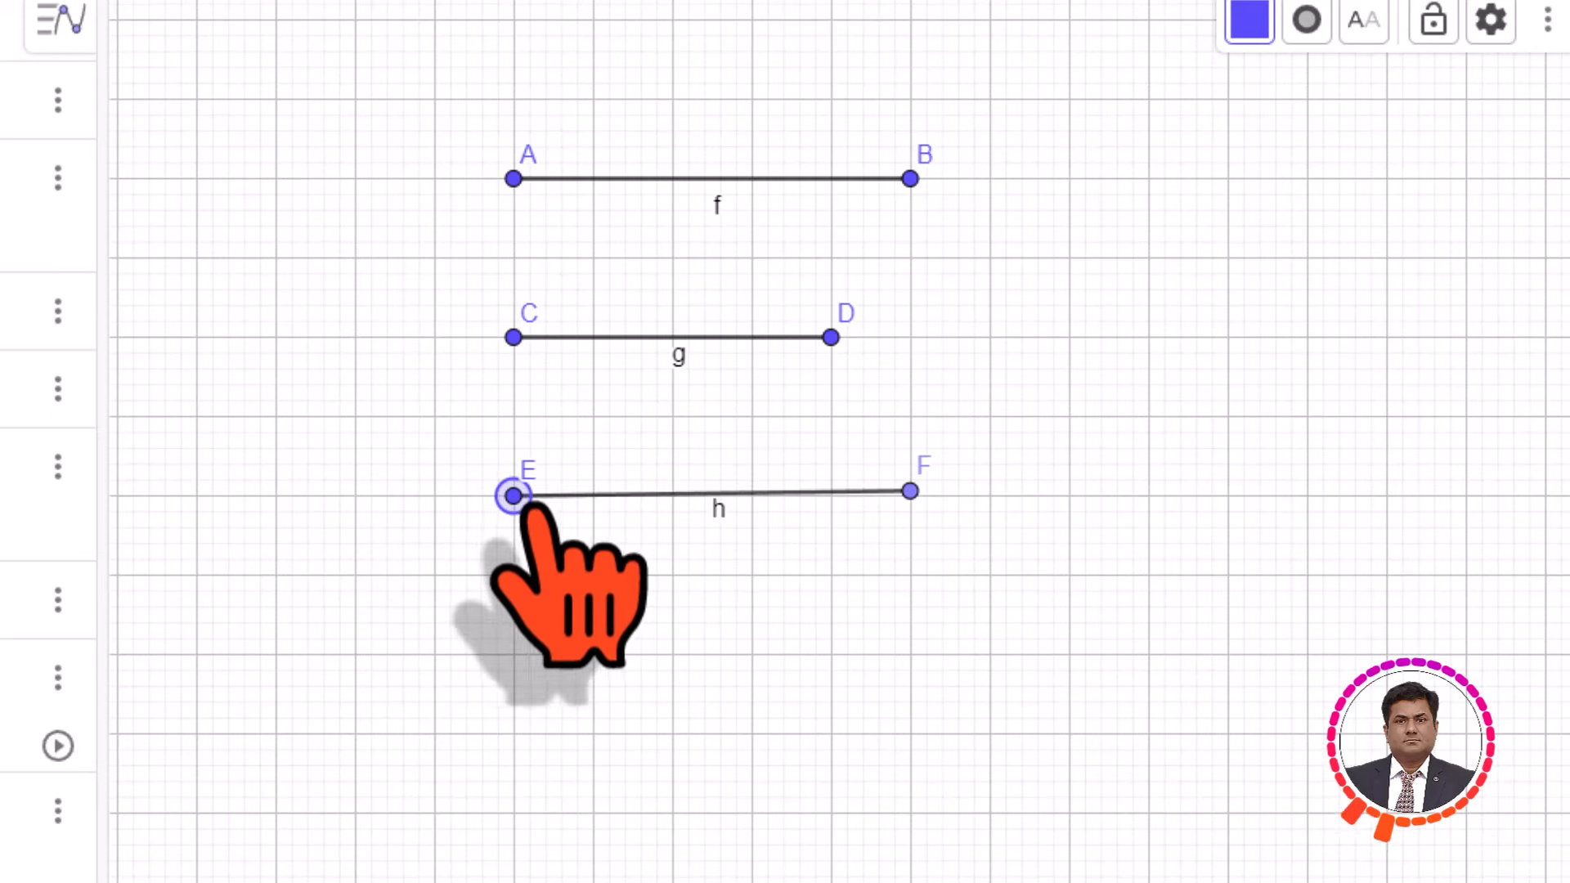
left_click_drag(910, 490, 910, 495)
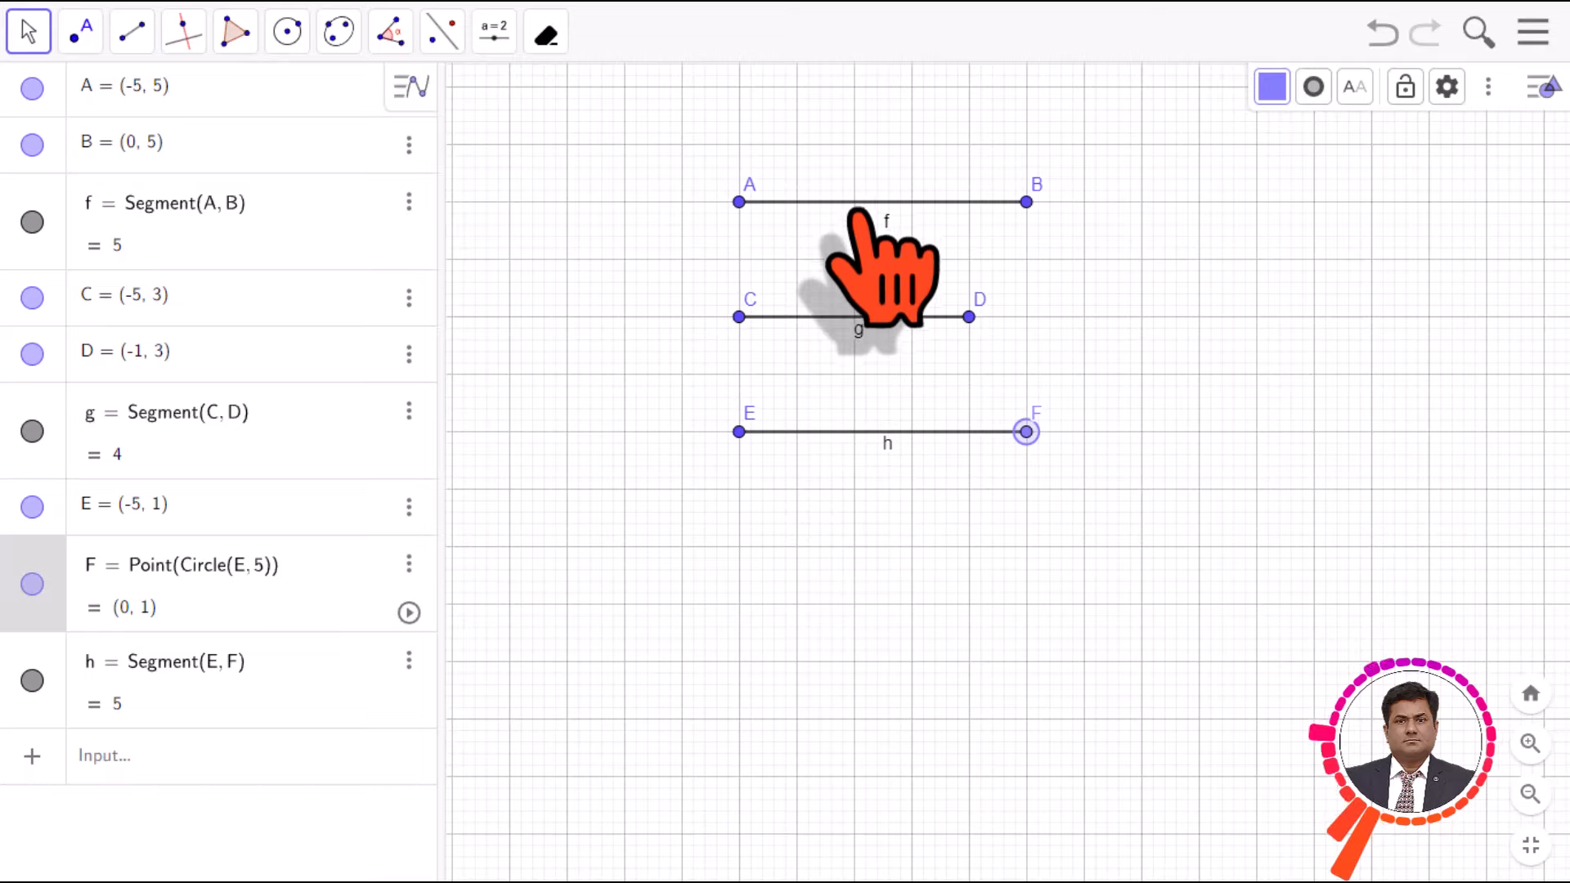
Add length labels to segments AB, CD and EF with the Distance or Length tool.
left_click(494, 31)
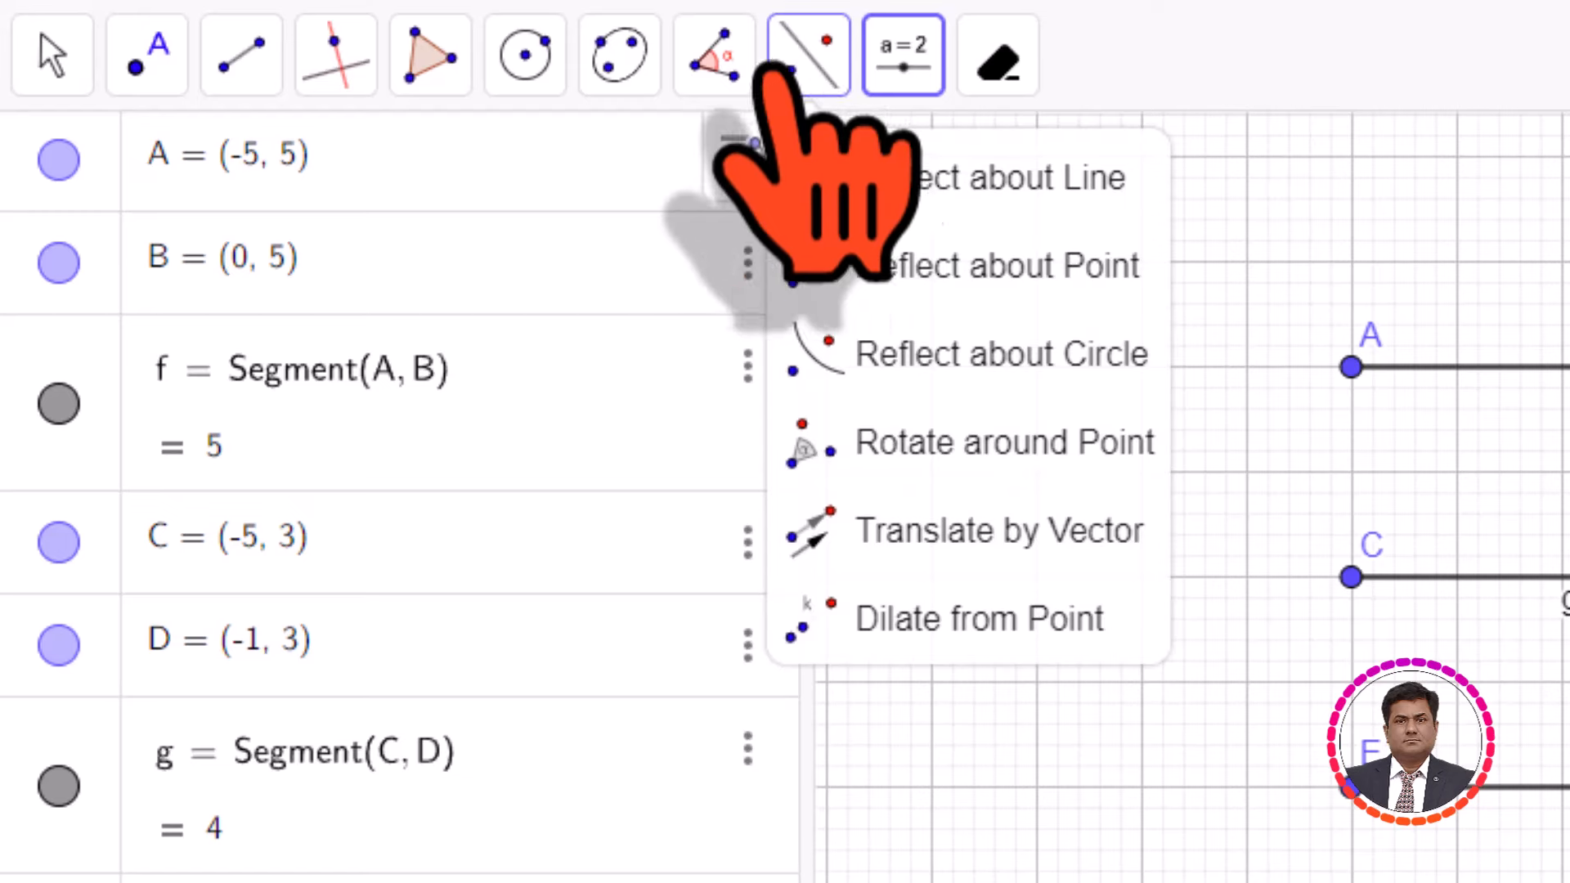
mouse_move(405, 37)
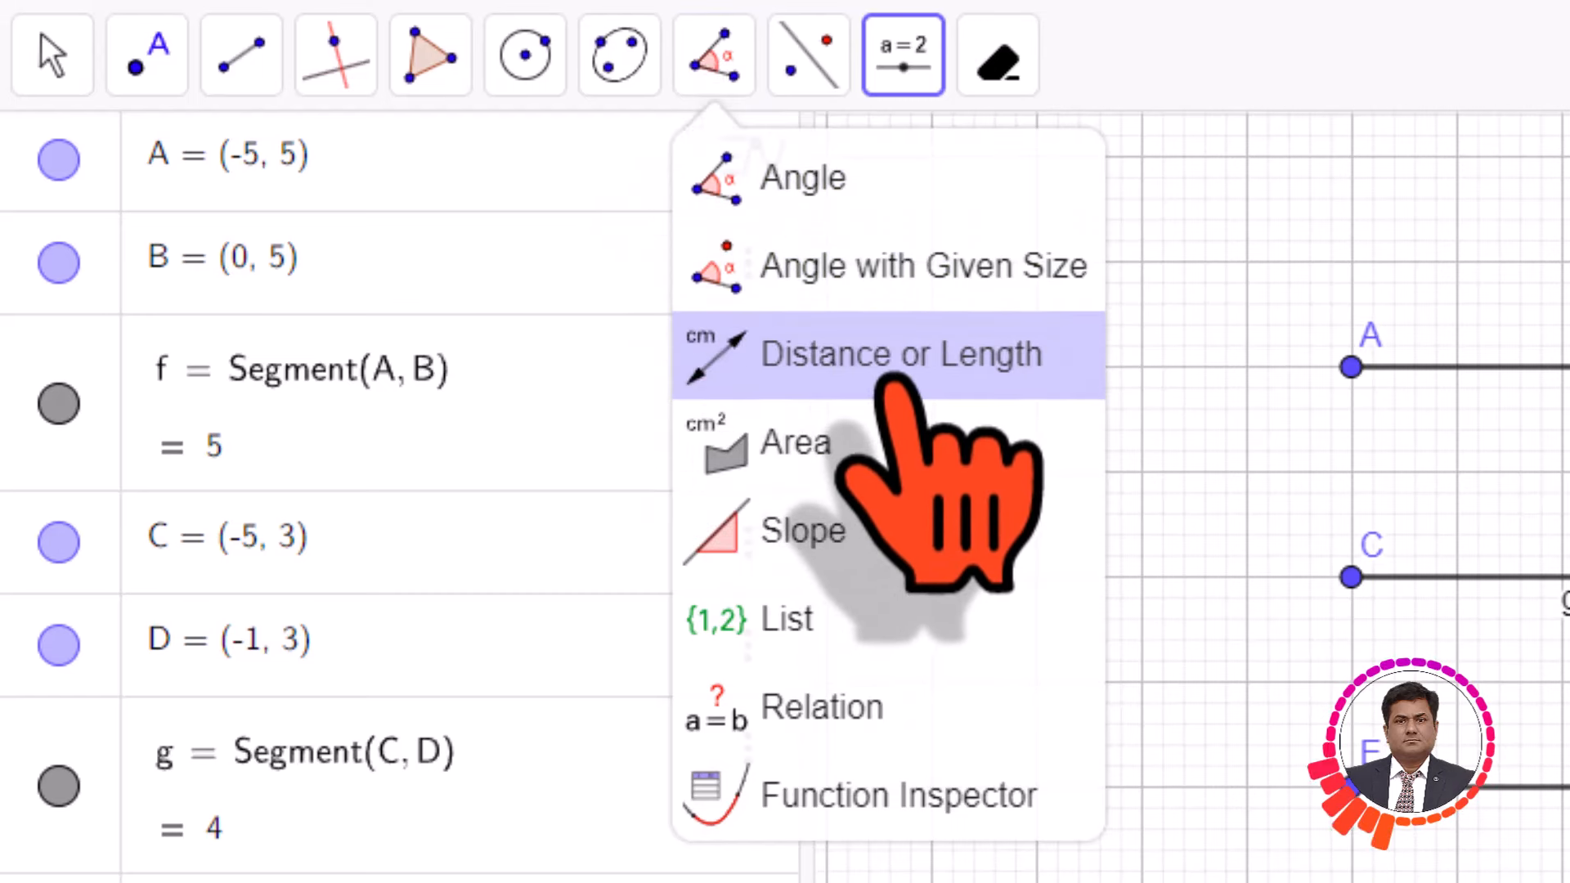
left_click(932, 372)
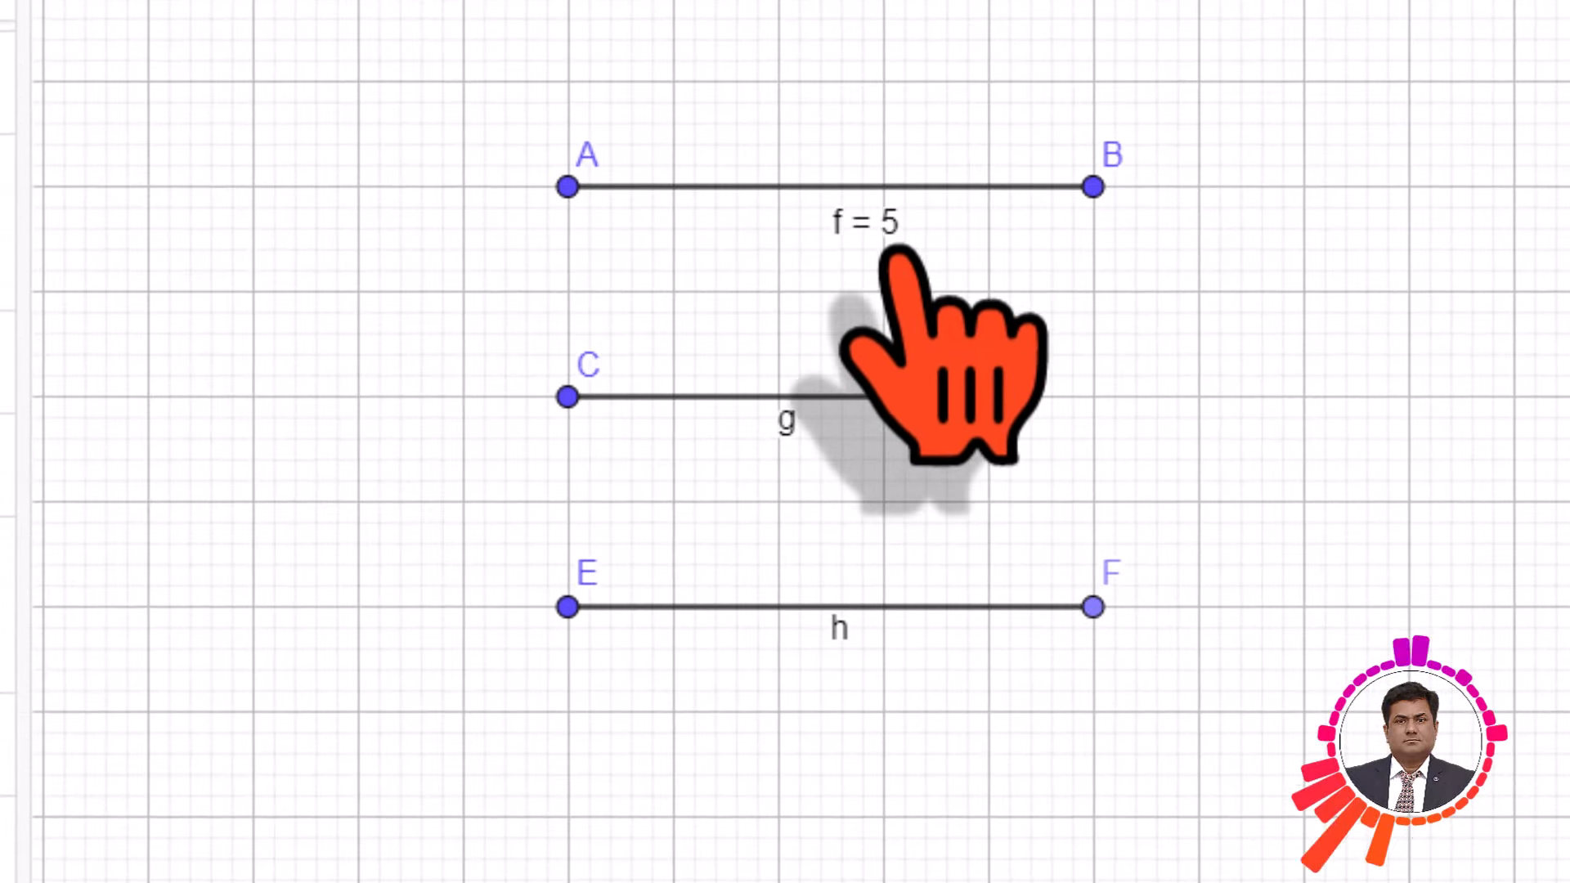
left_click(820, 399)
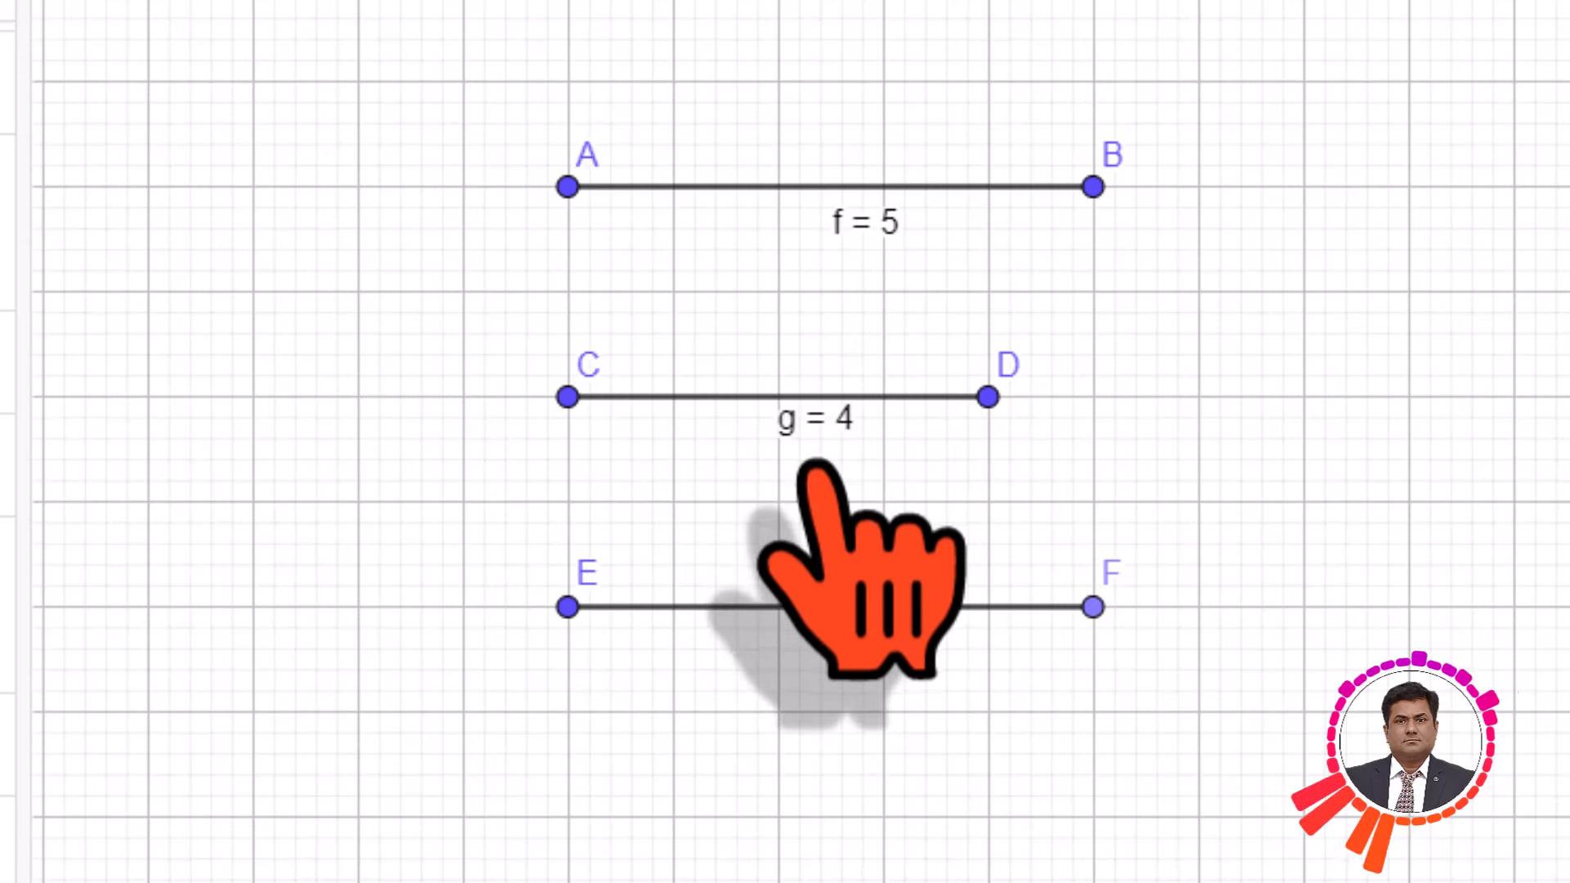
left_click(878, 610)
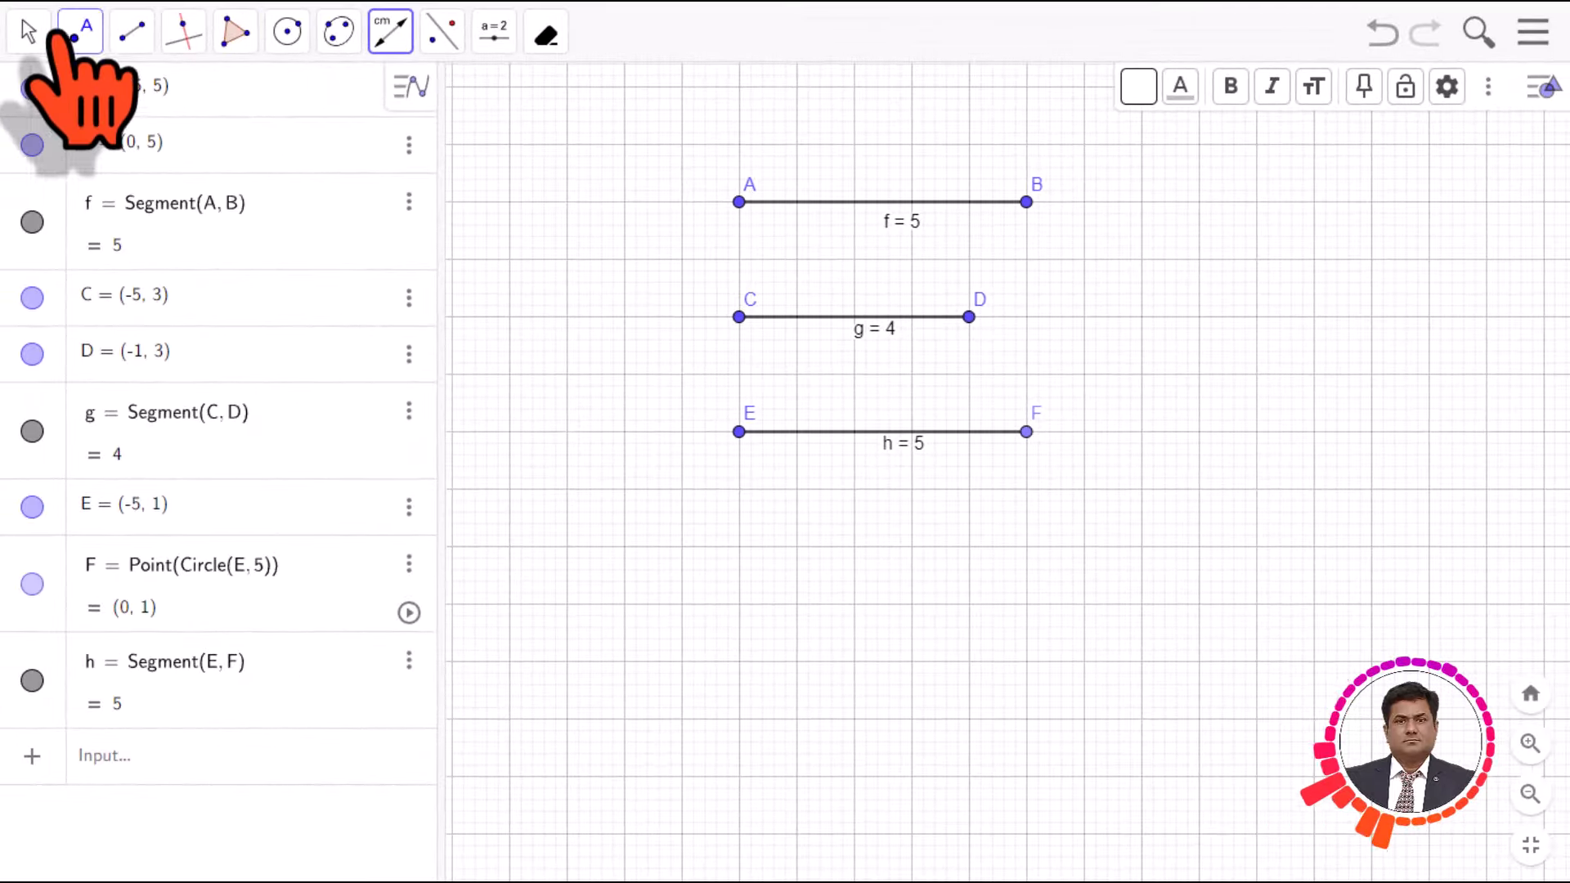
Lengthen segments AB and CD with the Move tool, placing A at (-8, 5), B at (3, 5), D at (1, 3) and C at (-4, 3).
left_click(27, 31)
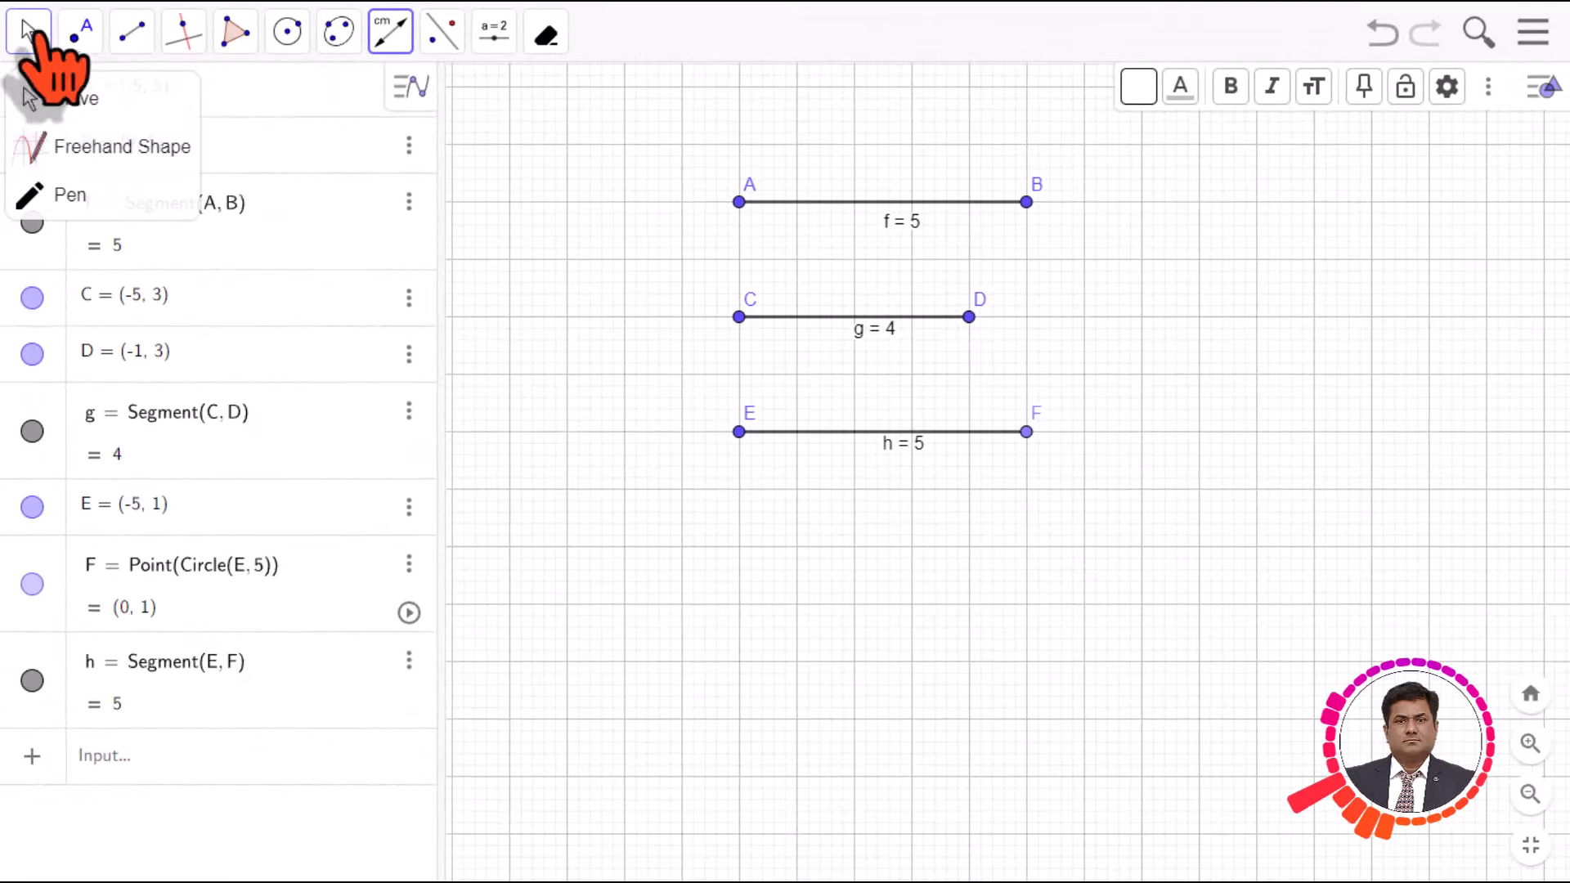
left_click(89, 102)
left_click_drag(486, 153, 77, 142)
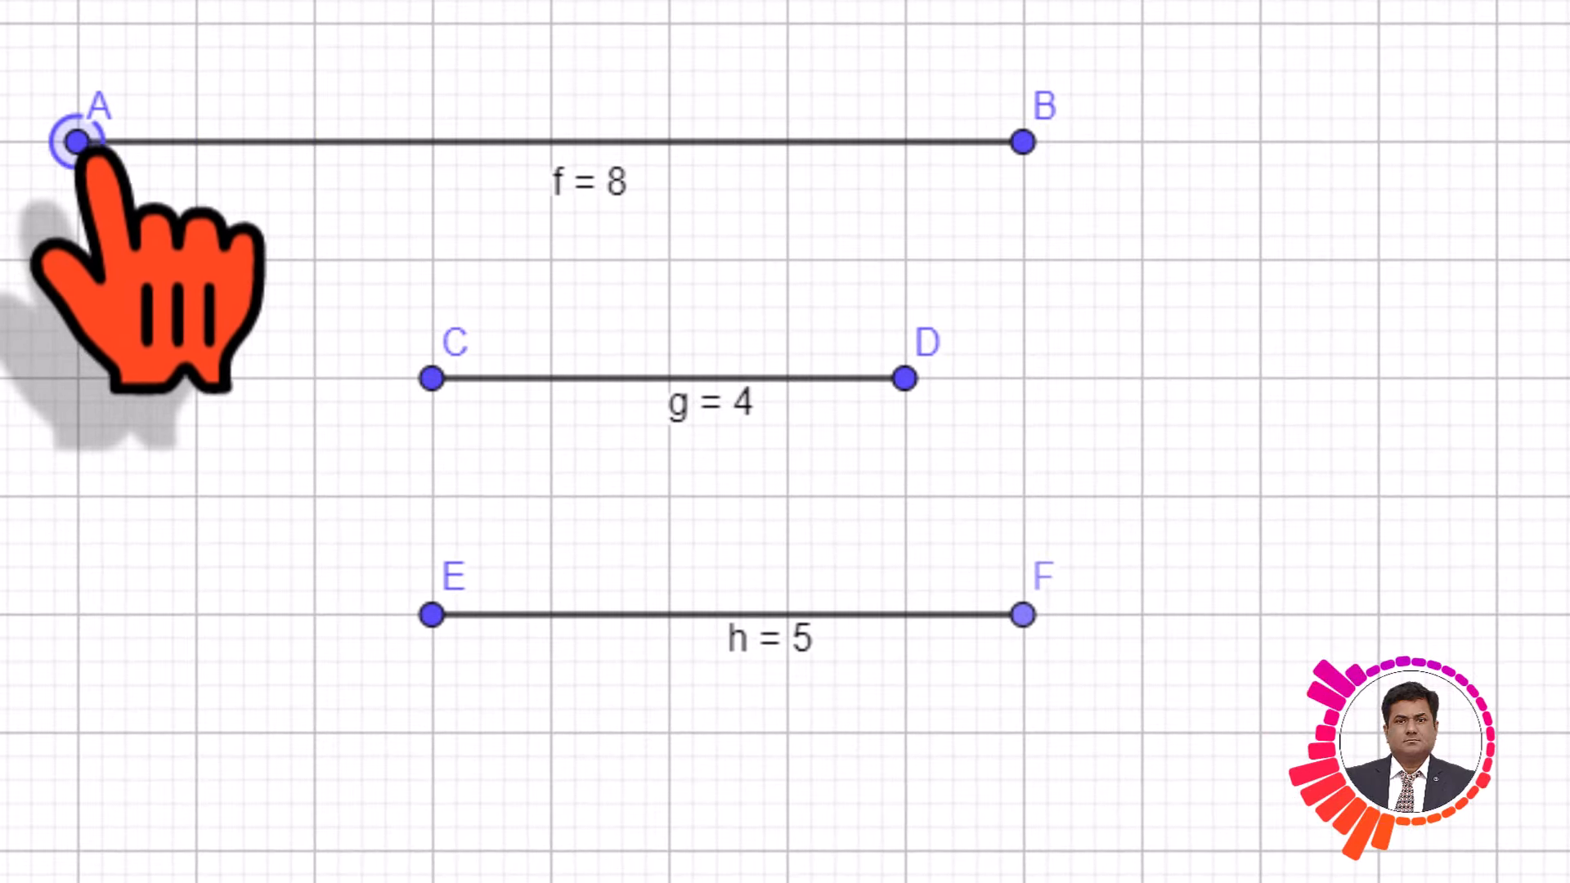
left_click_drag(1022, 141, 1378, 142)
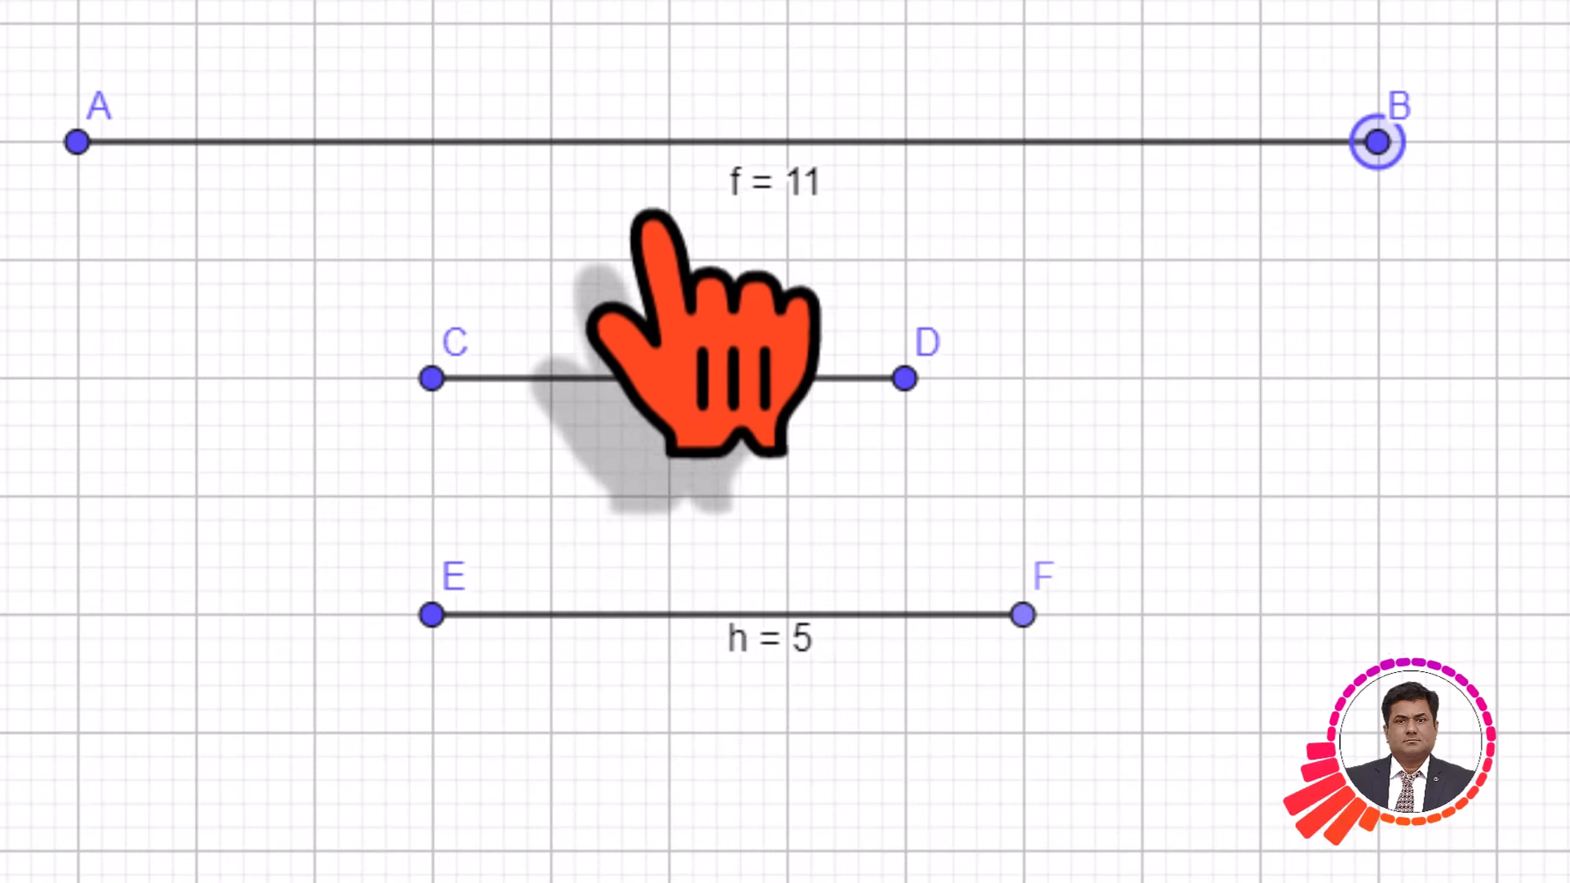
left_click_drag(904, 378, 1140, 378)
left_click_drag(432, 378, 550, 378)
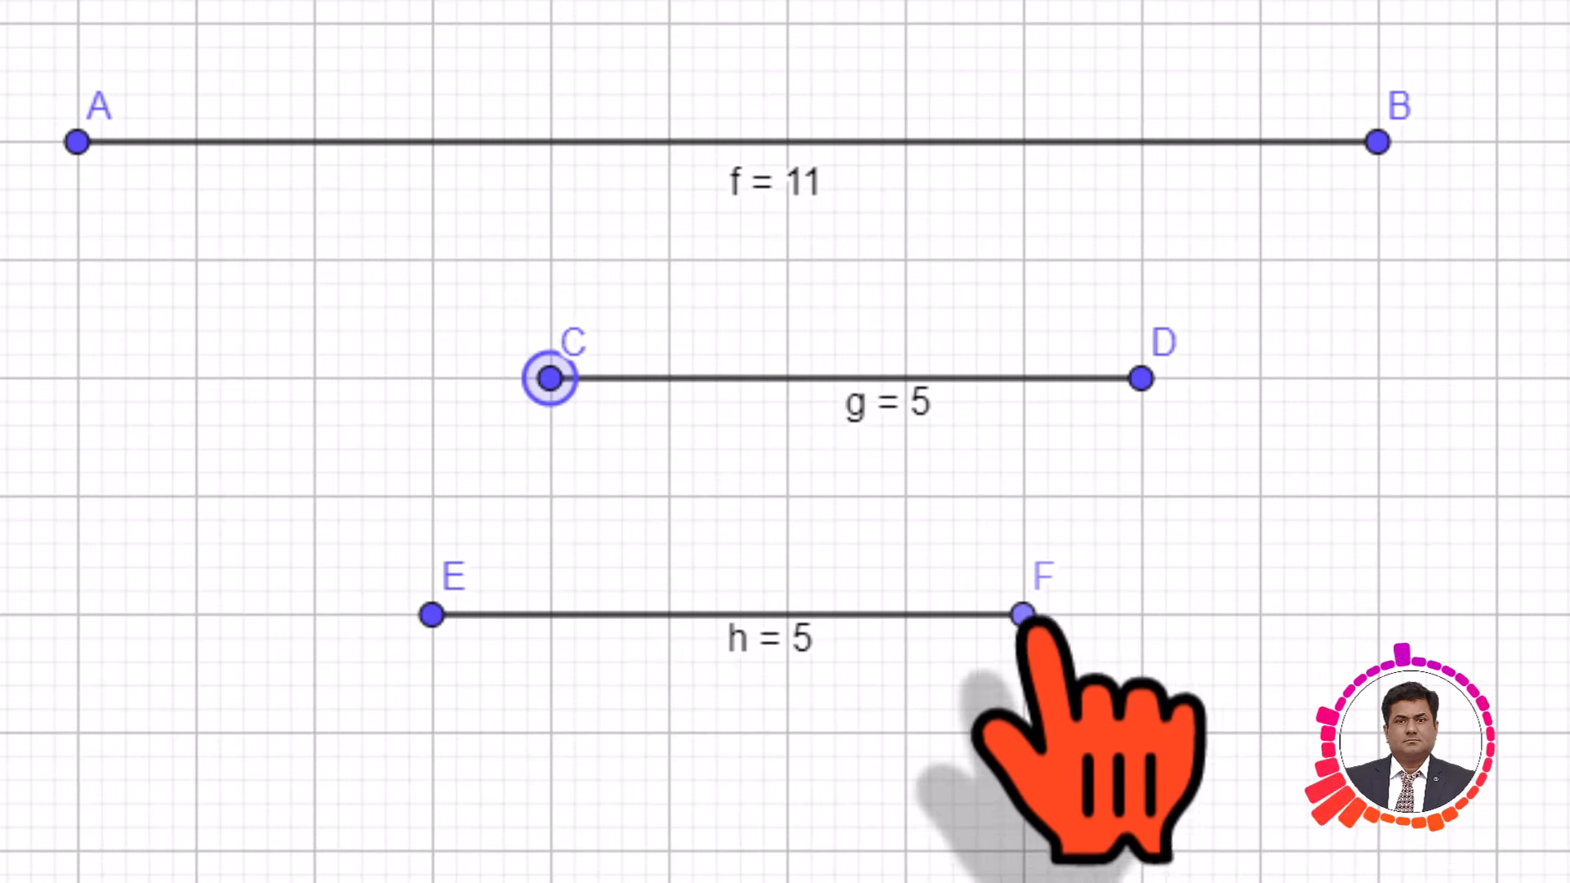
Reposition the fixed-length segment EF, placing E at (-7, 2) and F at (-2, 2).
left_click_drag(1025, 615, 650, 608)
left_click_drag(431, 615, 196, 494)
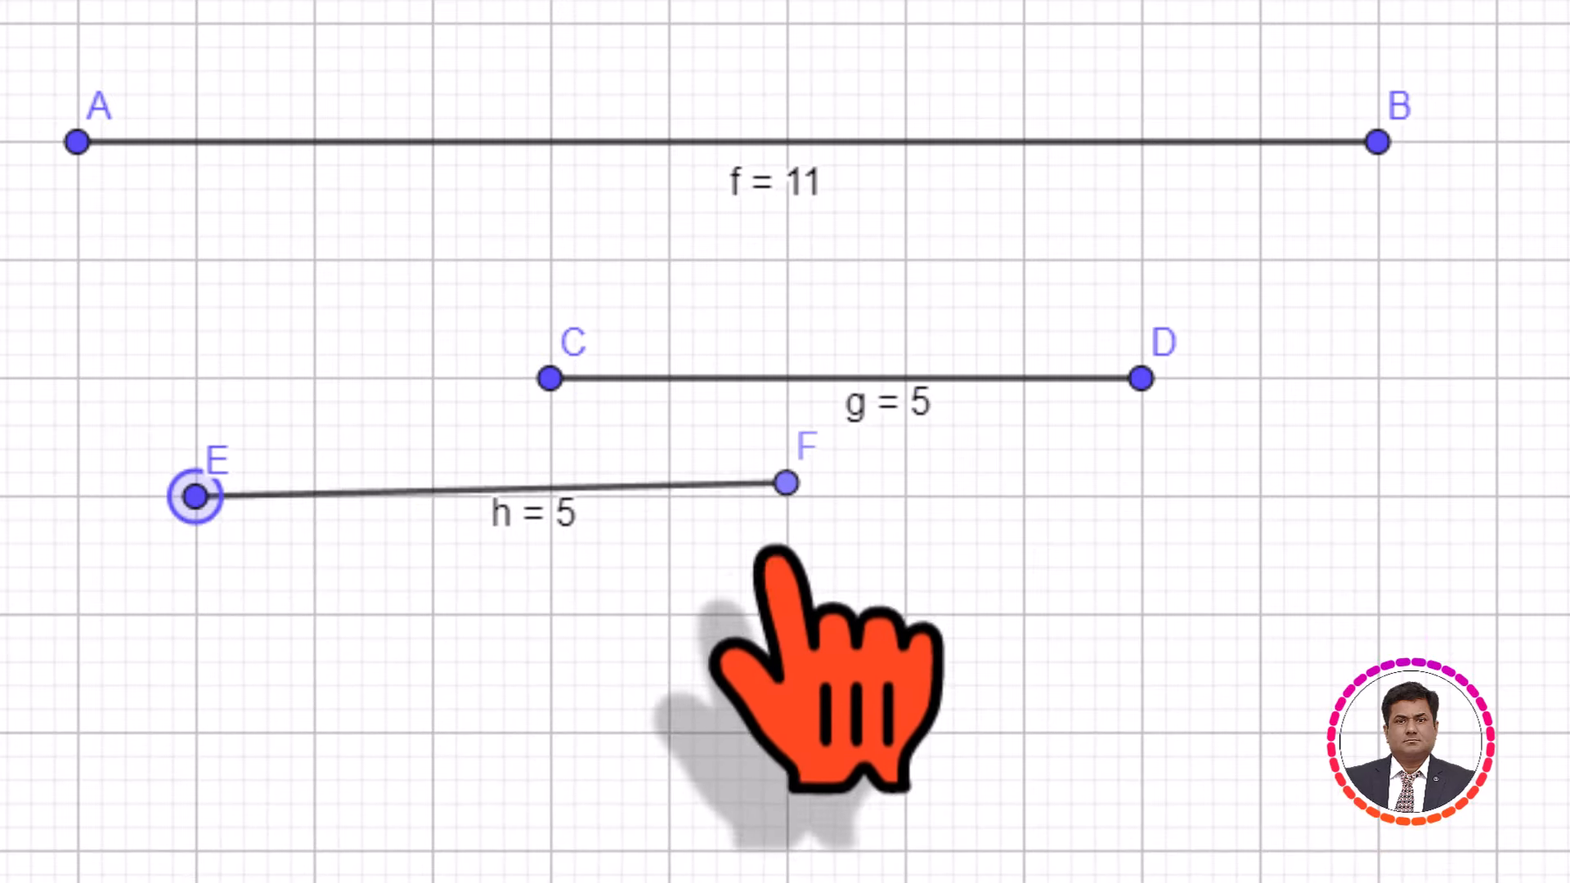
left_click_drag(785, 481, 786, 494)
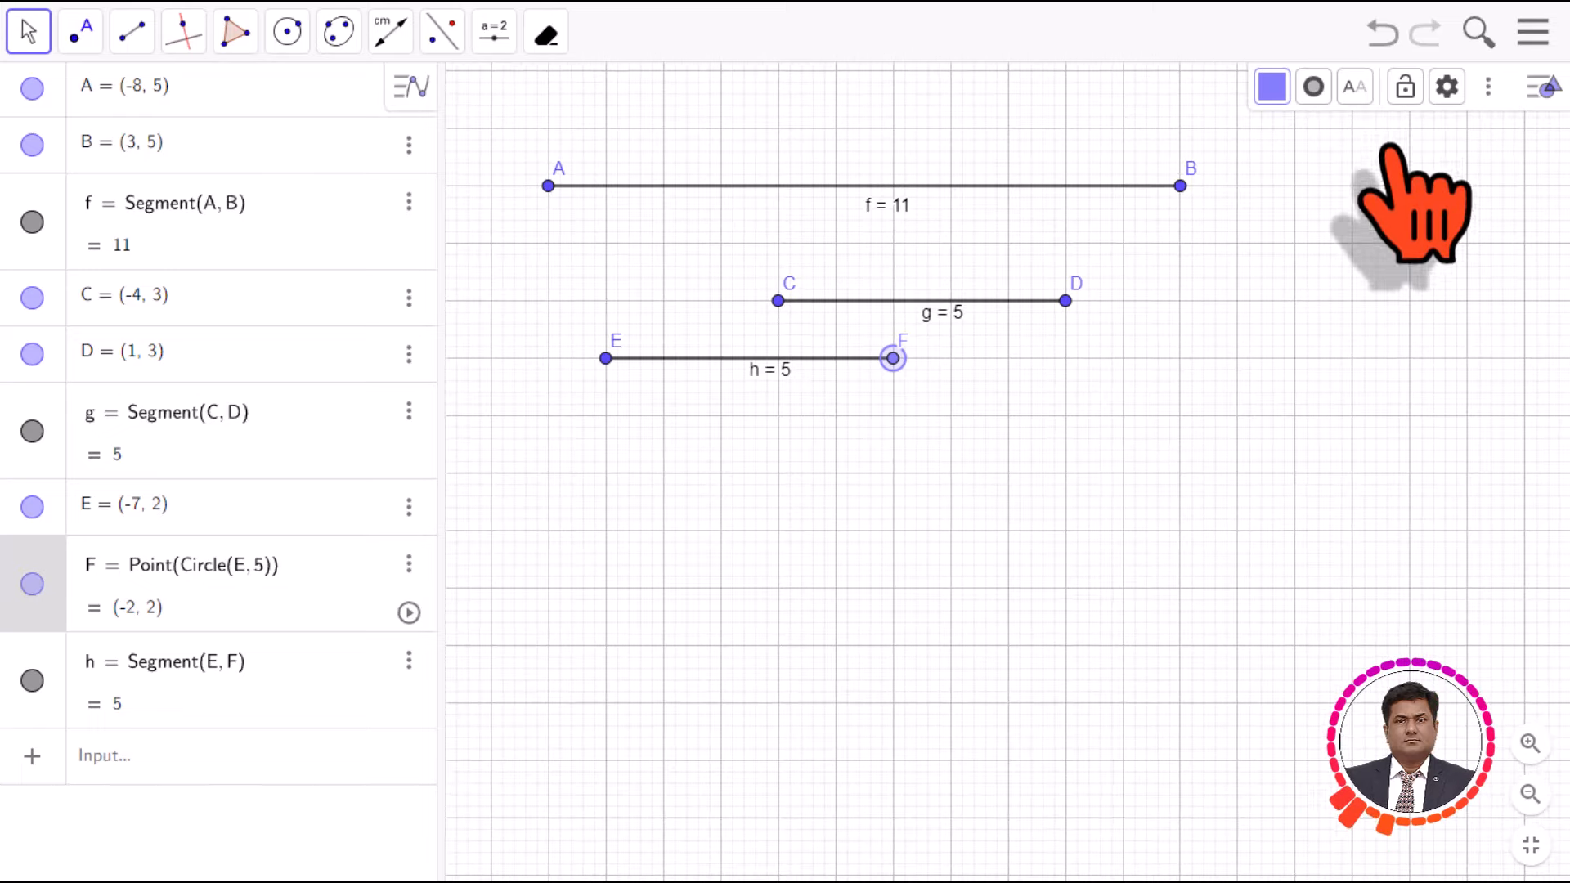
Delete all the remaining segments and points with the Delete tool, including fixed-length segment EF, so the construction is empty.
left_click(546, 32)
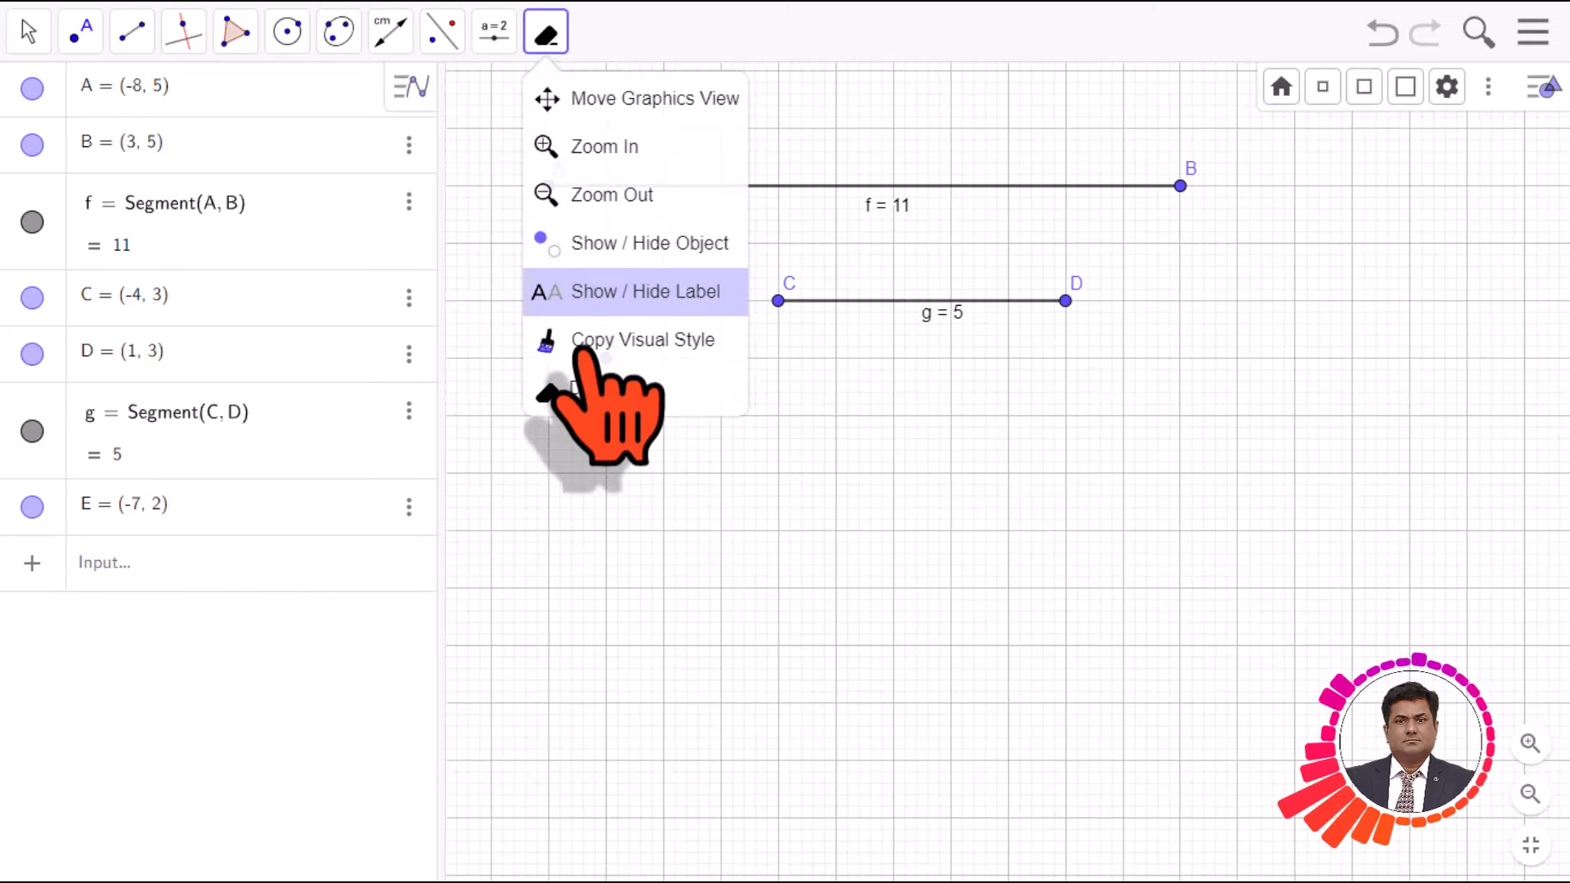
left_click(597, 388)
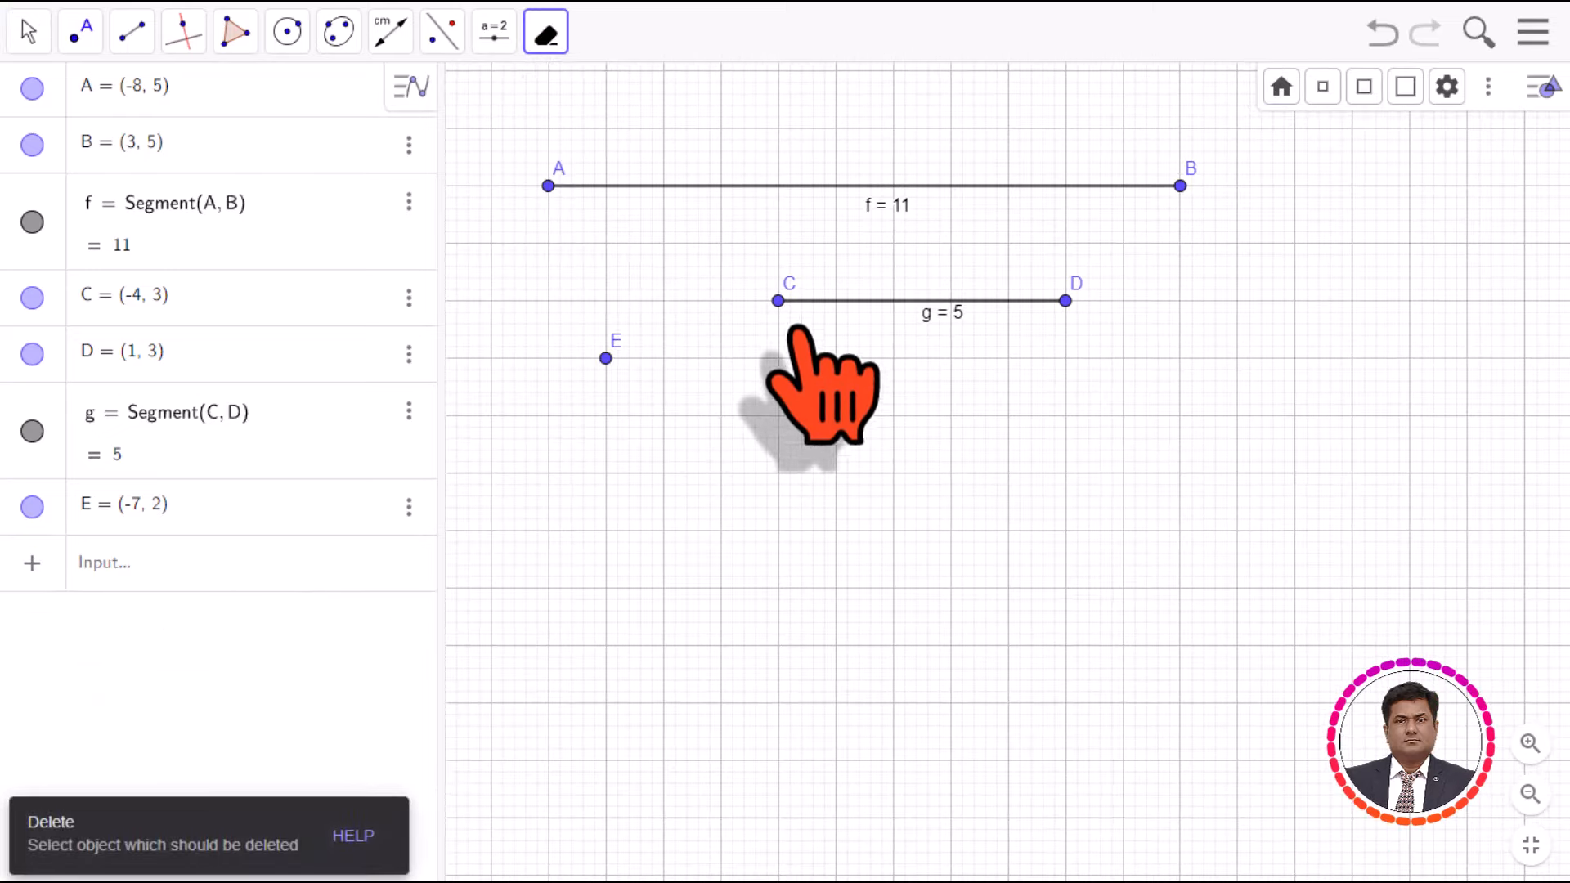
left_click(777, 300)
left_click(1065, 300)
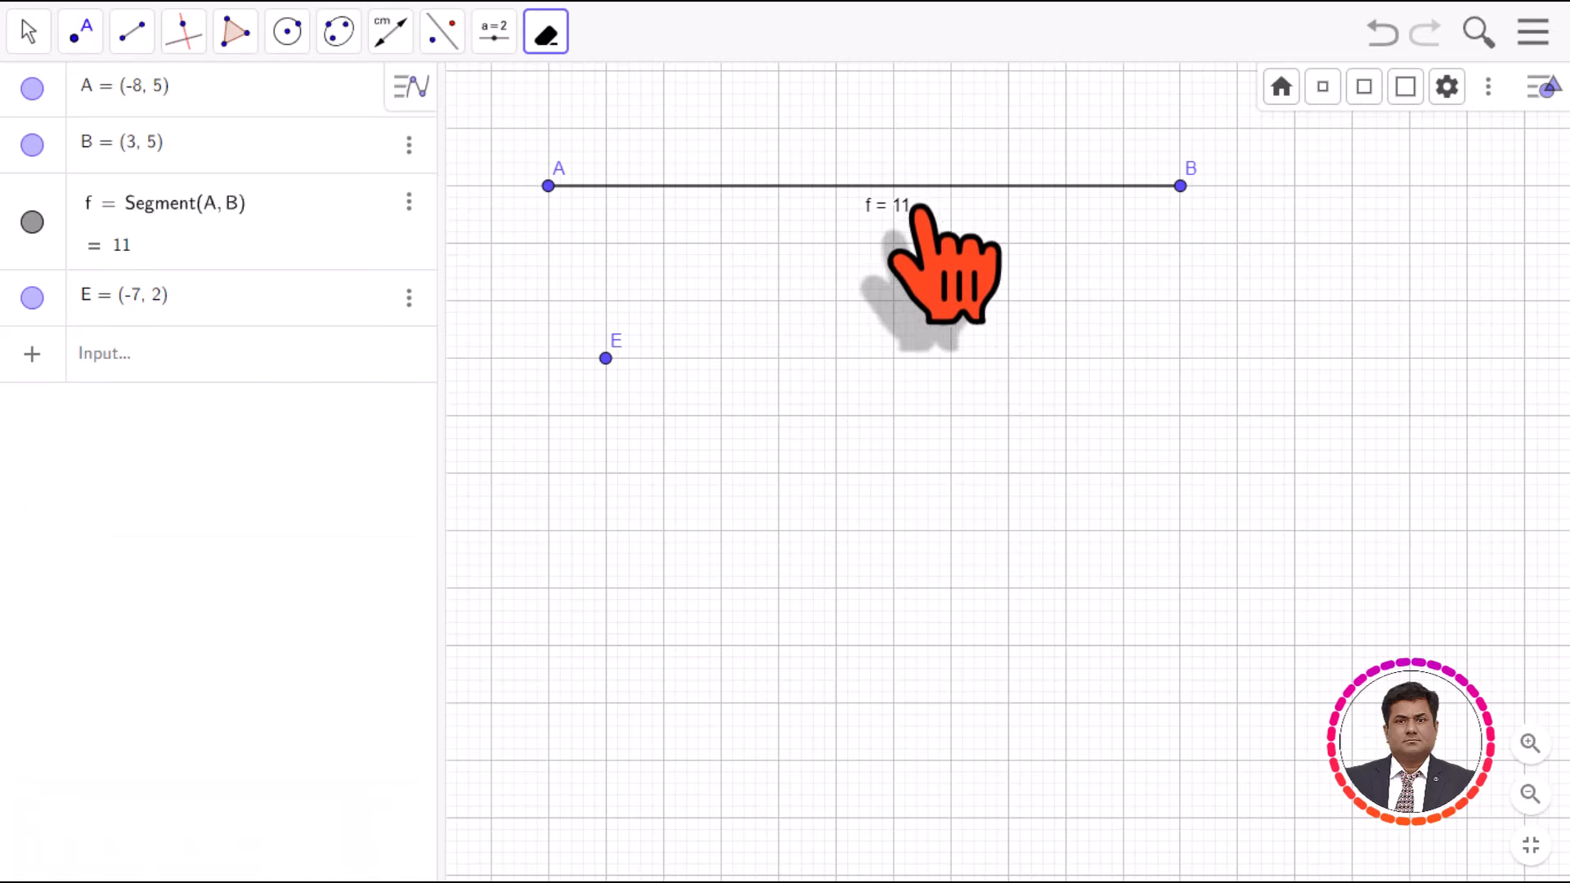
left_click(914, 188)
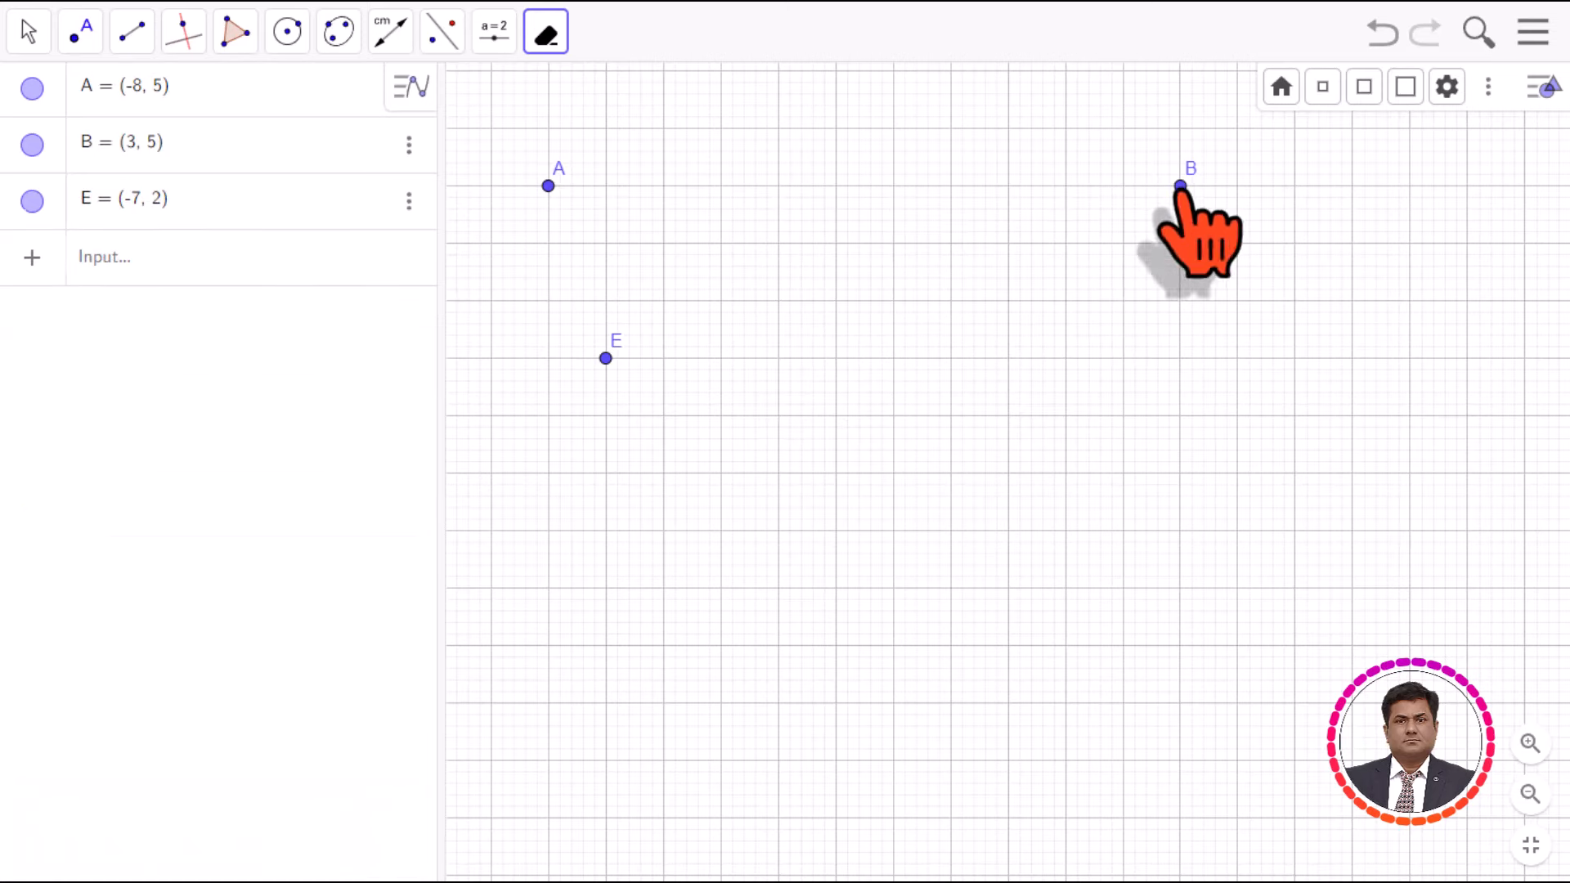
left_click(1180, 186)
left_click(548, 186)
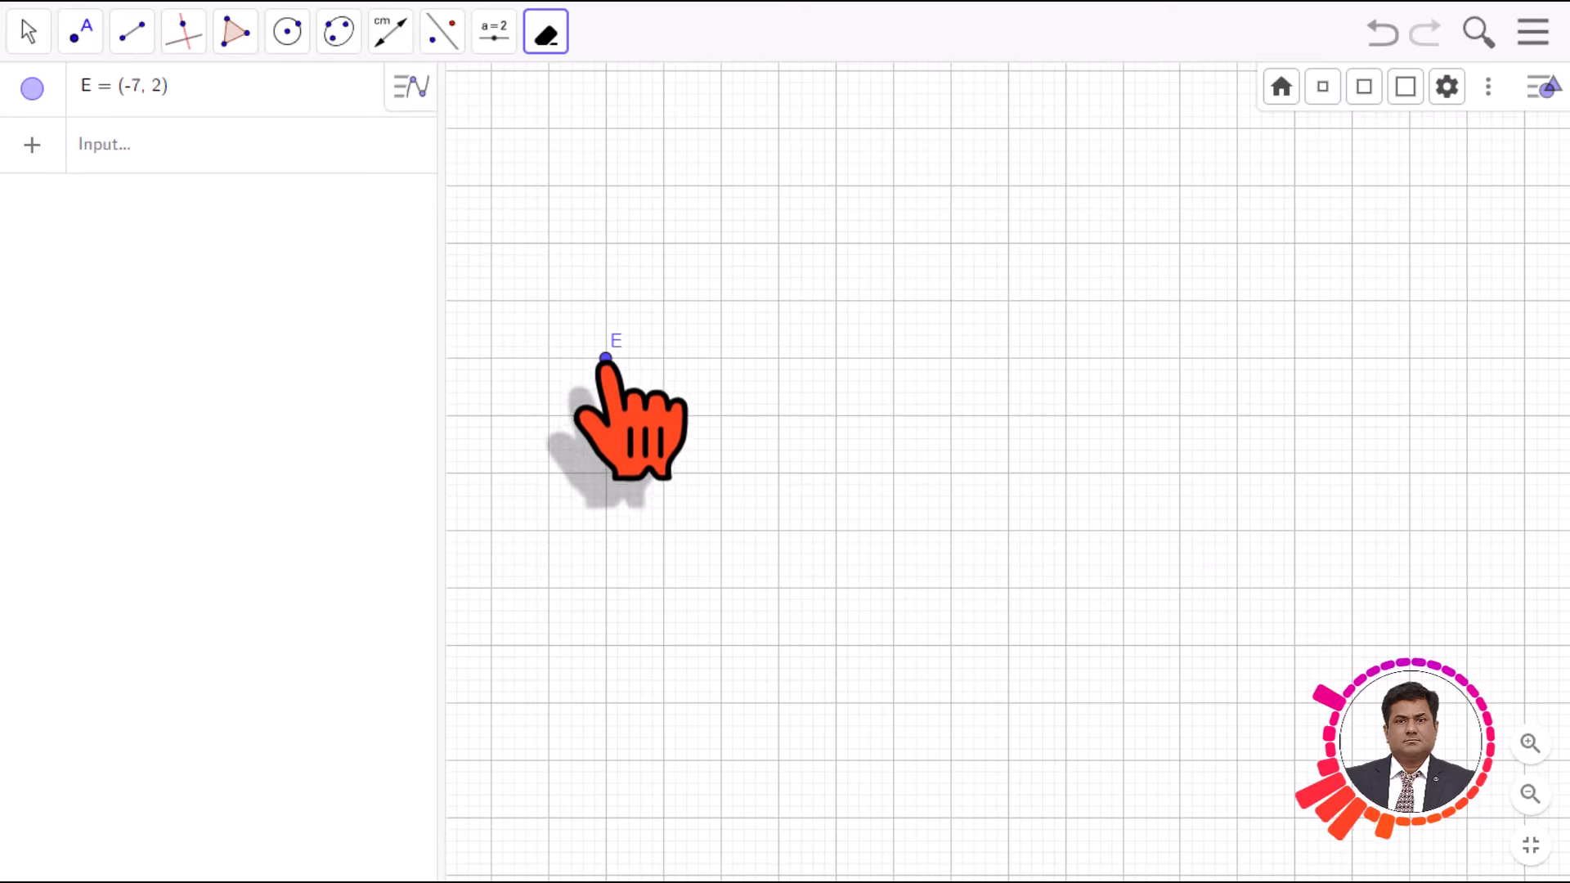
left_click(605, 357)
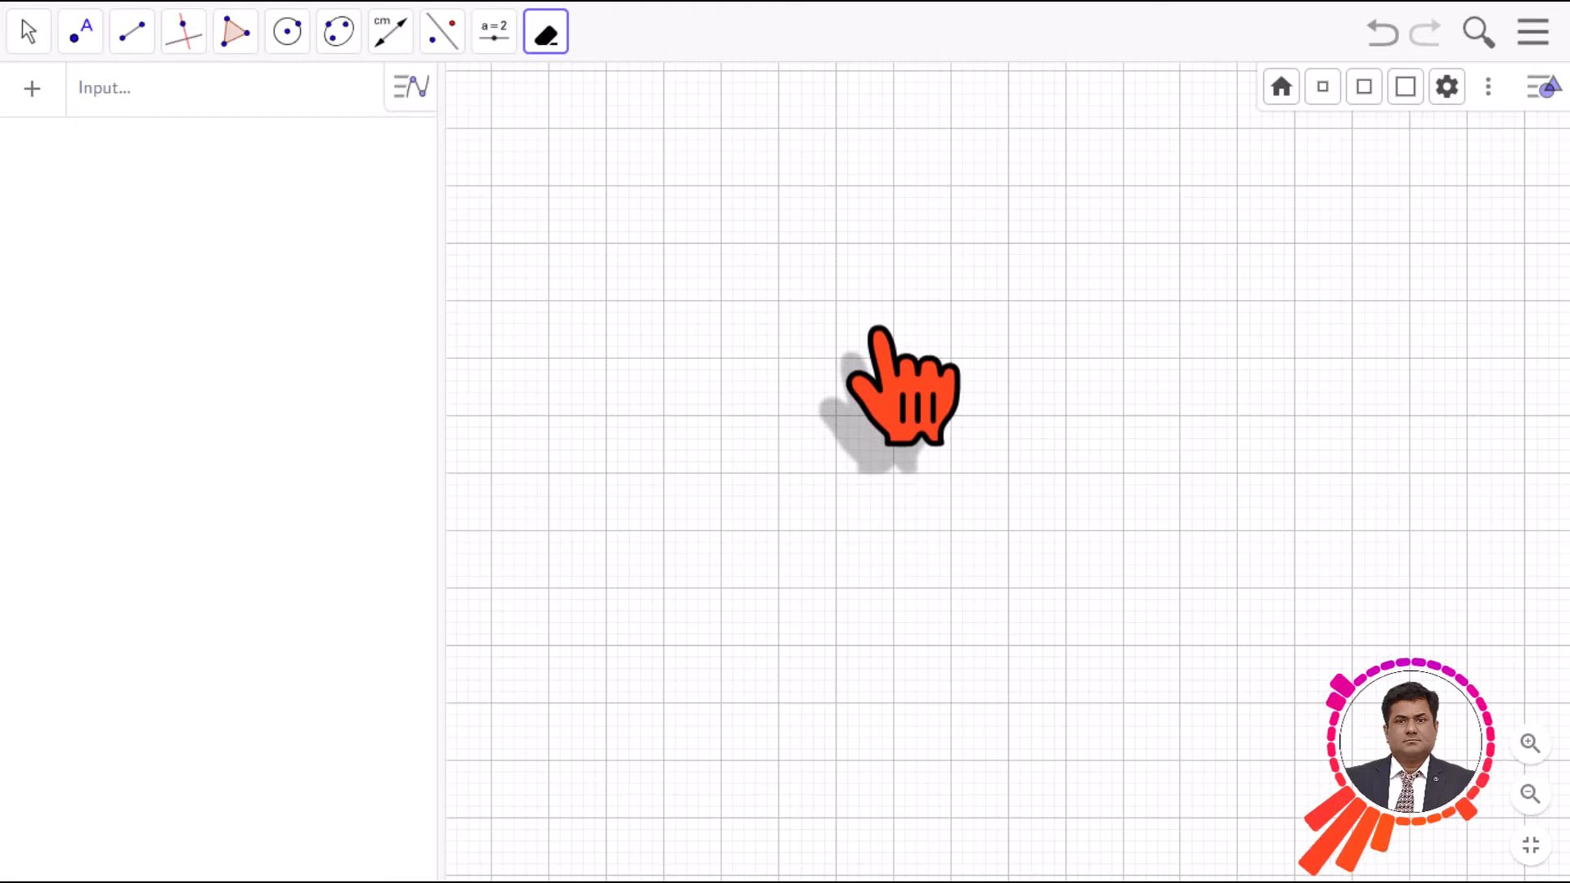
Place two new points with the Point tool, A at (-6, 5) and B at (-3, 5).
left_click(82, 31)
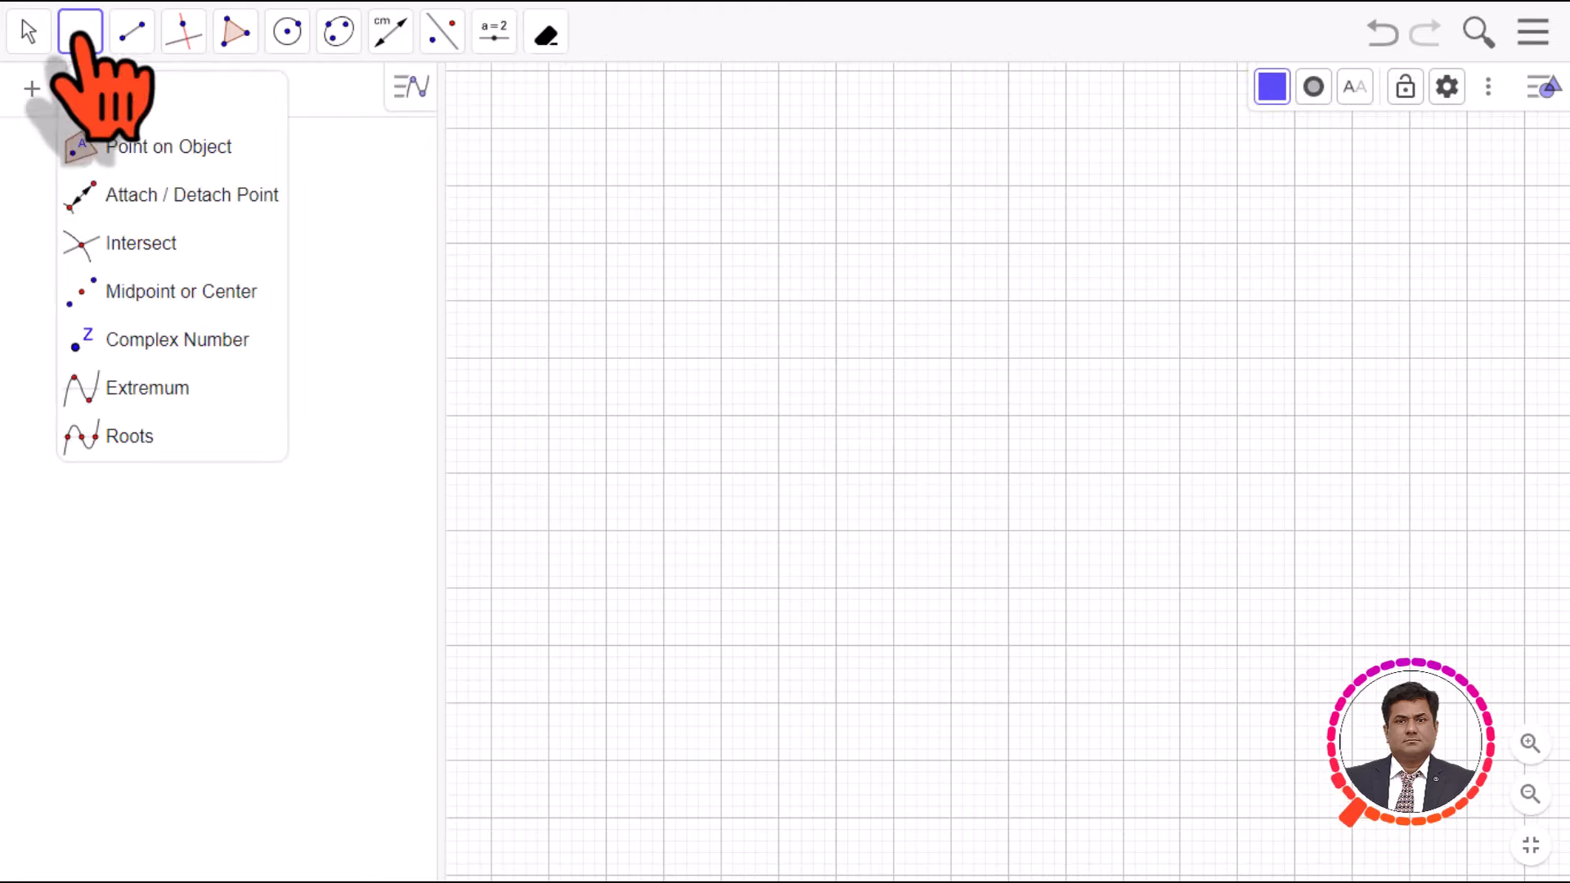
left_click(81, 100)
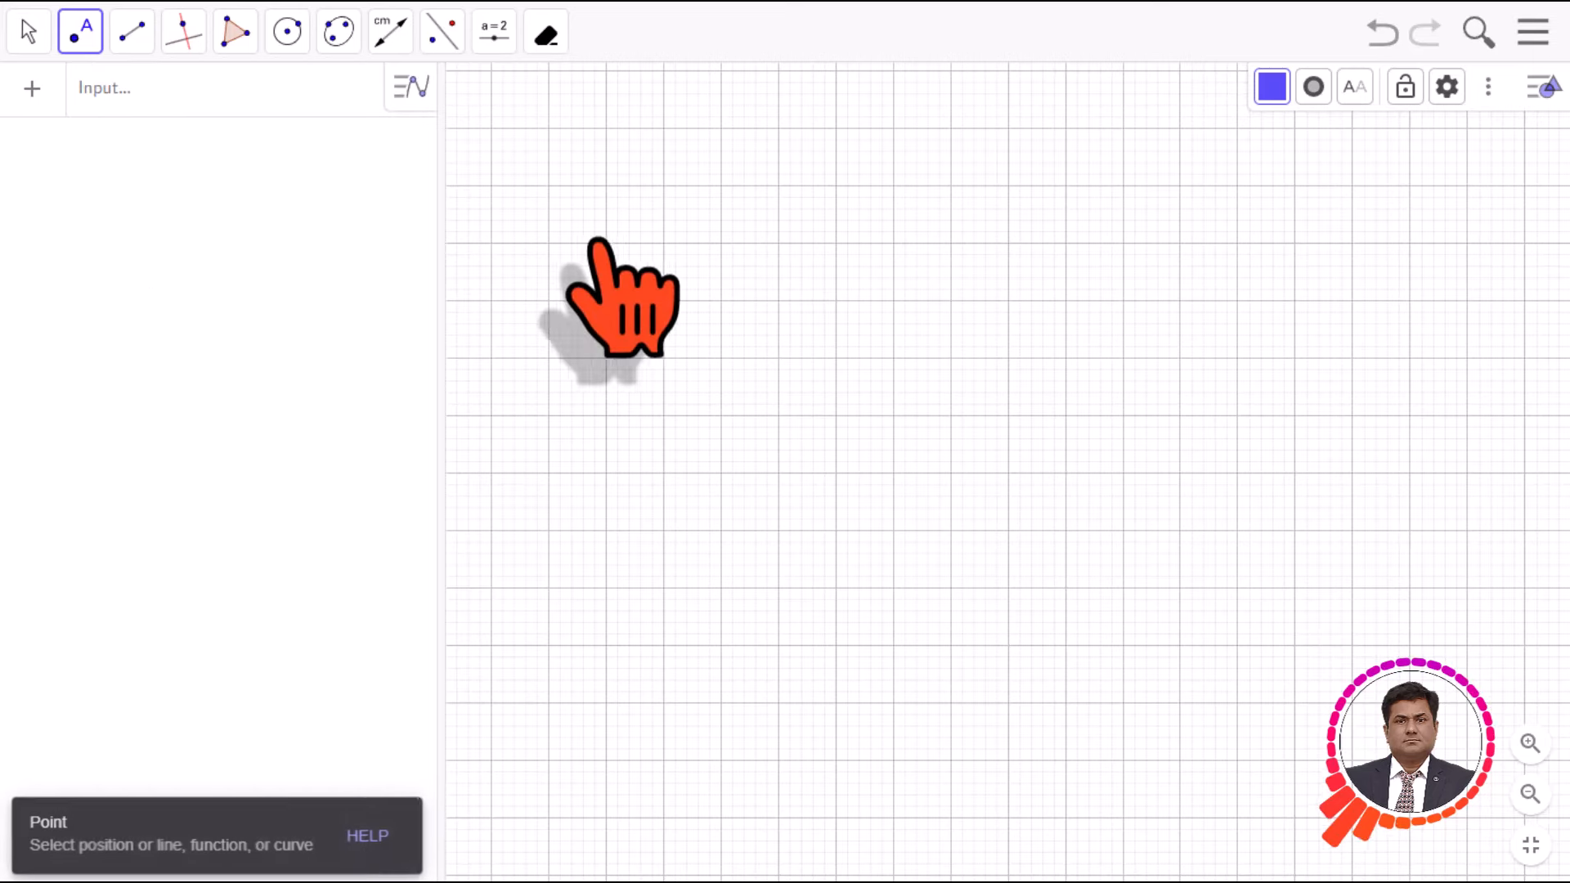
left_click(663, 185)
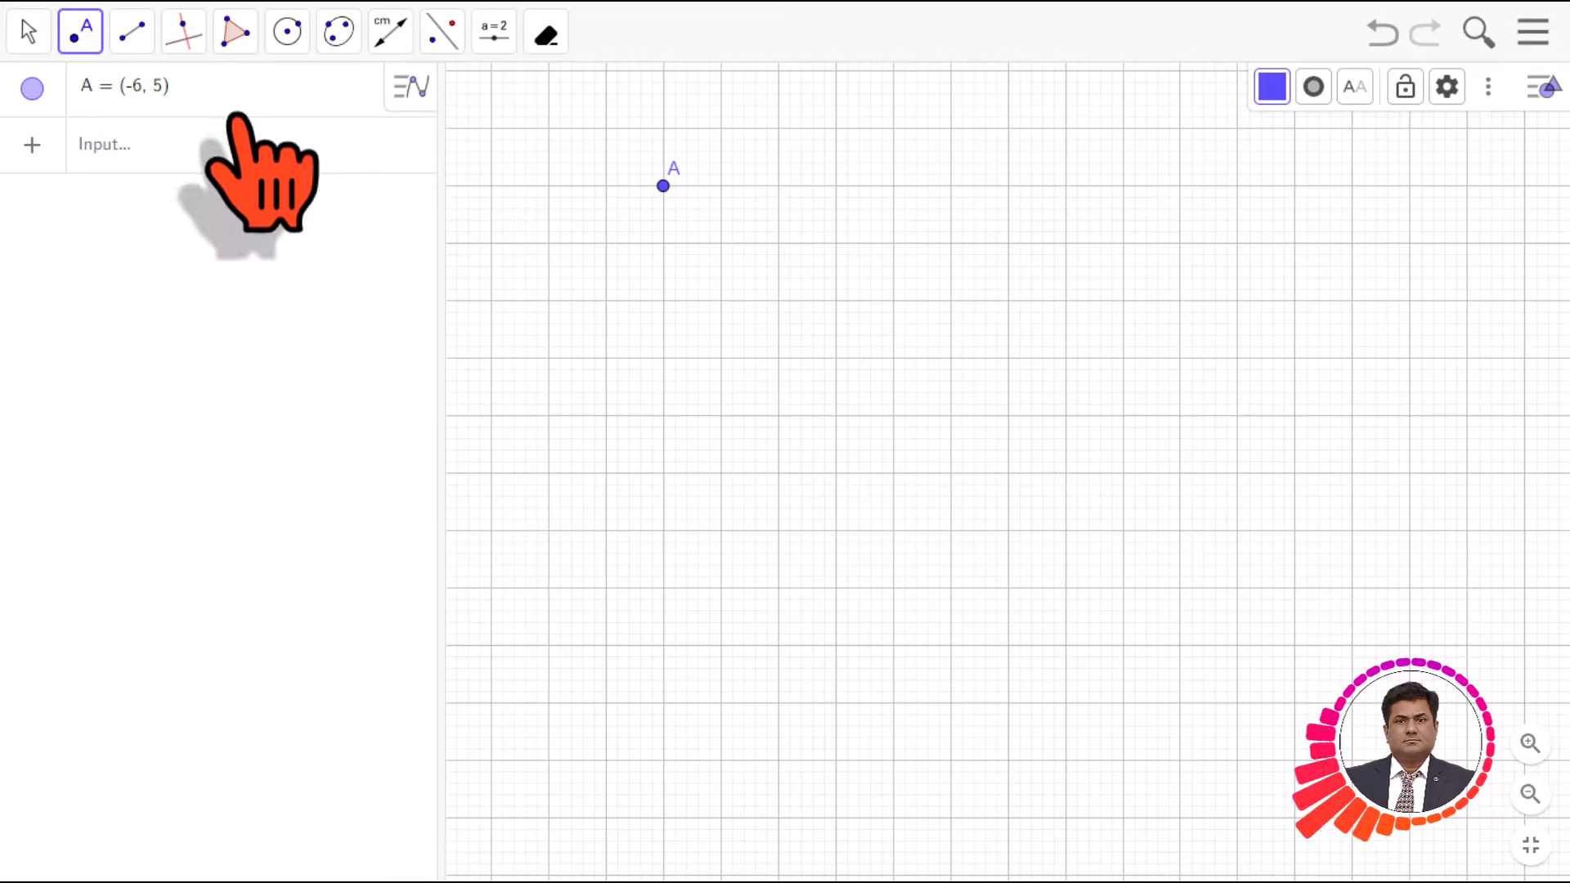
left_click(87, 43)
left_click(102, 100)
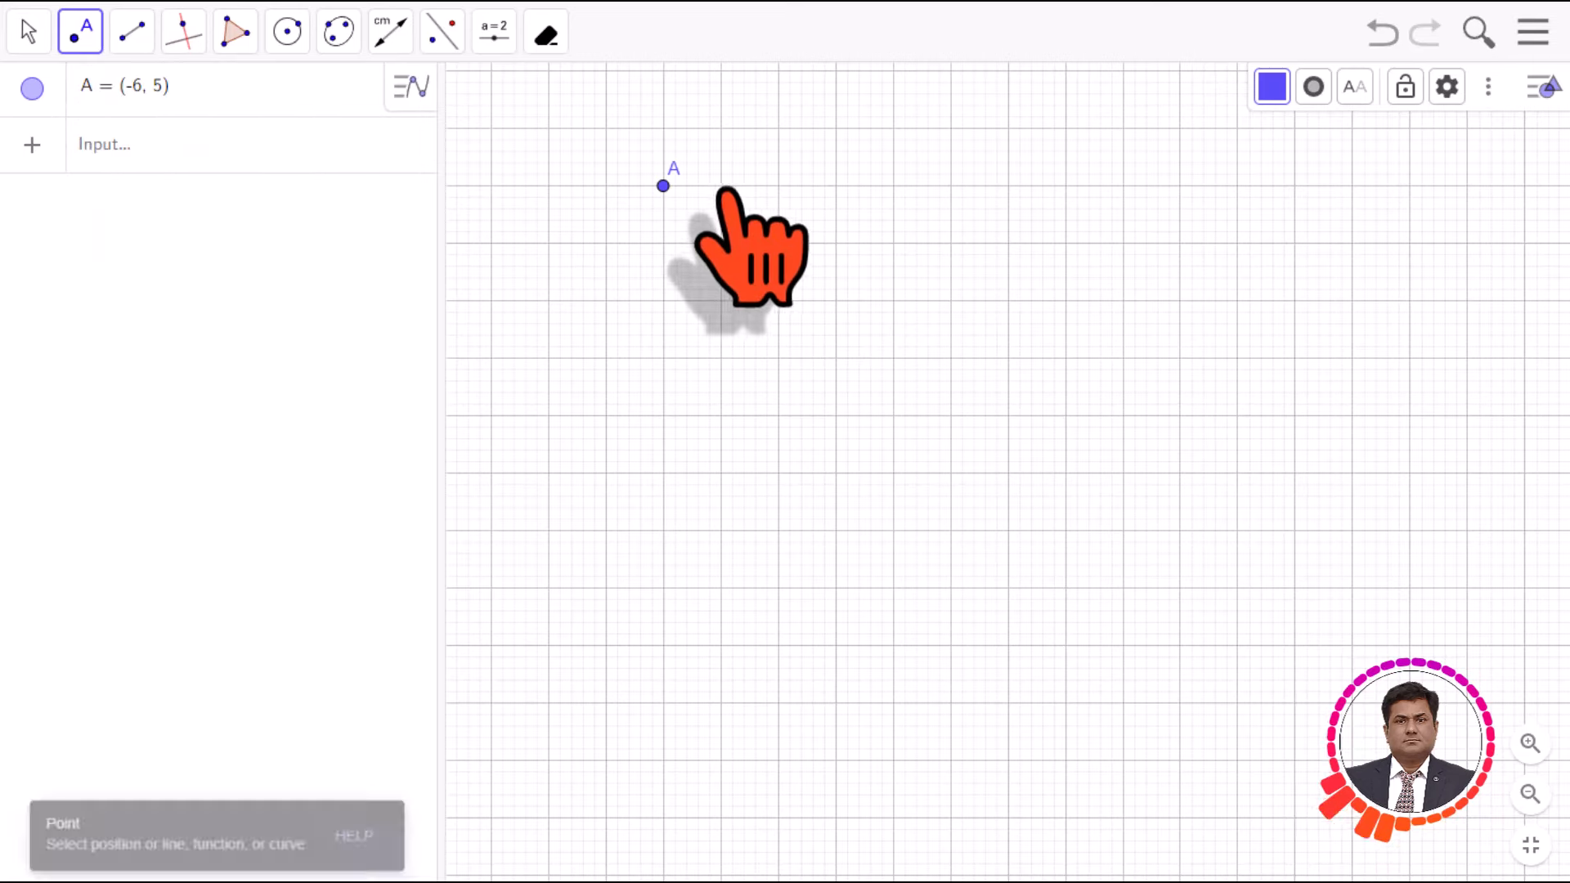
left_click(834, 186)
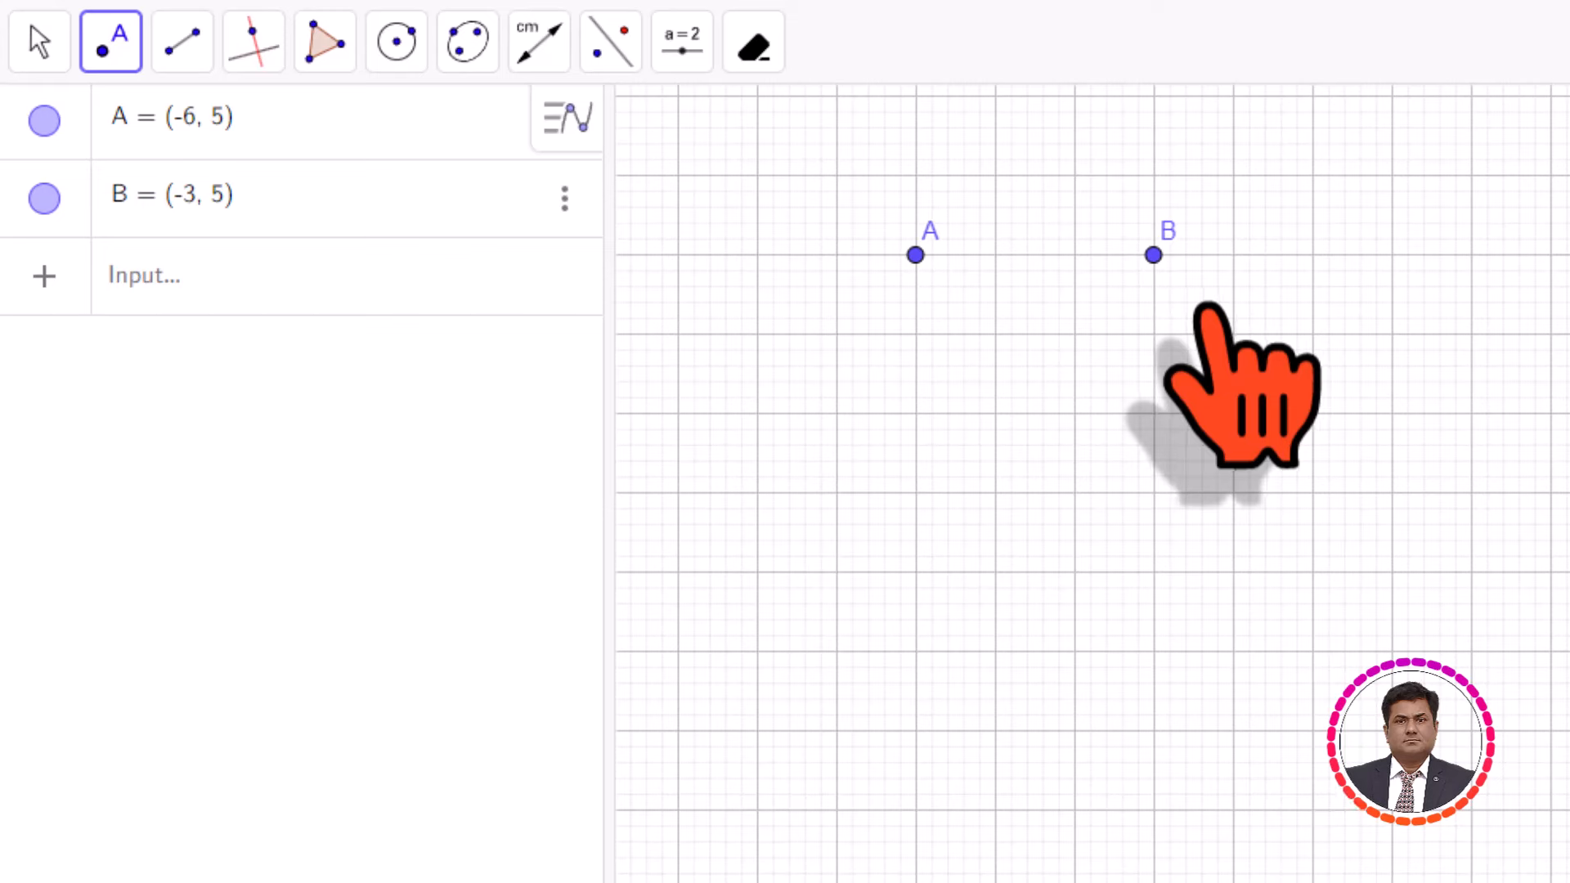
Create a ray starting at A through B by entering the command Ray(A, B).
left_click(253, 277)
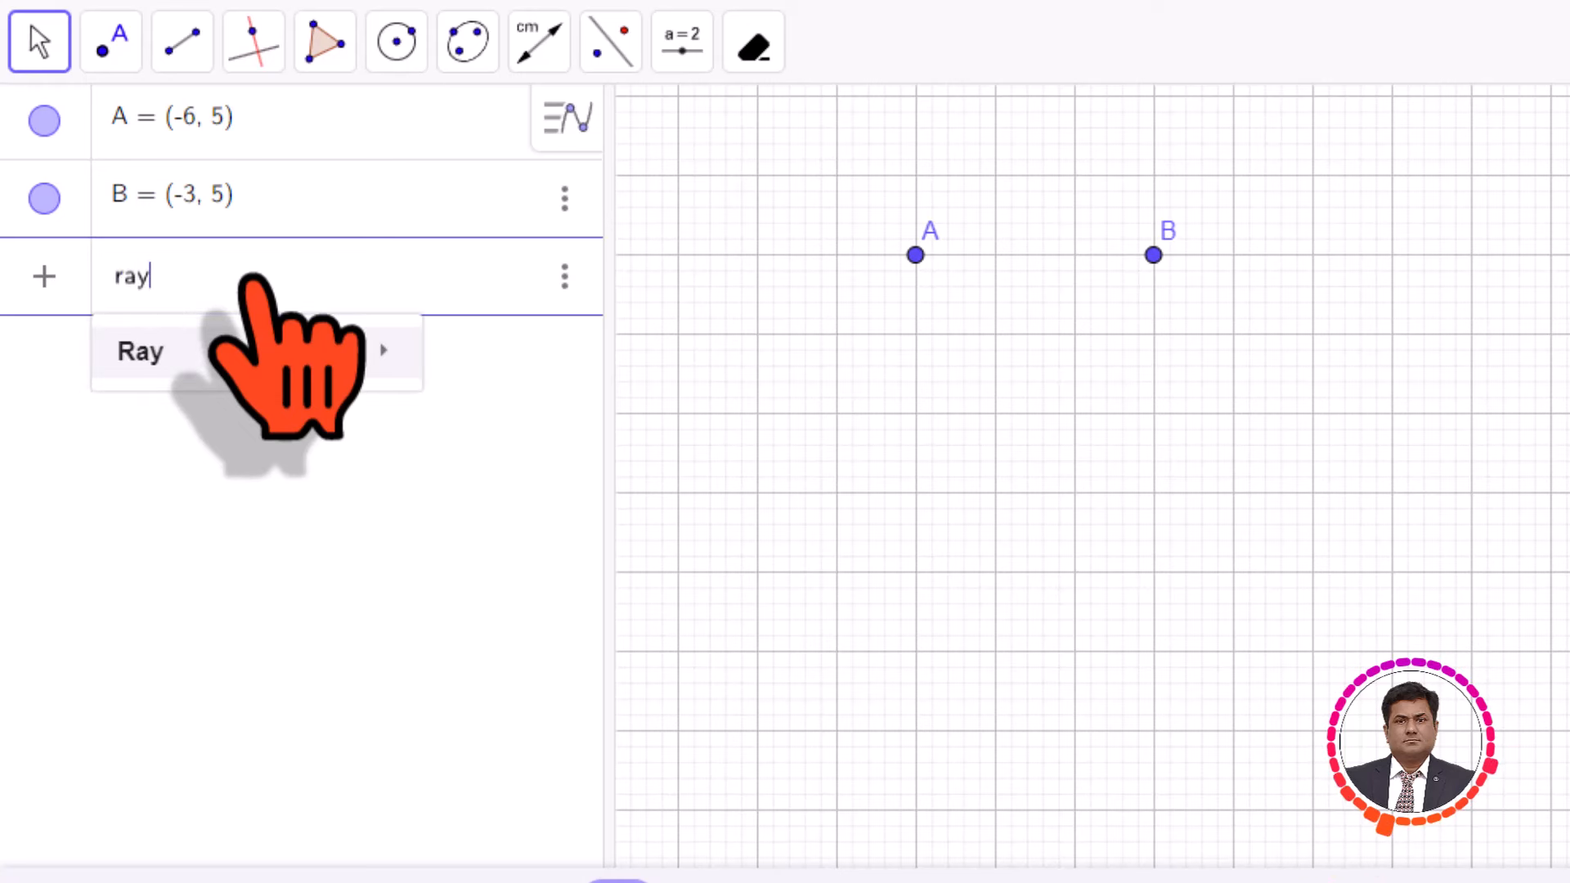
mouse_move(221, 350)
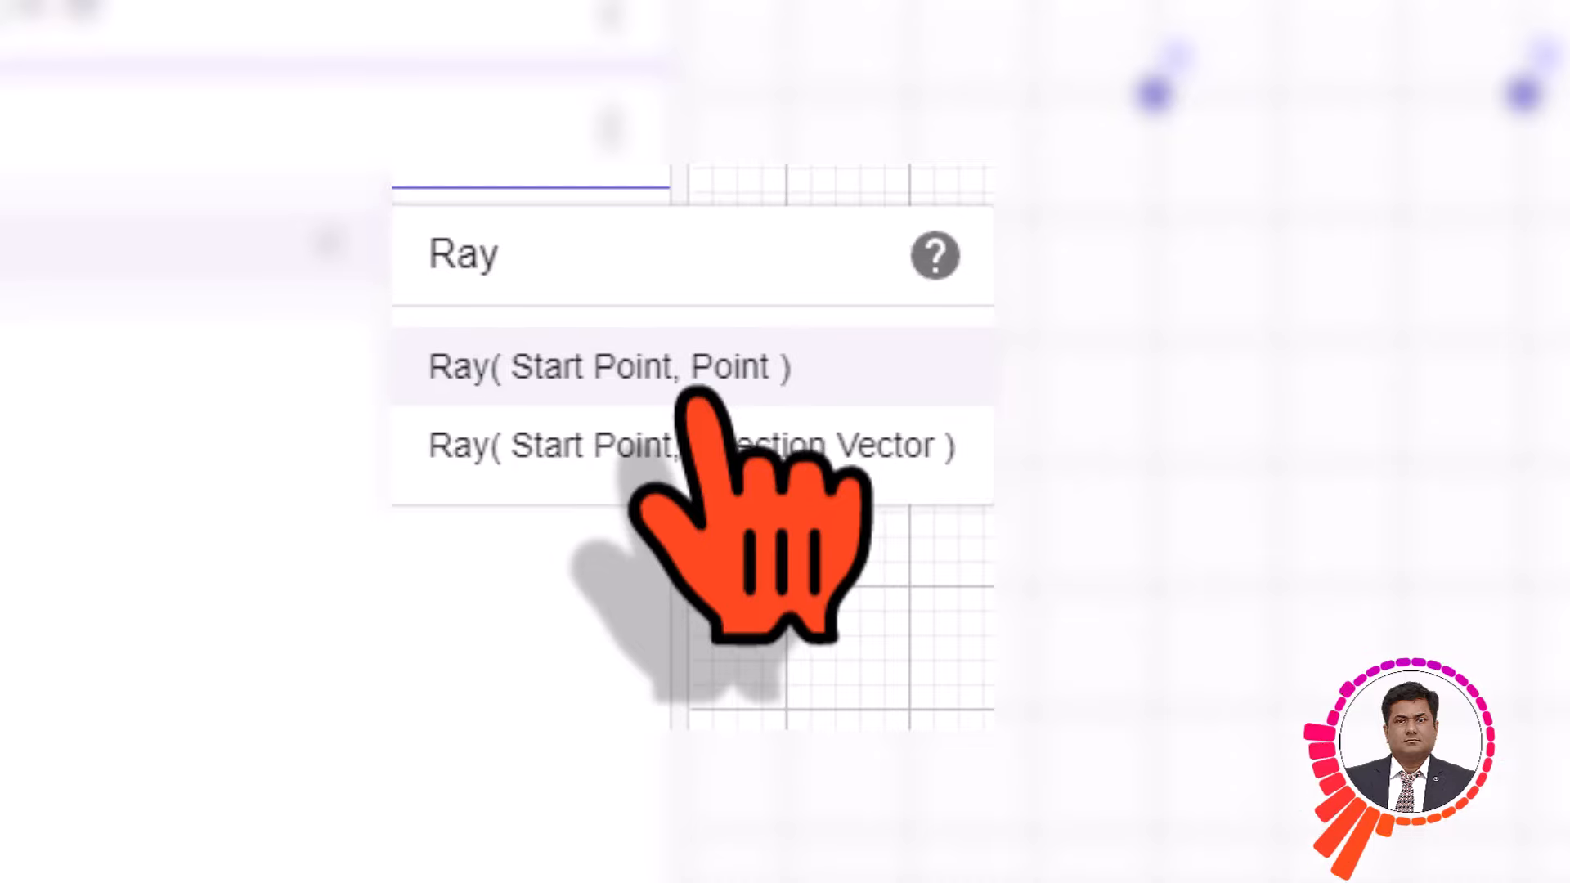
left_click(703, 392)
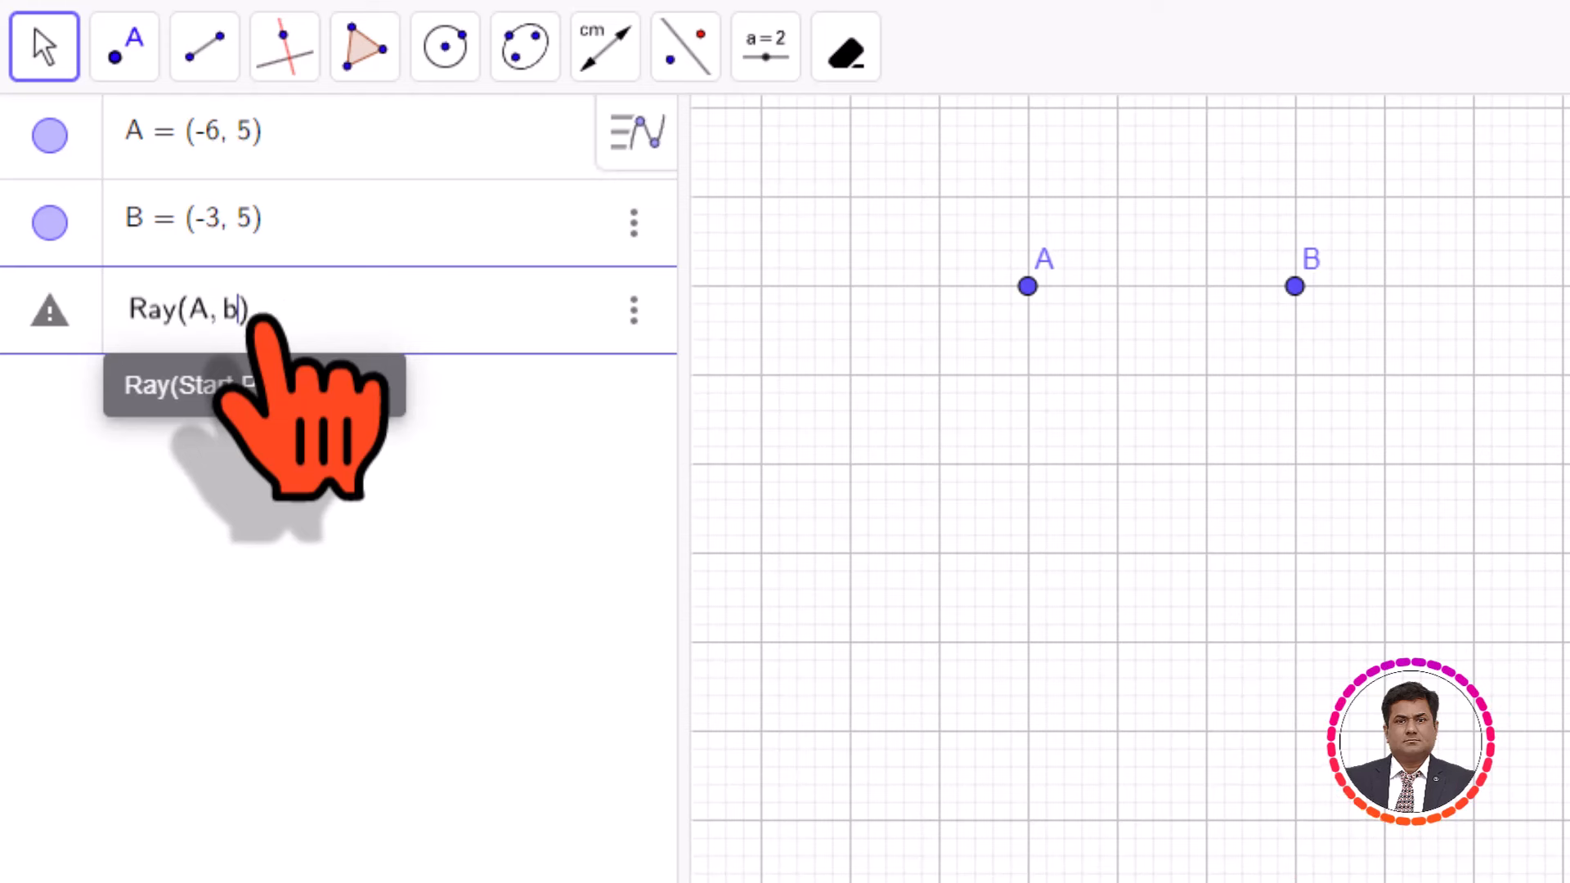
type("B")
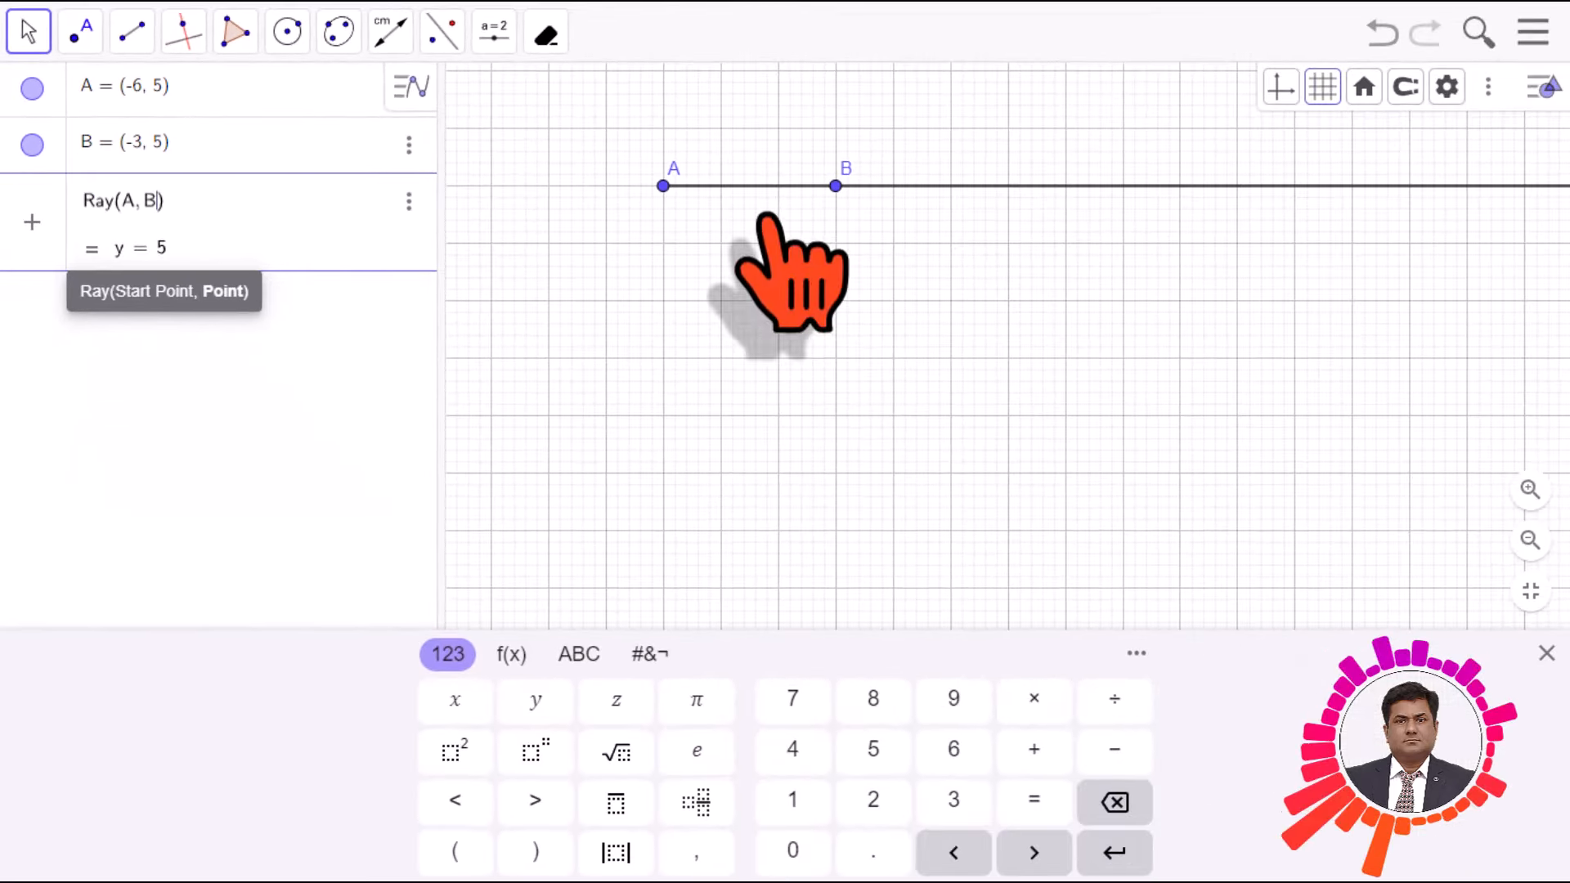
key("Return")
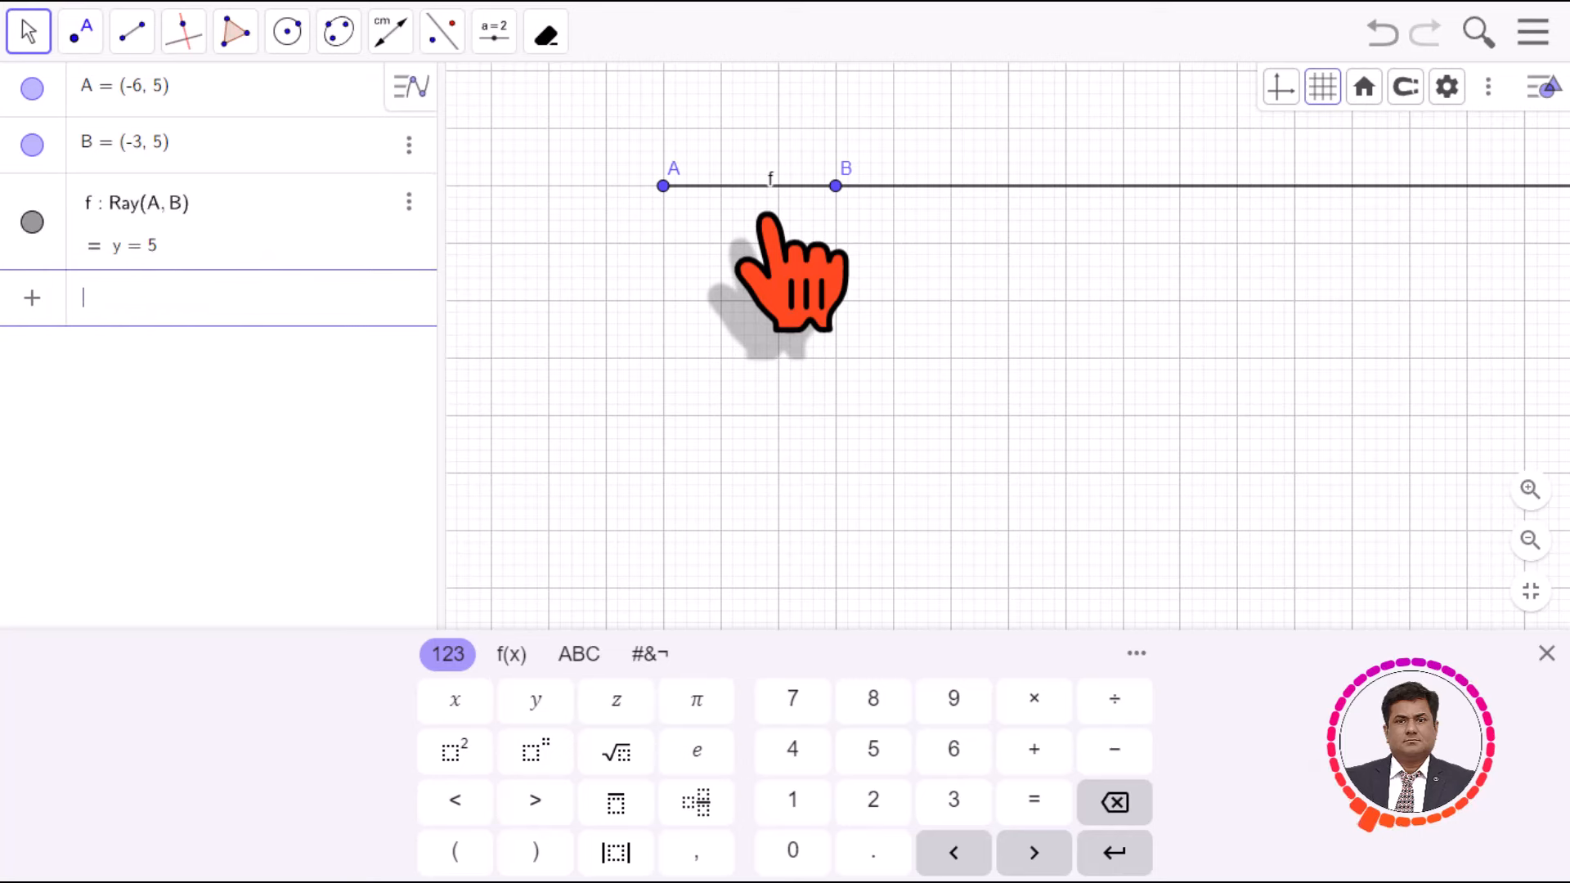
Shift the label f above the ray and move its points, placing B at (-1, 5) and A at (-7, 5).
left_click(29, 31)
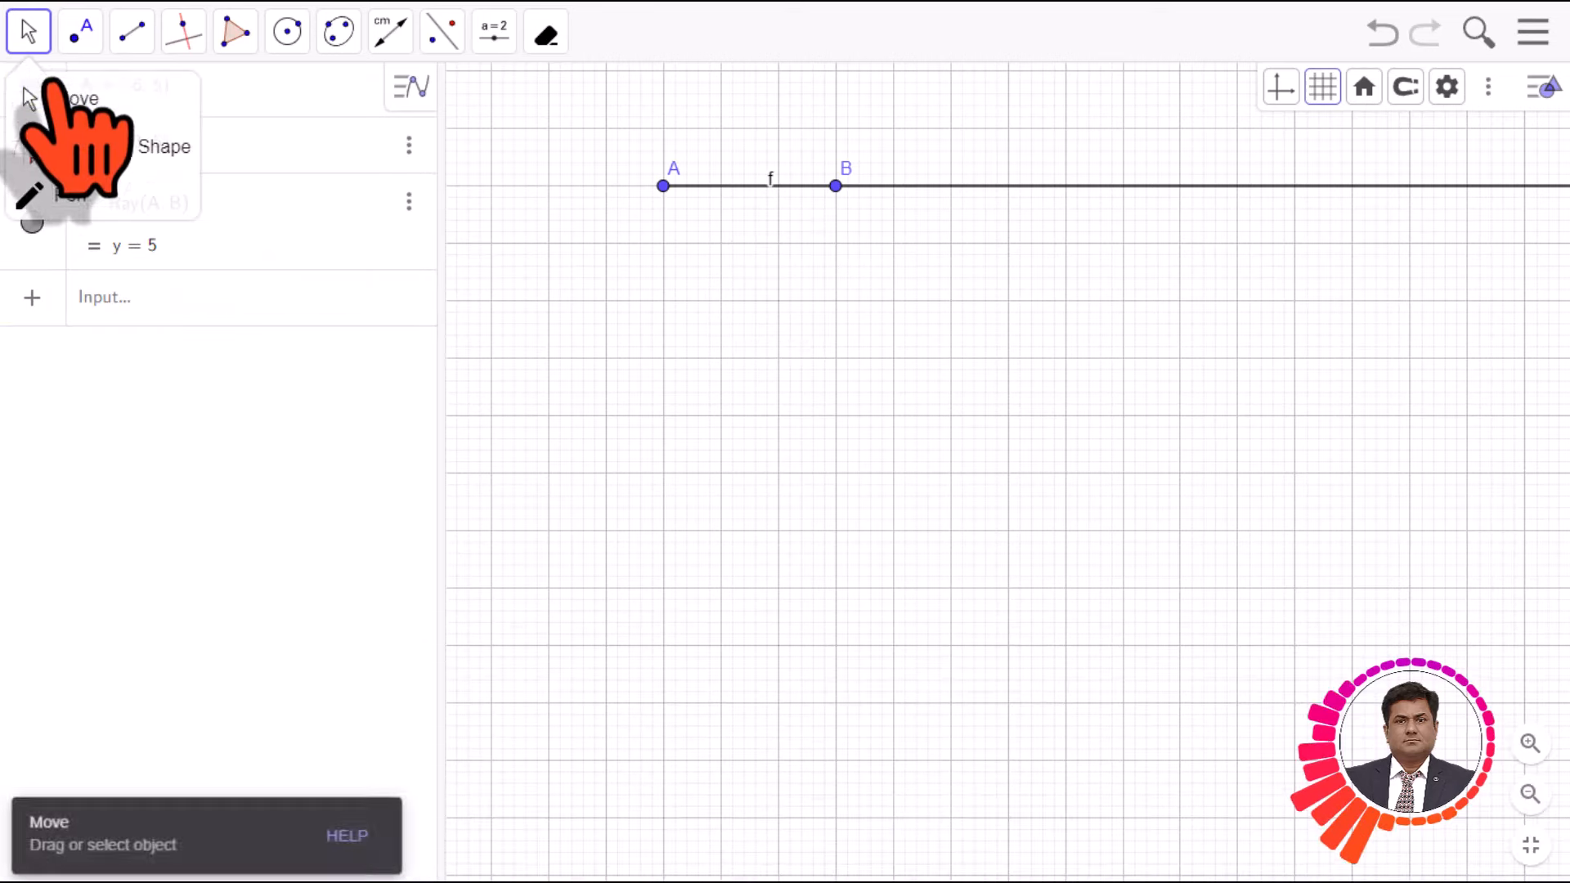
left_click(79, 98)
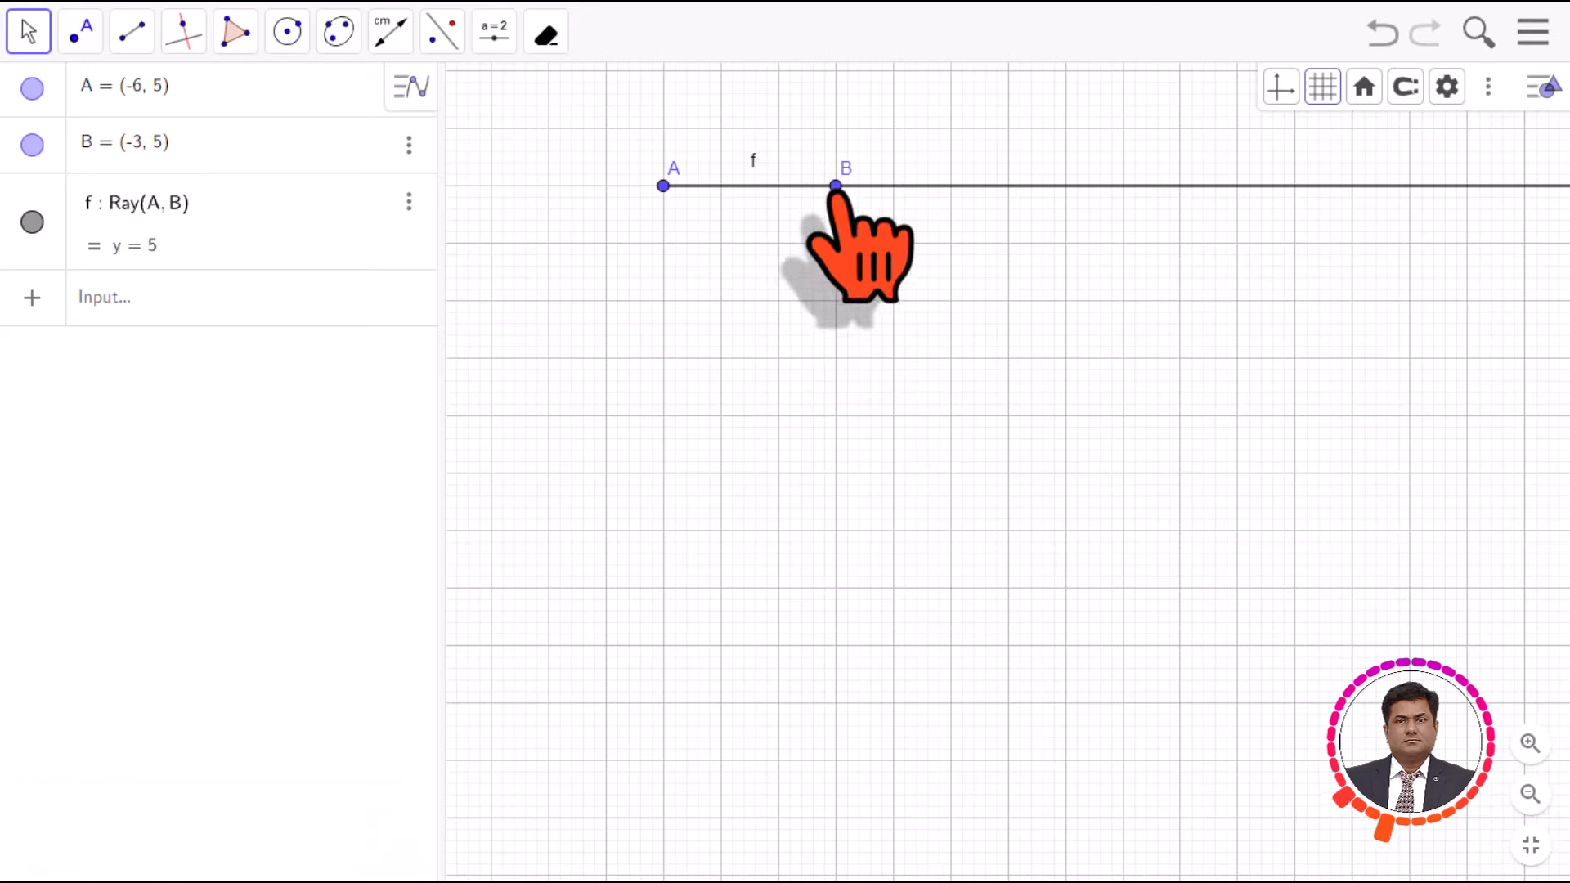
left_click_drag(835, 186, 950, 186)
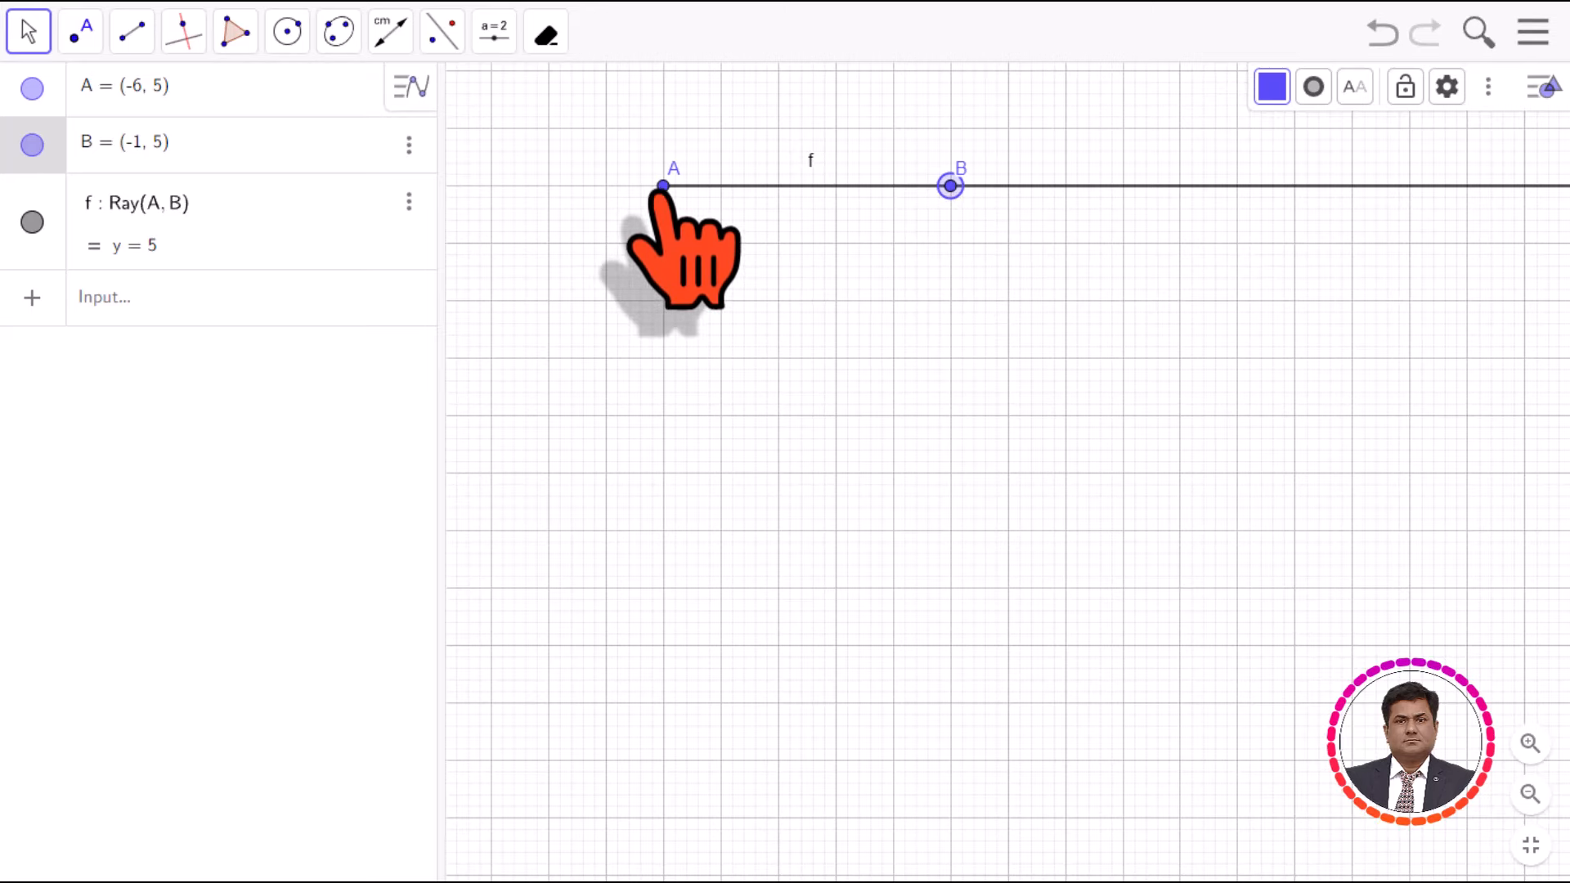
left_click_drag(662, 186, 605, 186)
mouse_move(950, 185)
left_mouse_down()
mouse_move(1050, 184)
mouse_move(950, 186)
left_mouse_up()
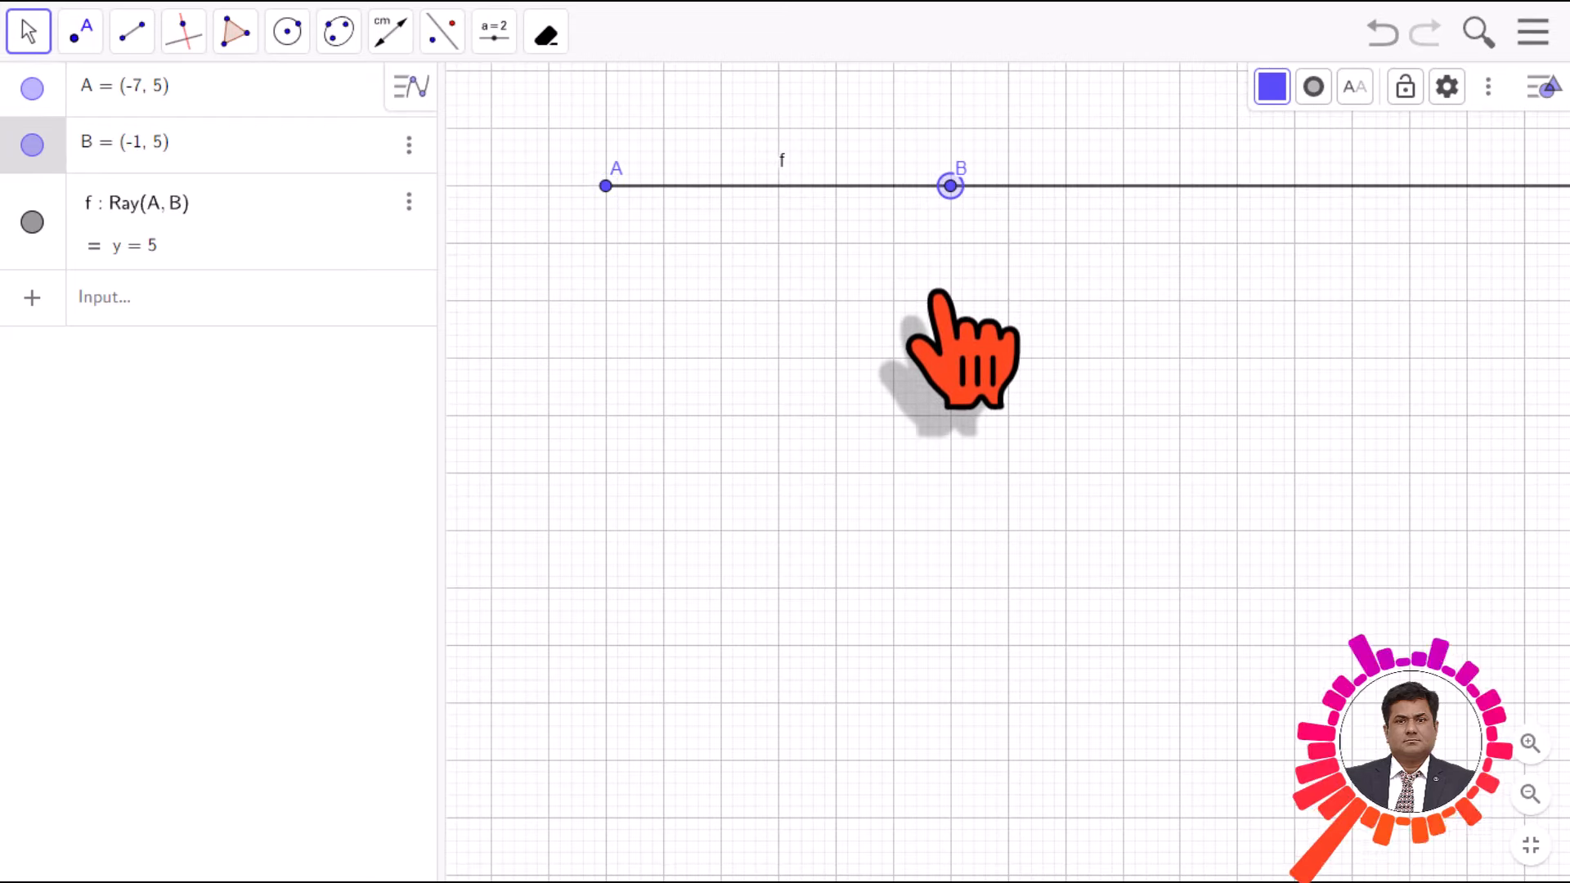
Place two points below the ray, C at (-7, 3) and D at (-3, 3).
left_click(81, 32)
left_click(94, 103)
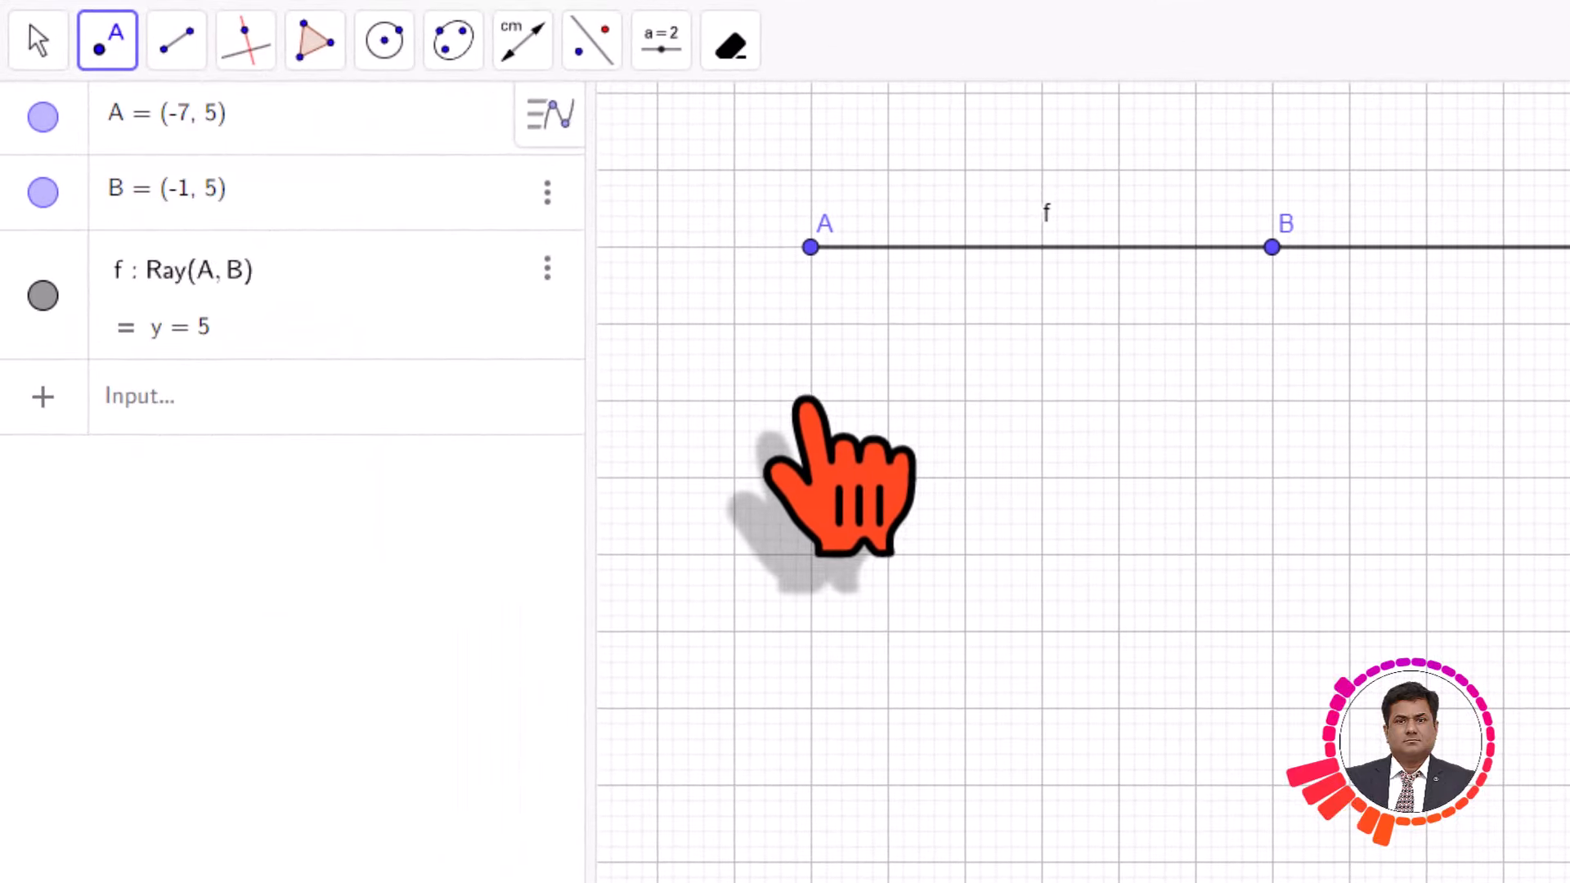
left_click(809, 401)
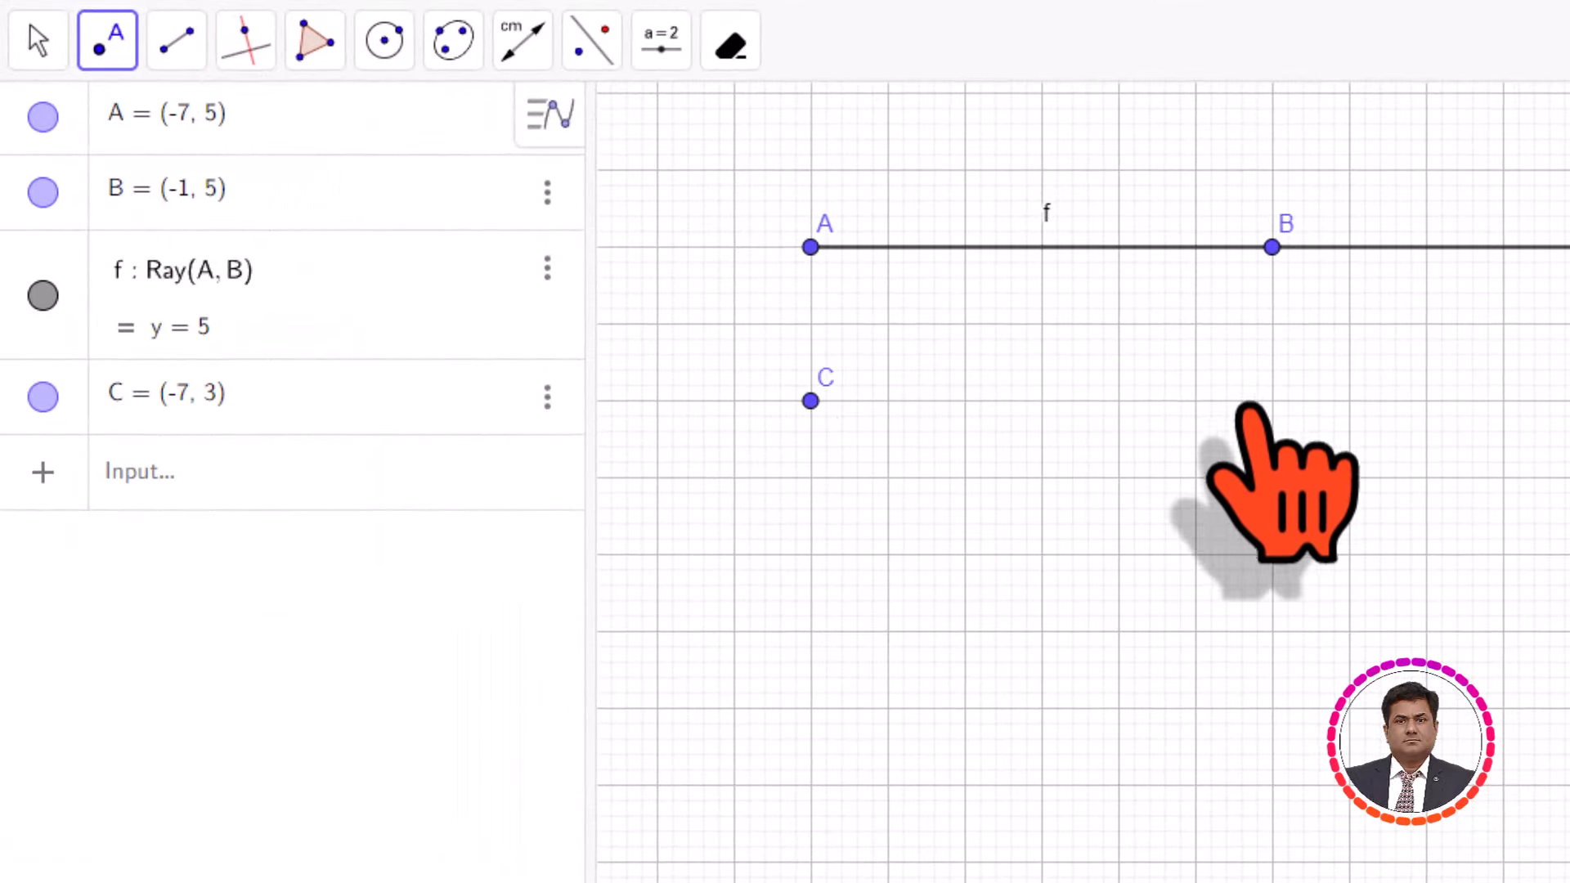
left_click(1117, 400)
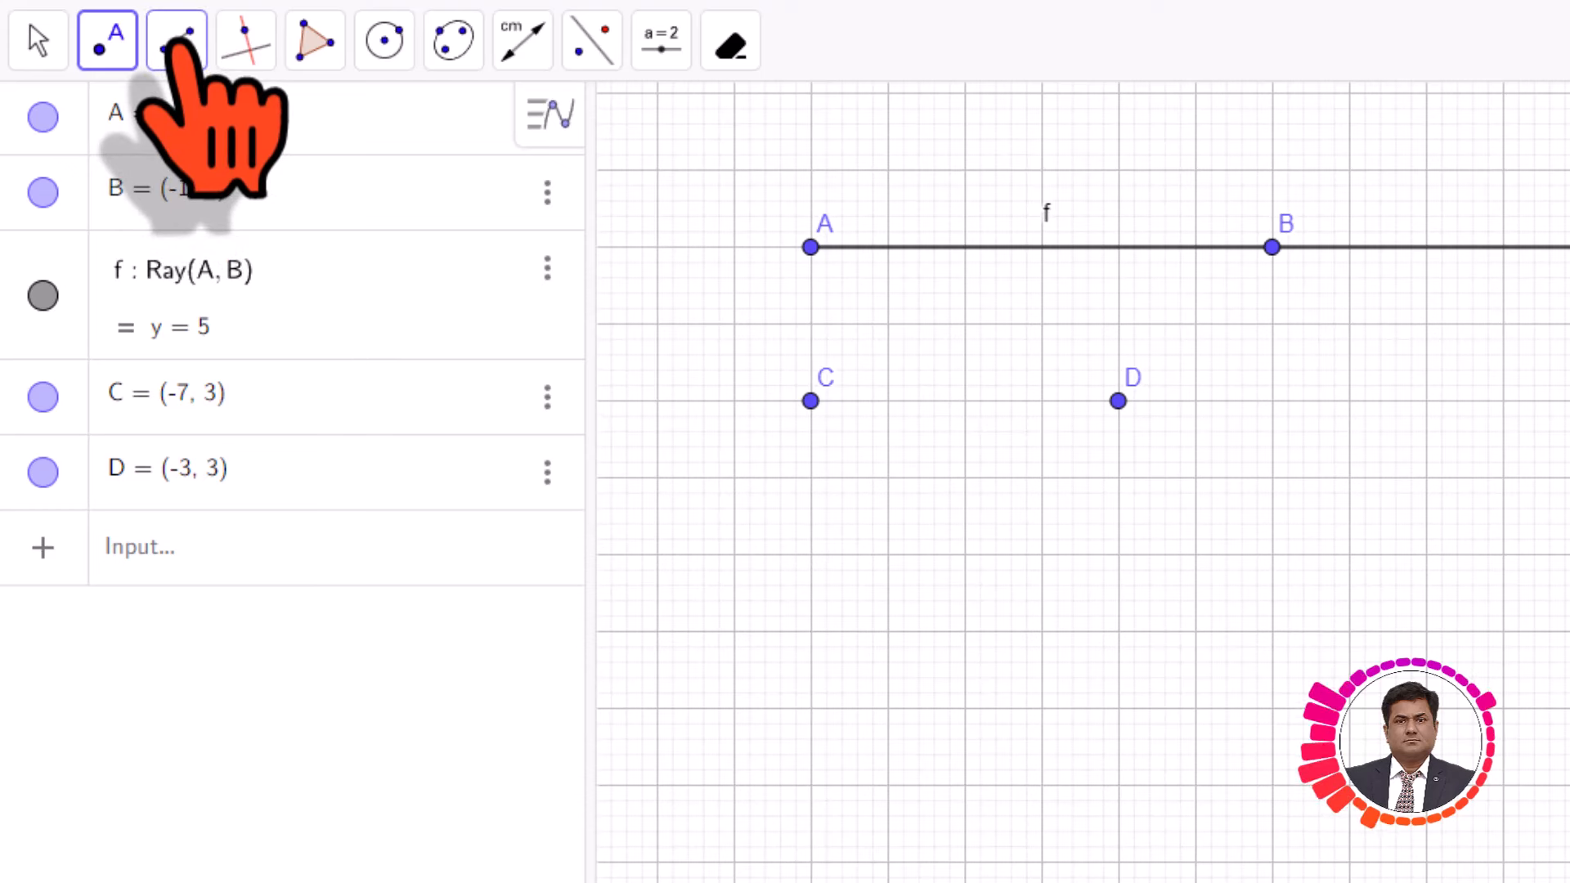
Draw a ray starting at D and passing through C with the Ray tool.
left_click(177, 43)
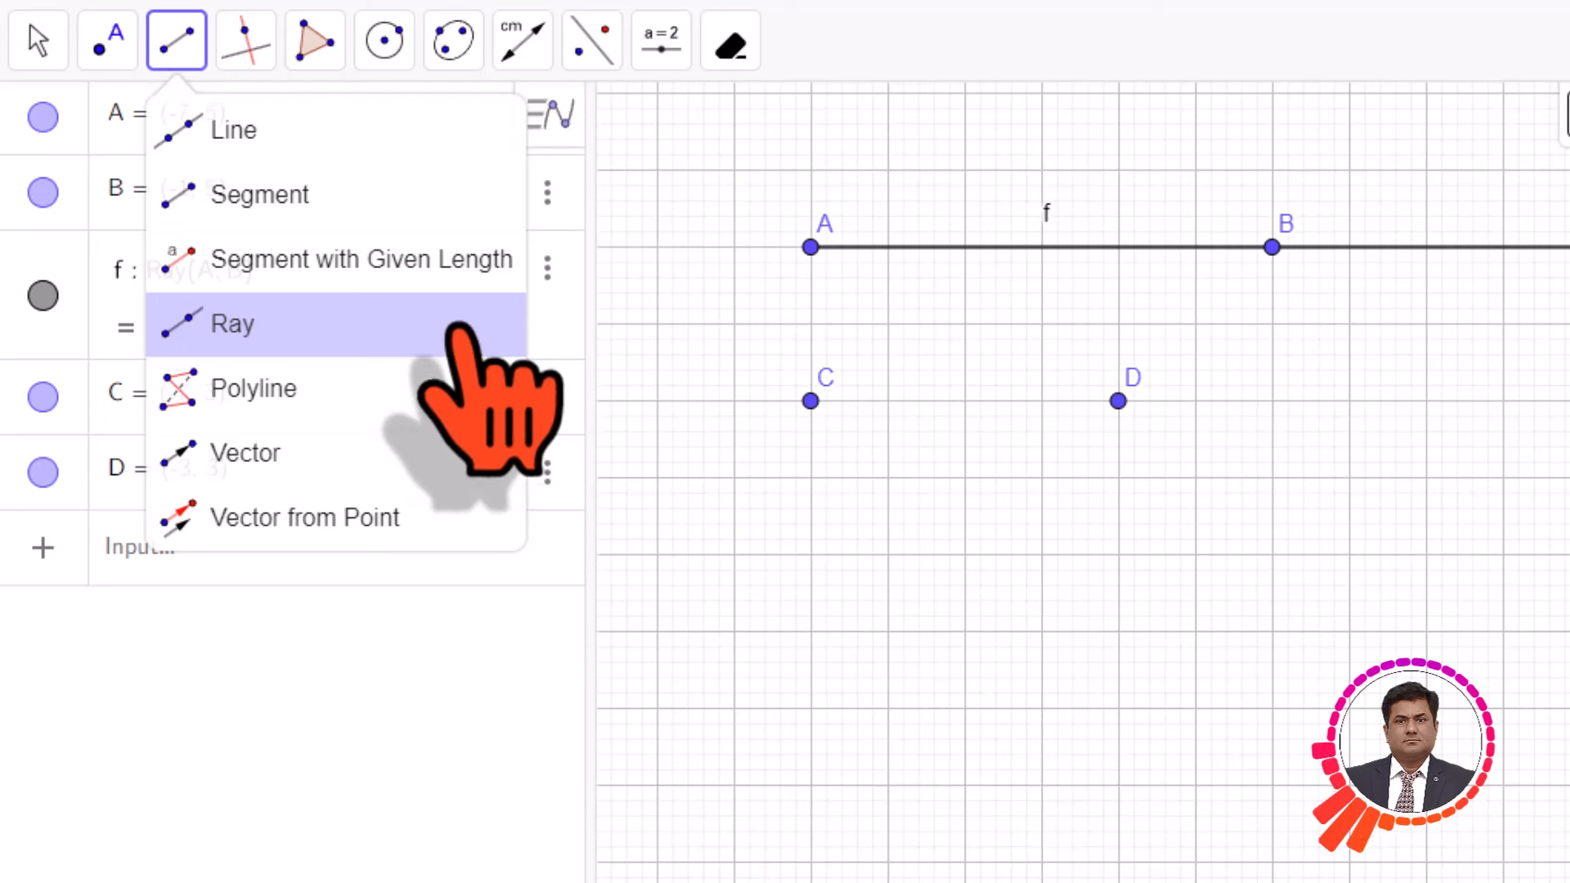
left_click(466, 325)
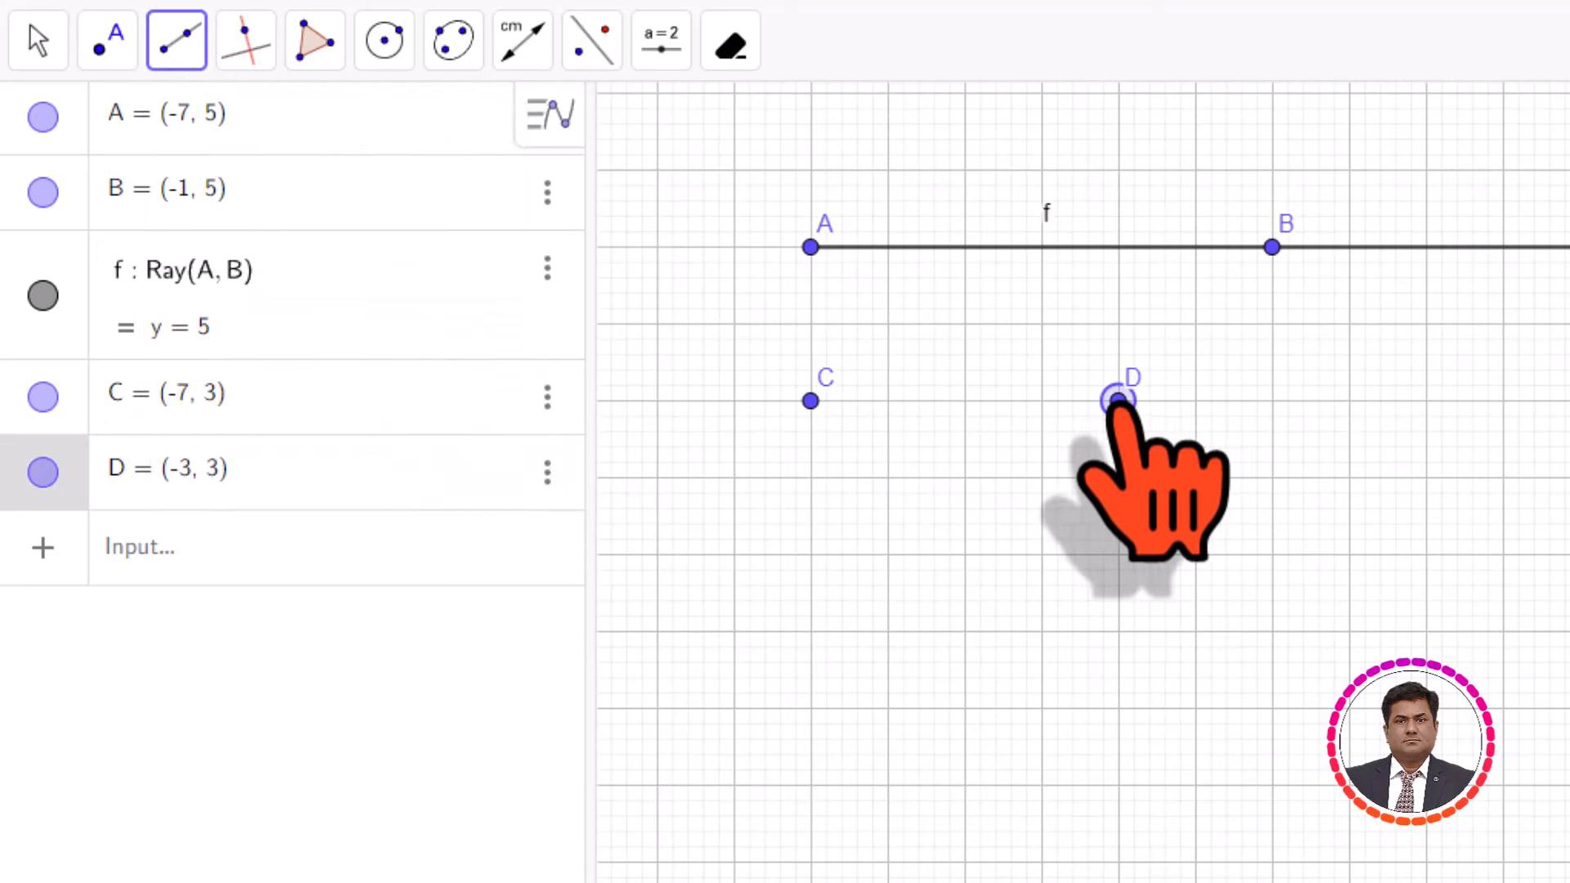
left_click(1117, 400)
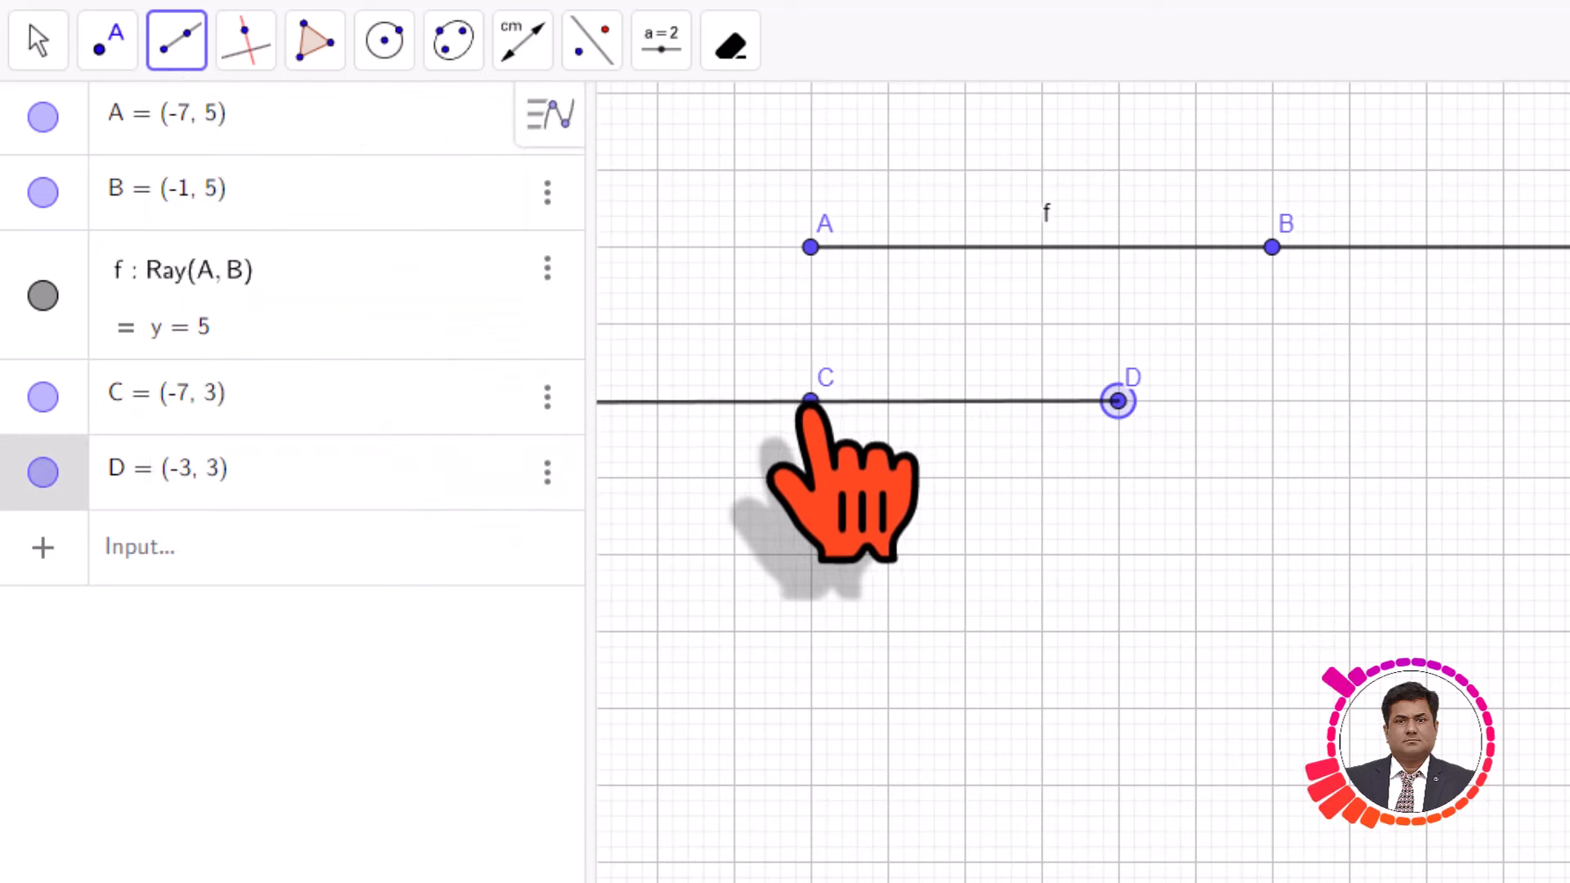
left_click(810, 401)
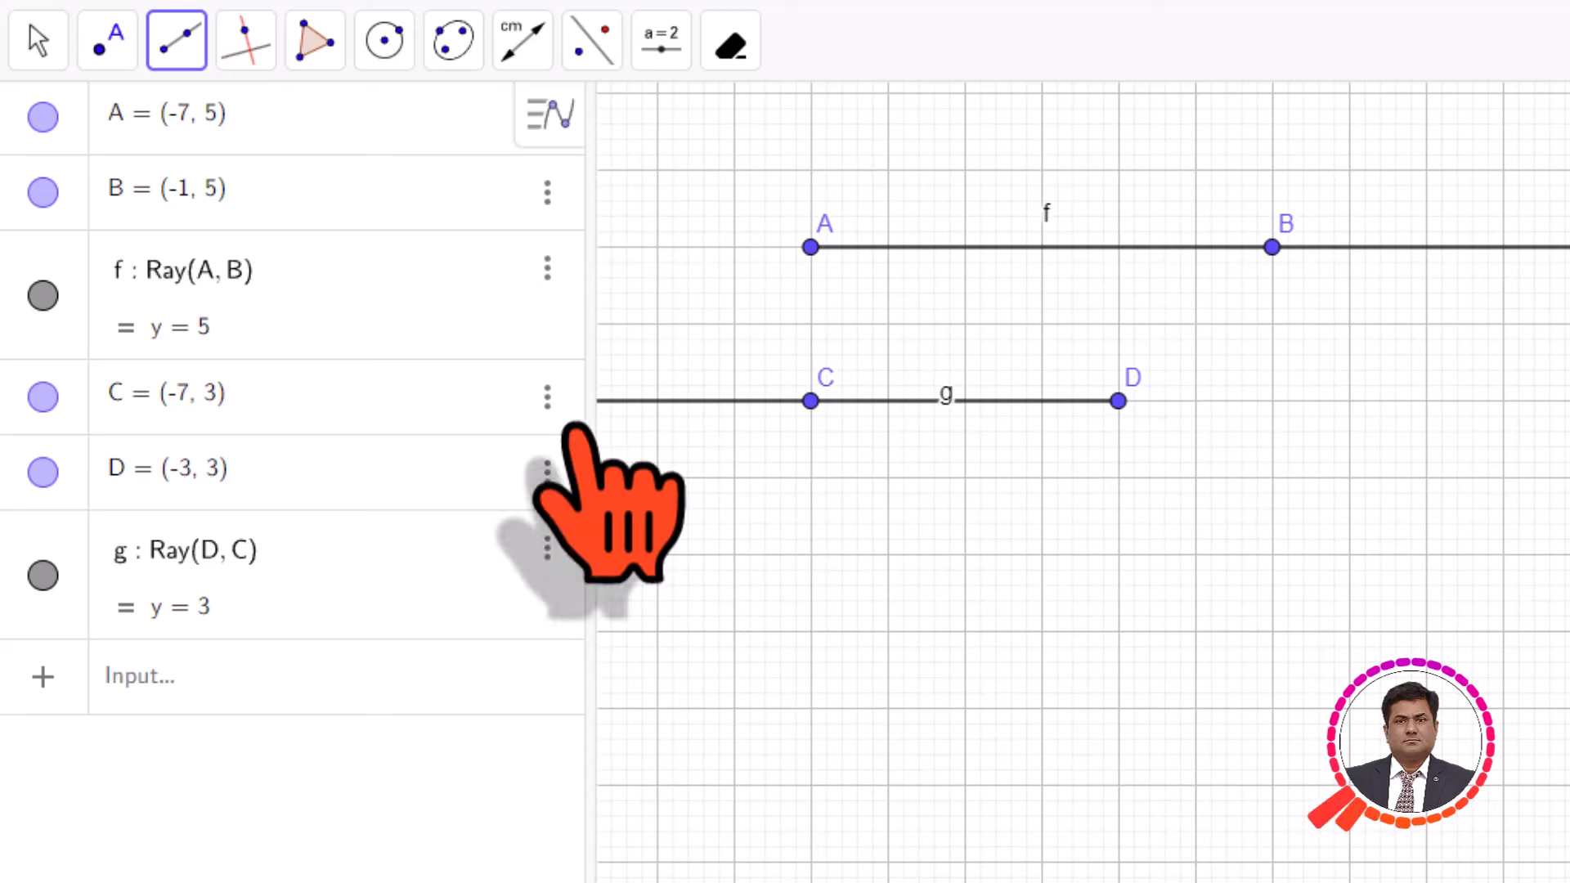
Move the label g slightly above the ray from D through C.
left_click(36, 33)
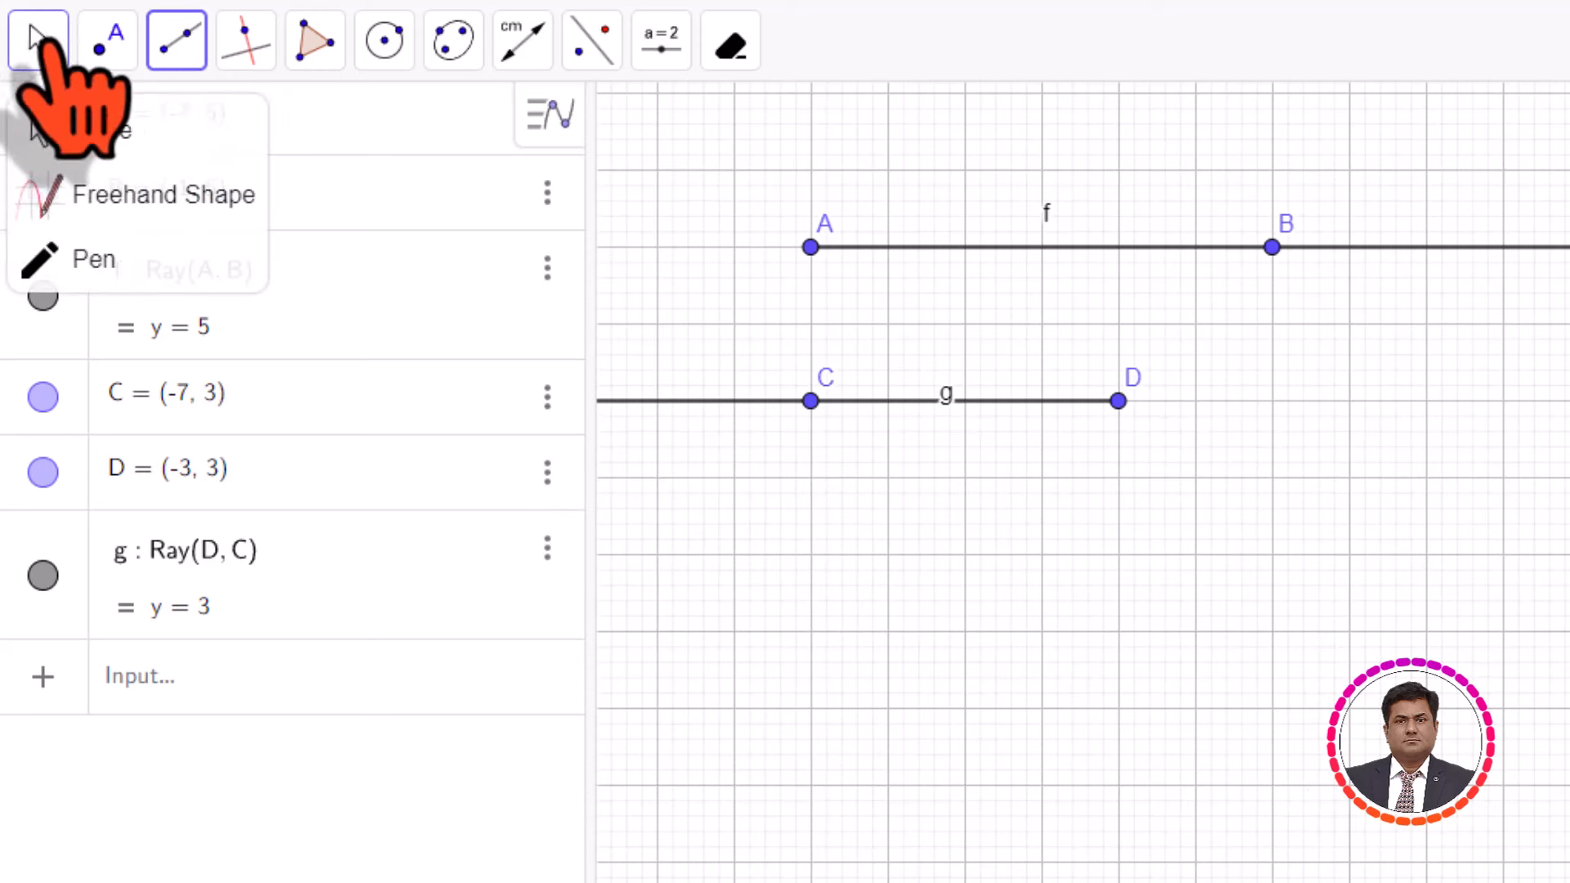
left_click(69, 131)
left_click_drag(948, 399, 974, 374)
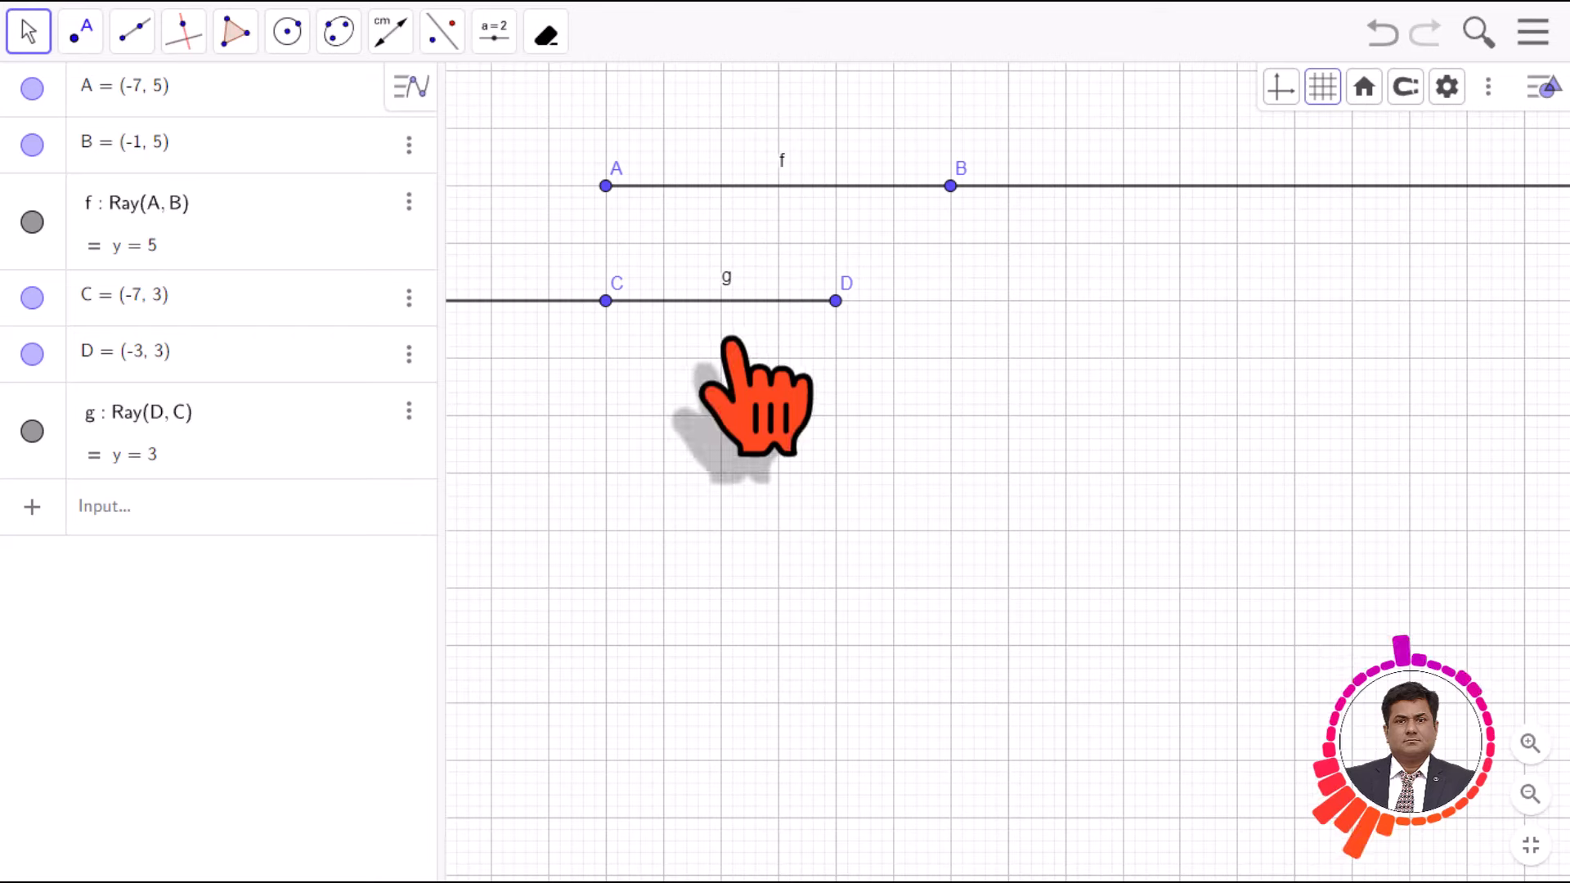
Undo both rays, points C and D and the point moves, back to only A (-6, 5) and B (-3, 5).
left_click(1382, 32)
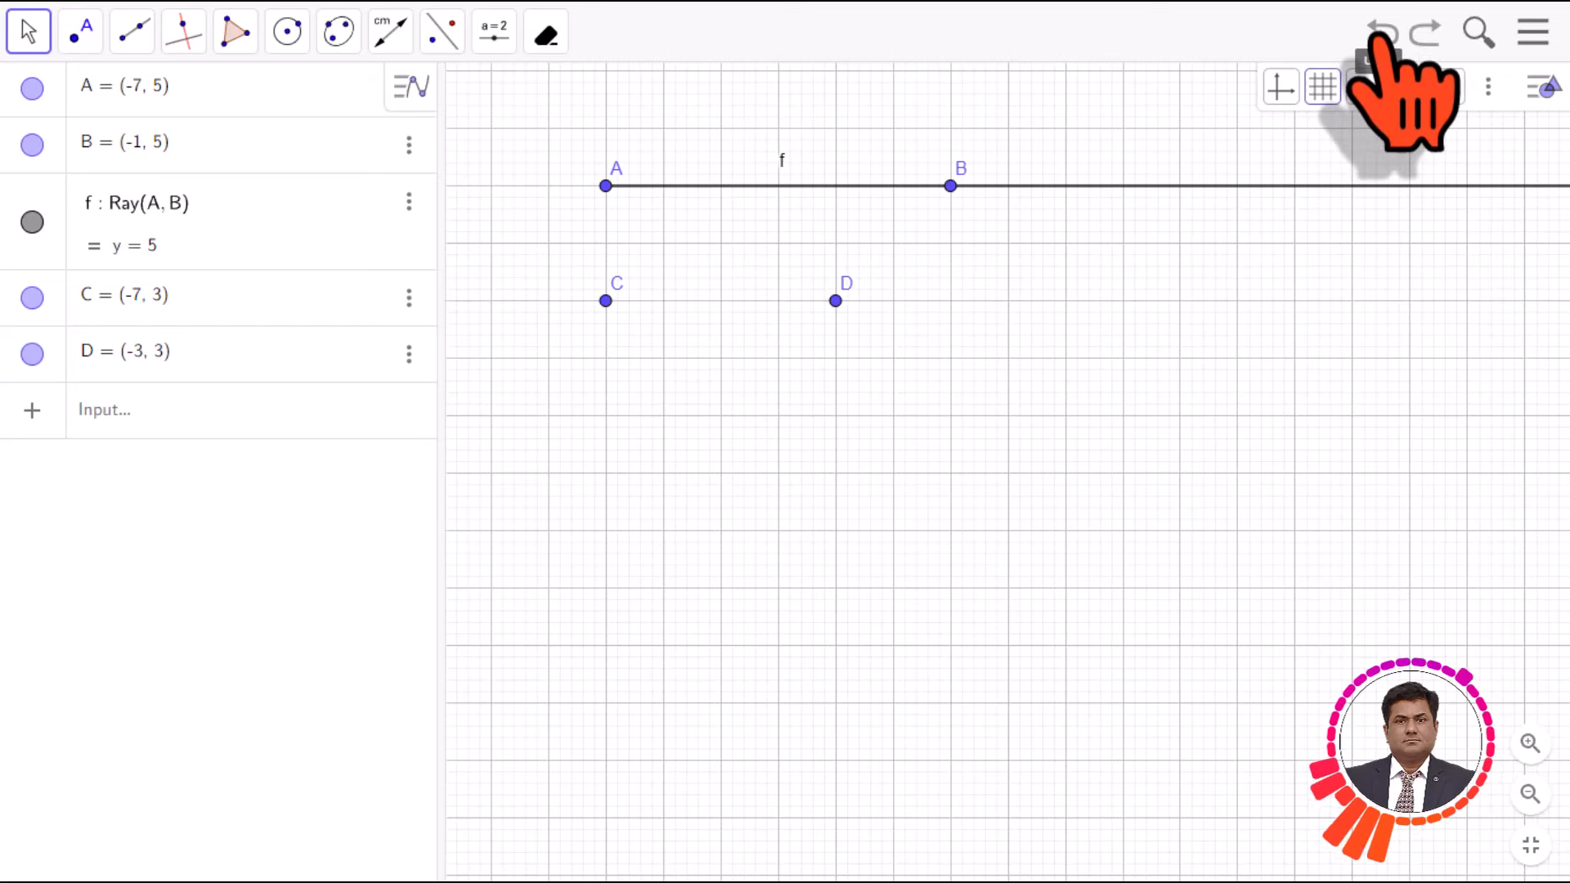
left_click(1382, 34)
left_click(1382, 35)
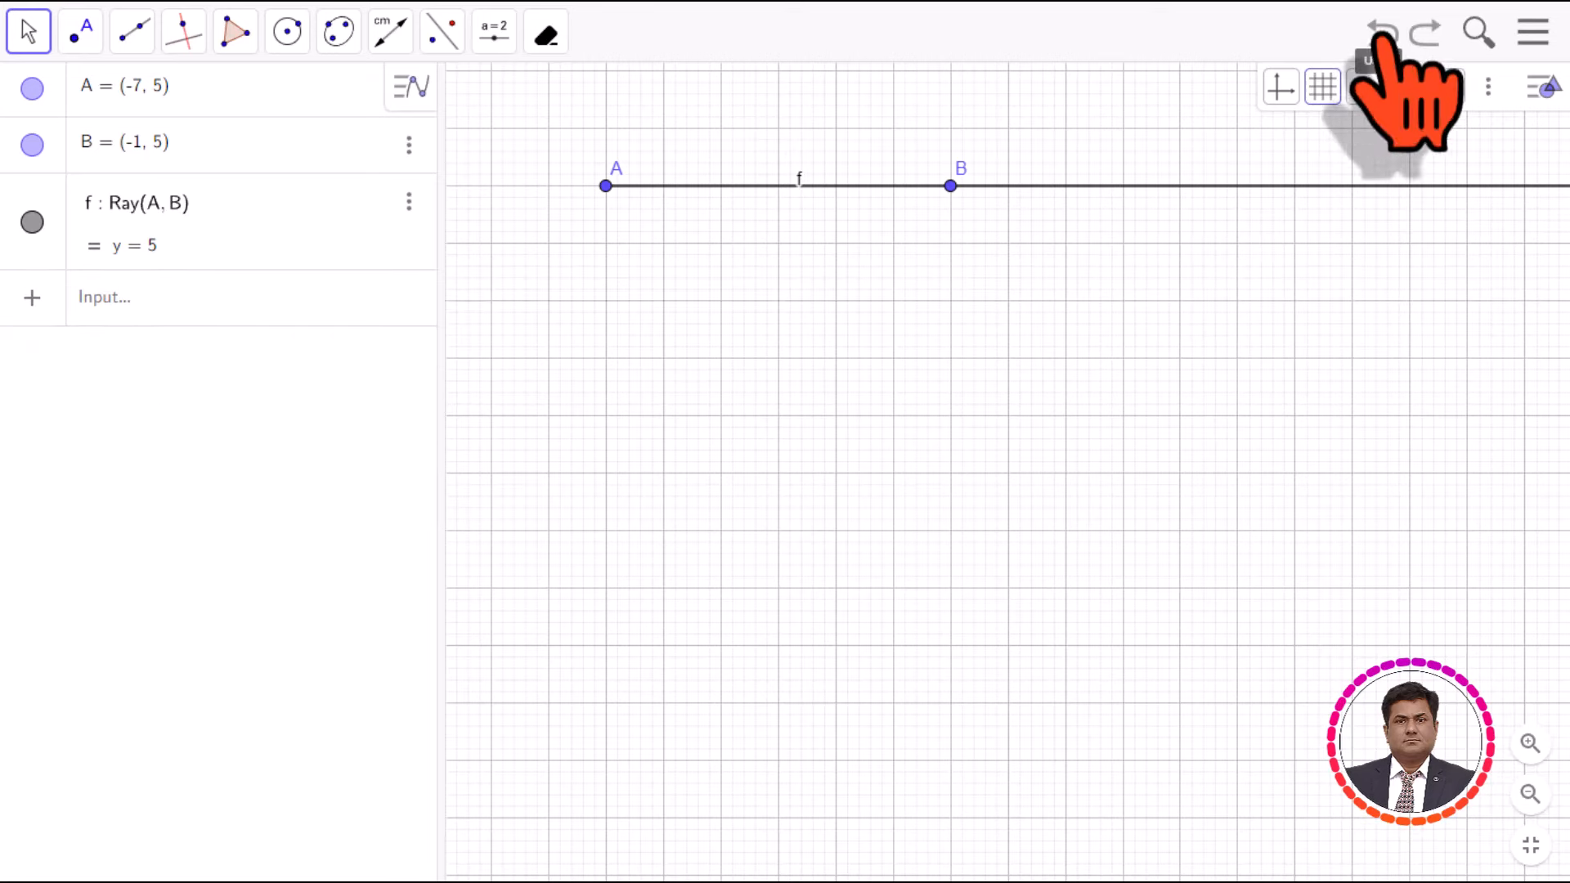
left_click(1382, 35)
left_click(1381, 34)
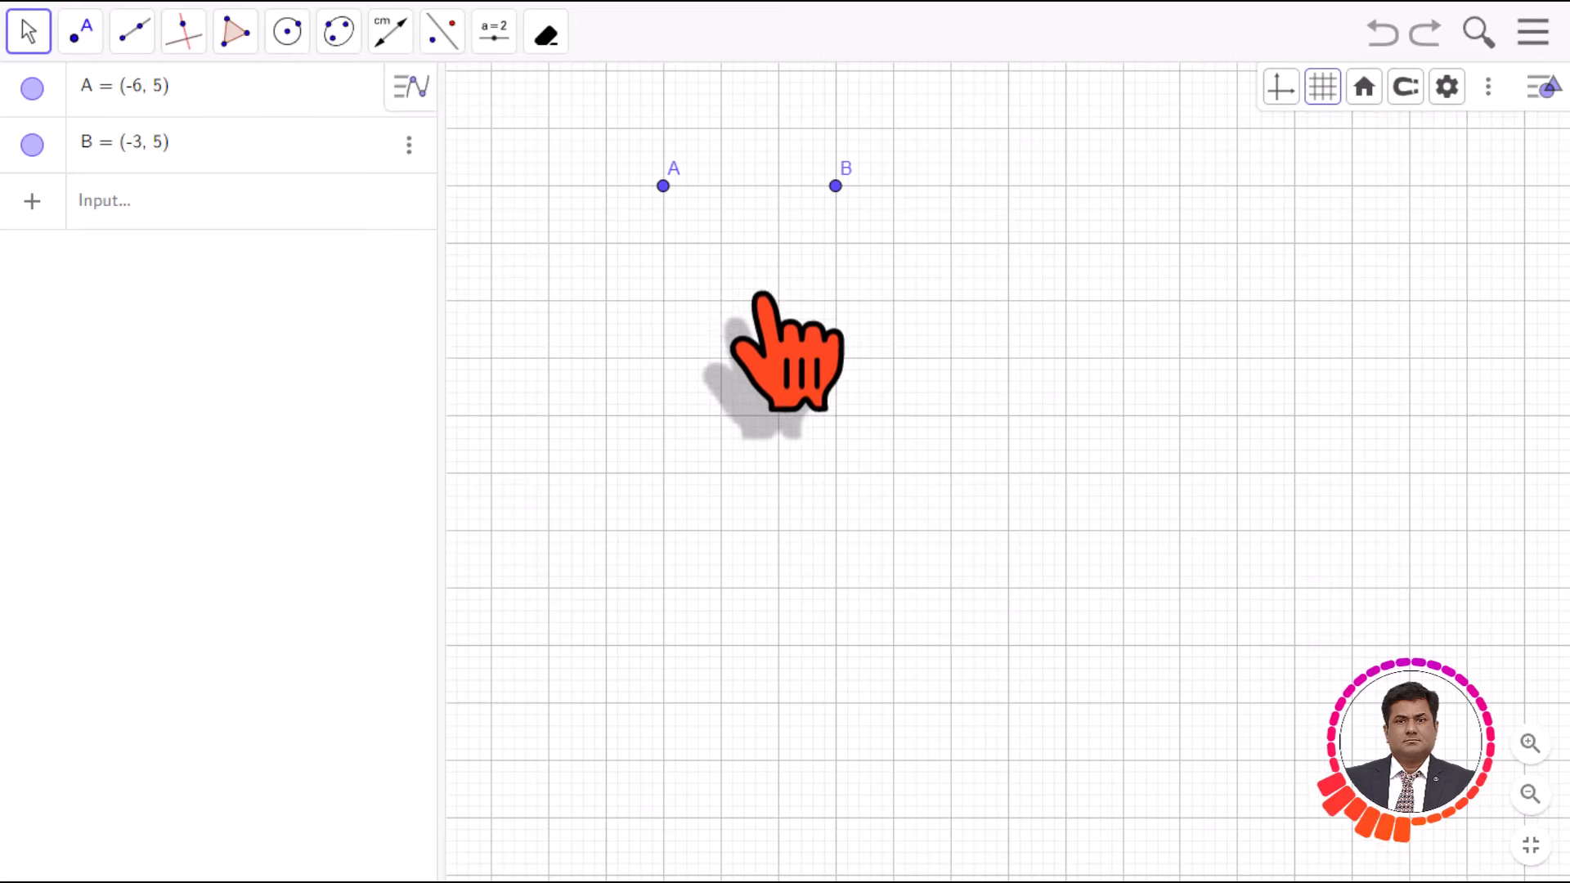
Create a line through points A and B with the command Line(A, B).
left_click(232, 217)
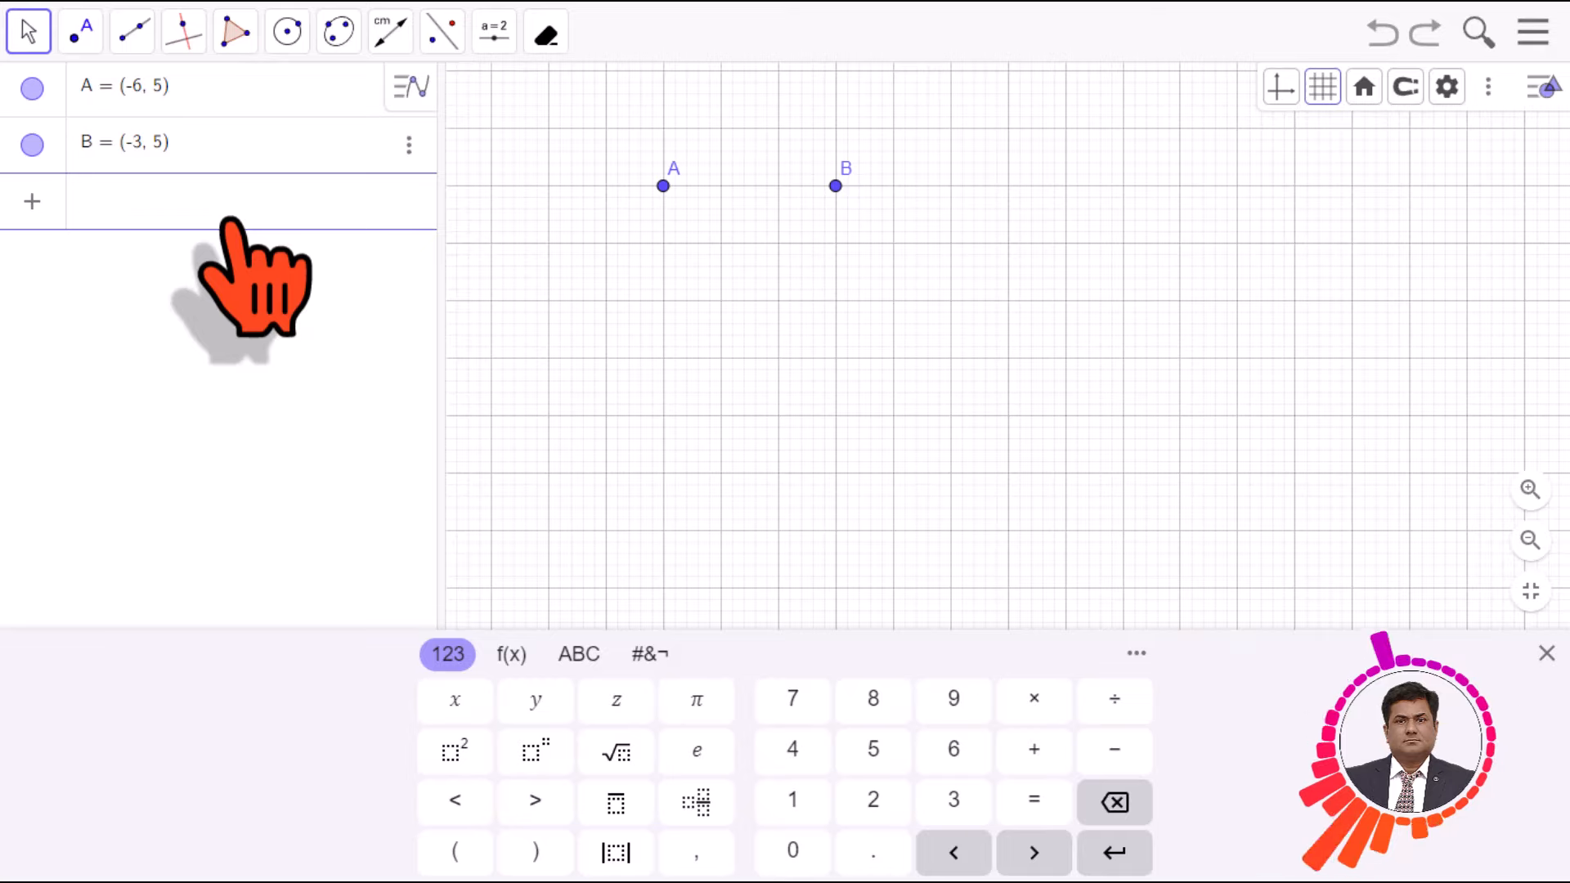
type("line")
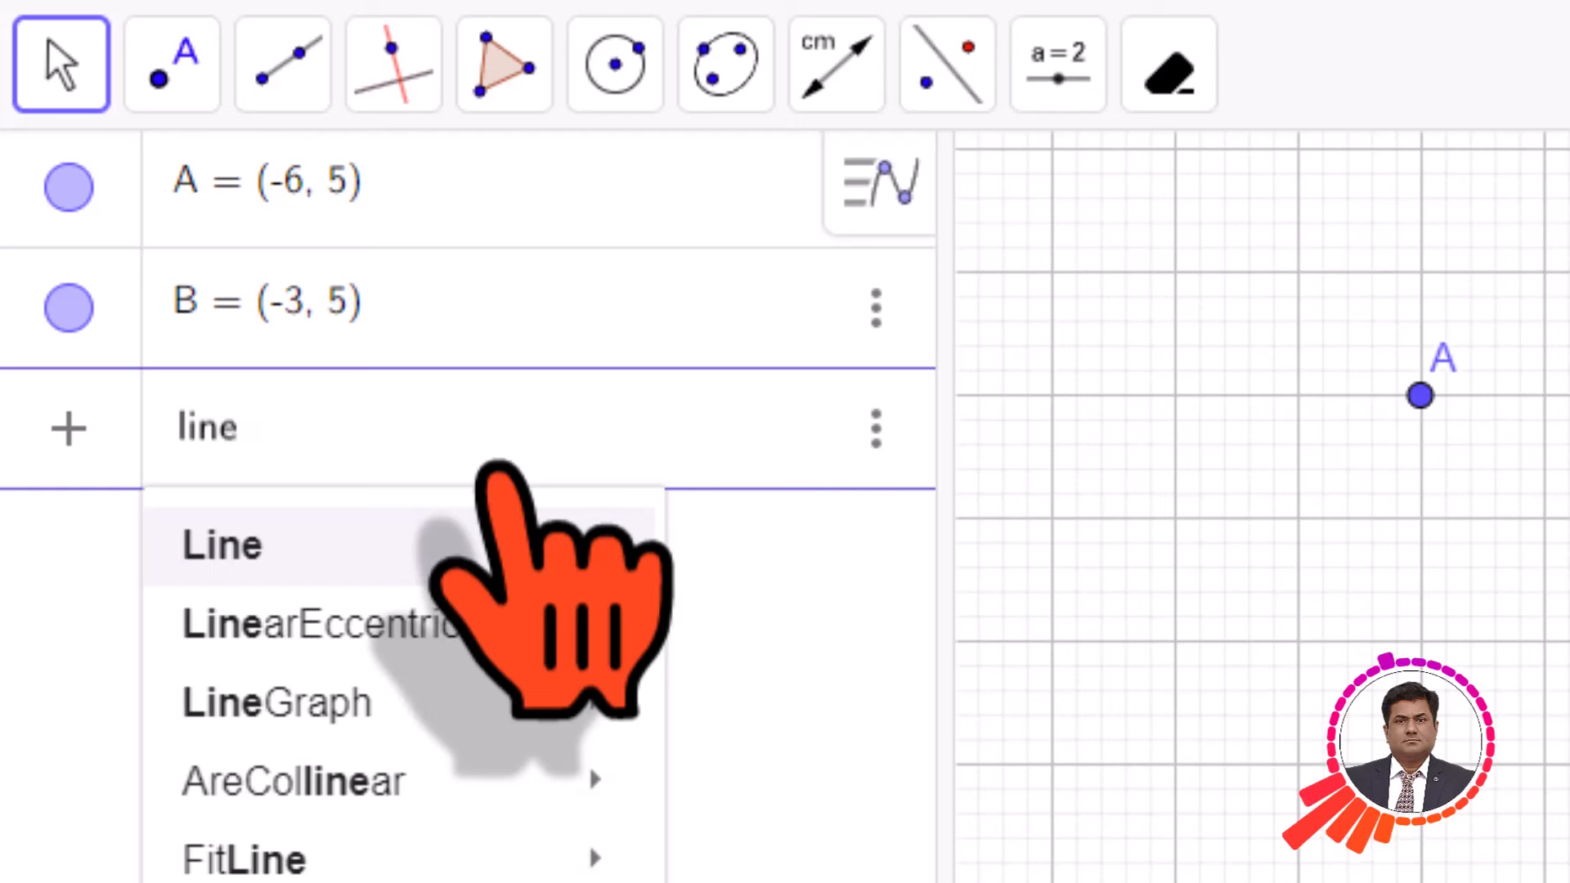
mouse_move(573, 491)
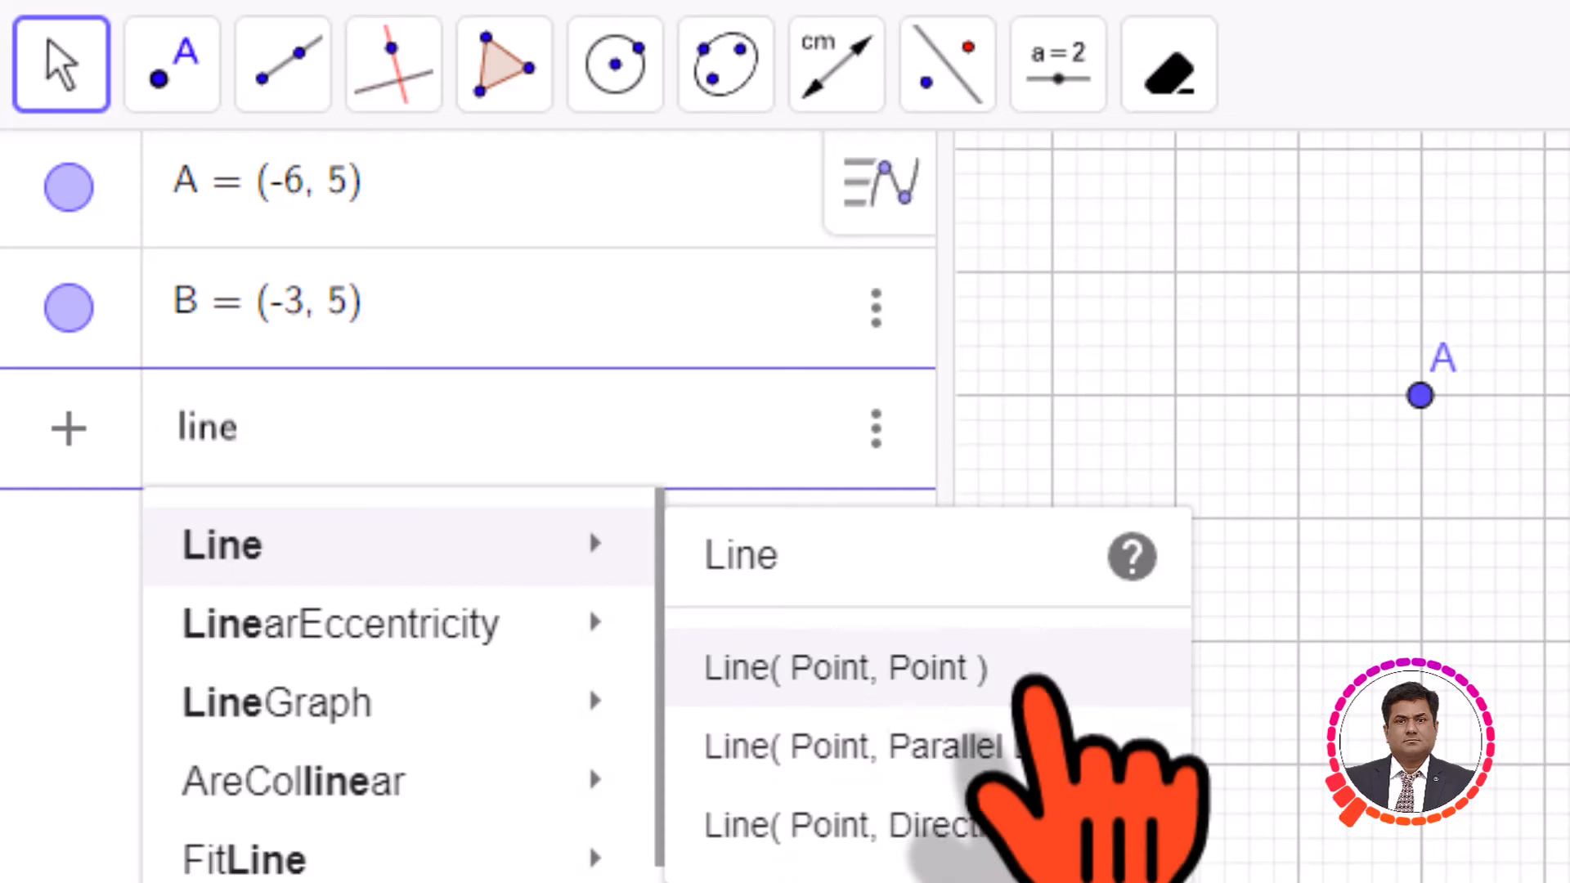
left_click(940, 666)
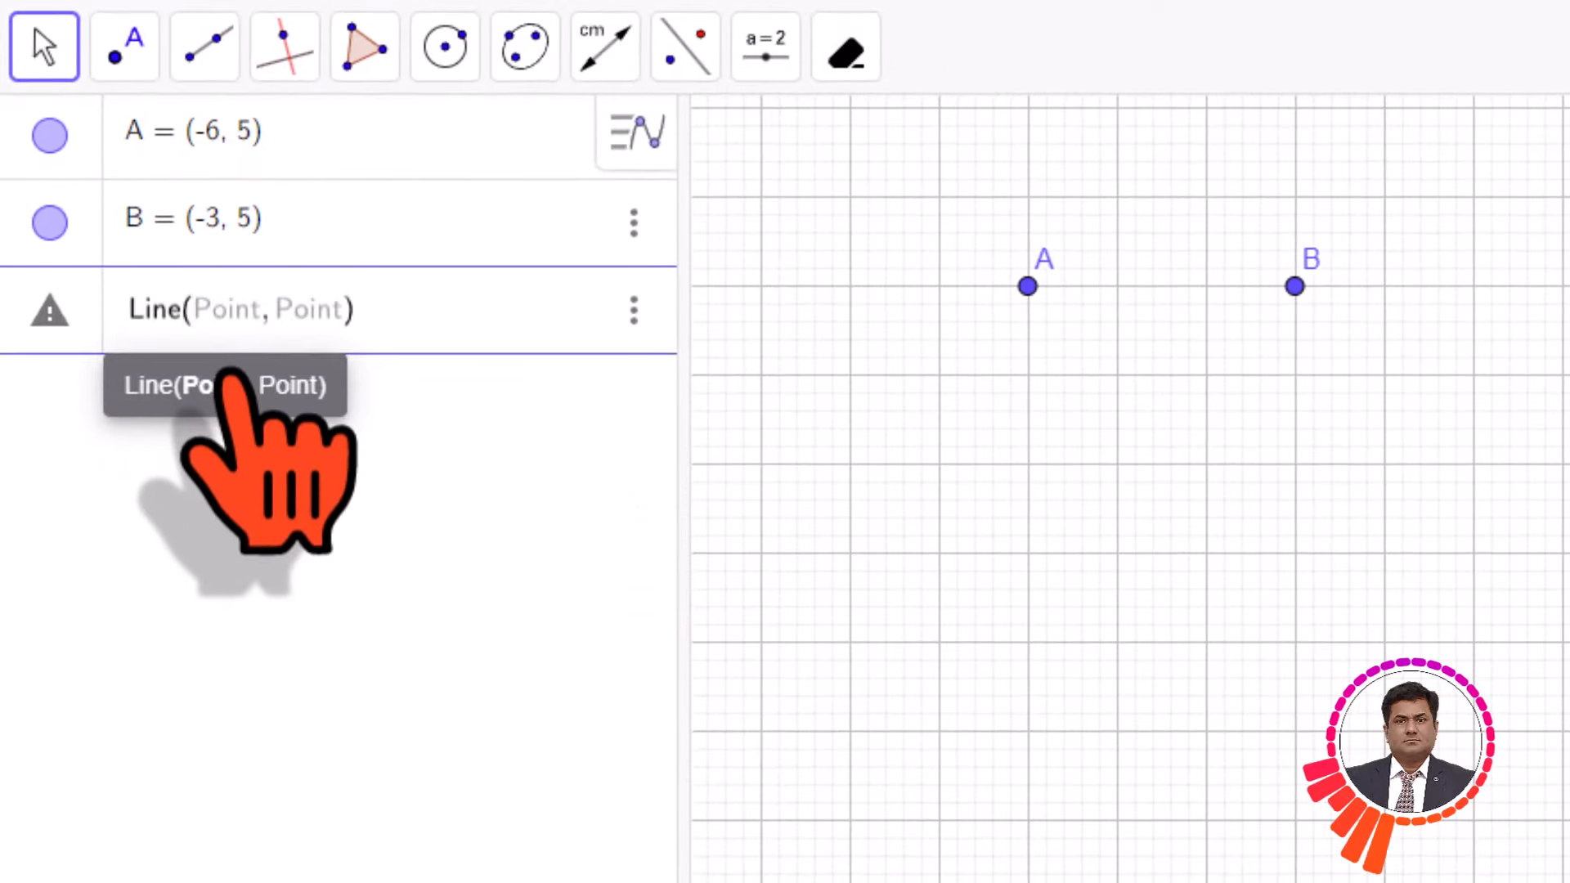
type("A")
left_click(274, 310)
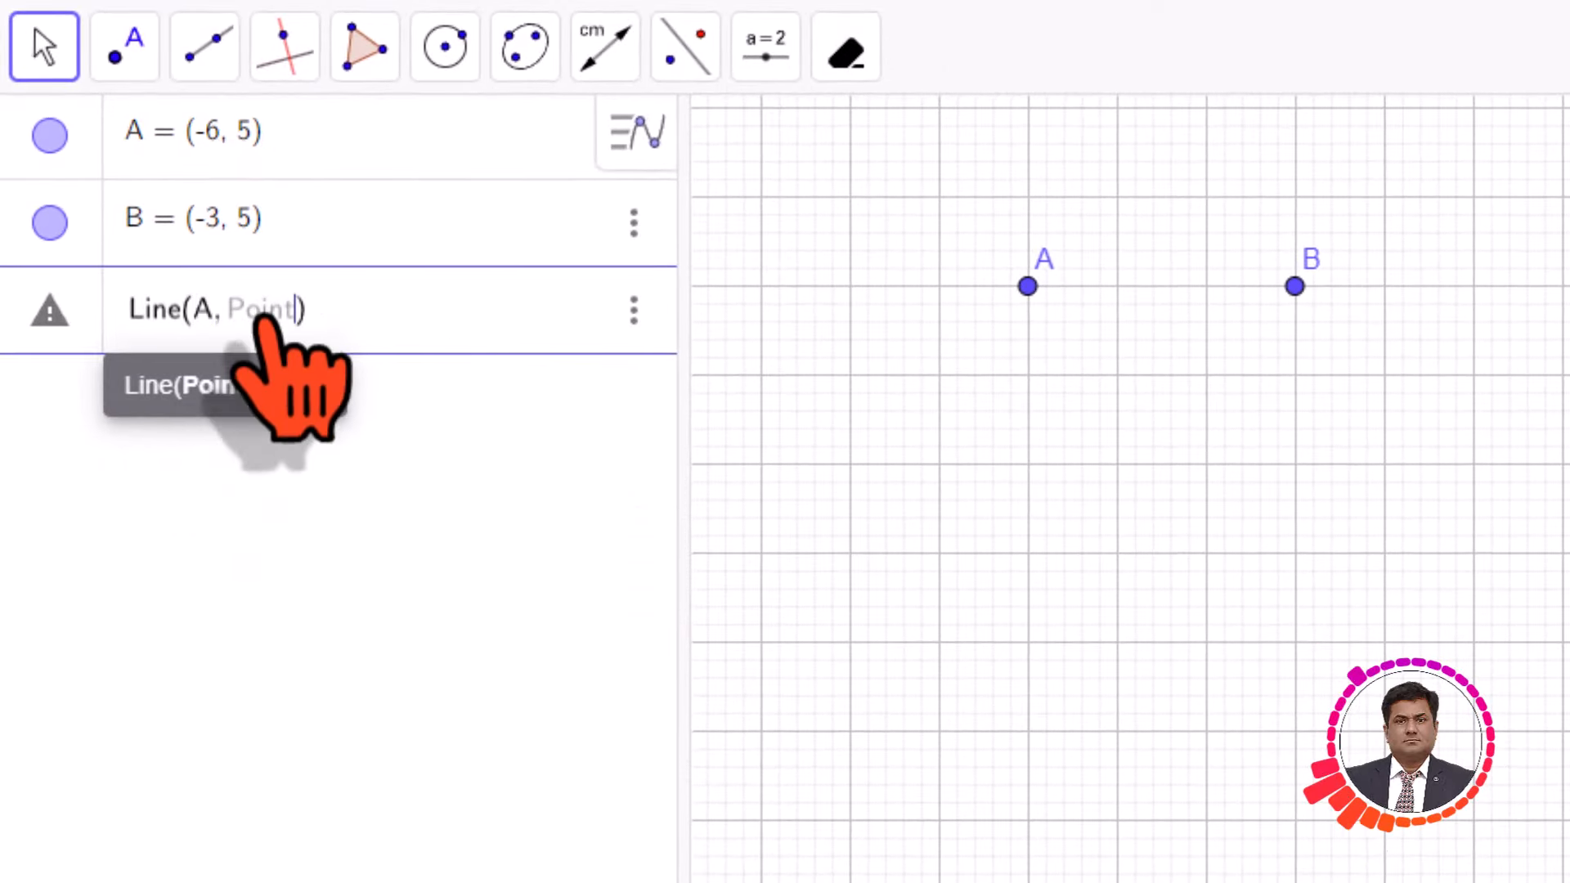
type("B")
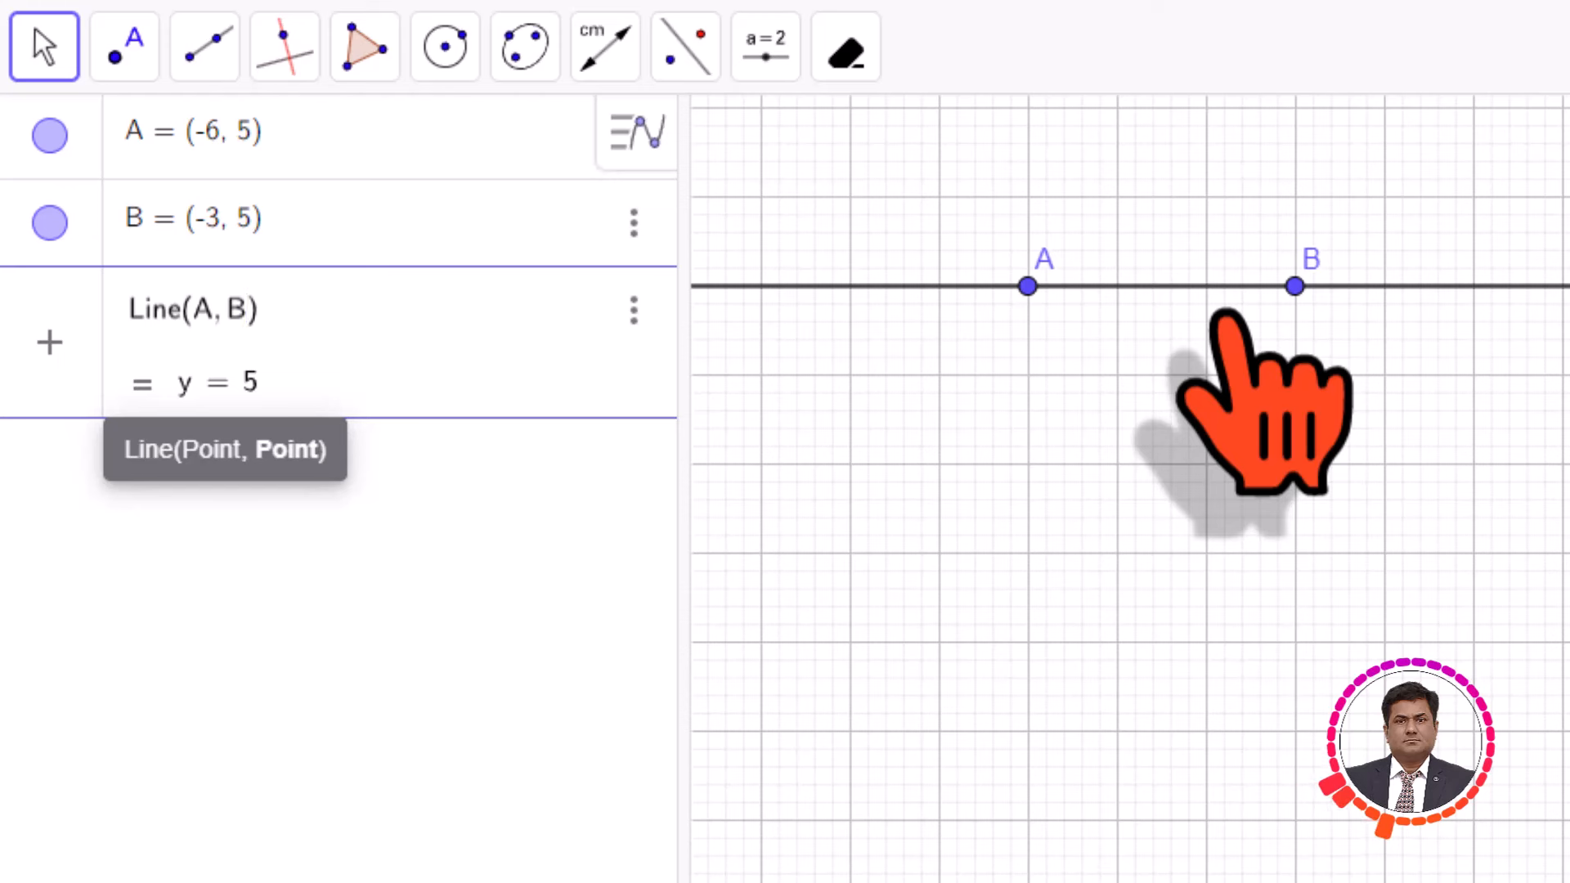
key("Return")
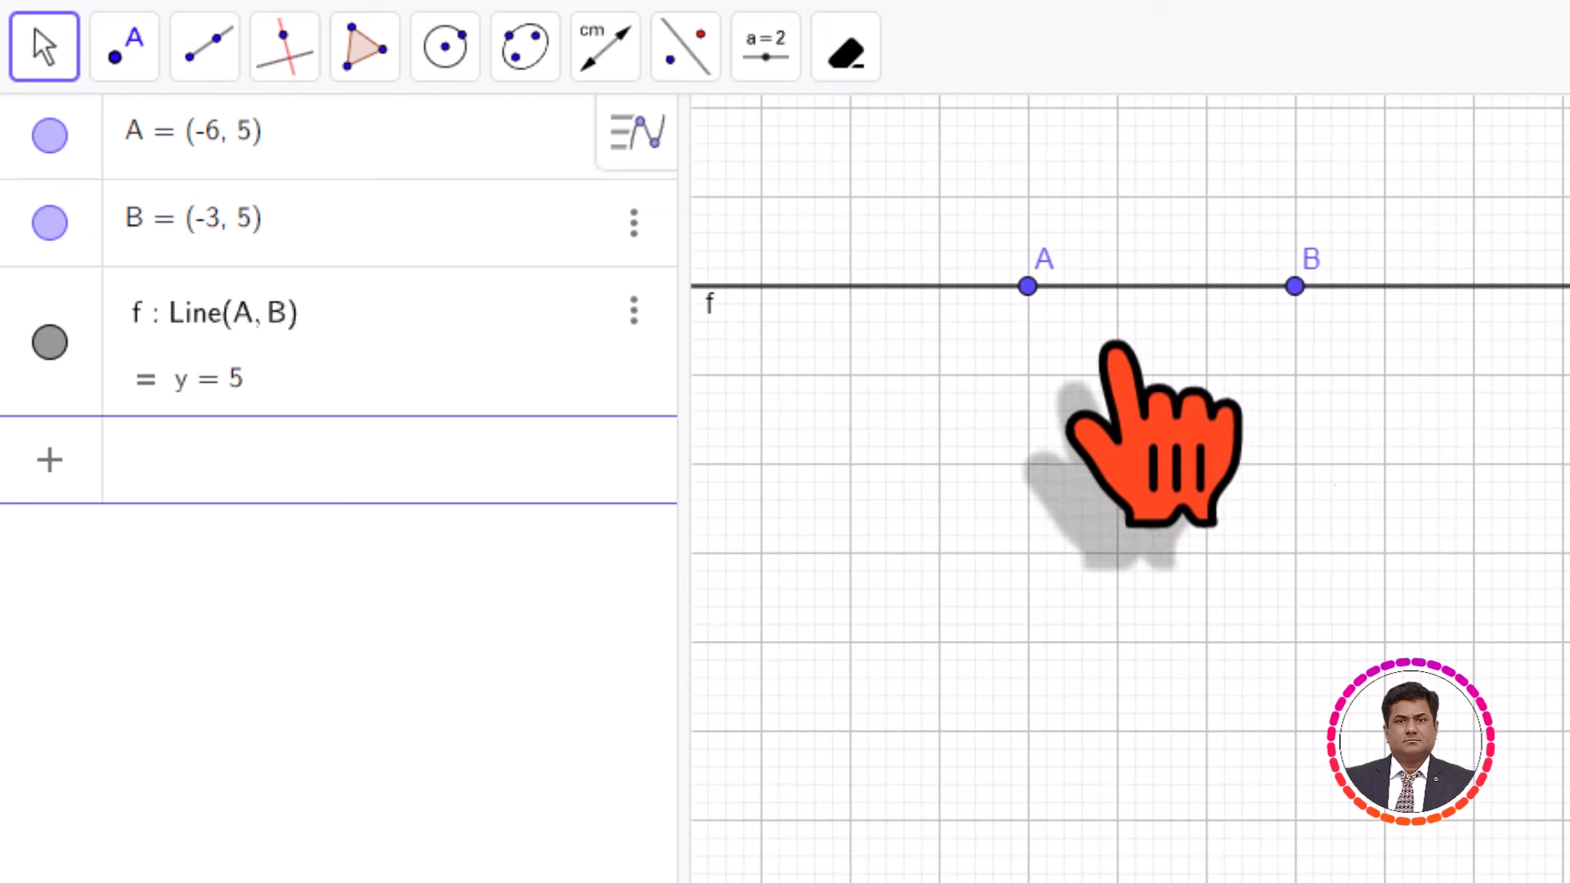
Rename the line through A and B to l and reposition its label just below the line, to the left of A.
left_click_drag(702, 315, 869, 325)
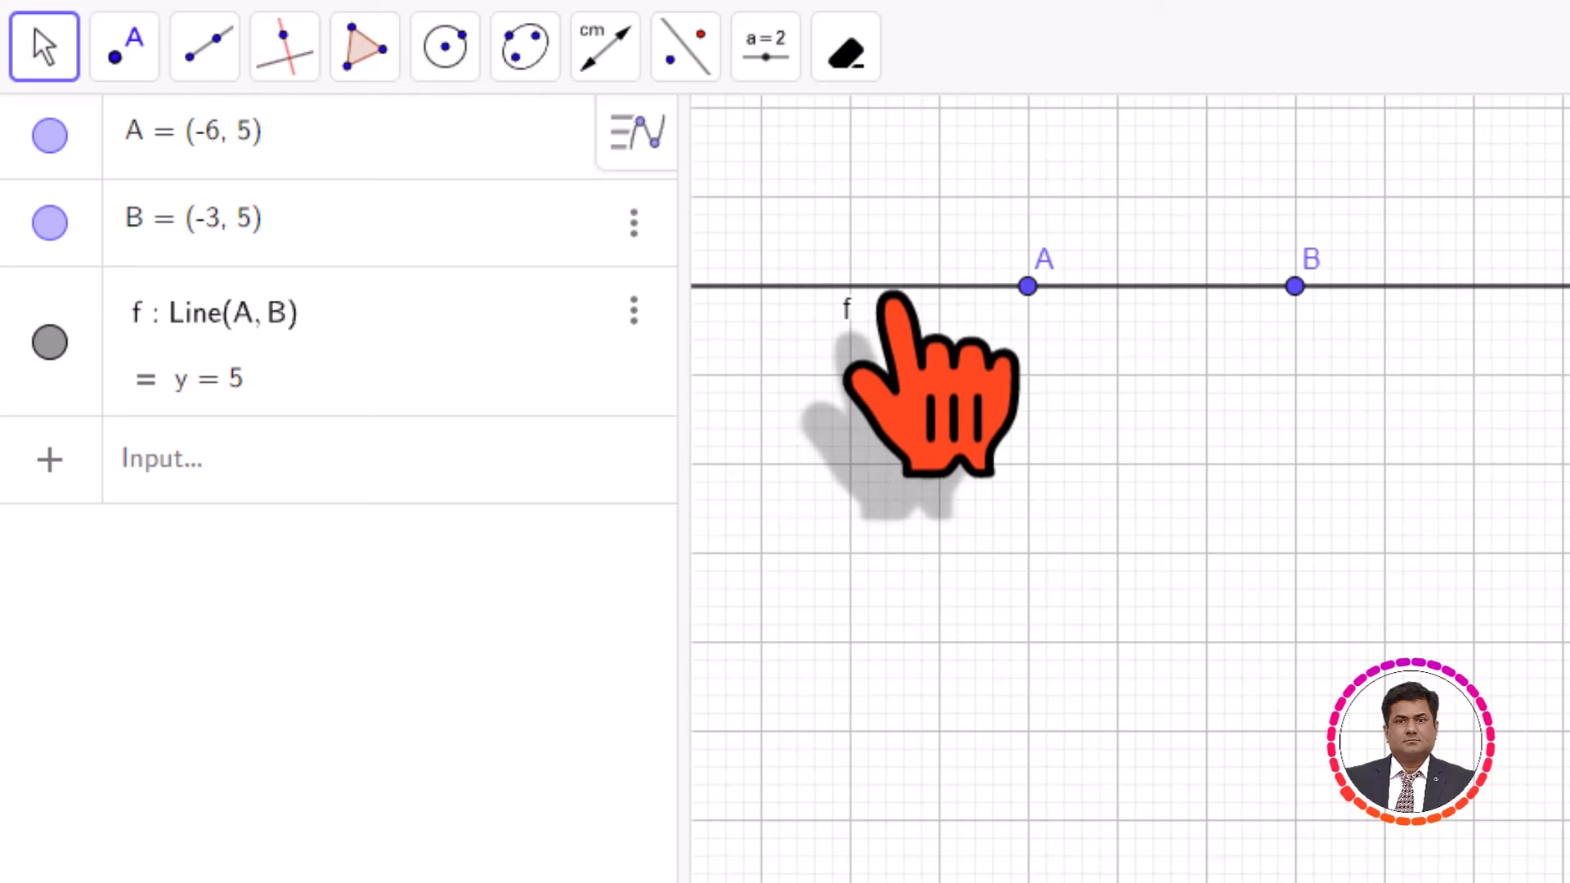
right_click(847, 309)
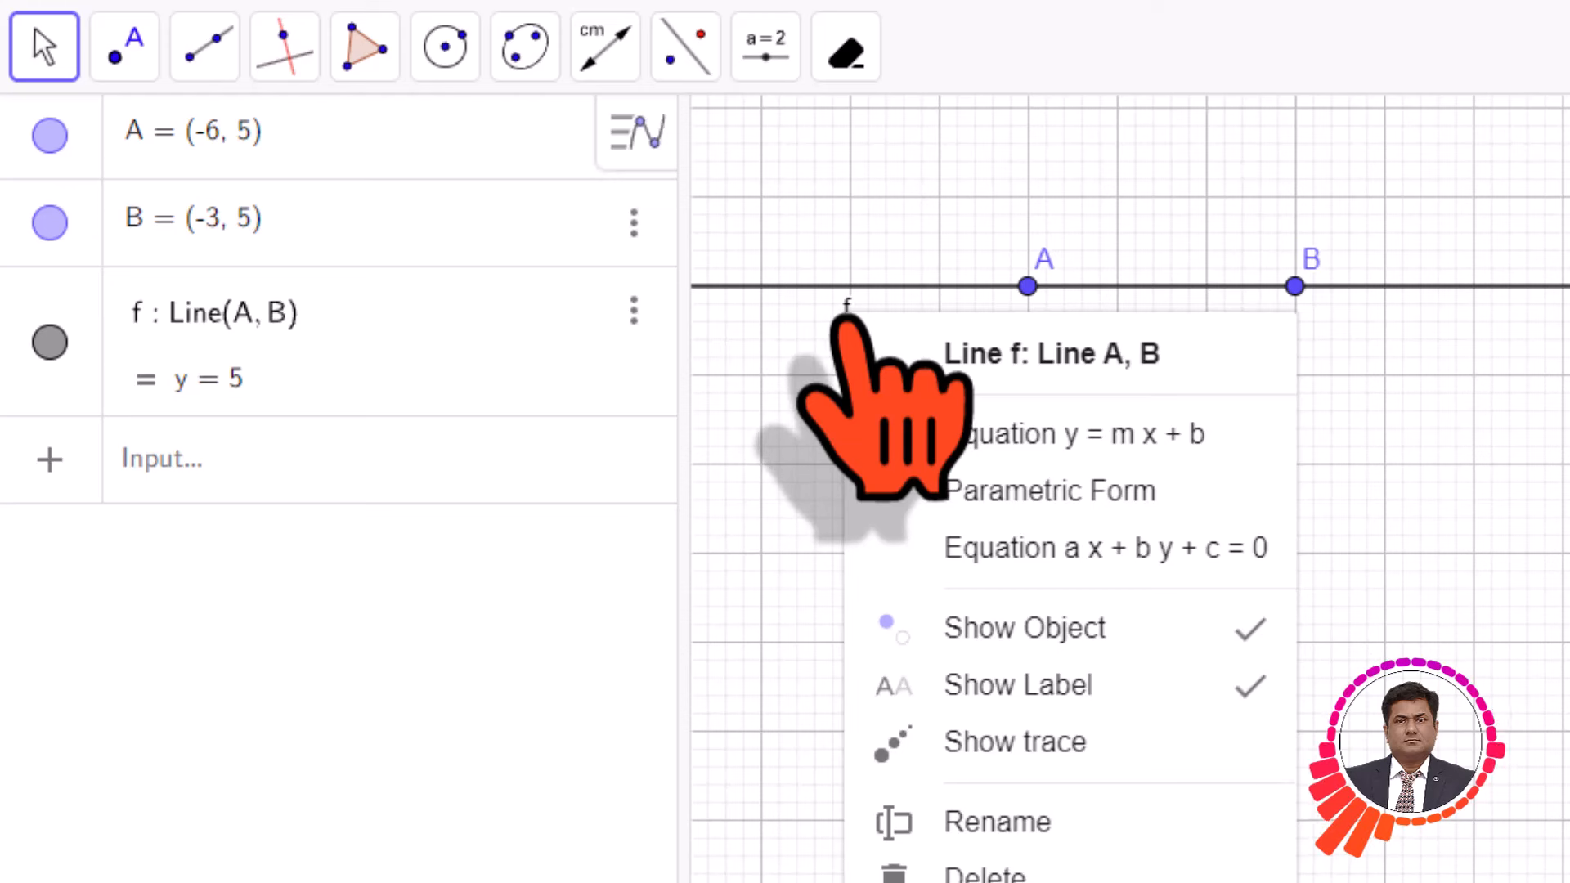
left_click(1012, 824)
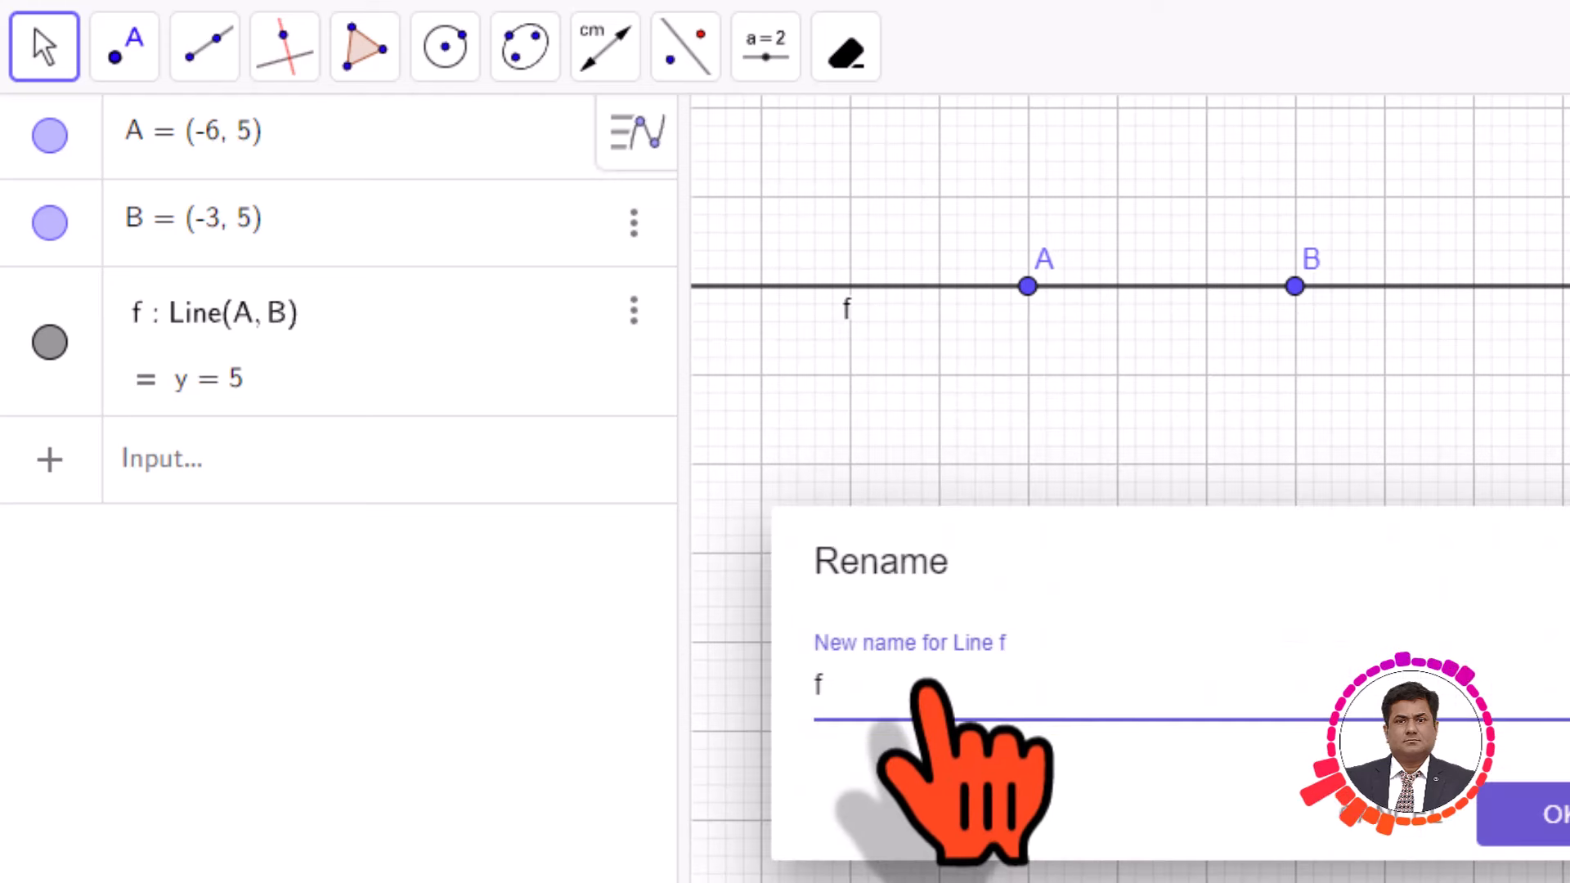
type("l")
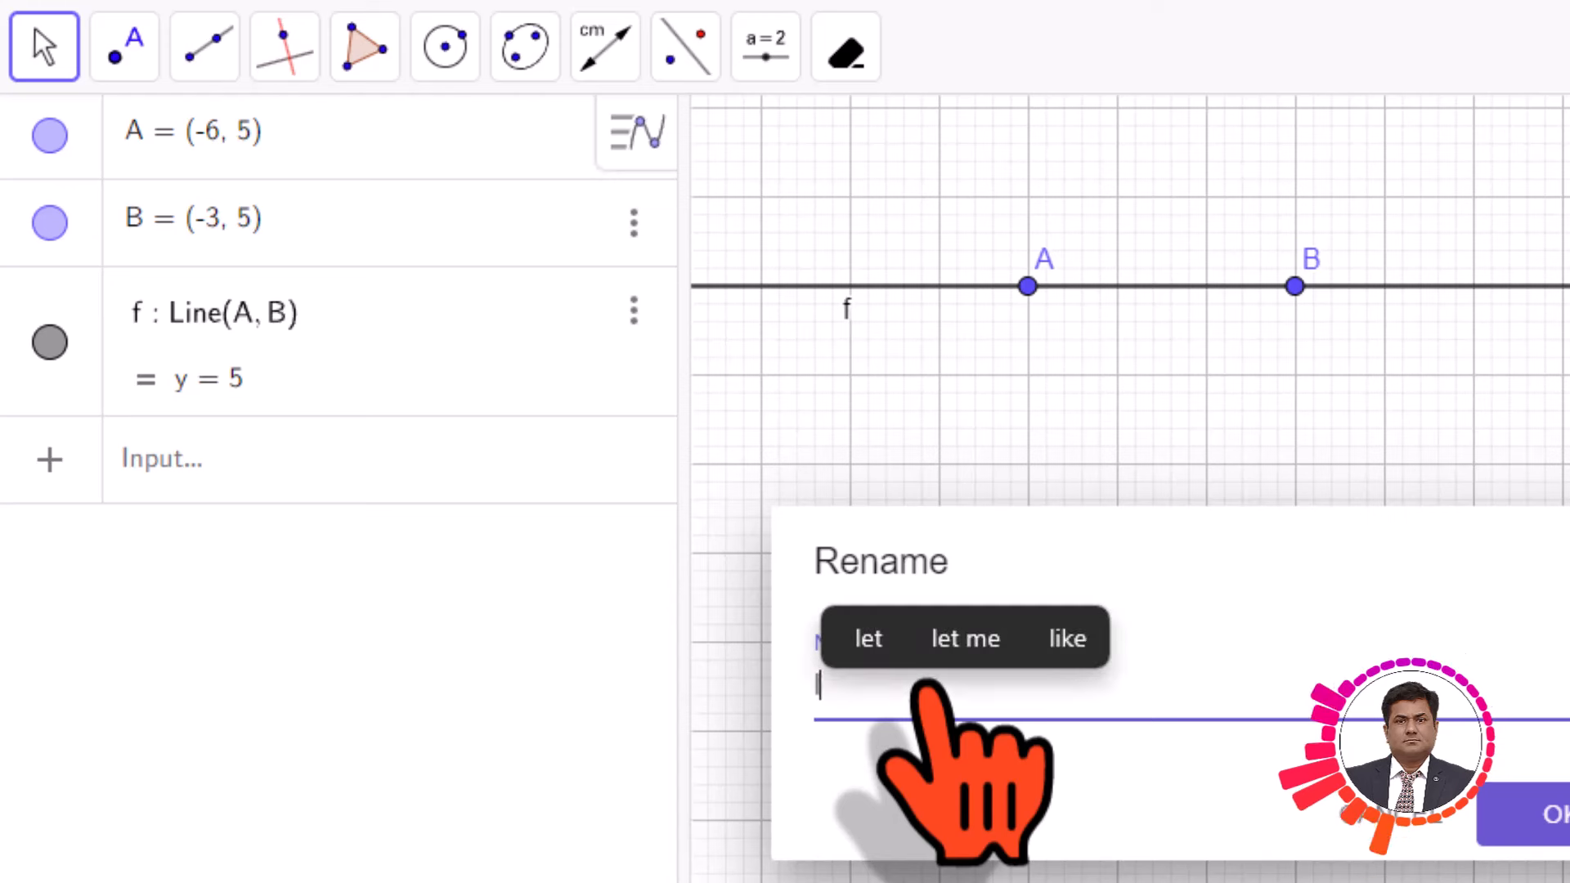
left_click(1553, 816)
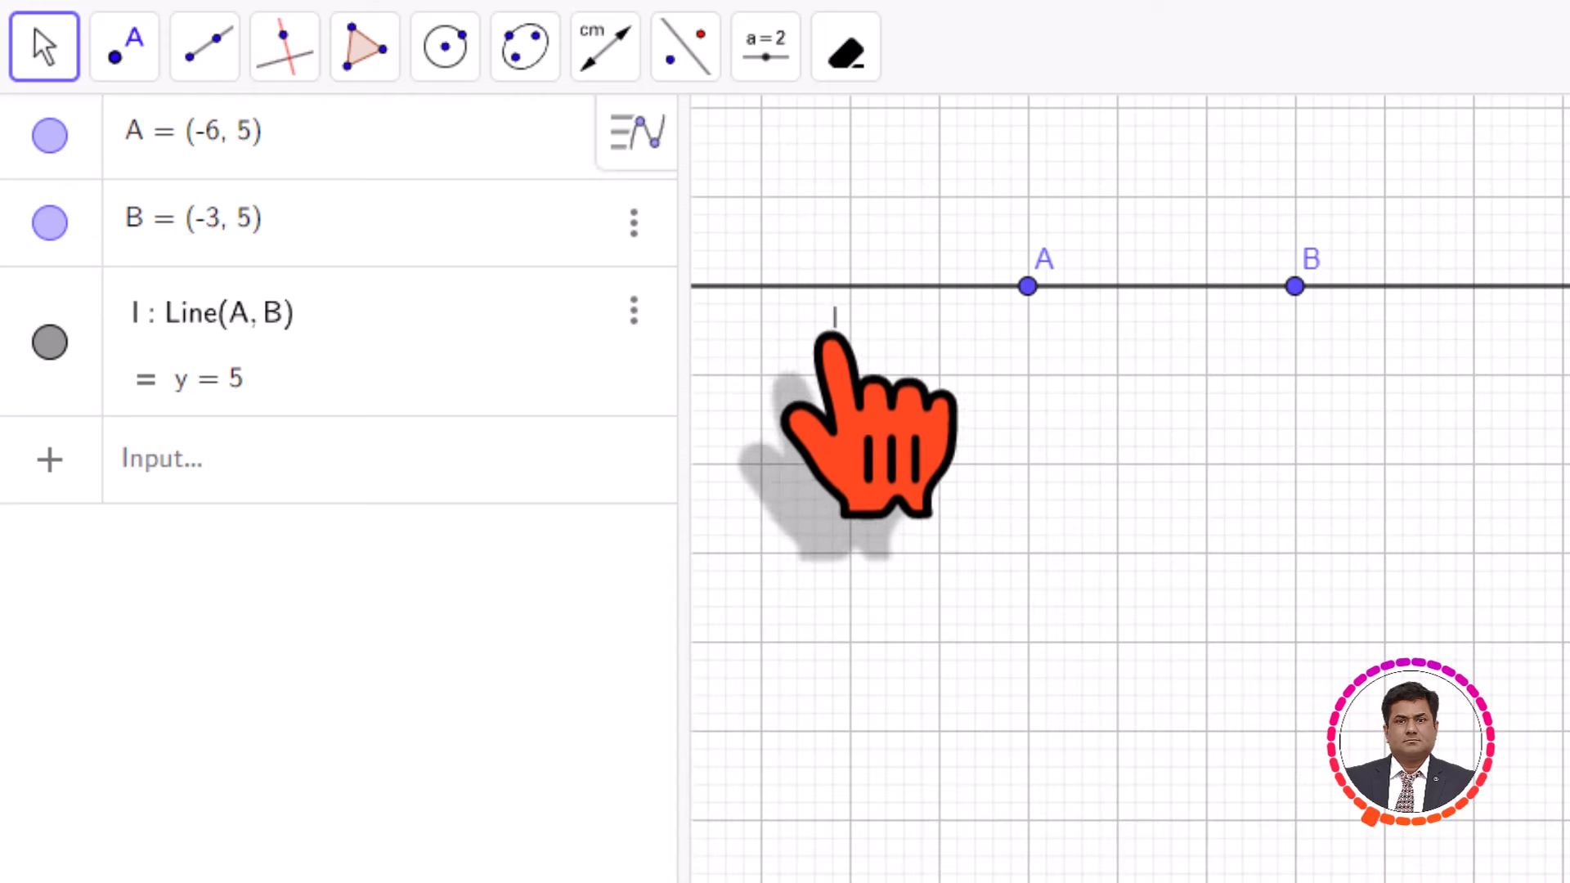
left_click_drag(831, 333, 805, 327)
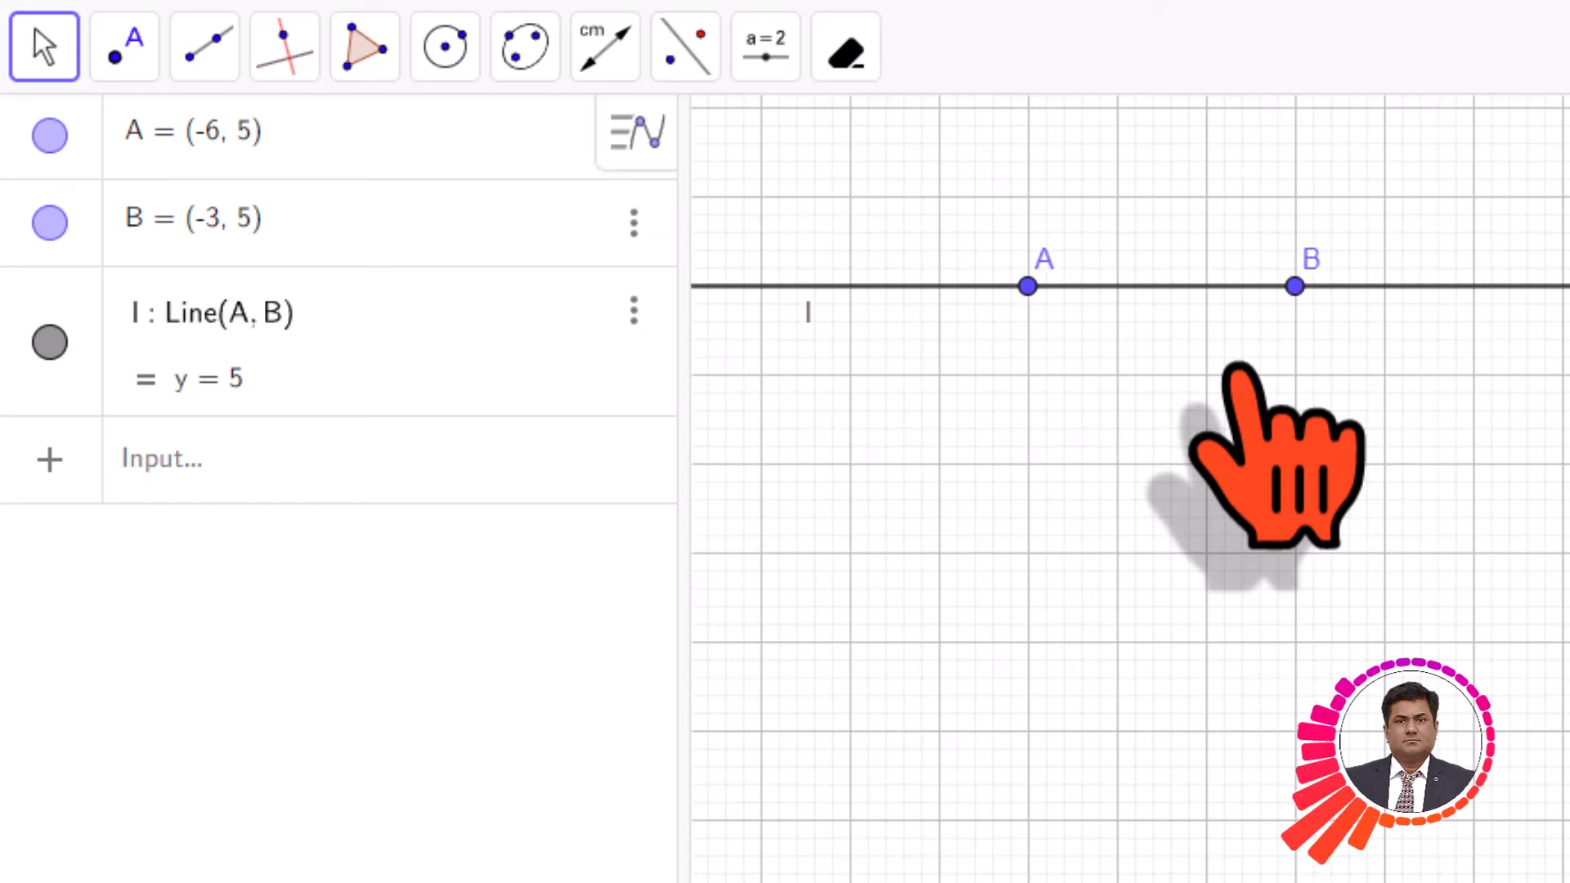
Place two points below the line, C at (-6, 3) and D at (-2, 3).
left_click(124, 46)
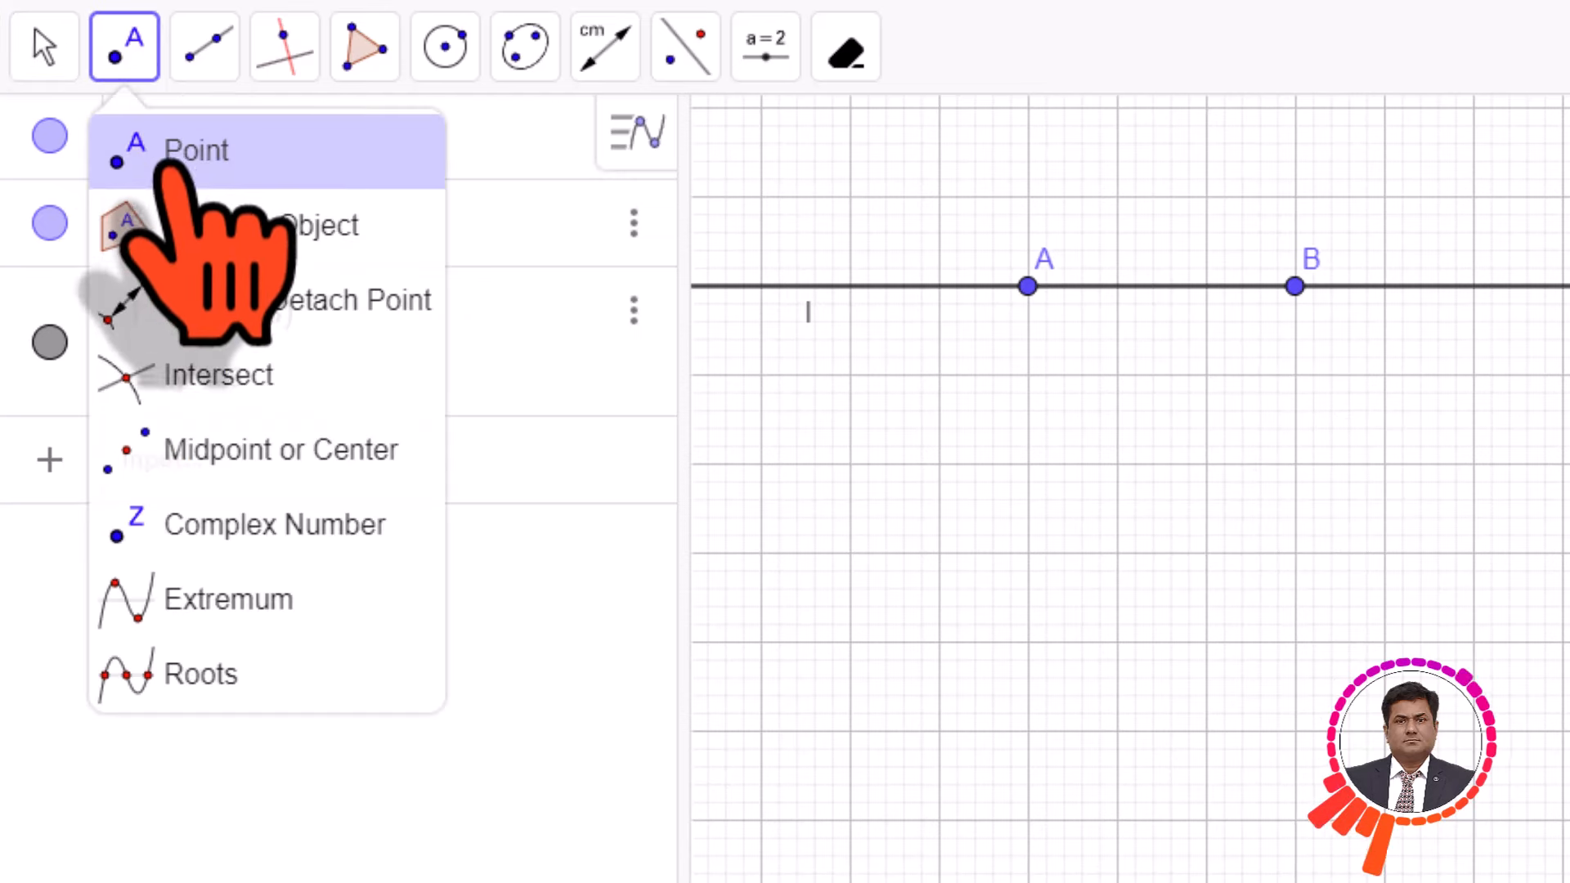
left_click(209, 150)
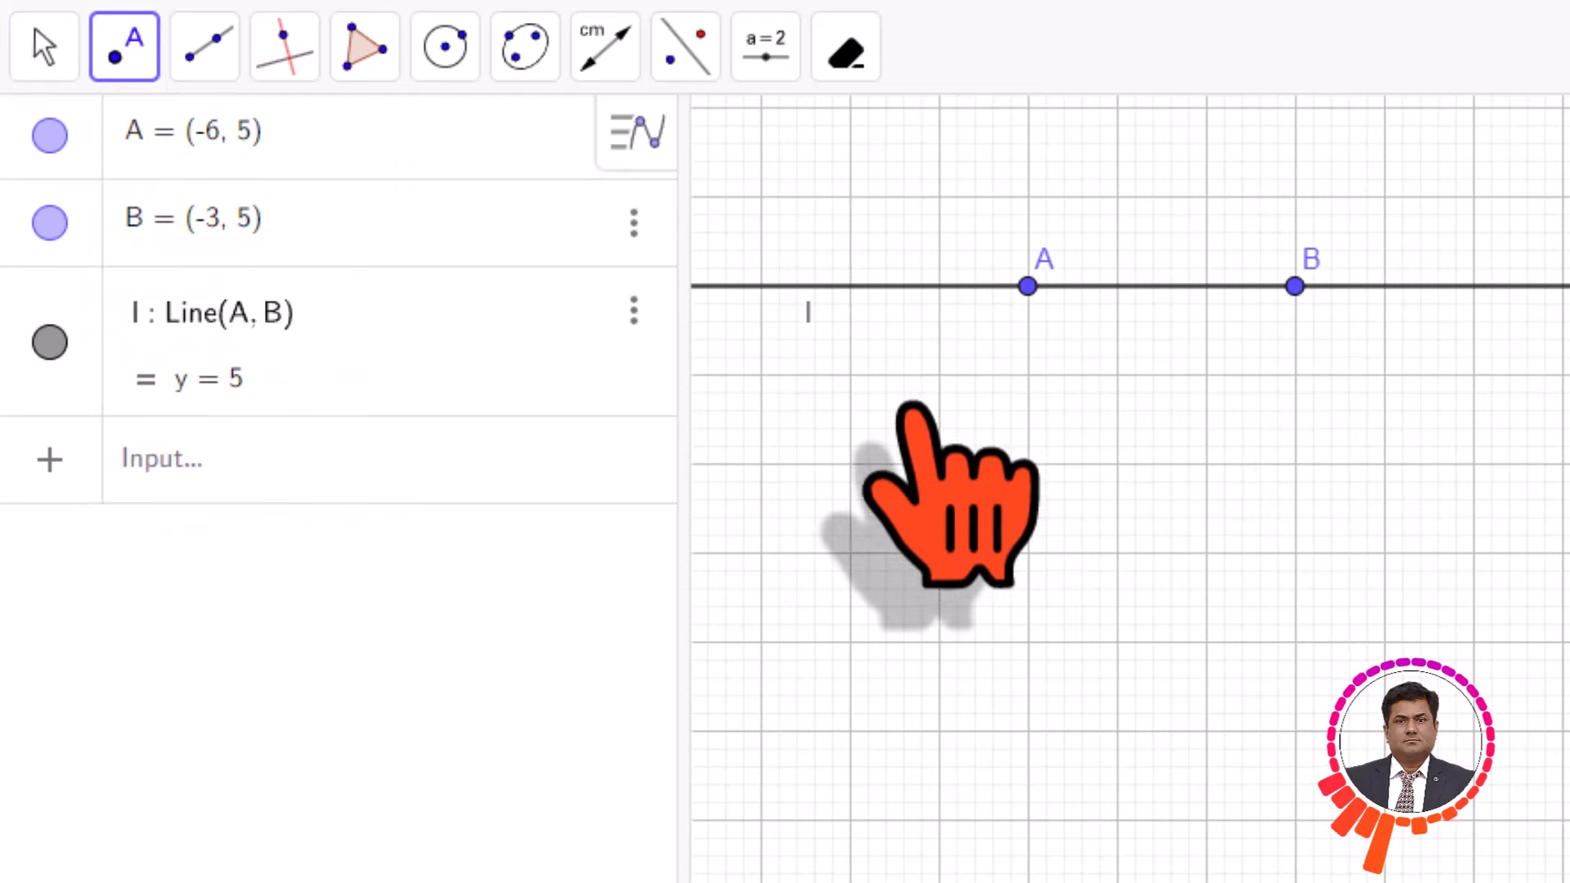
left_click(1028, 463)
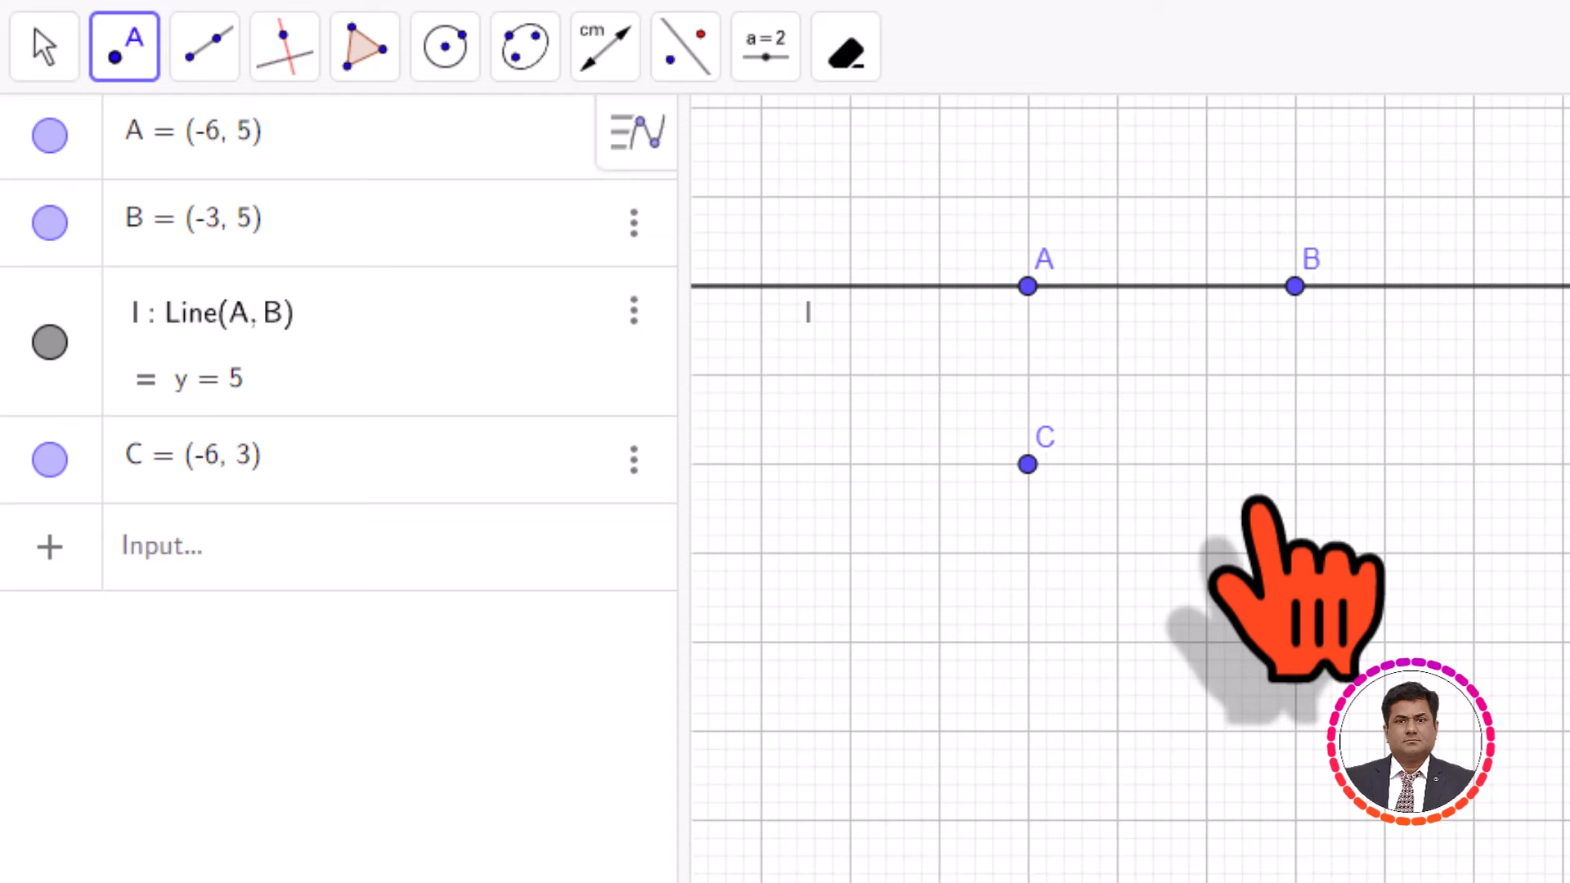
left_click(1384, 464)
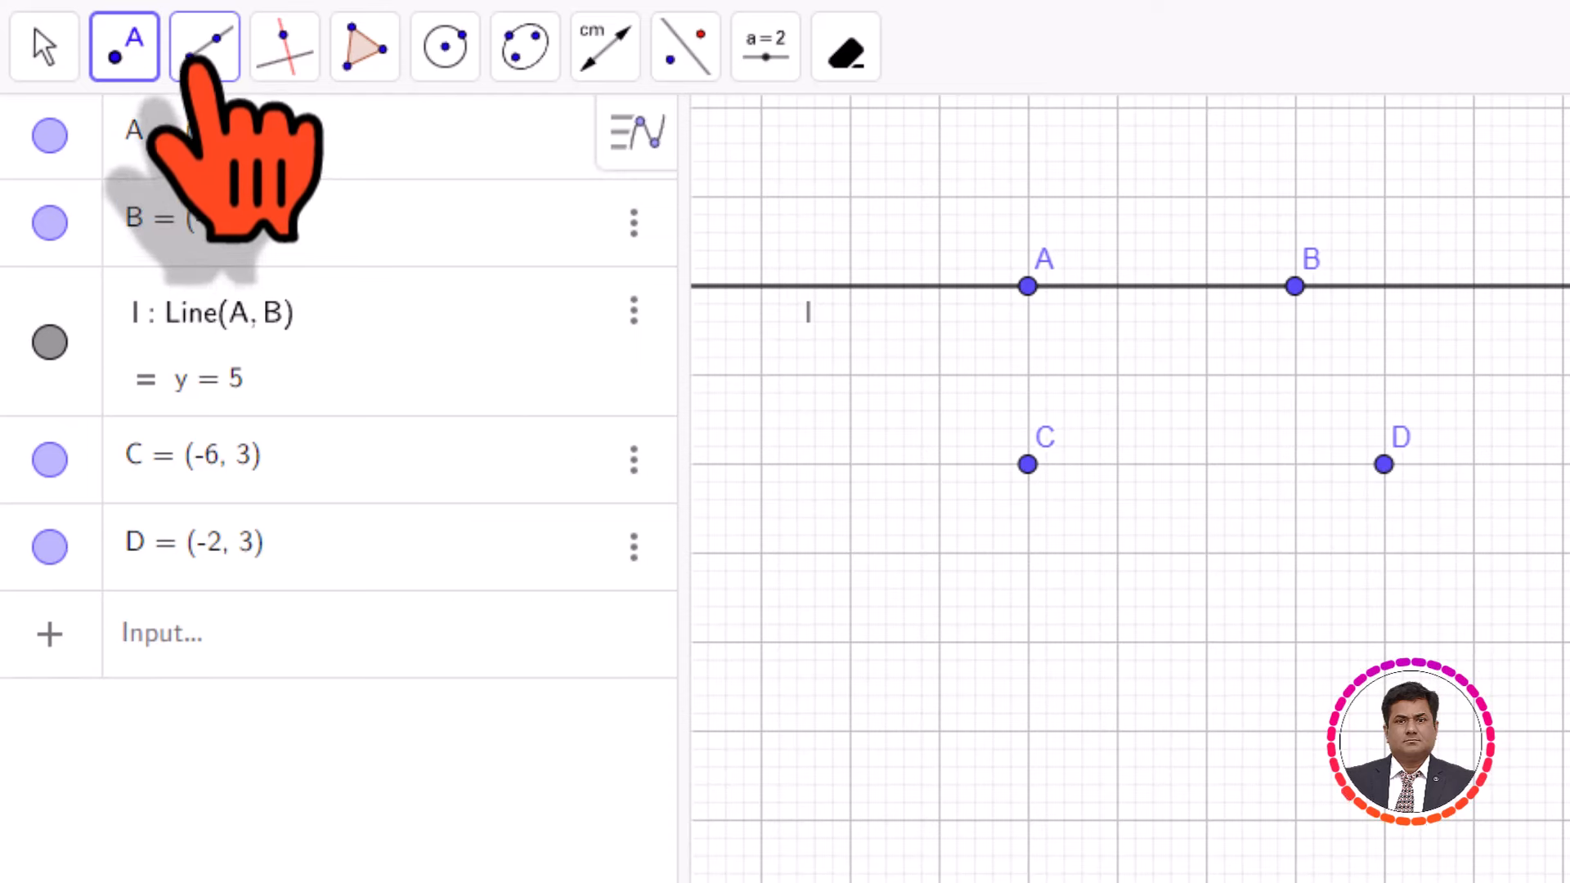
Draw a line through points C and D with the Line tool.
left_click(200, 59)
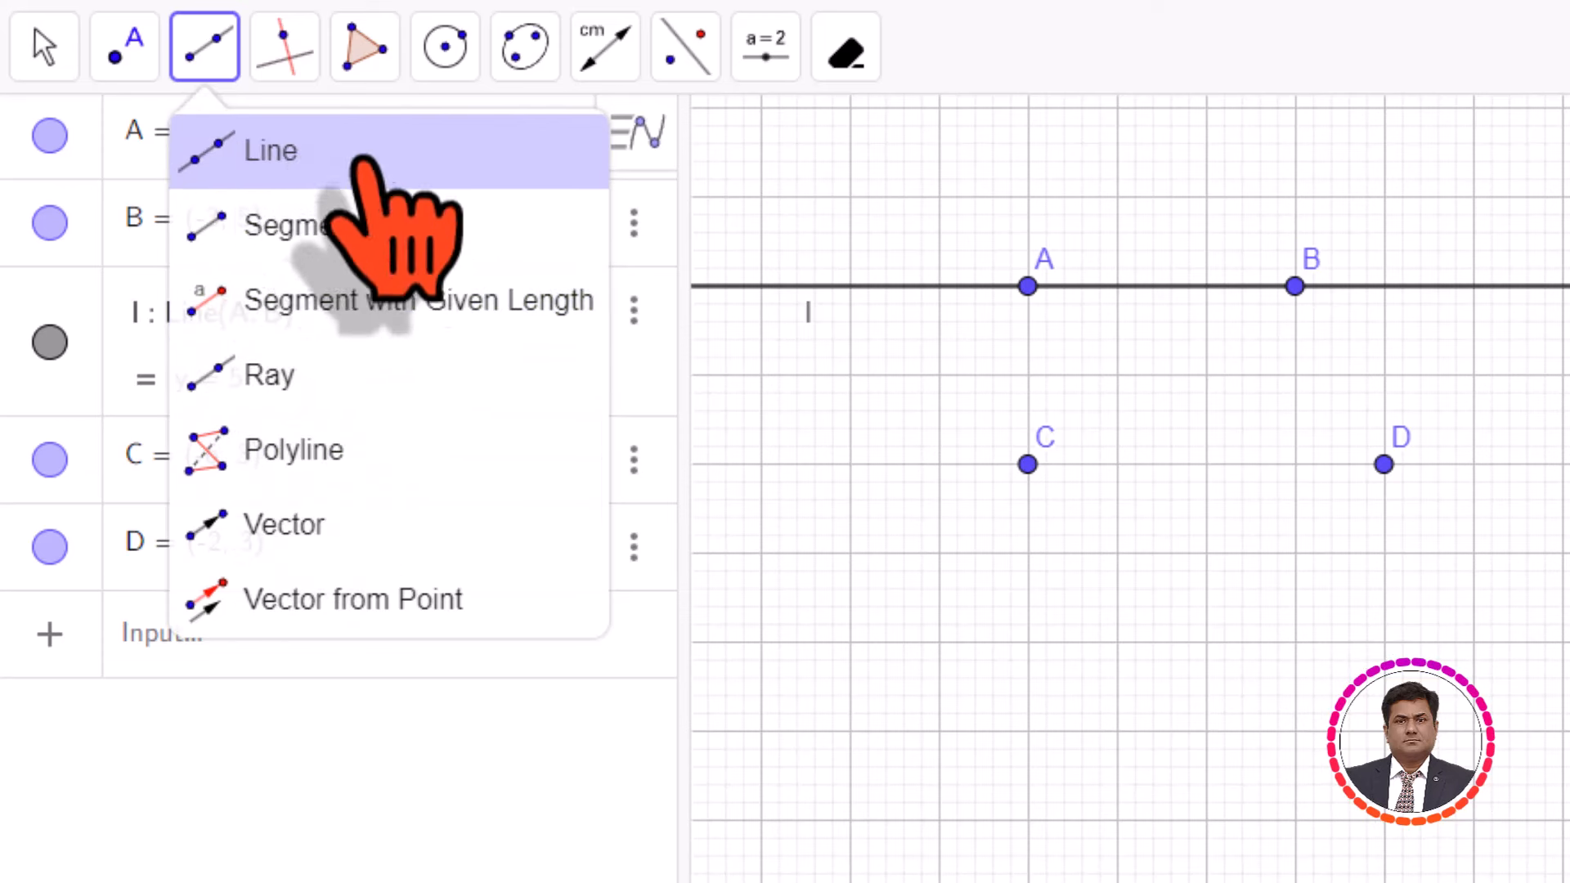
left_click(360, 164)
left_click(1028, 464)
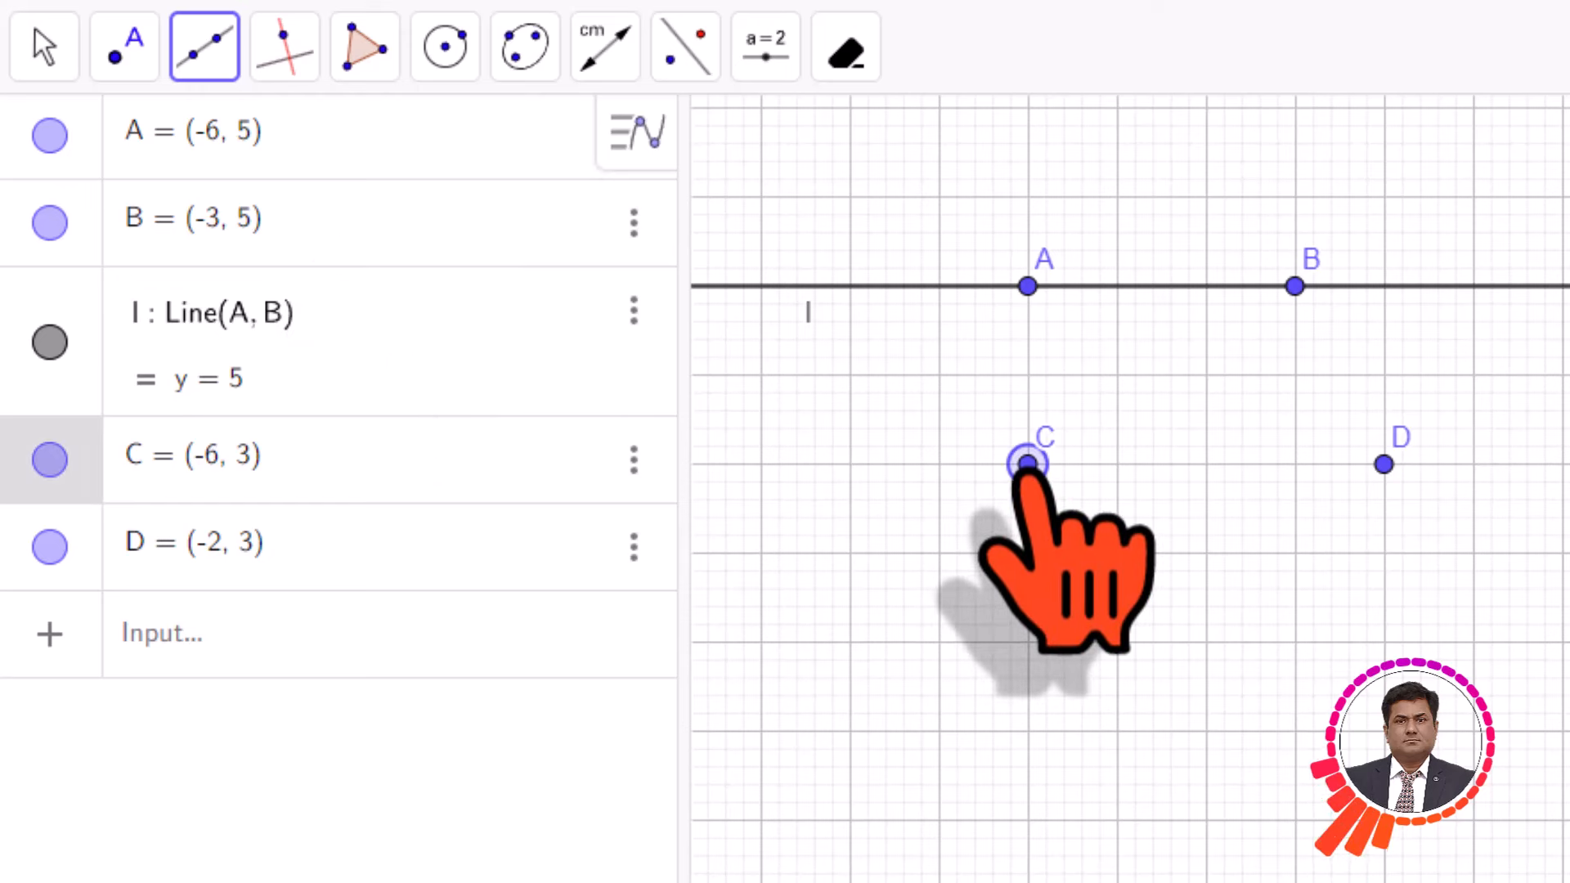
left_click(1383, 464)
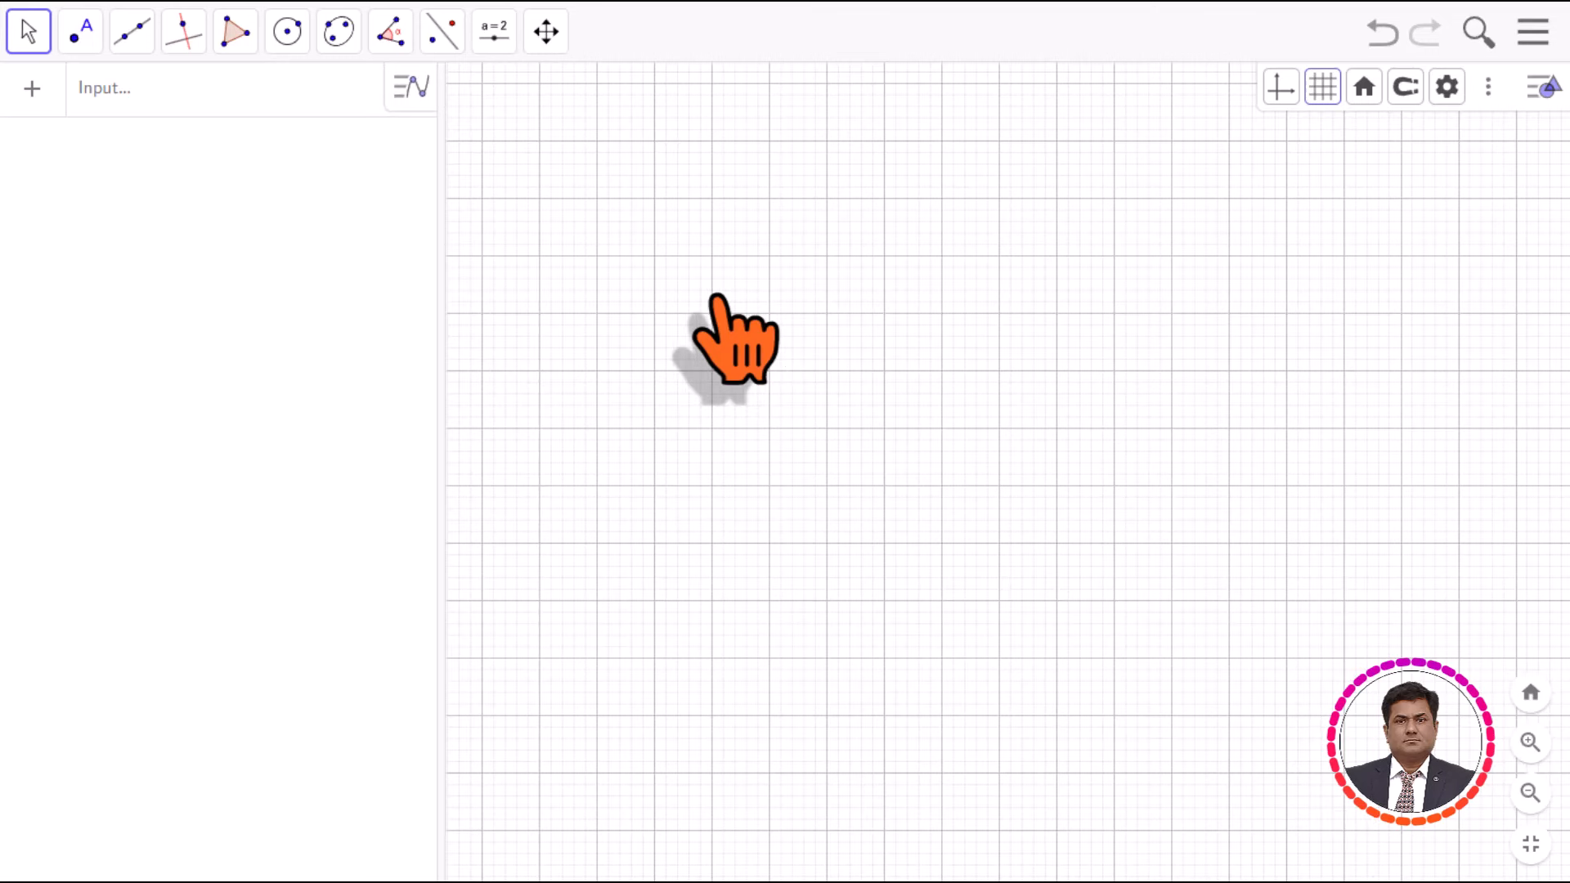
Place points A at (-5, 4) and B at (-1, 4) on the empty grid.
left_click(135, 33)
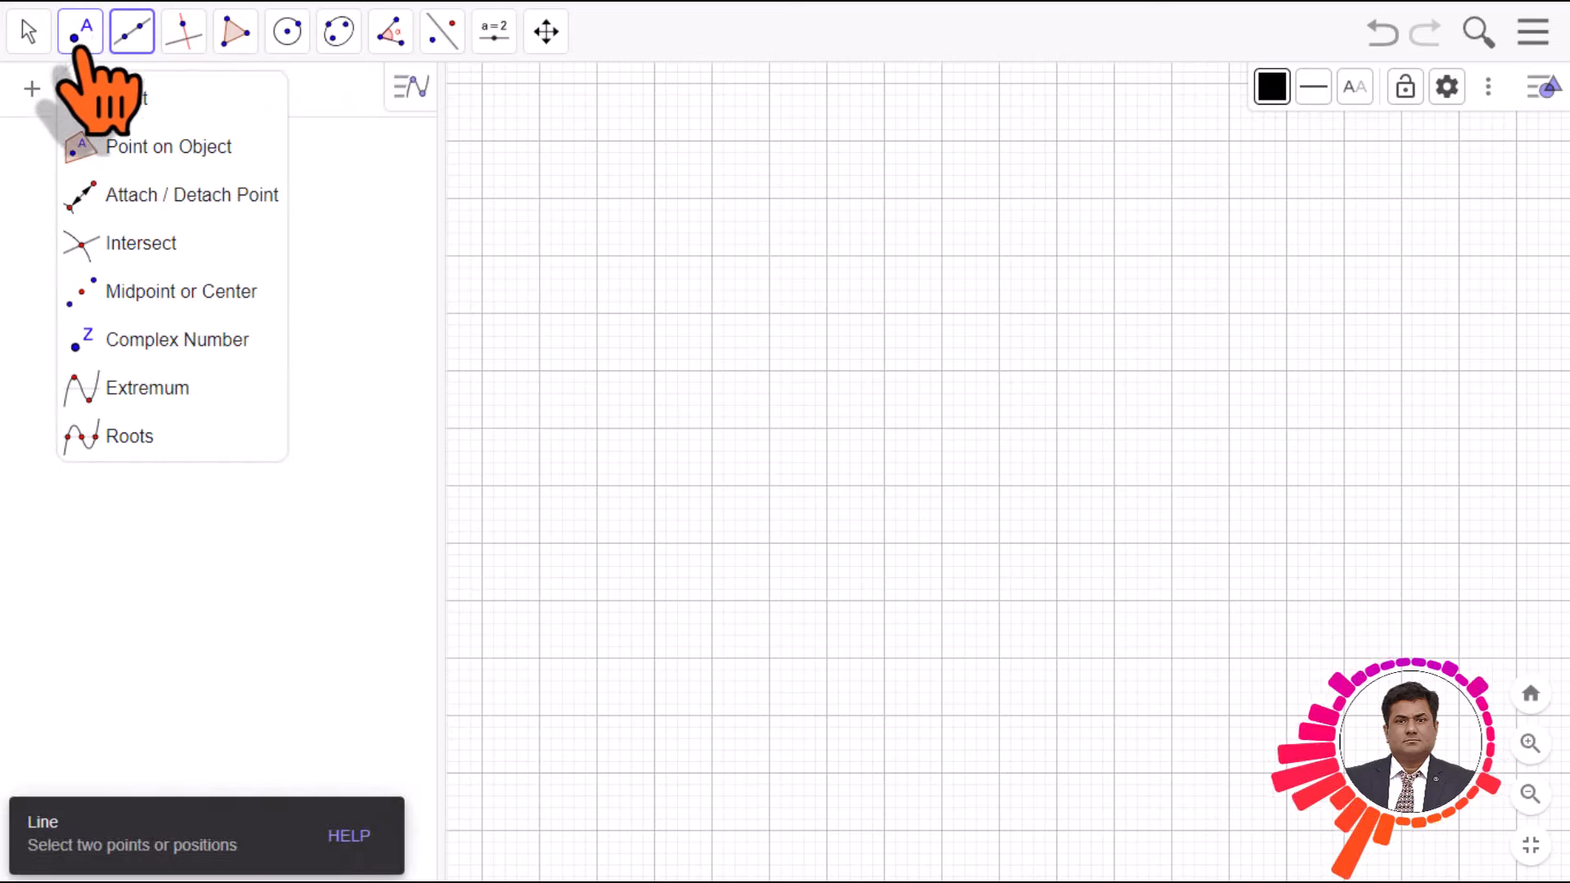
left_click(82, 100)
left_click(78, 100)
left_click(711, 198)
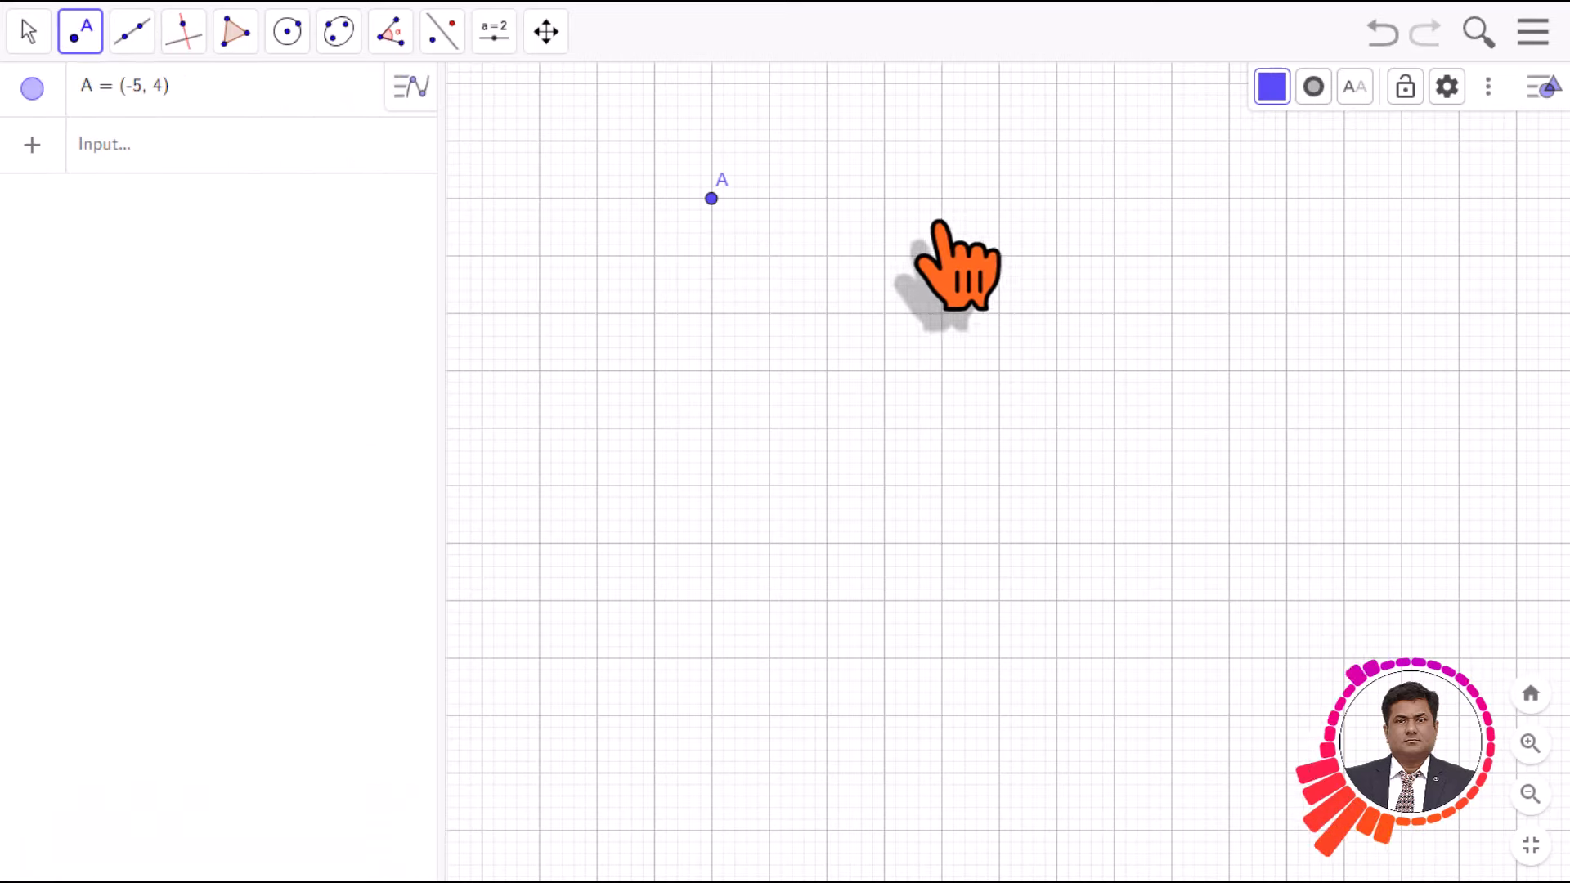
Draw a line through points A and B with the Line tool.
left_click(131, 31)
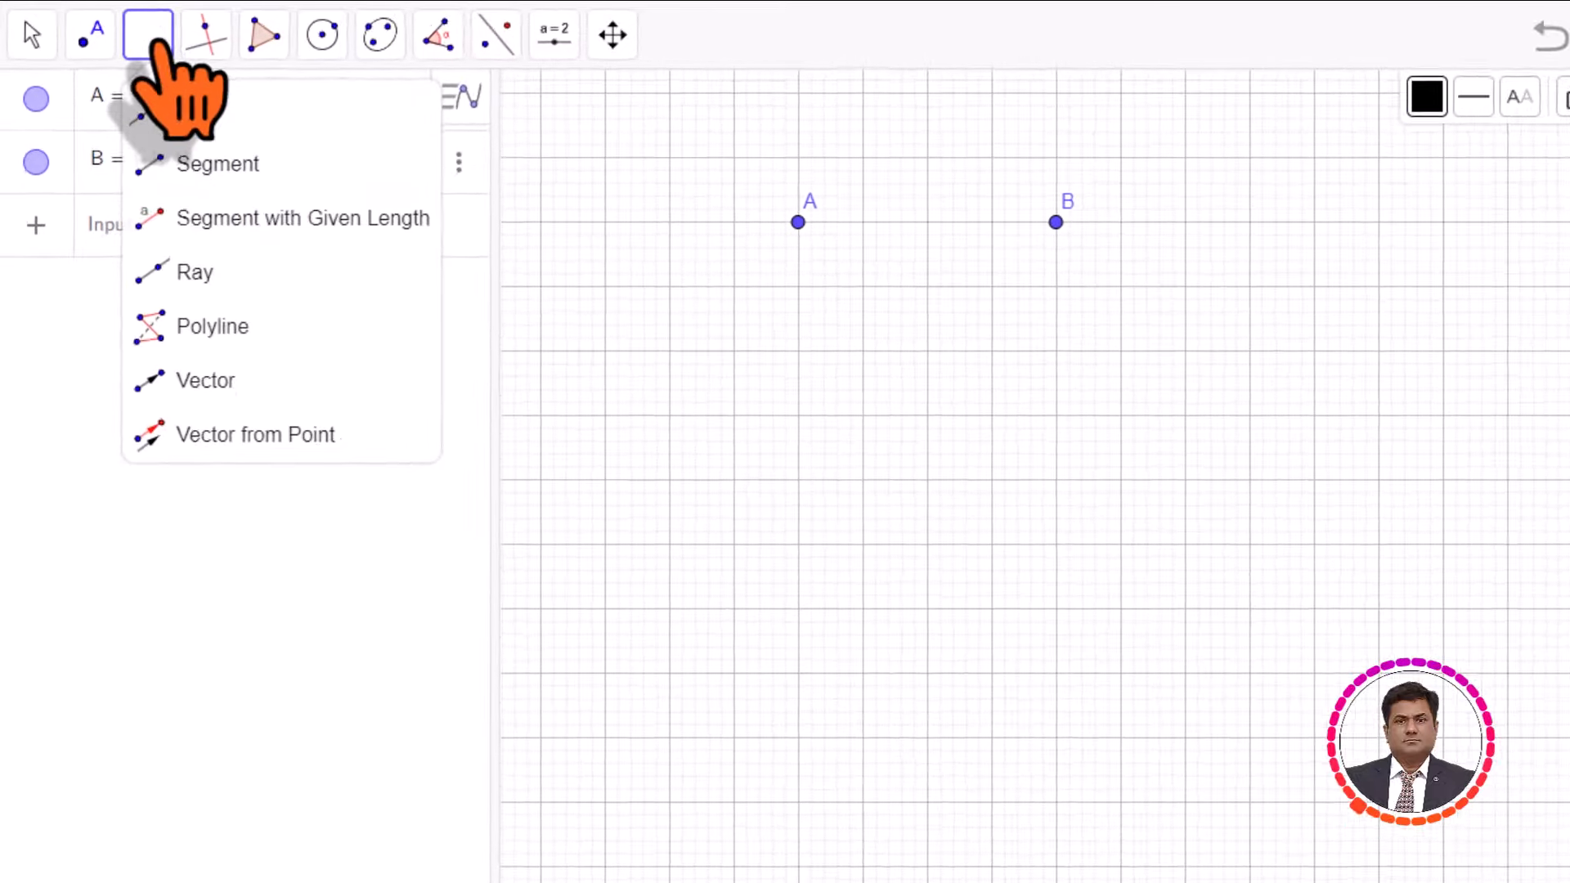
left_click(151, 145)
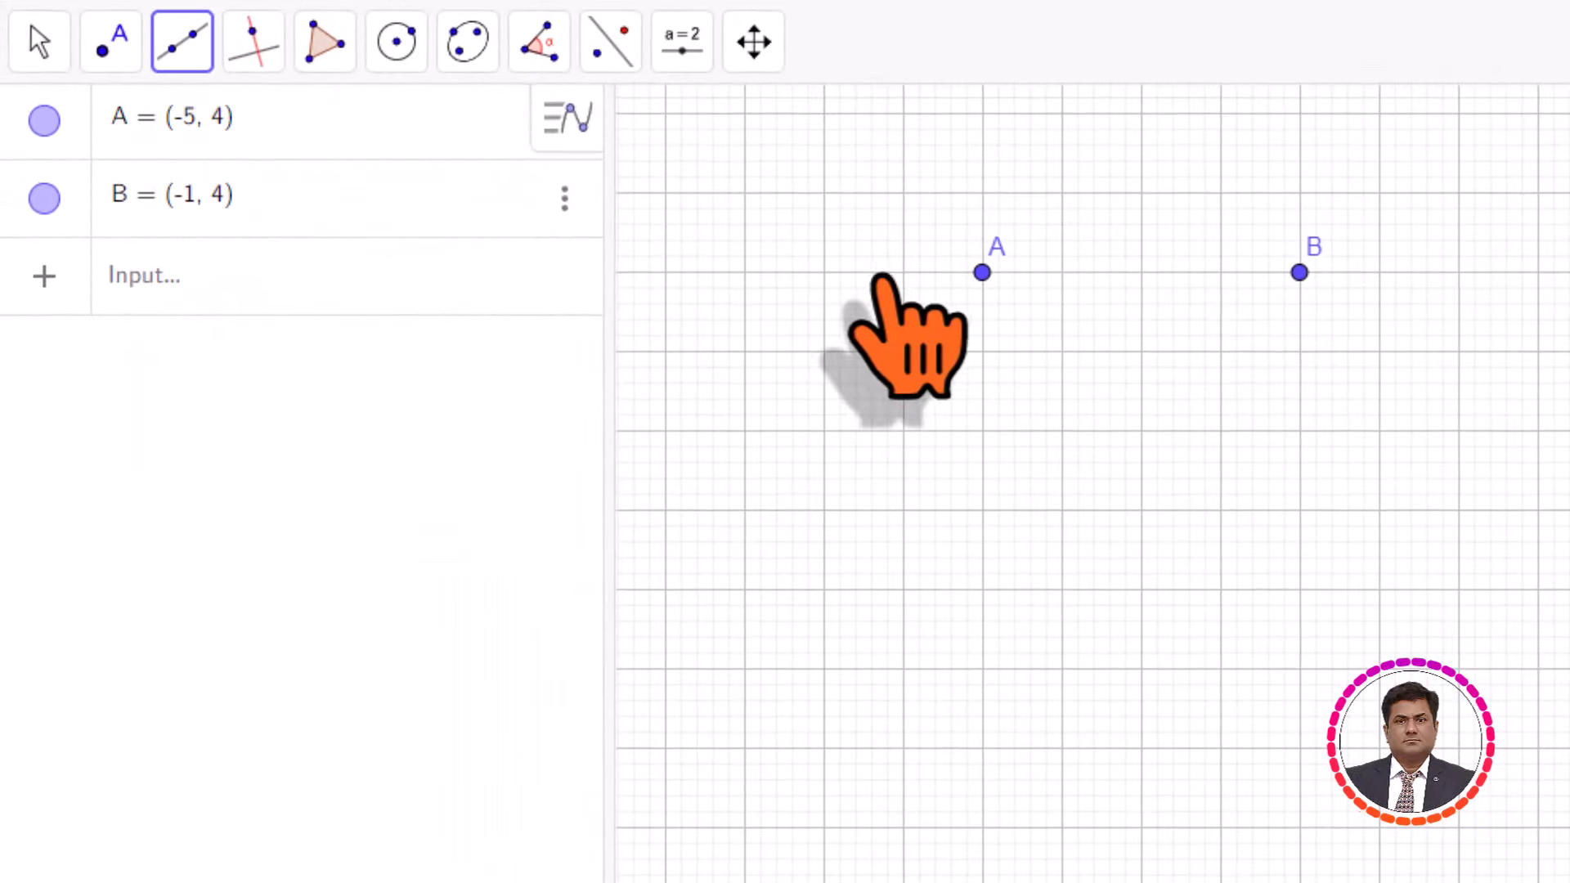
left_click(982, 272)
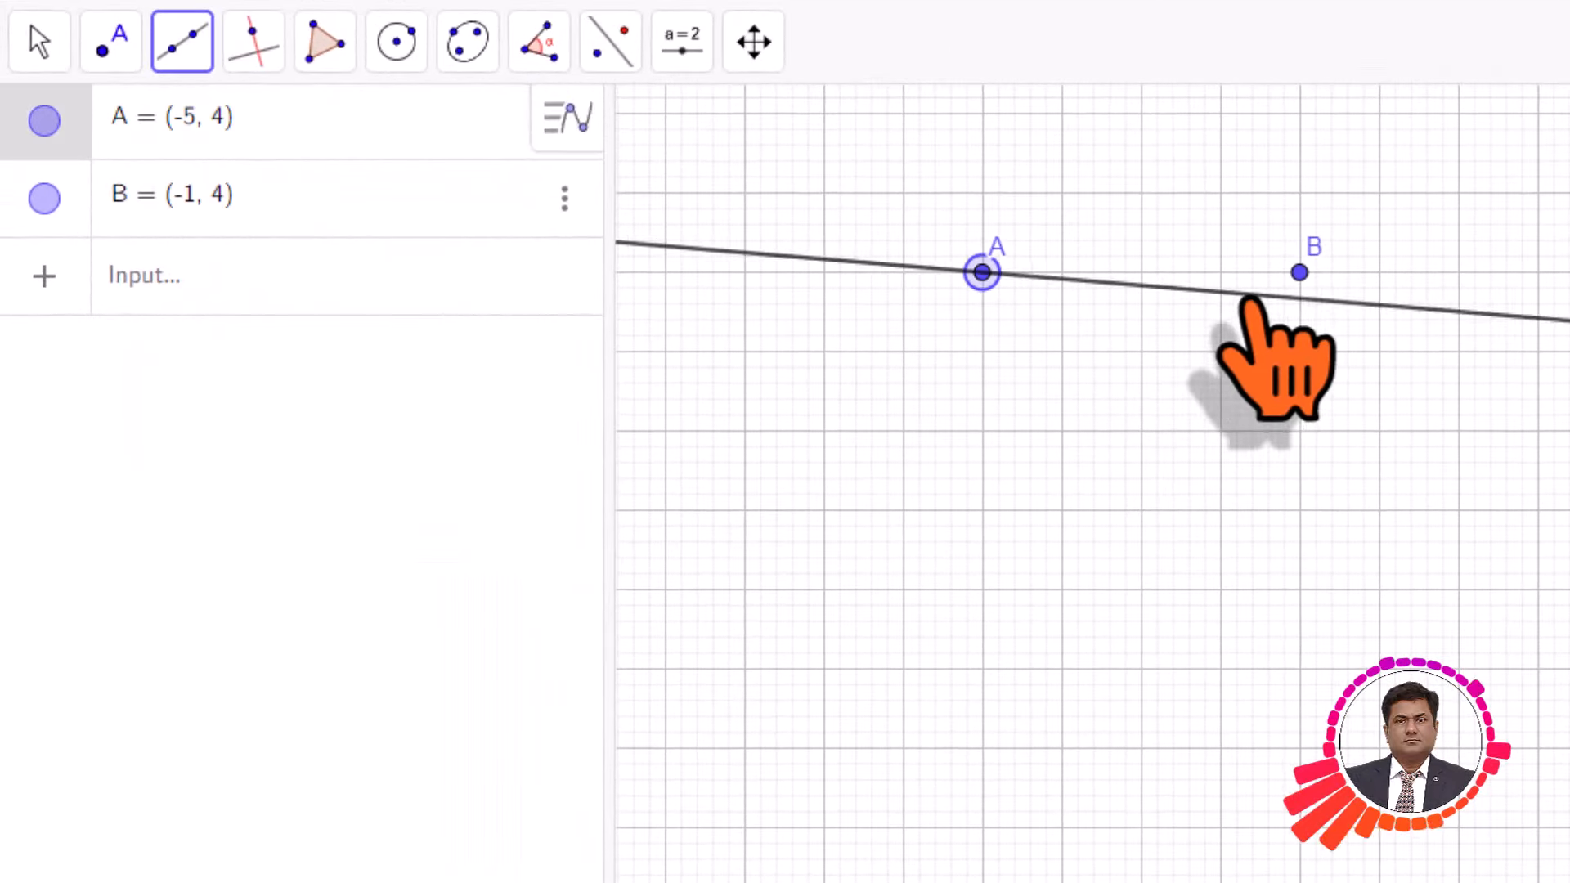
left_click(1299, 274)
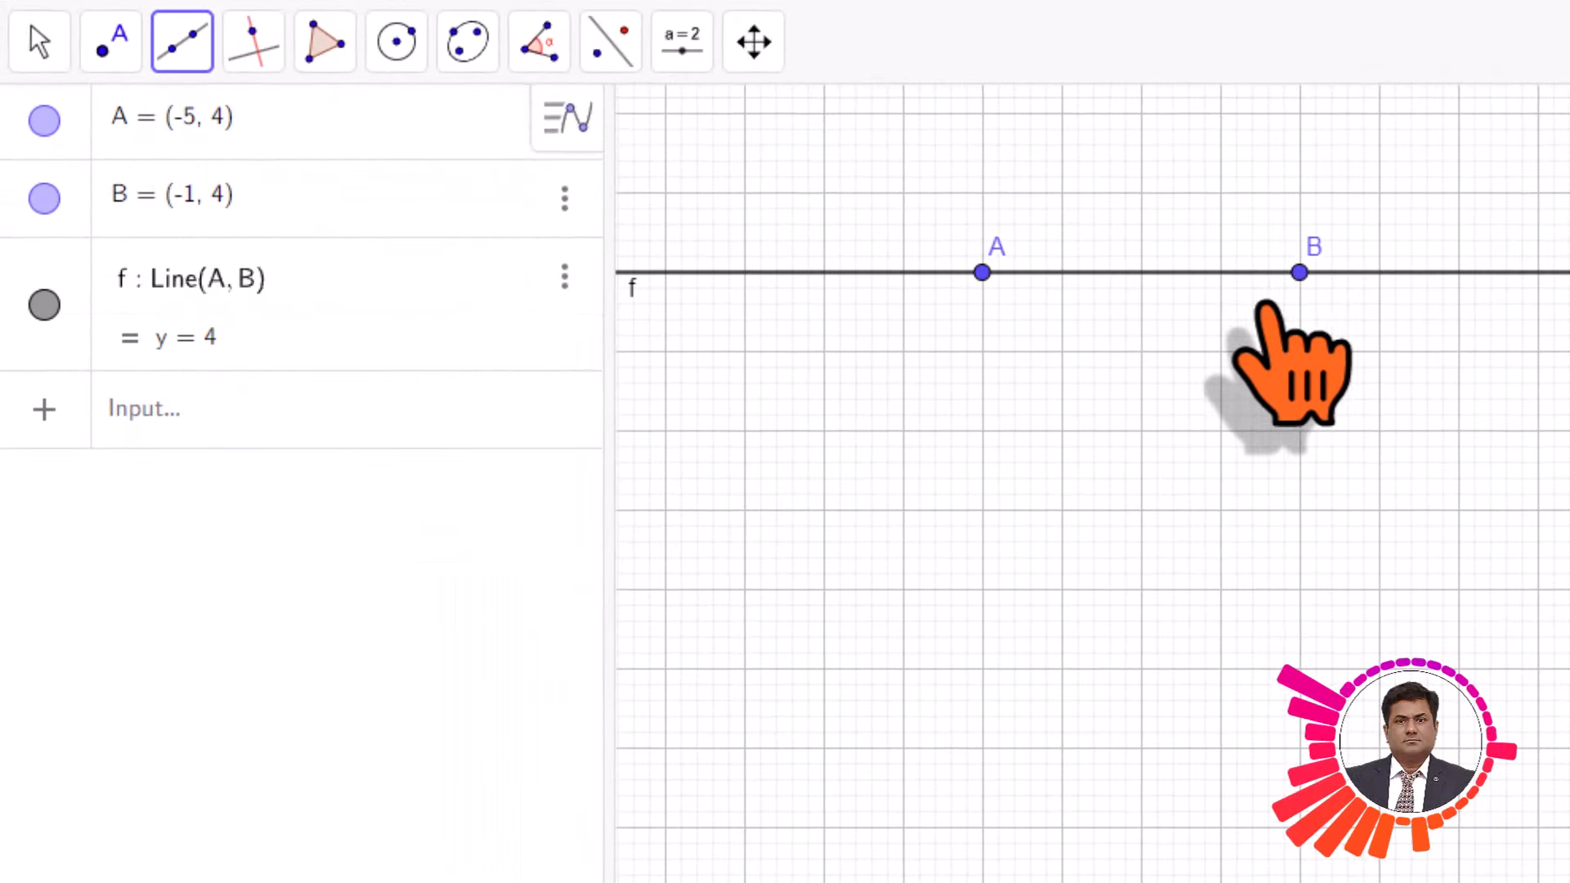
Place point C at (-3, 2), below the line through A and B.
left_click(91, 37)
left_click(122, 132)
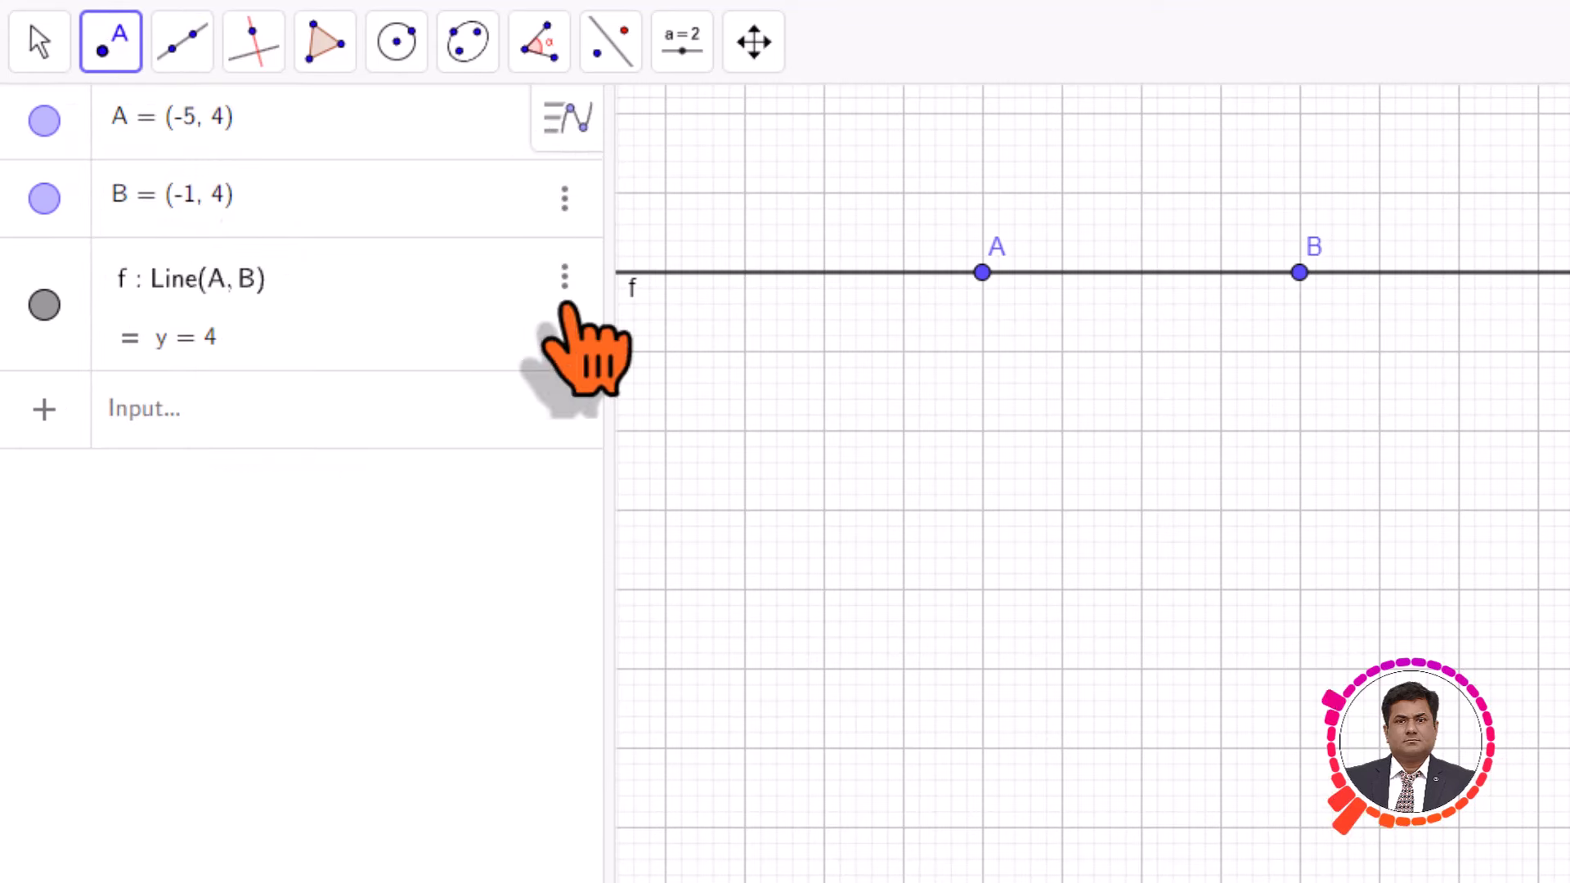
left_click(1140, 431)
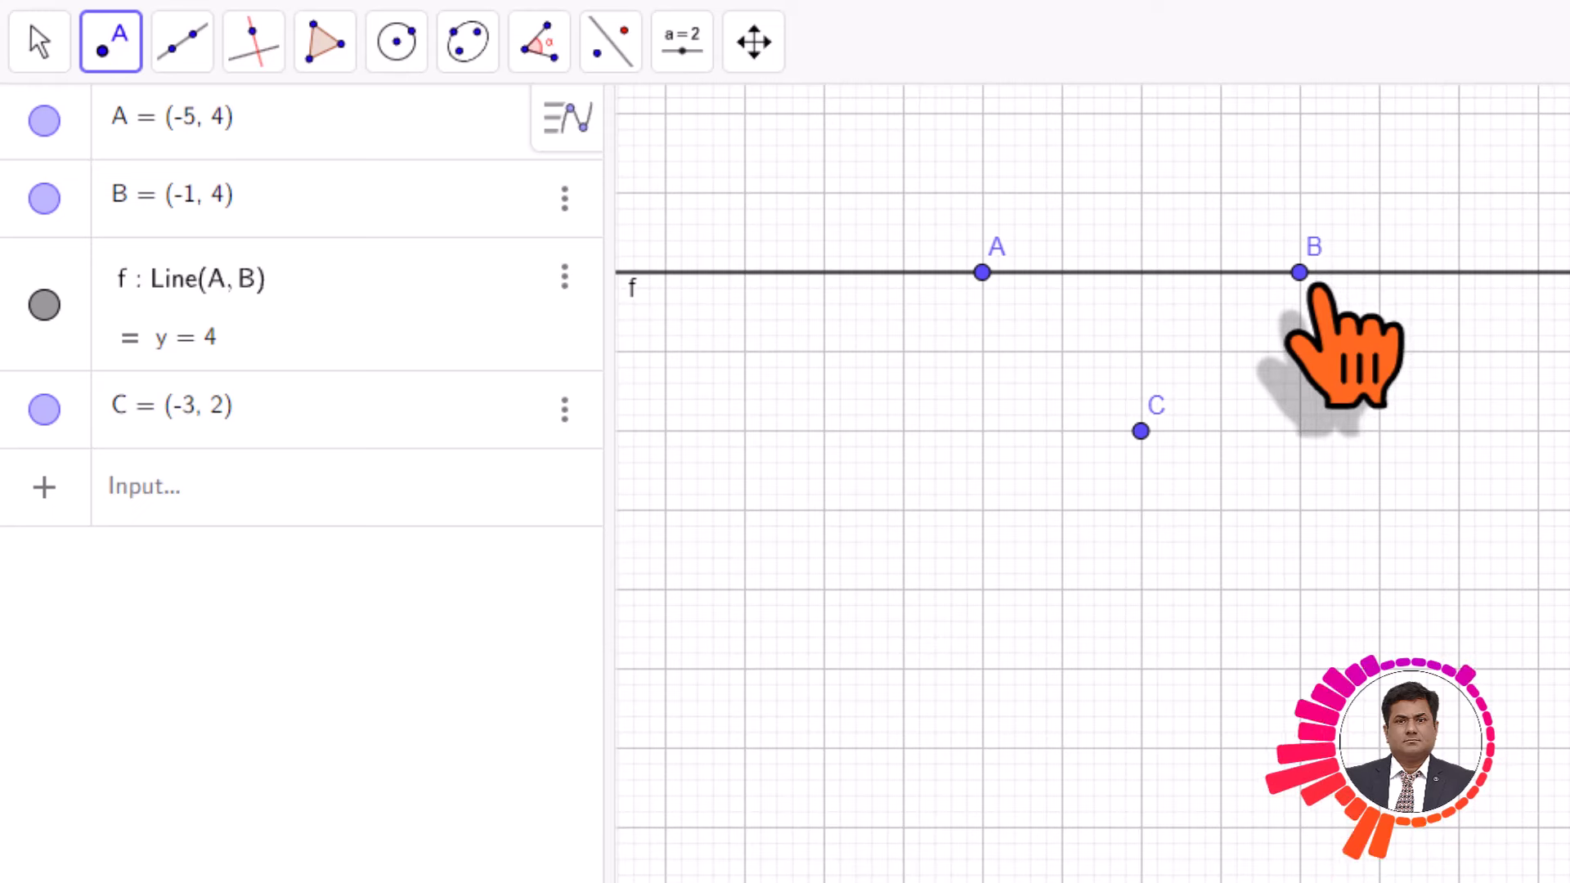
Construct a line through C parallel to the line through A and B with the Parallel Line tool.
left_click(183, 45)
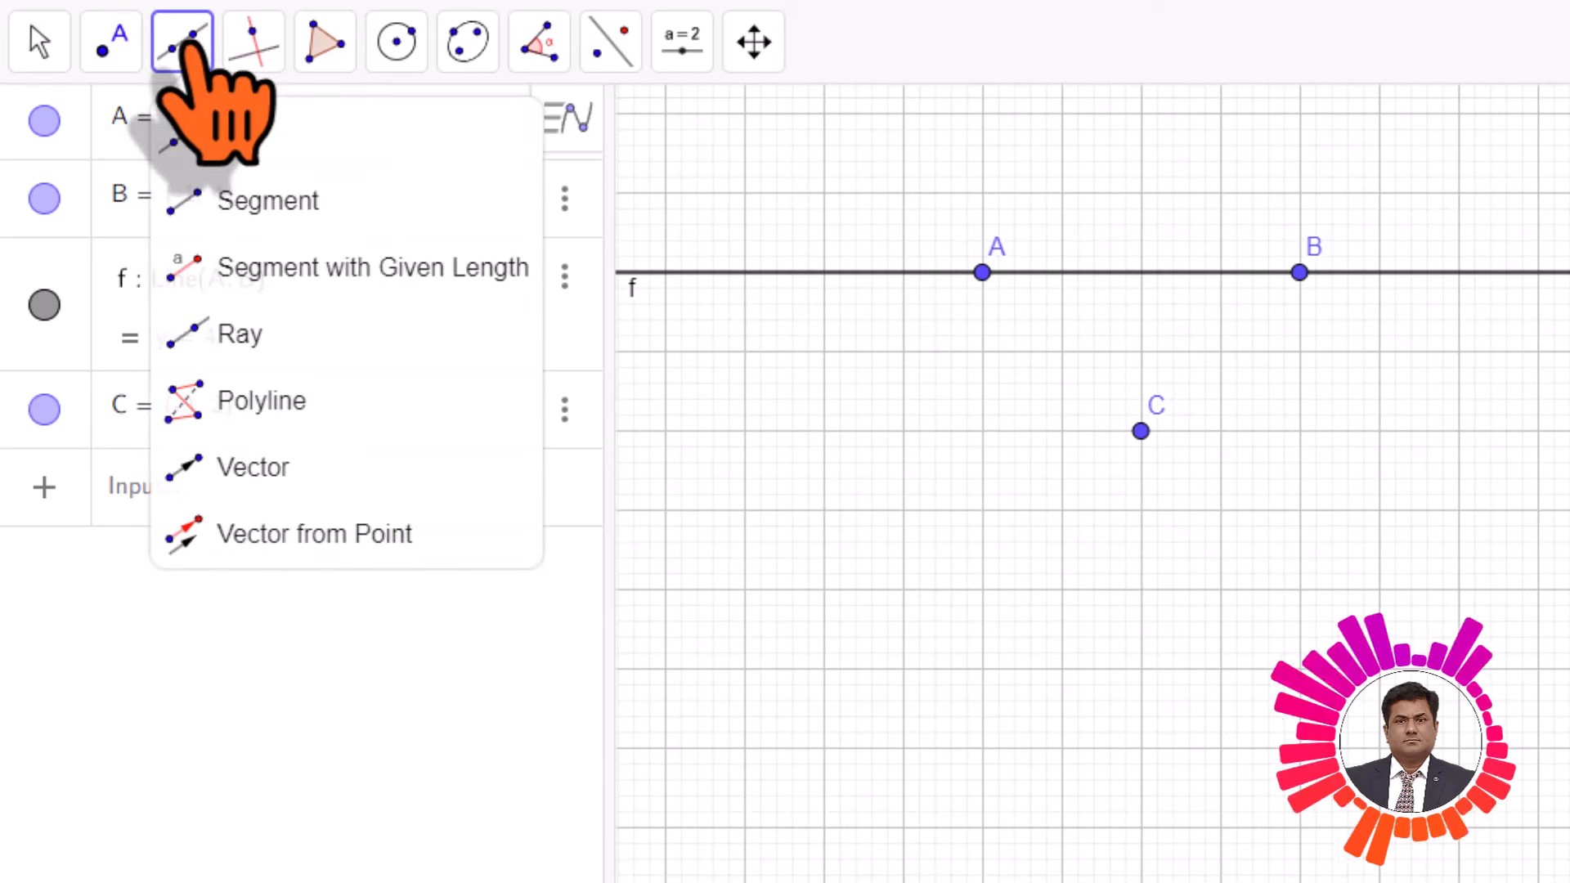
mouse_move(261, 53)
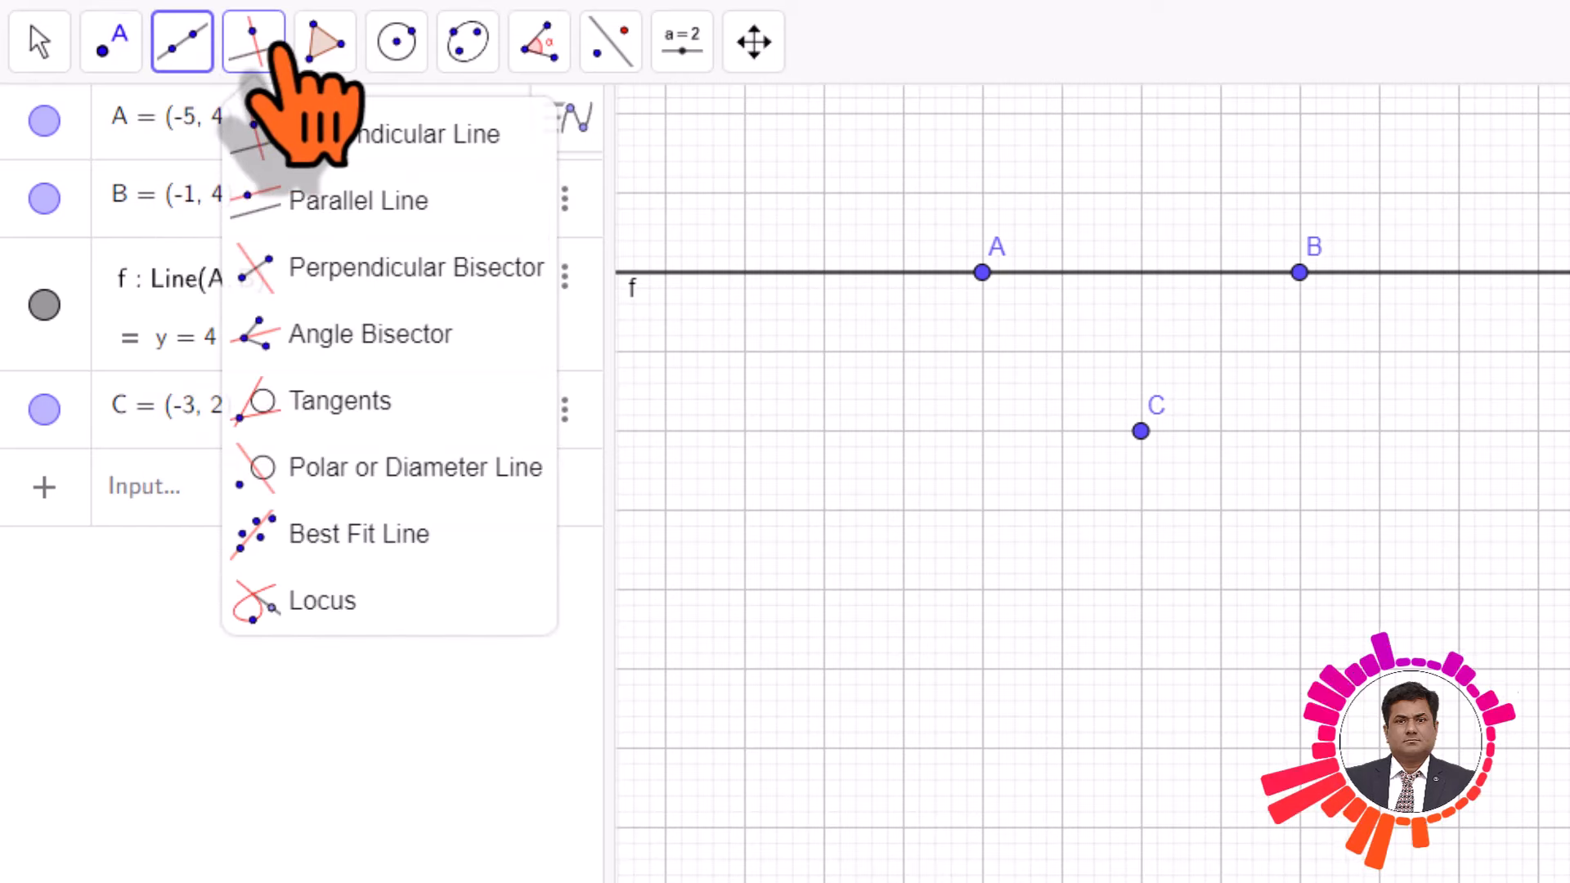
left_click(348, 211)
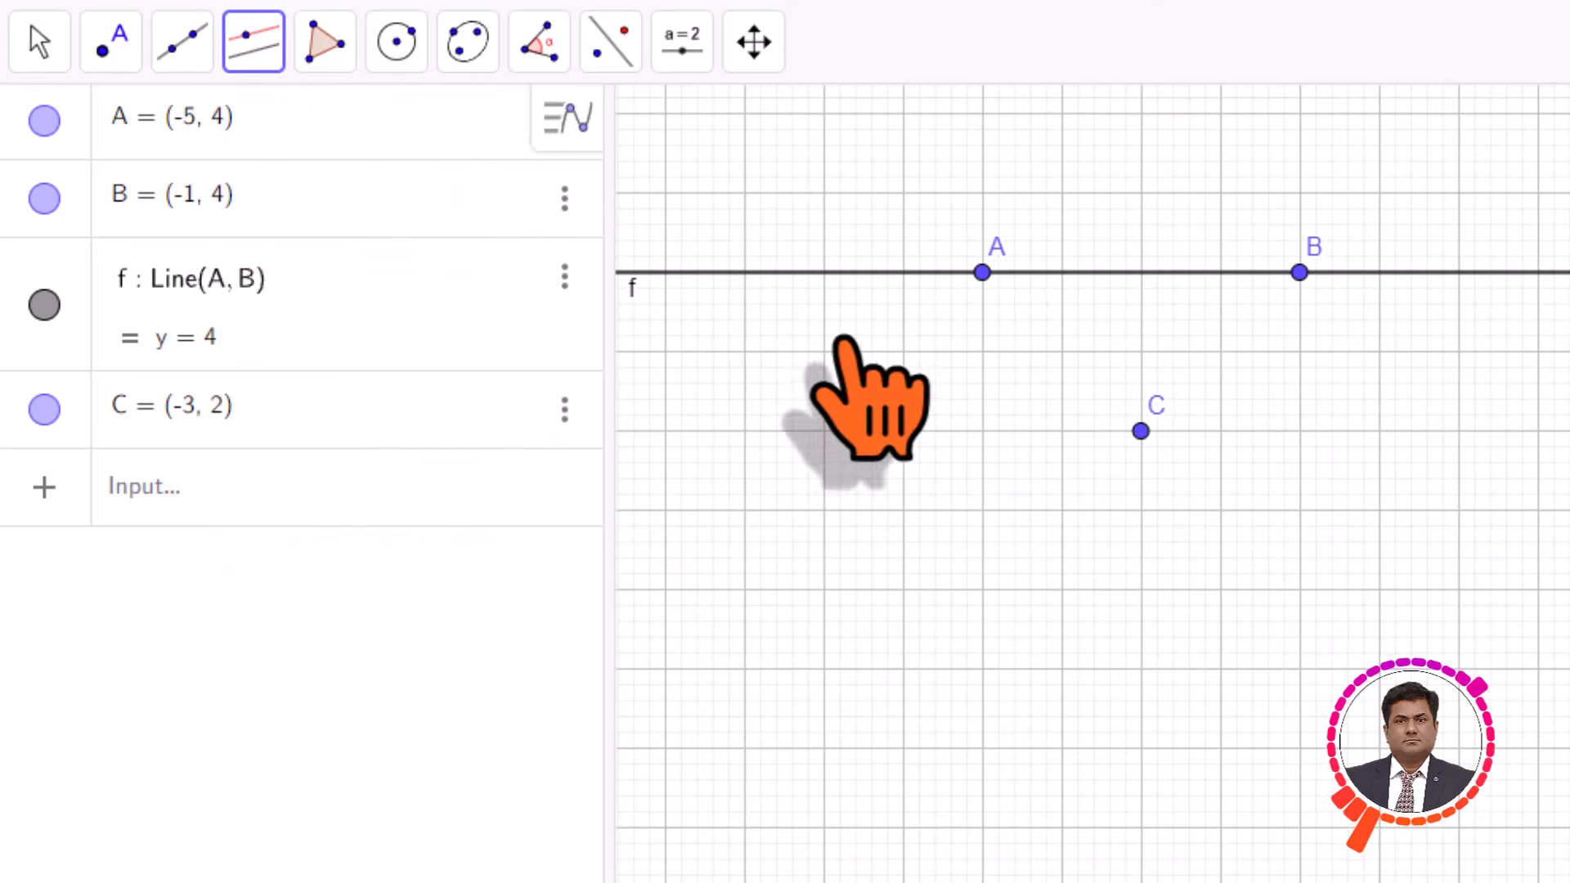
left_click(1127, 273)
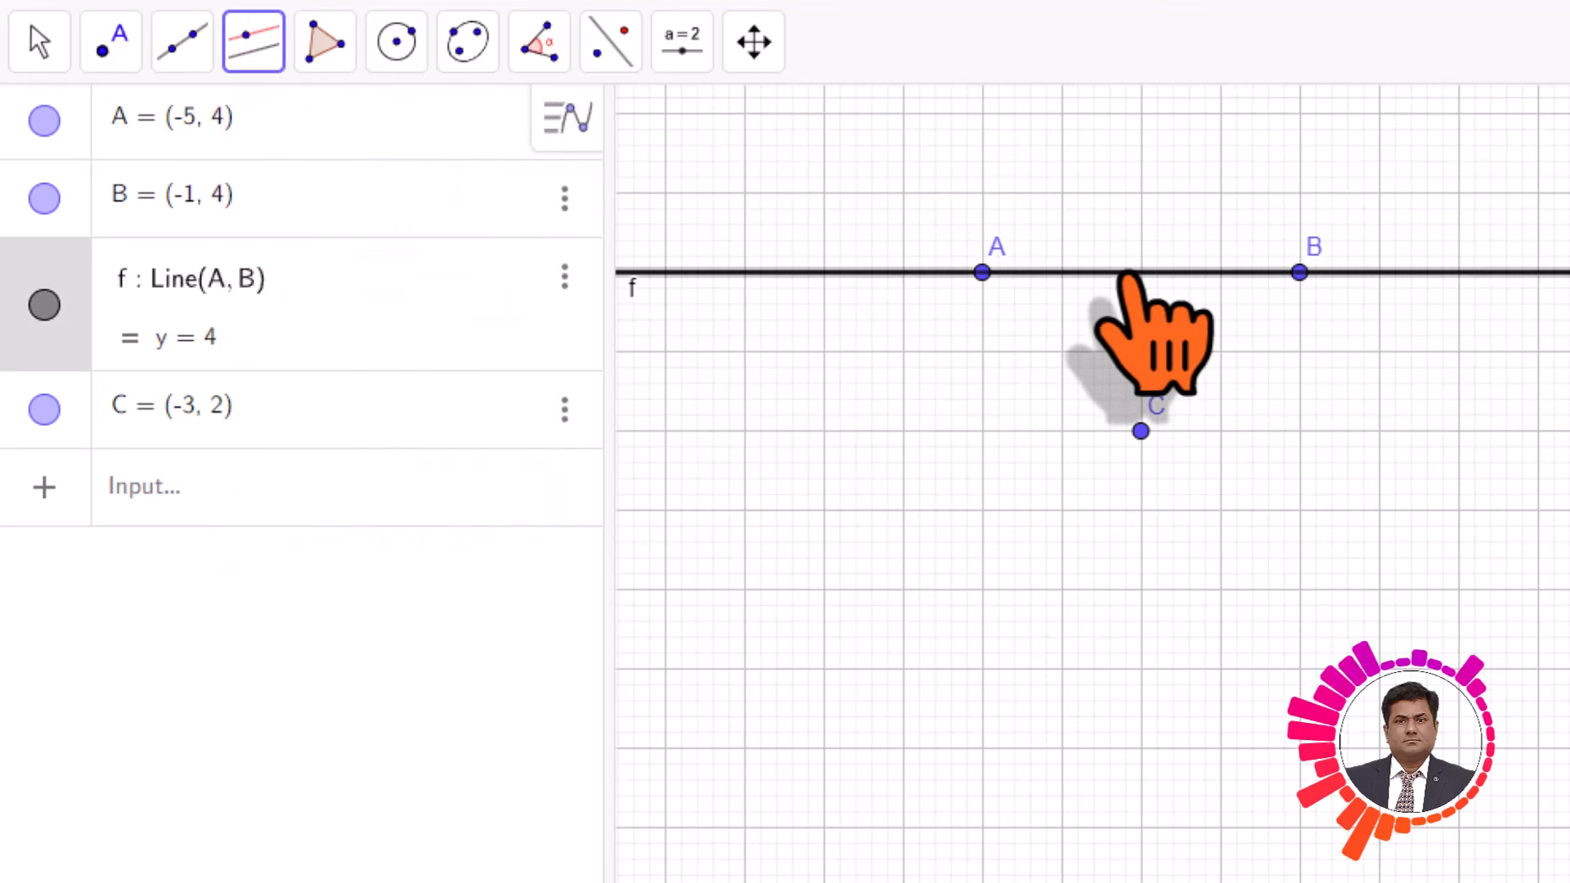
left_click(1141, 431)
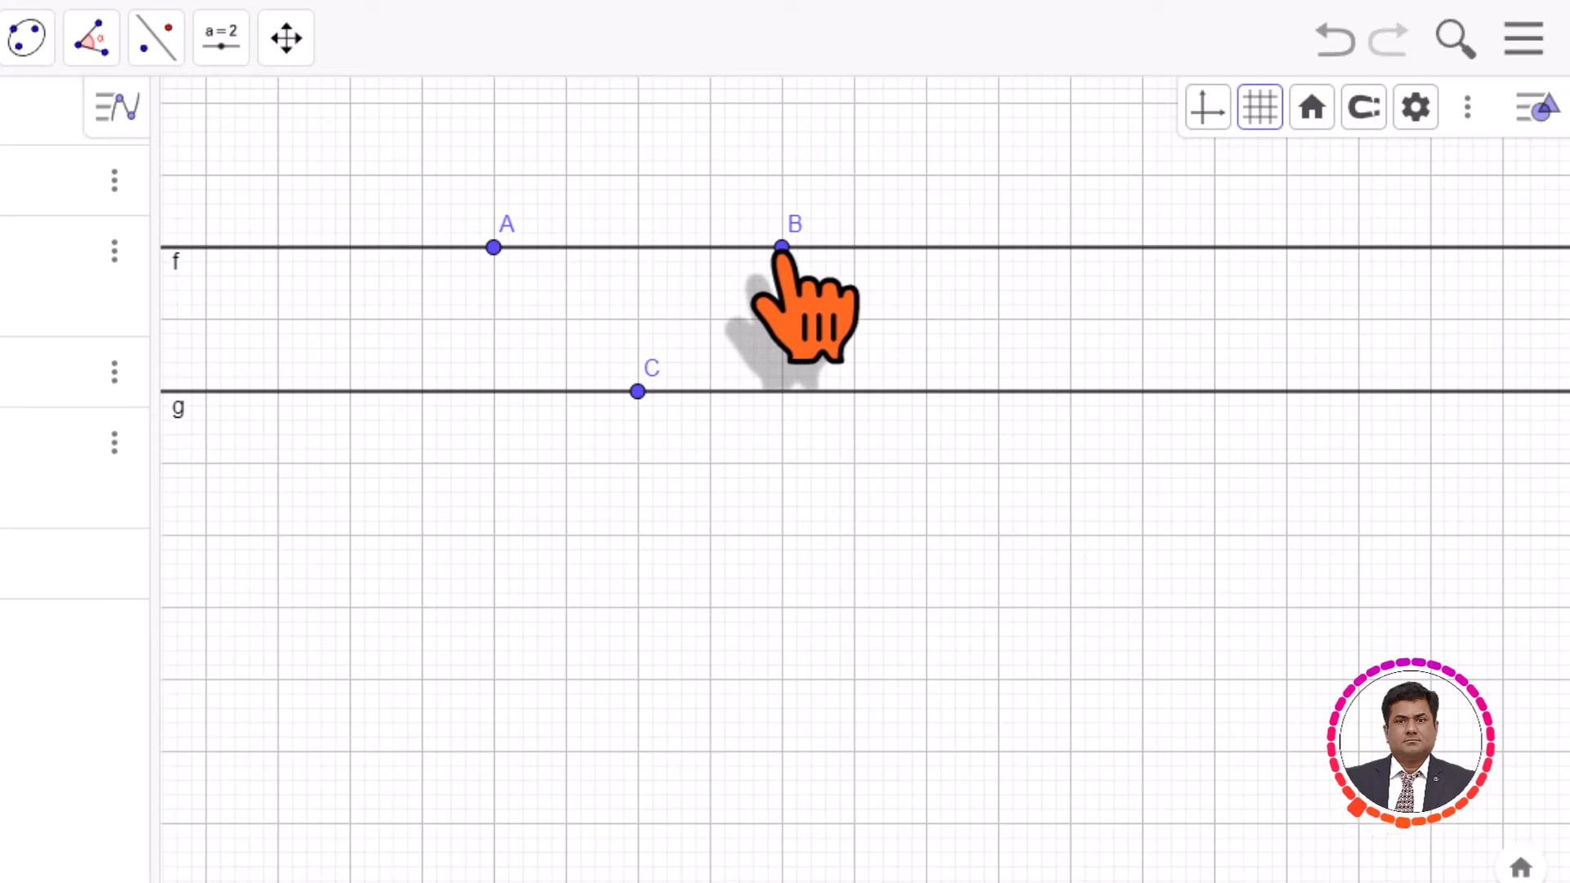
Move point B to test the parallel line, and undo back to only points A, B and line f.
left_click_drag(781, 247, 852, 247)
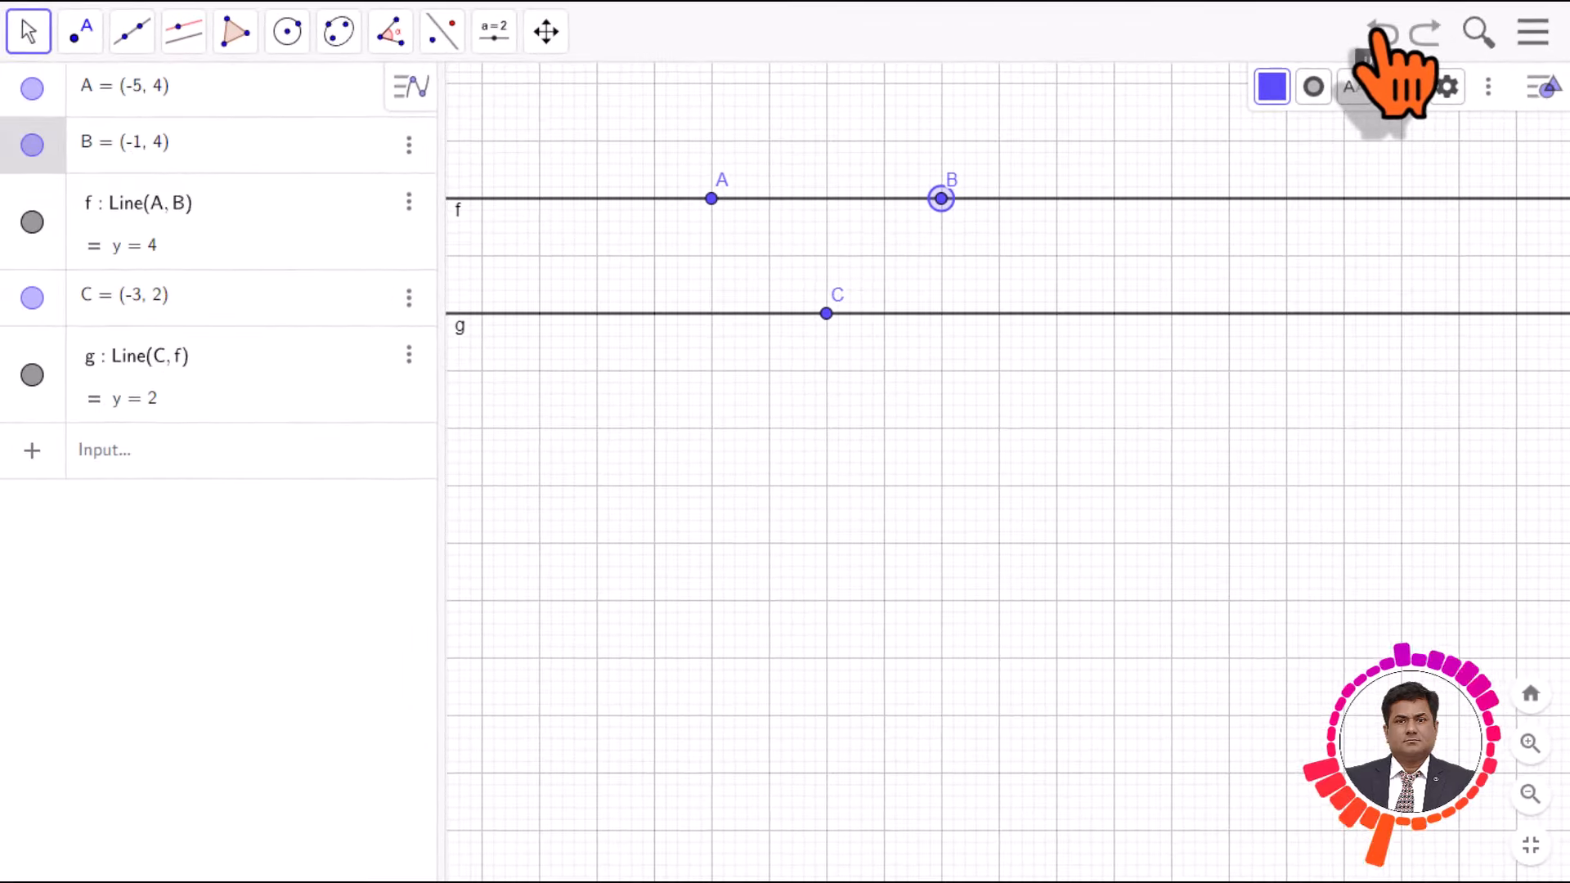
left_click(1380, 32)
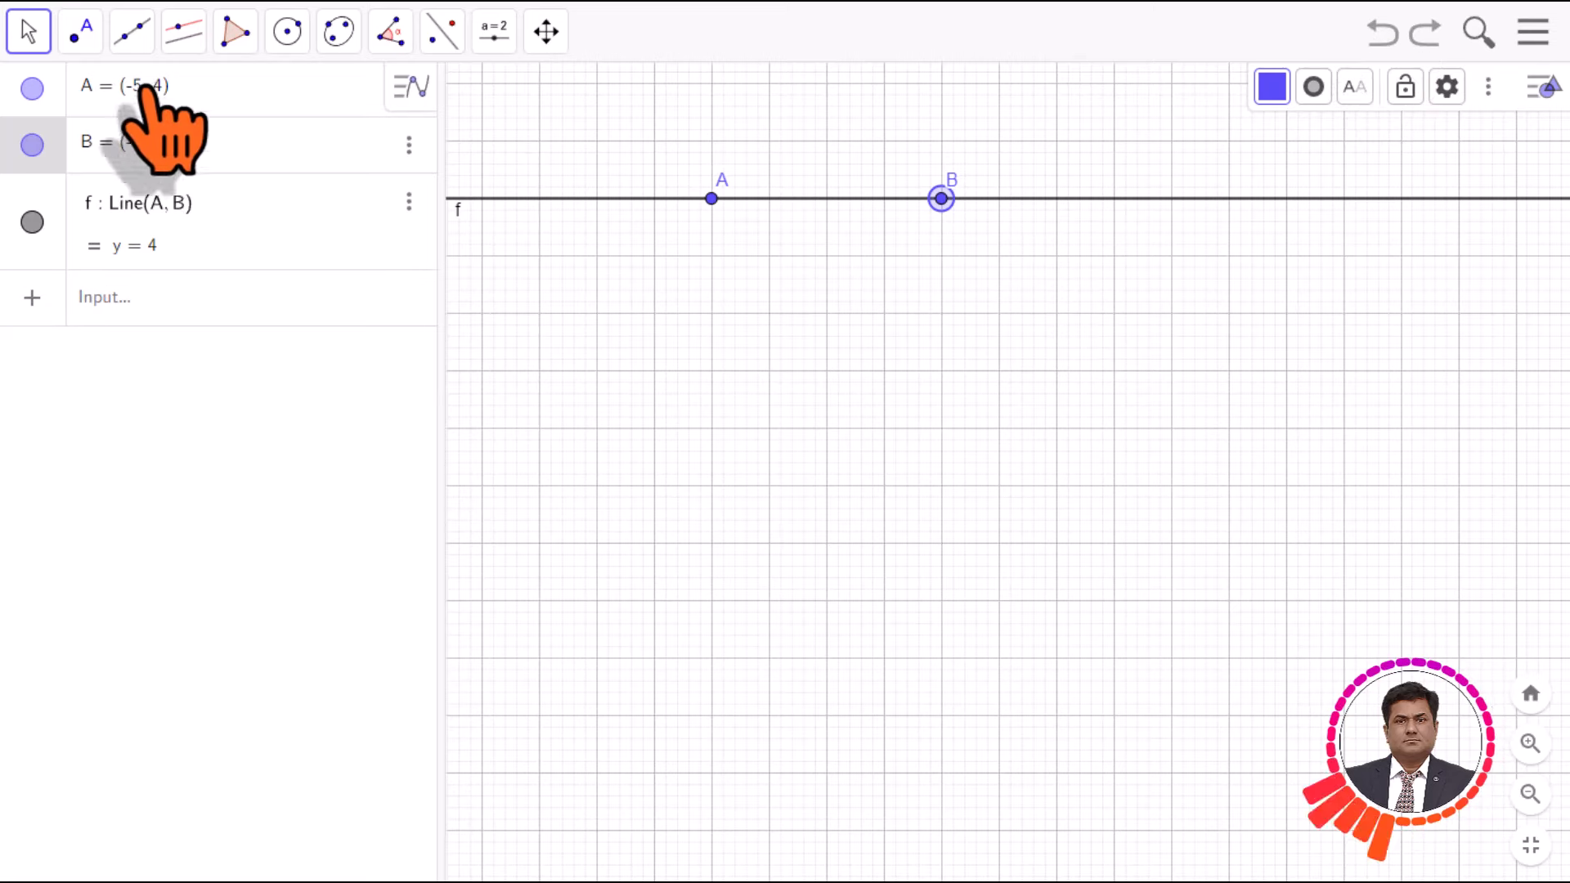
Place point C at (-3, 1), below the line through A and B.
left_click(80, 32)
left_click(110, 96)
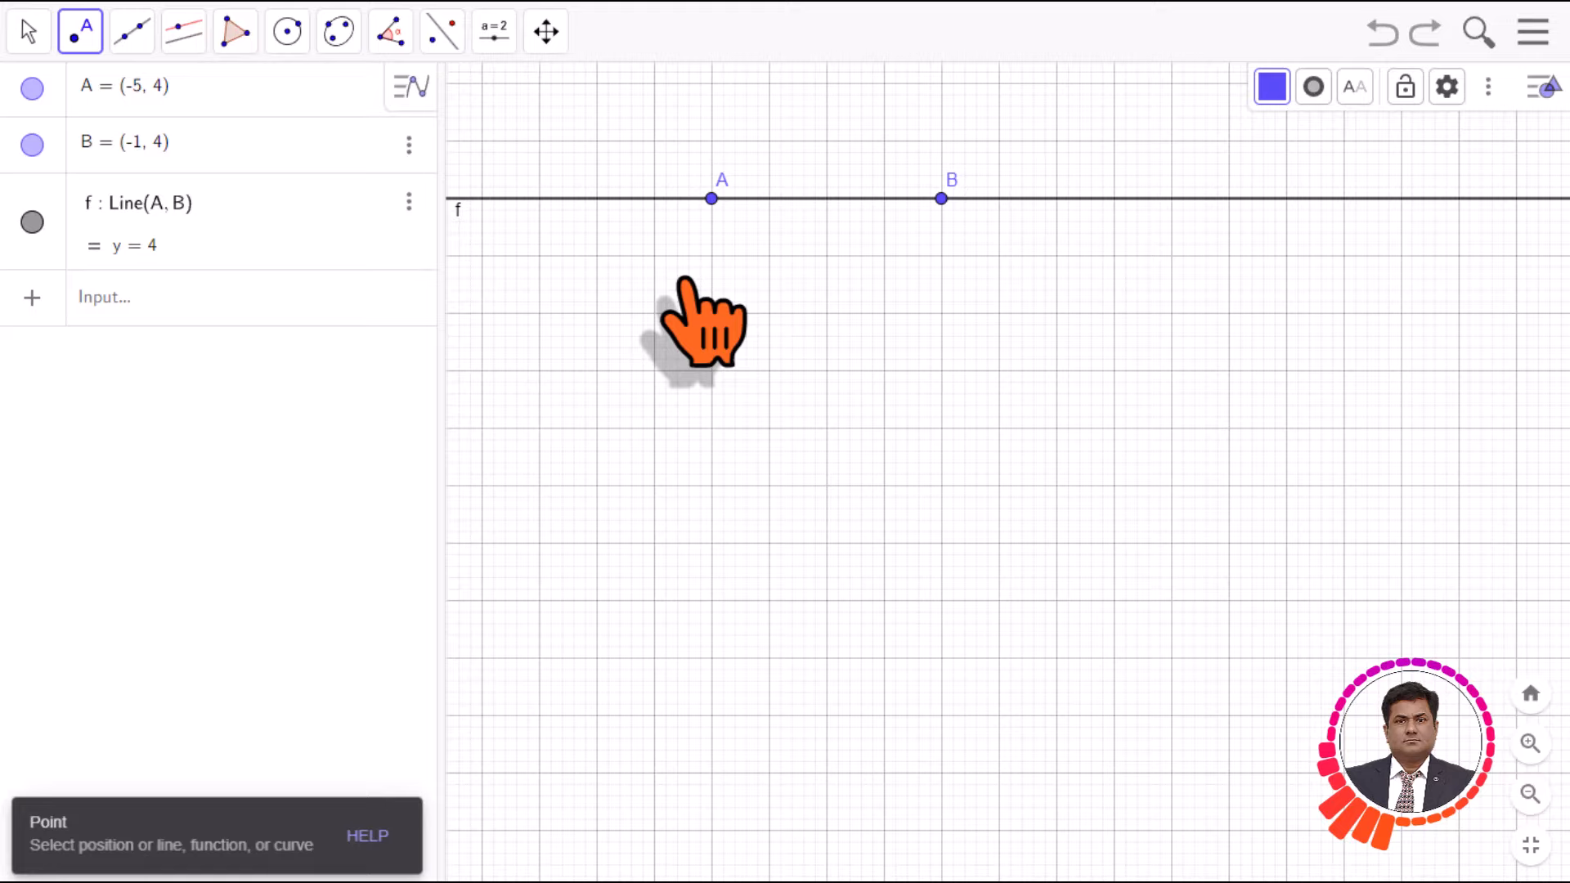
left_click(826, 370)
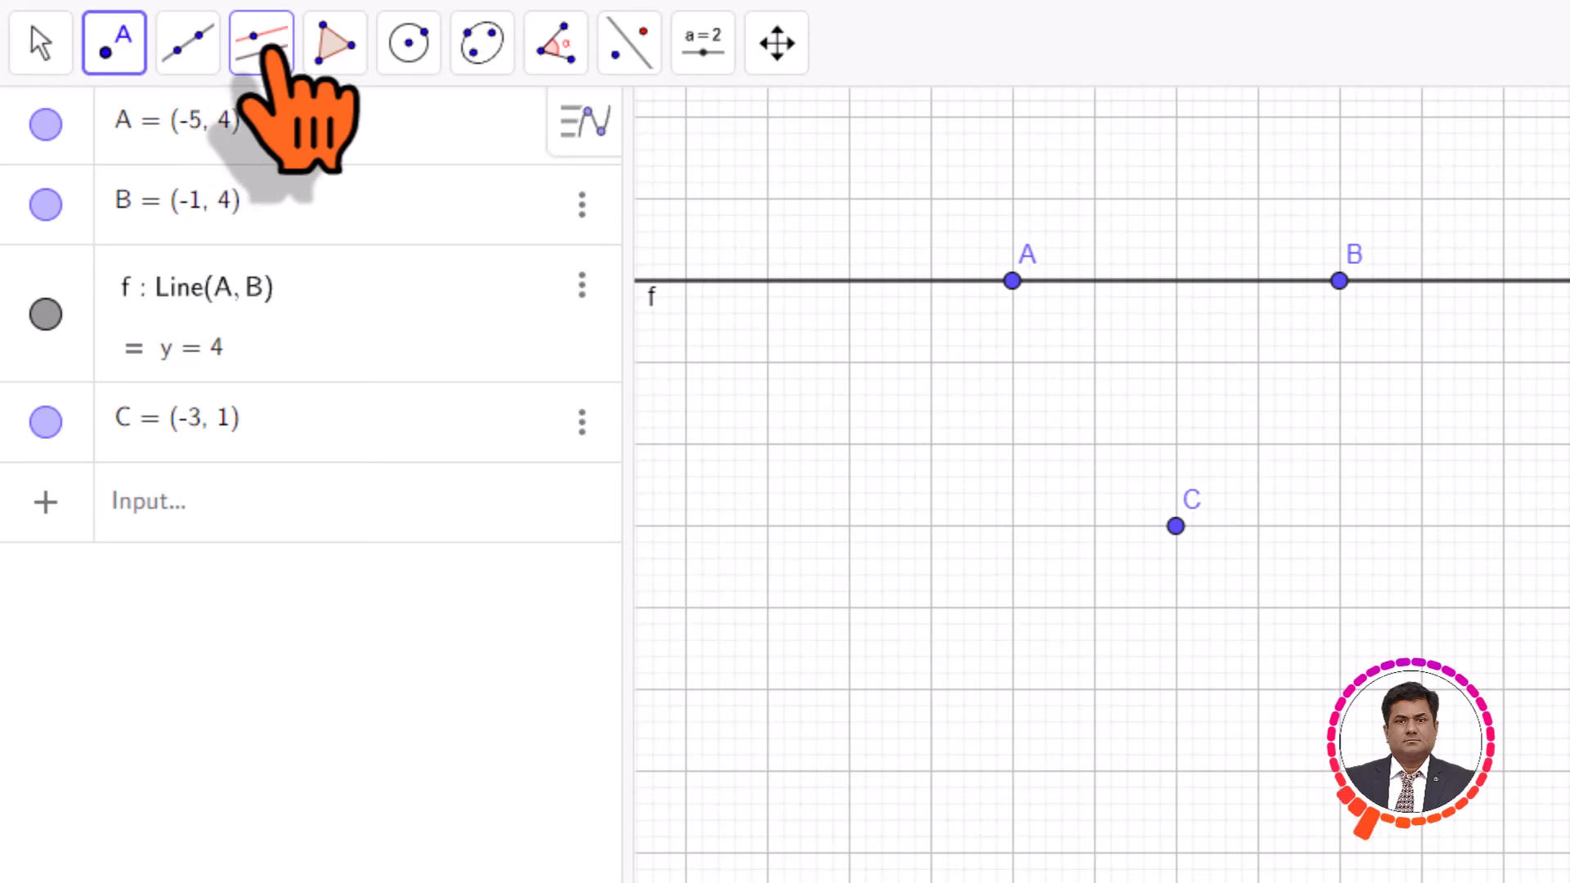
Construct a line through C perpendicular to line f with the Perpendicular Line tool.
left_click(273, 51)
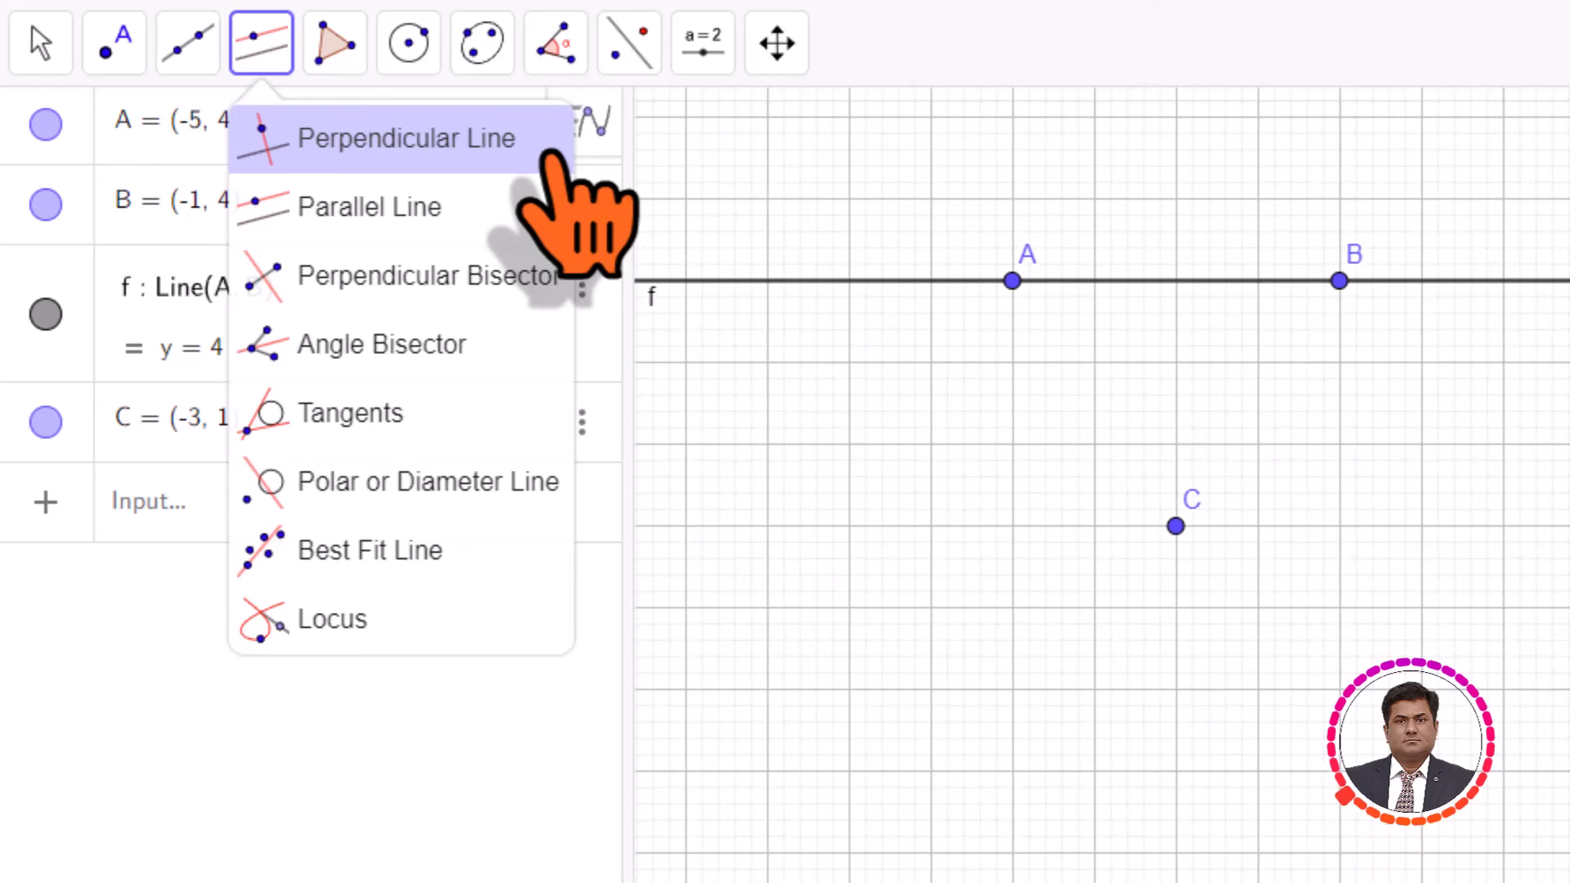
left_click(552, 155)
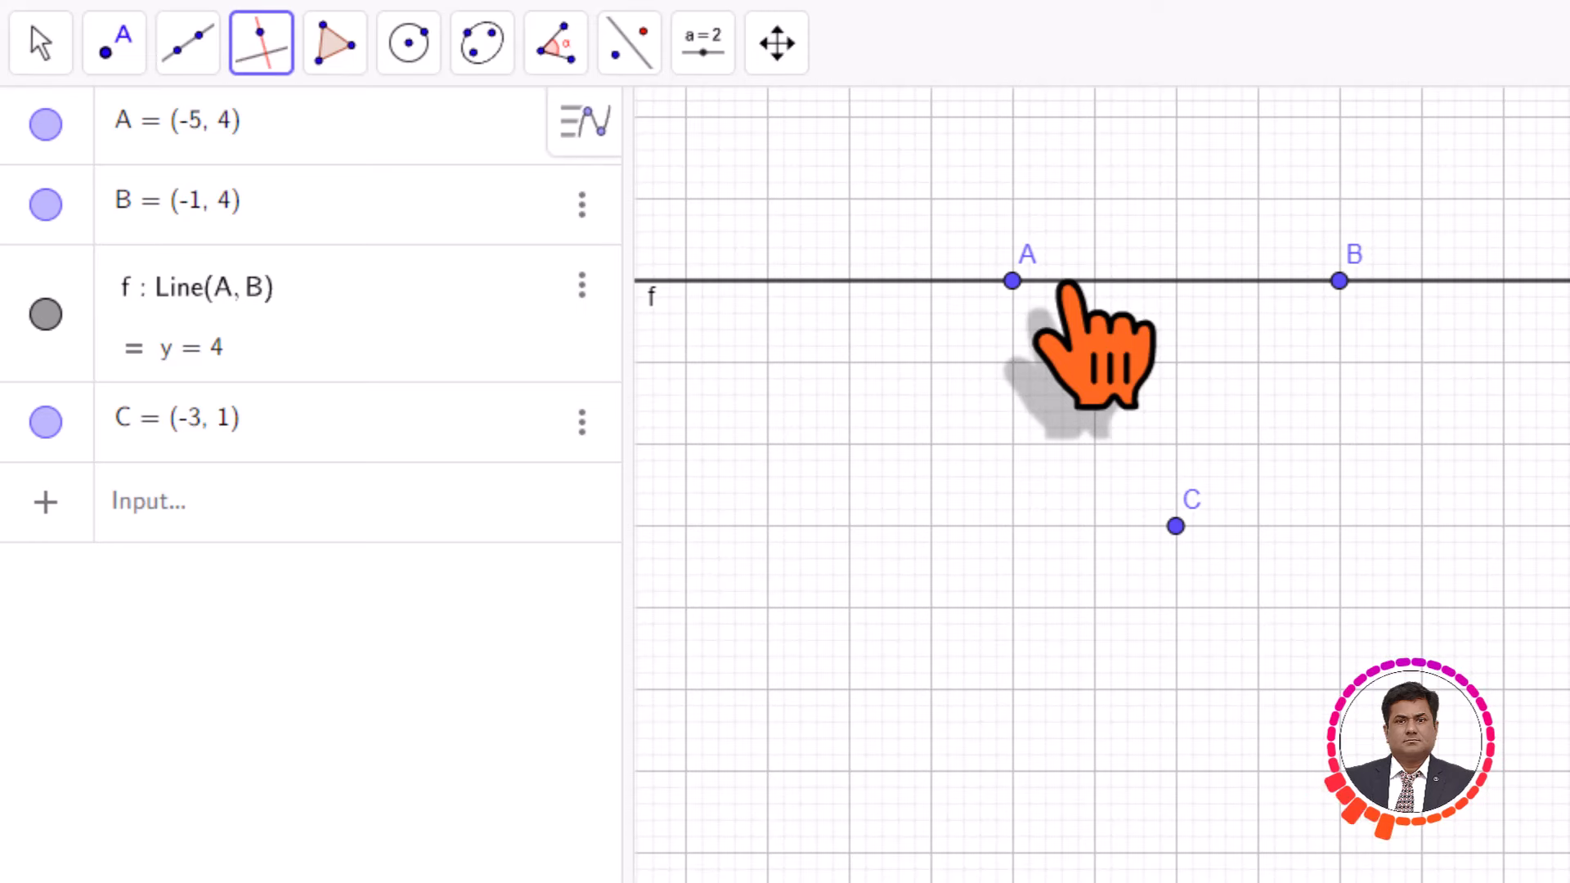
left_click(1065, 282)
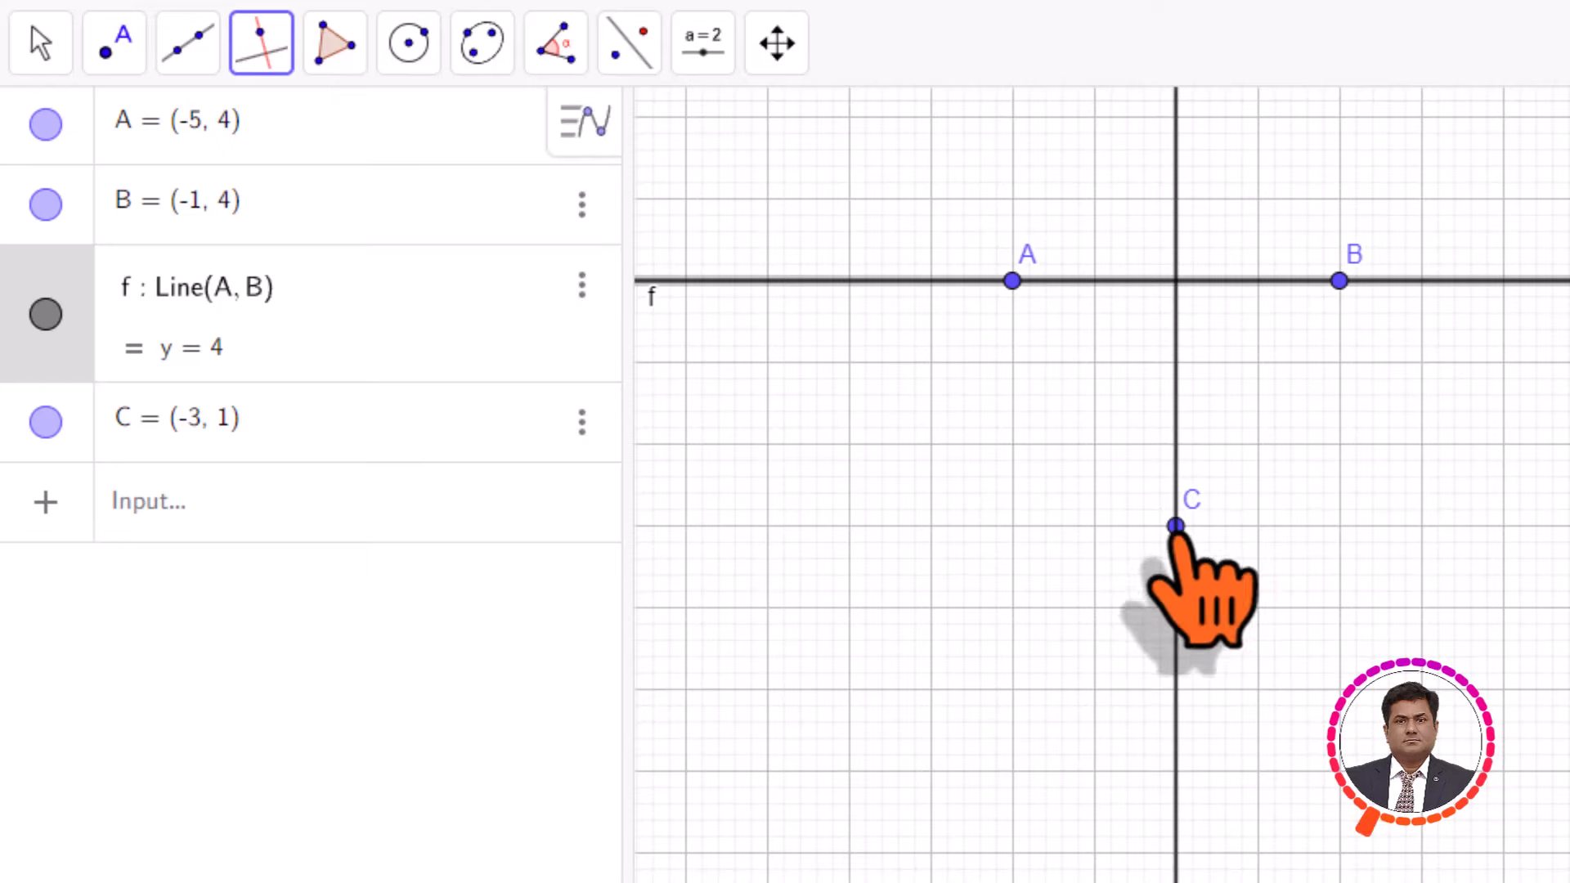
left_click(1175, 527)
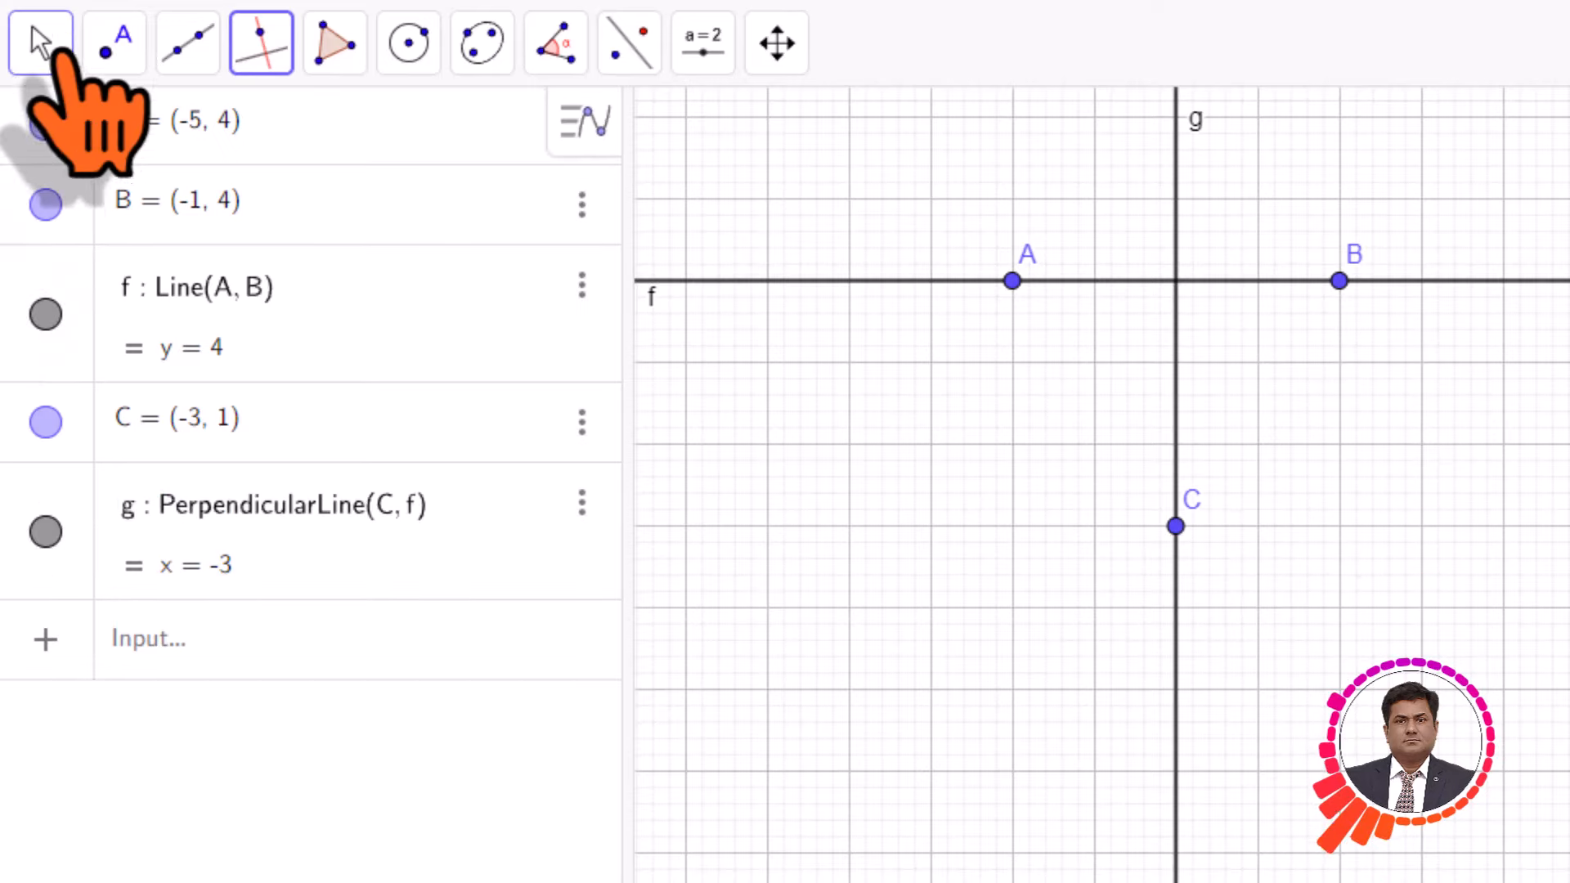
Move points C and B to test the perpendicular line, and undo everything back to an empty construction.
left_click(41, 43)
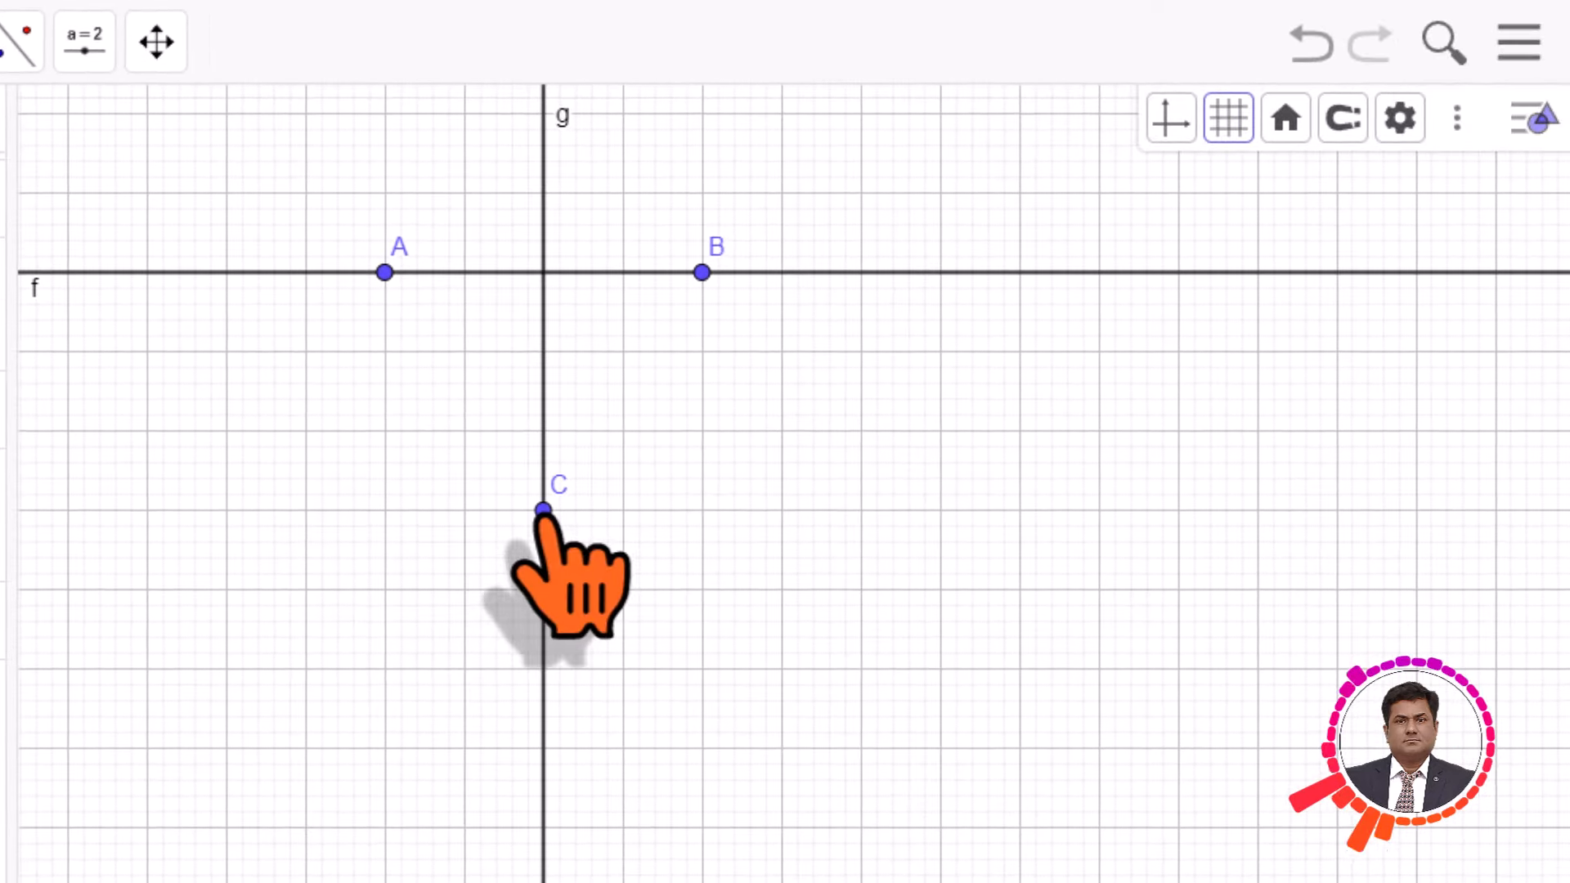
left_click_drag(543, 510, 643, 578)
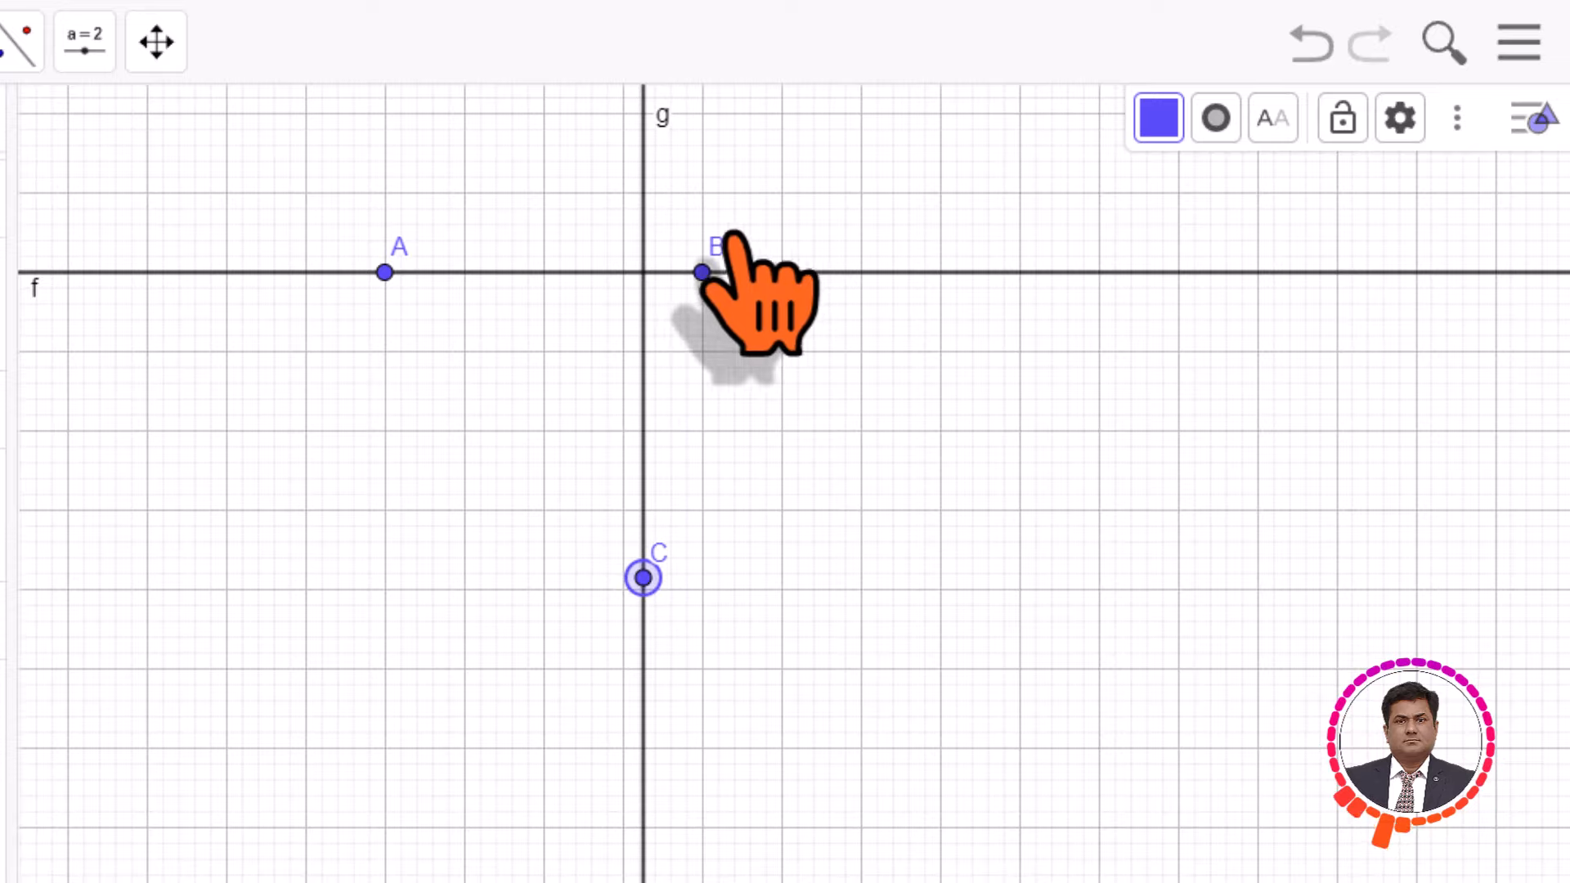
left_click_drag(702, 272, 860, 271)
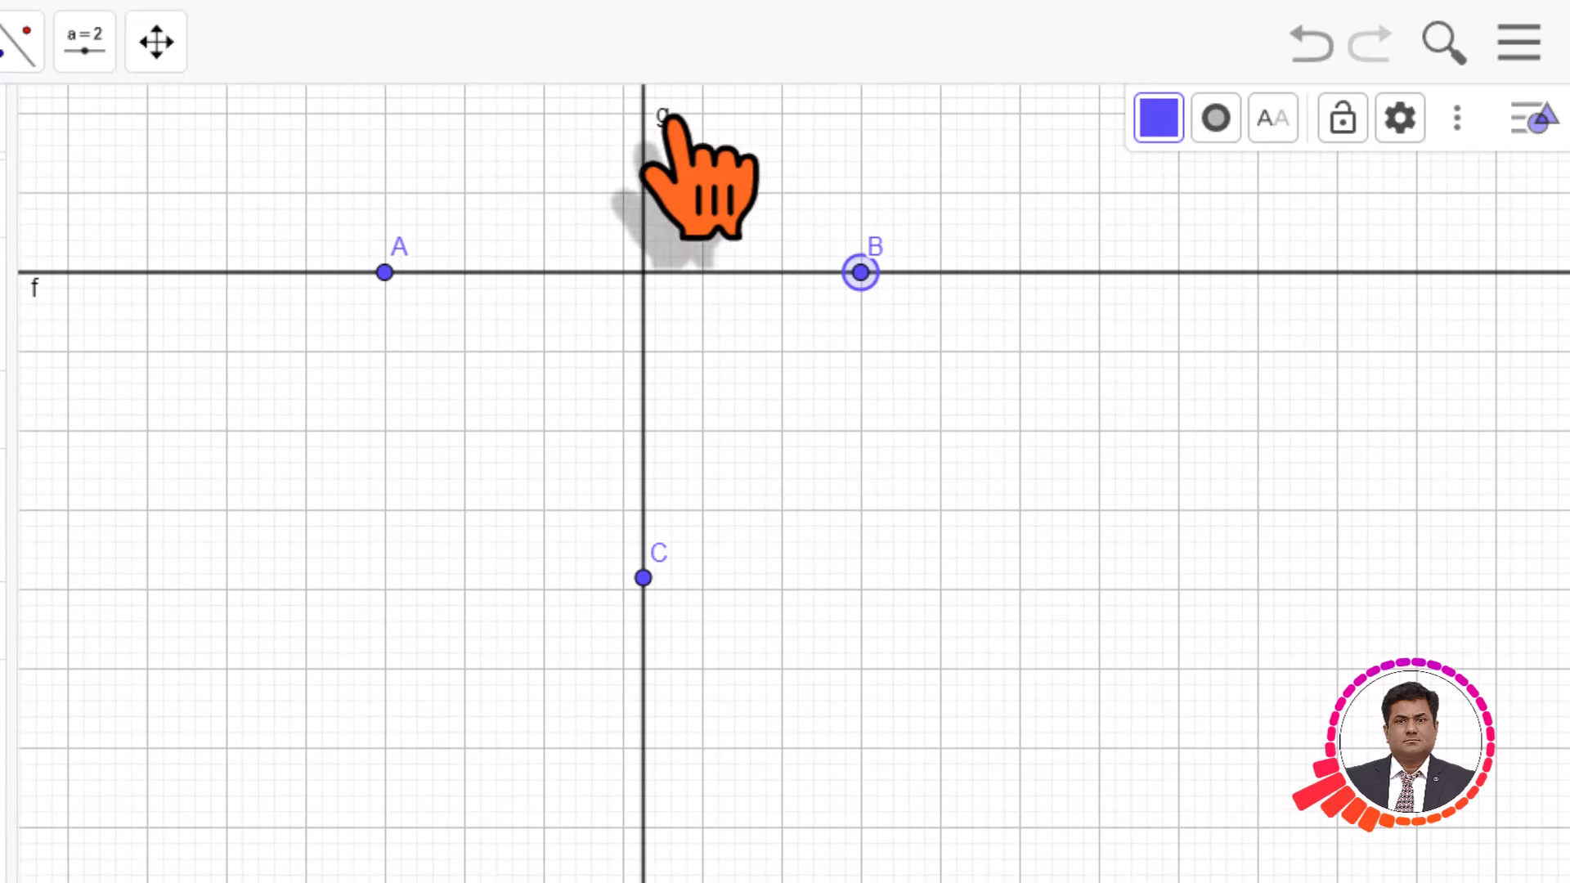
left_click(1310, 45)
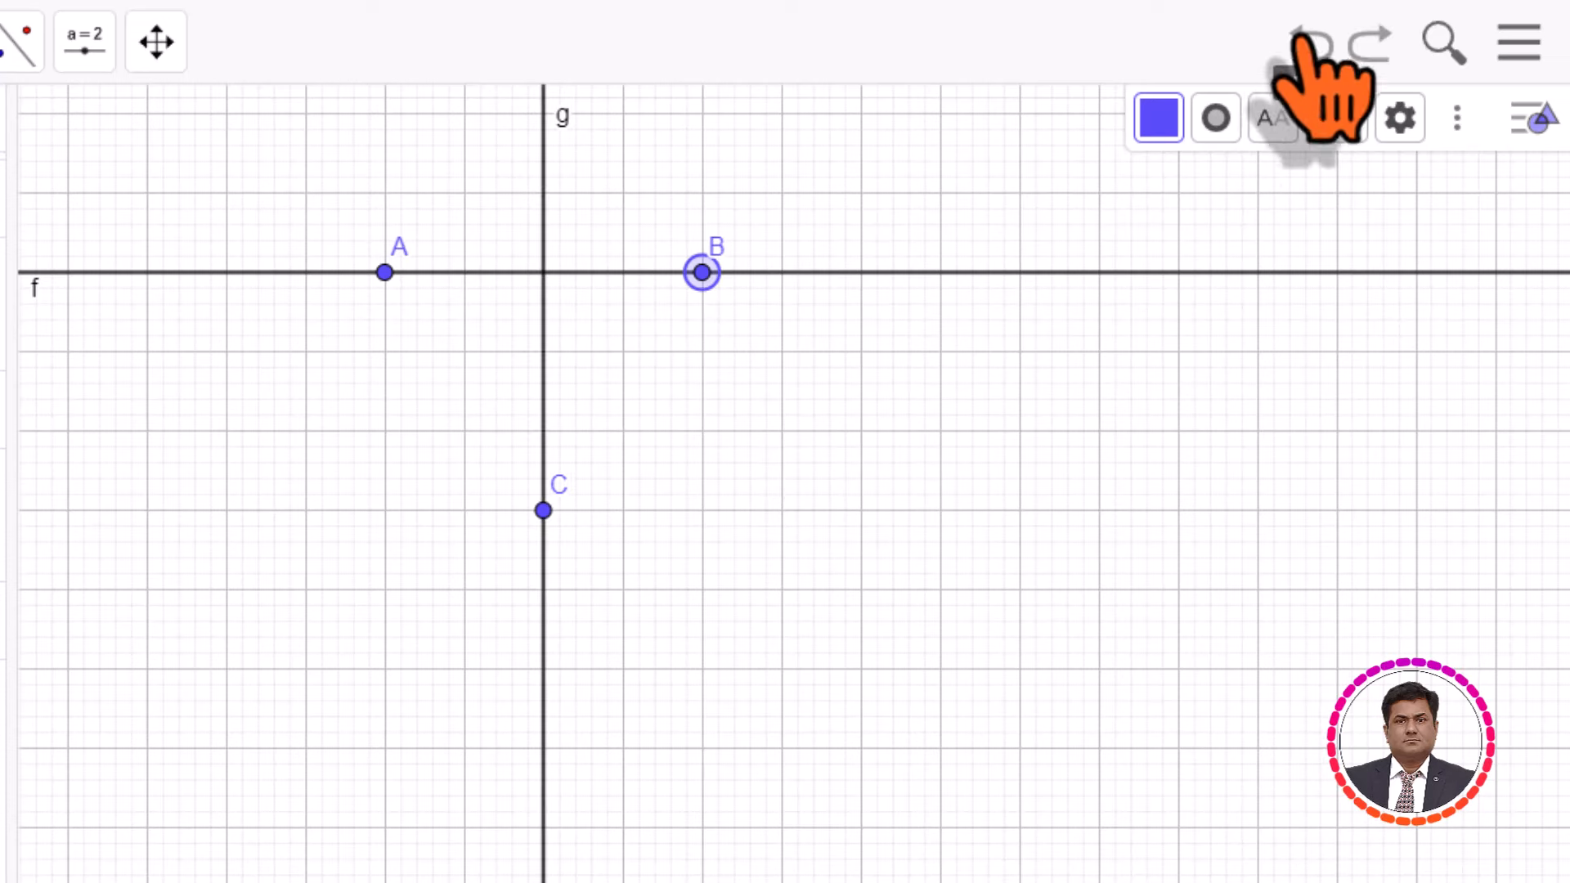
left_click(1310, 45)
left_click(1310, 45)
left_click(1308, 42)
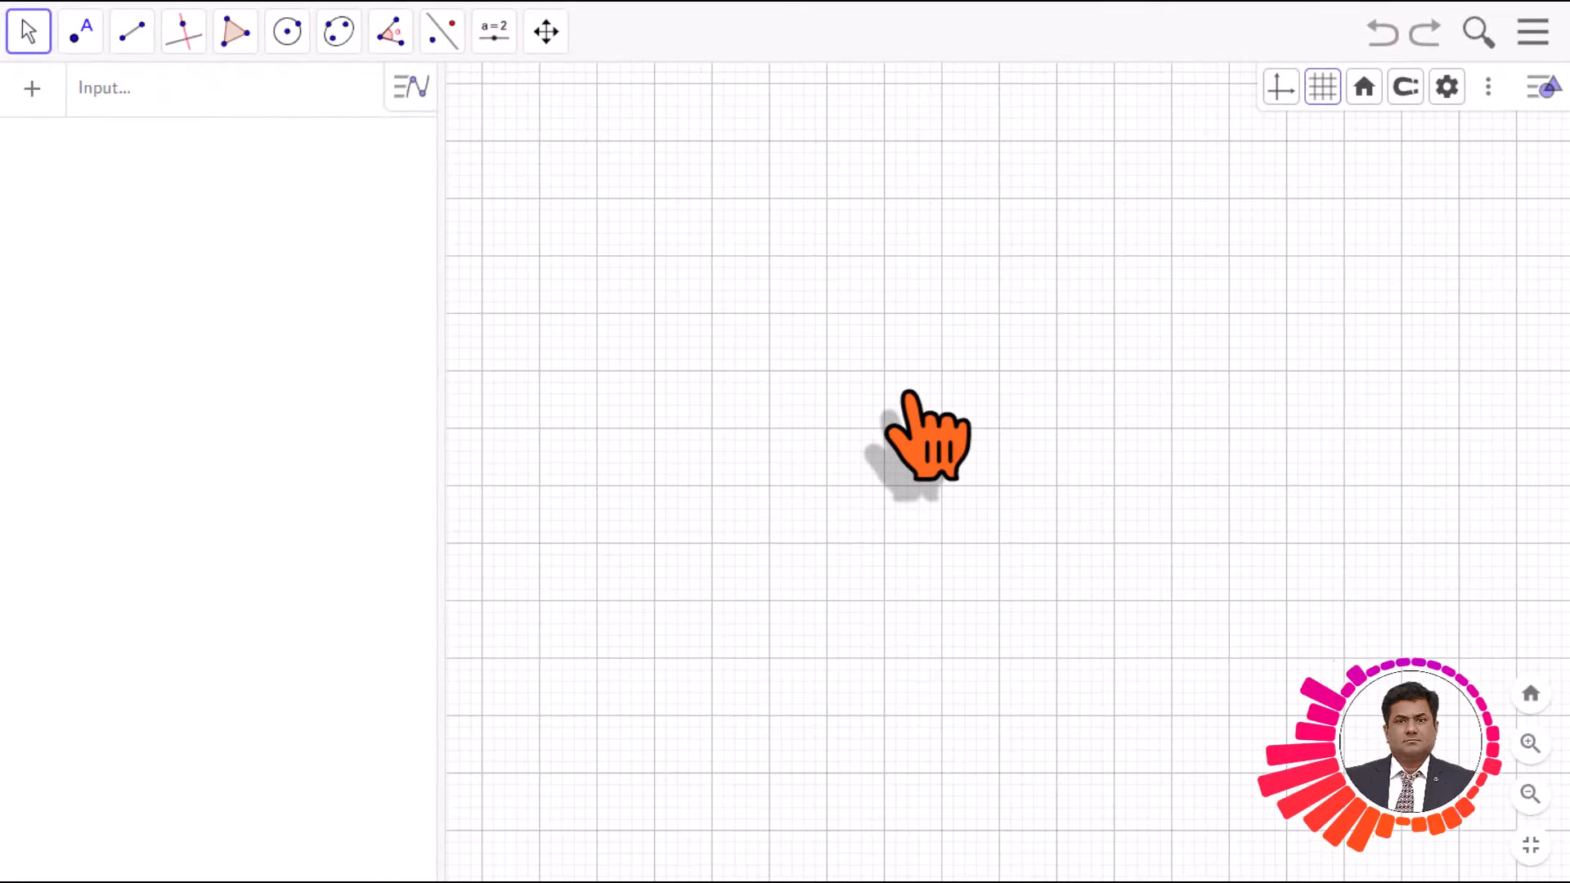
Place point A at (-3, 4) and point B at (2, 4) with the Point tool.
left_click(82, 40)
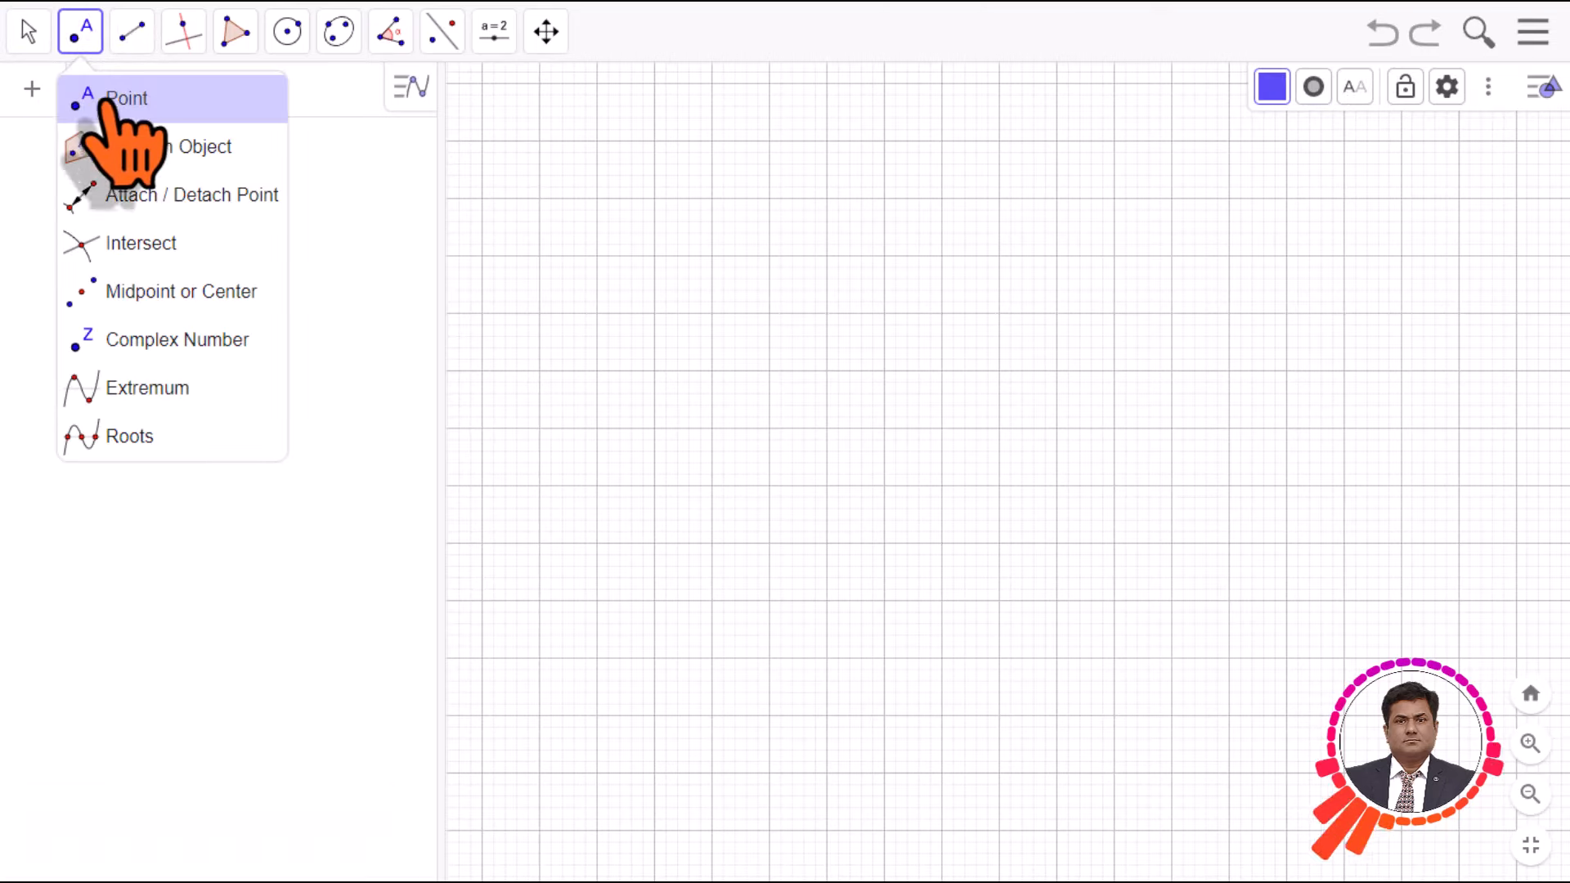
left_click(106, 103)
left_click(826, 198)
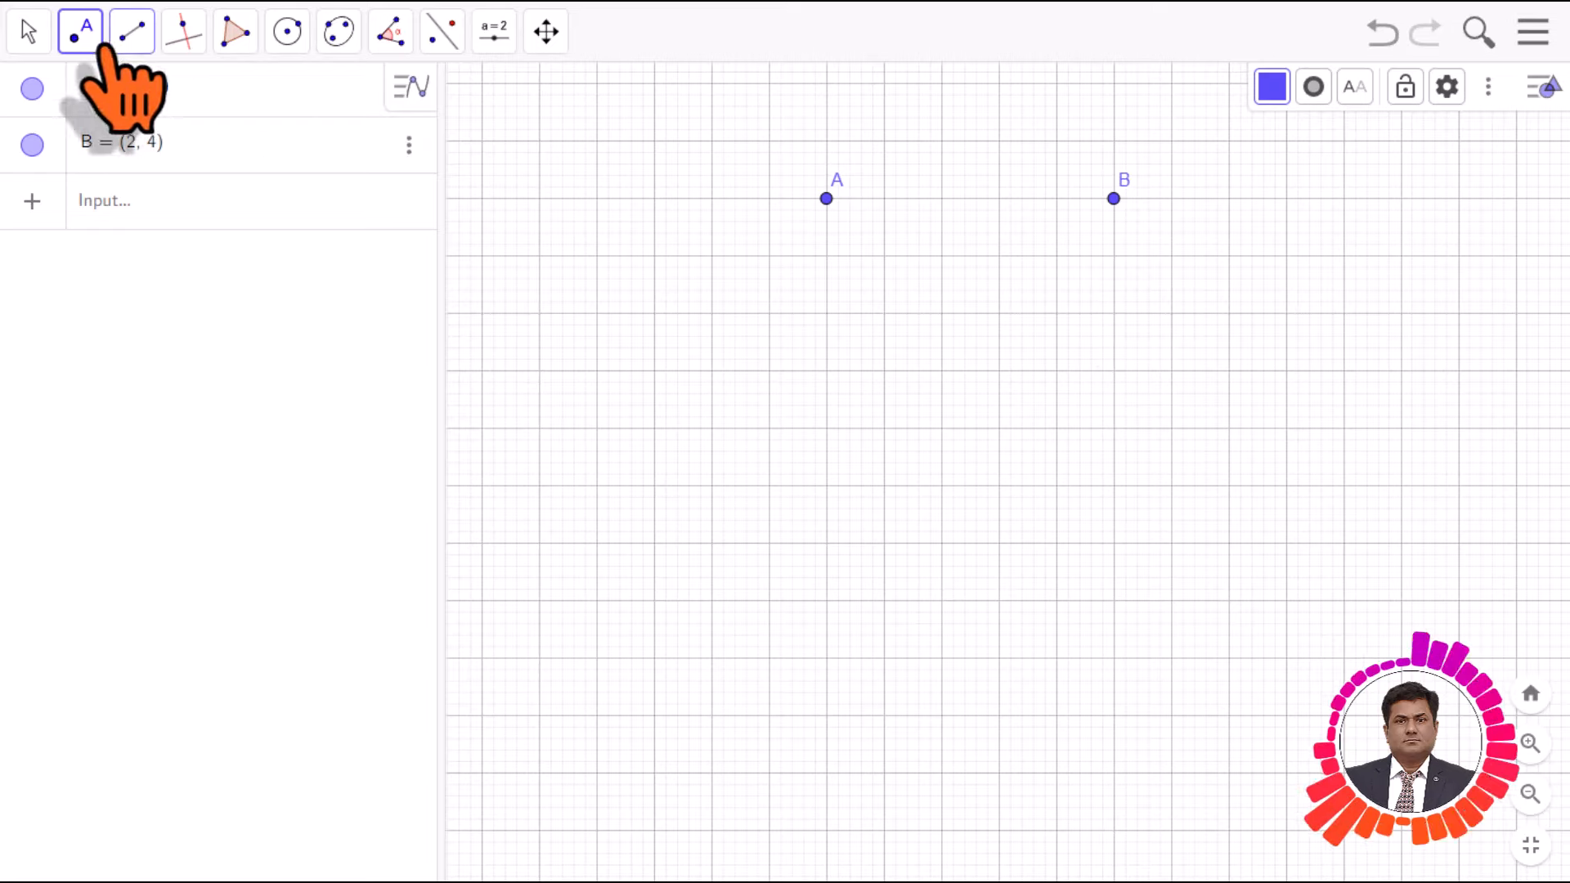
Draw a segment from point A to point B with the Segment tool.
left_click(131, 33)
left_click(155, 146)
left_click(826, 198)
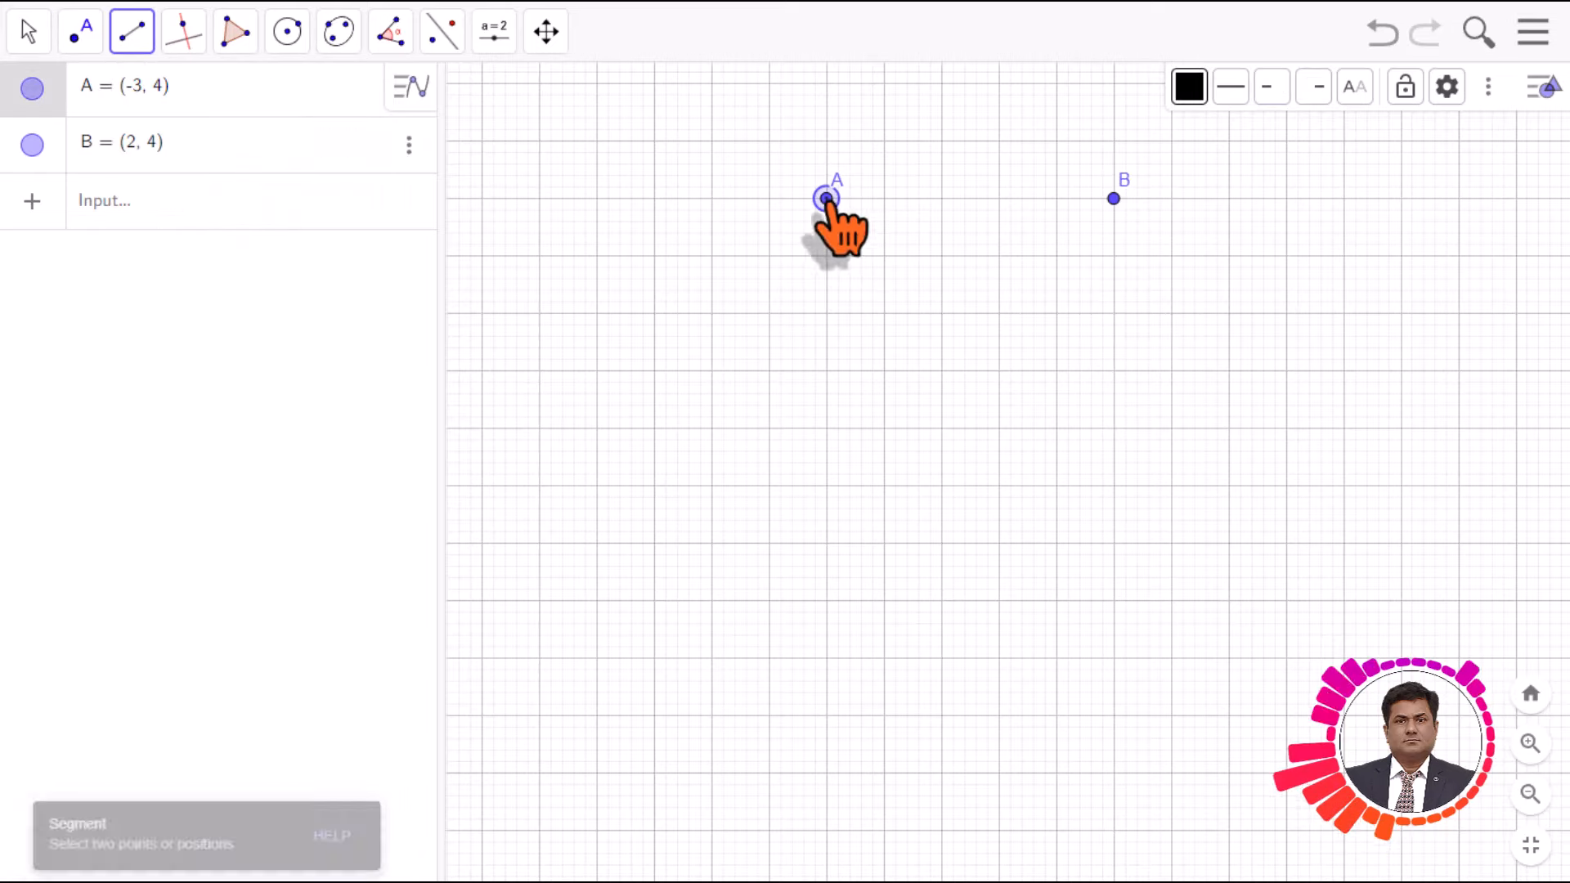
left_click(1113, 198)
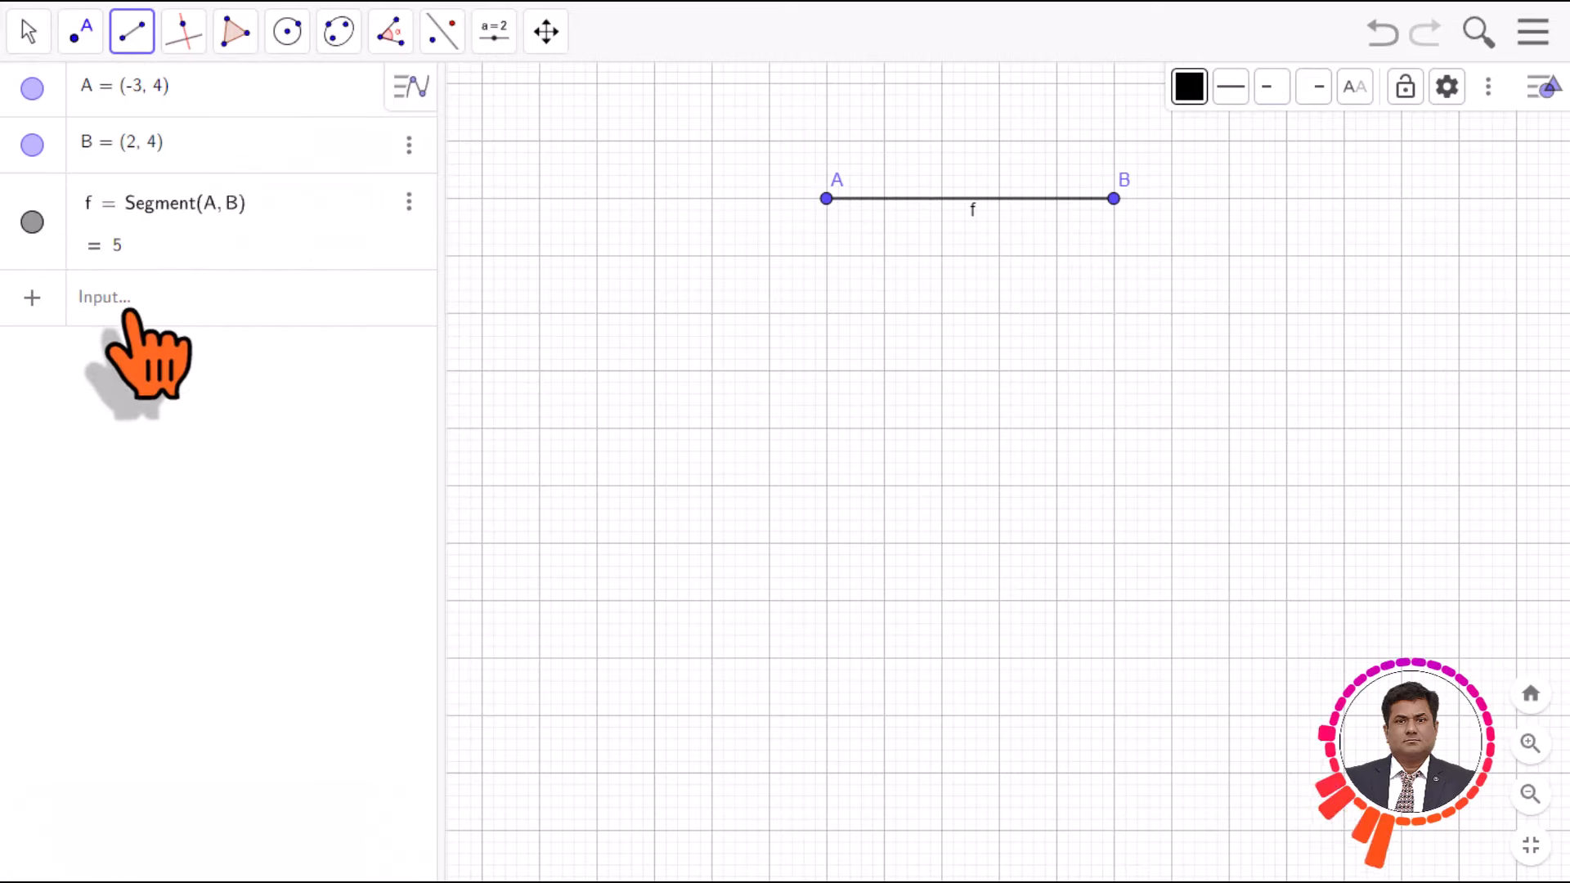
Create the midpoint of segment f with the command Midpoint(f).
left_click(137, 303)
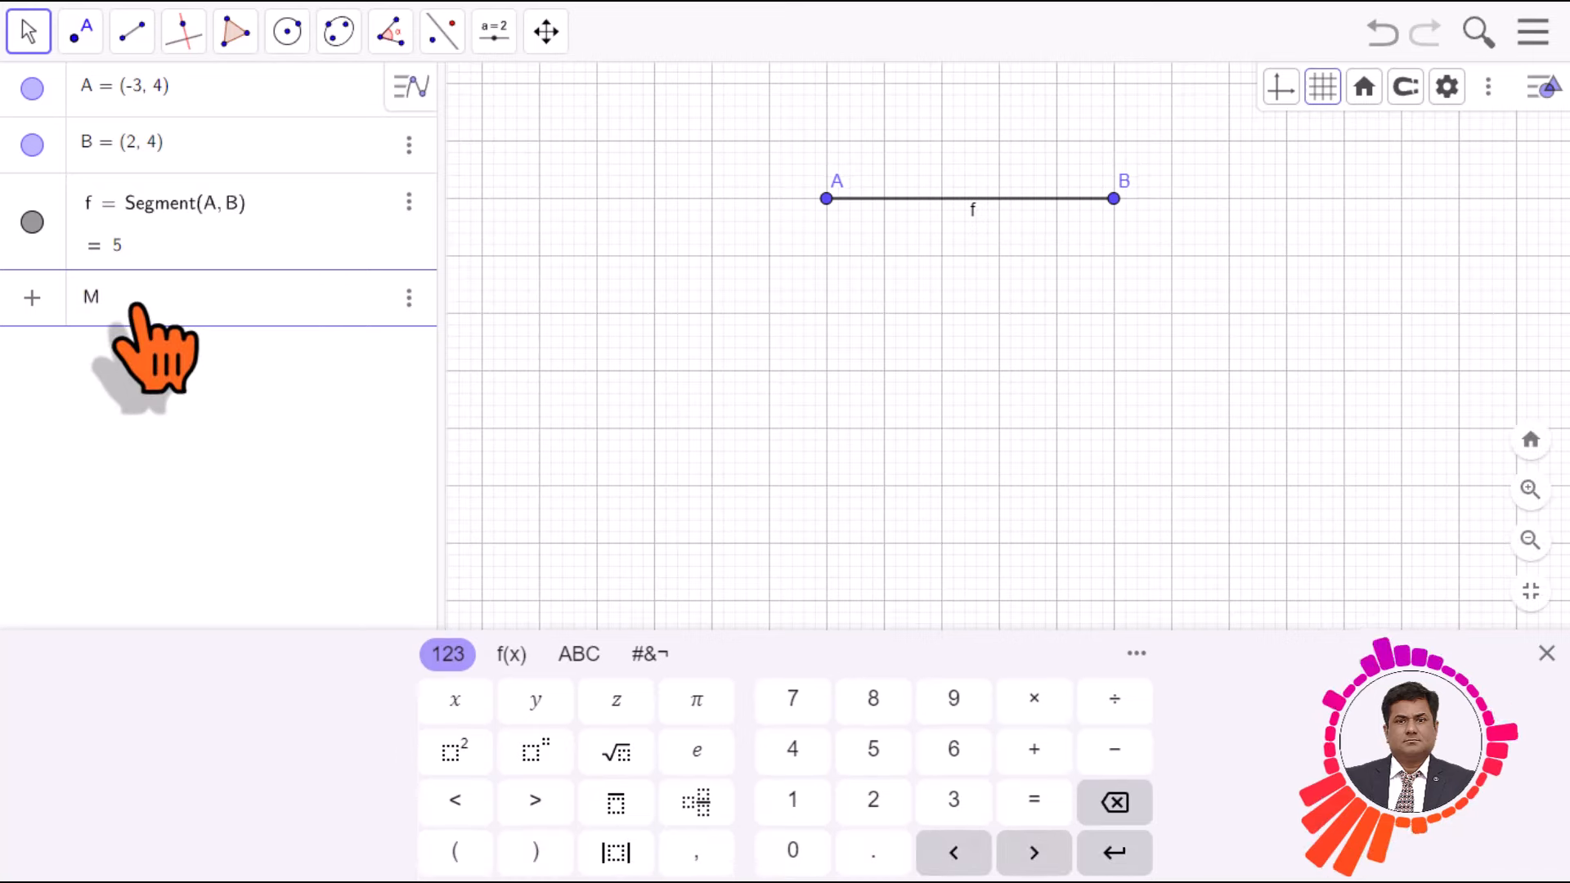
type("Mid")
mouse_move(176, 358)
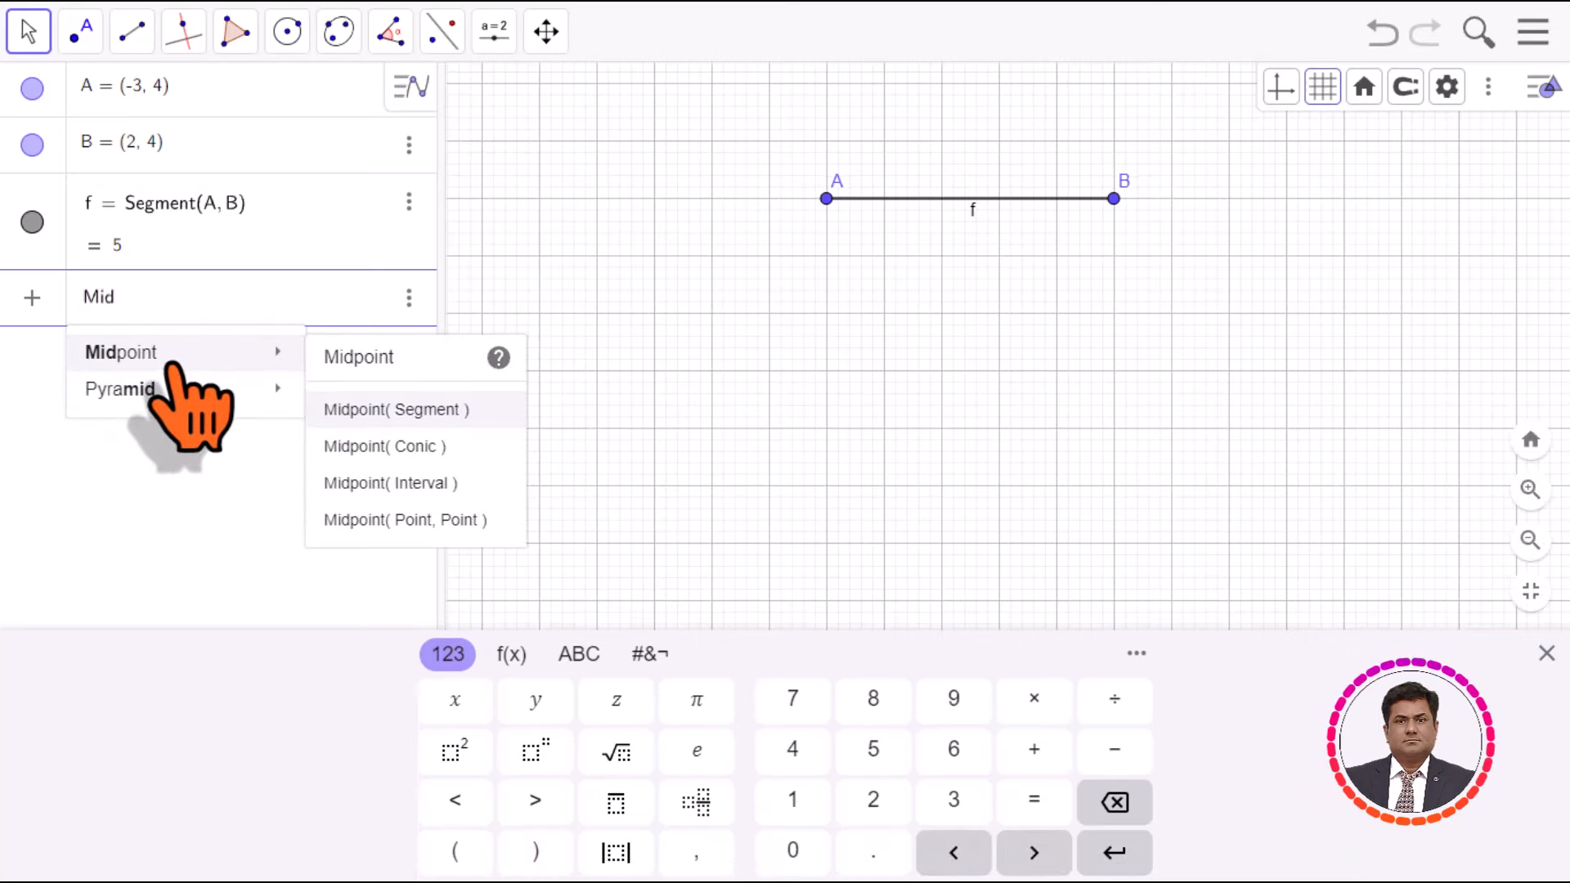
left_click(381, 408)
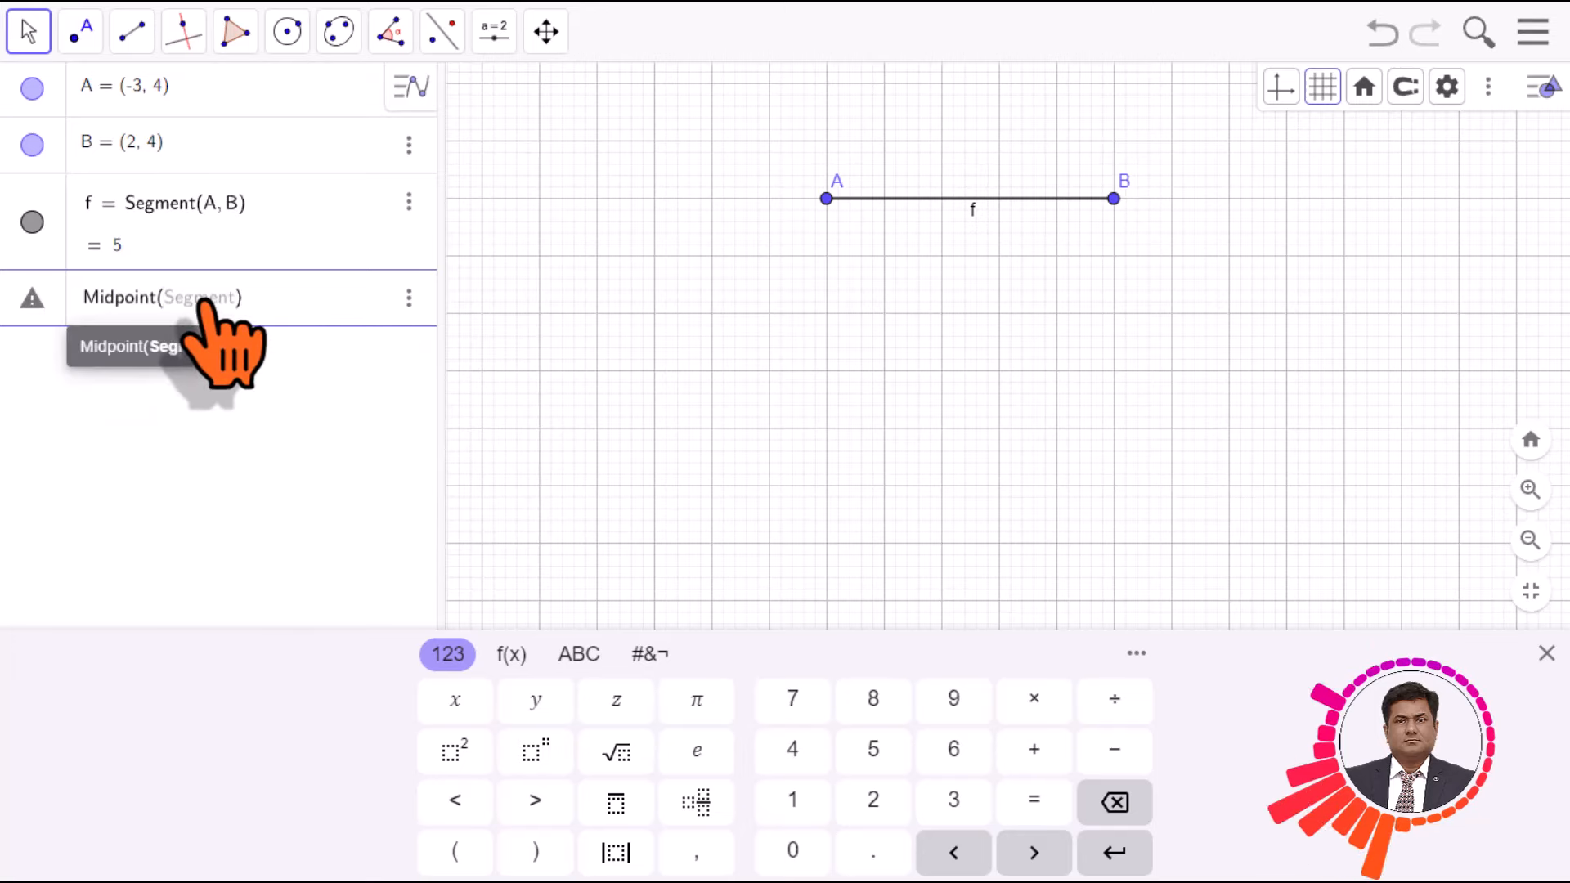
type("f")
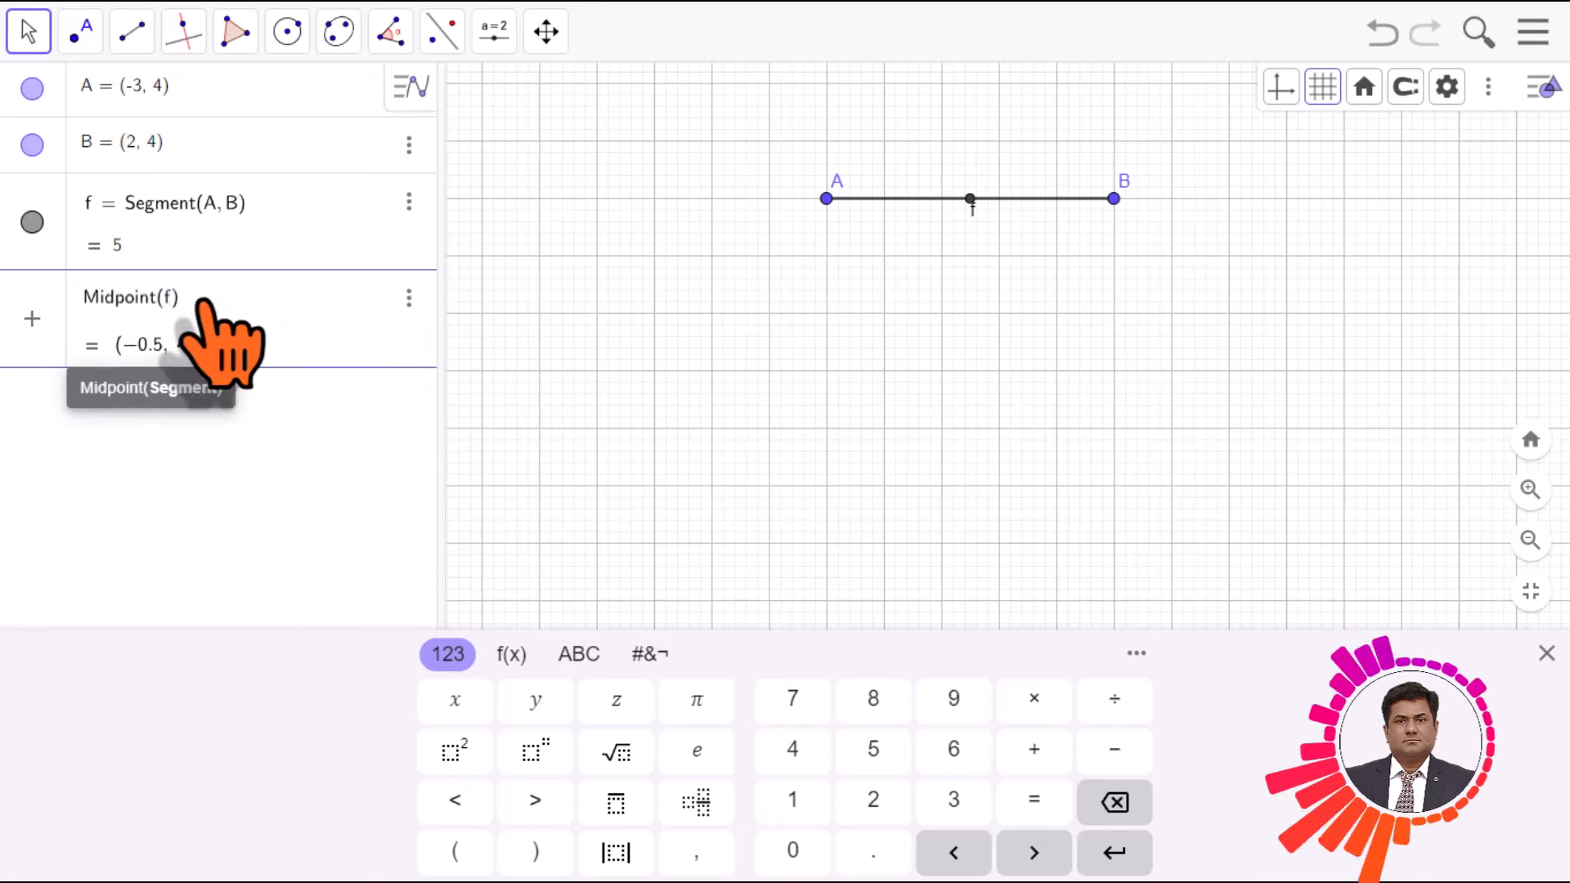
key("Return")
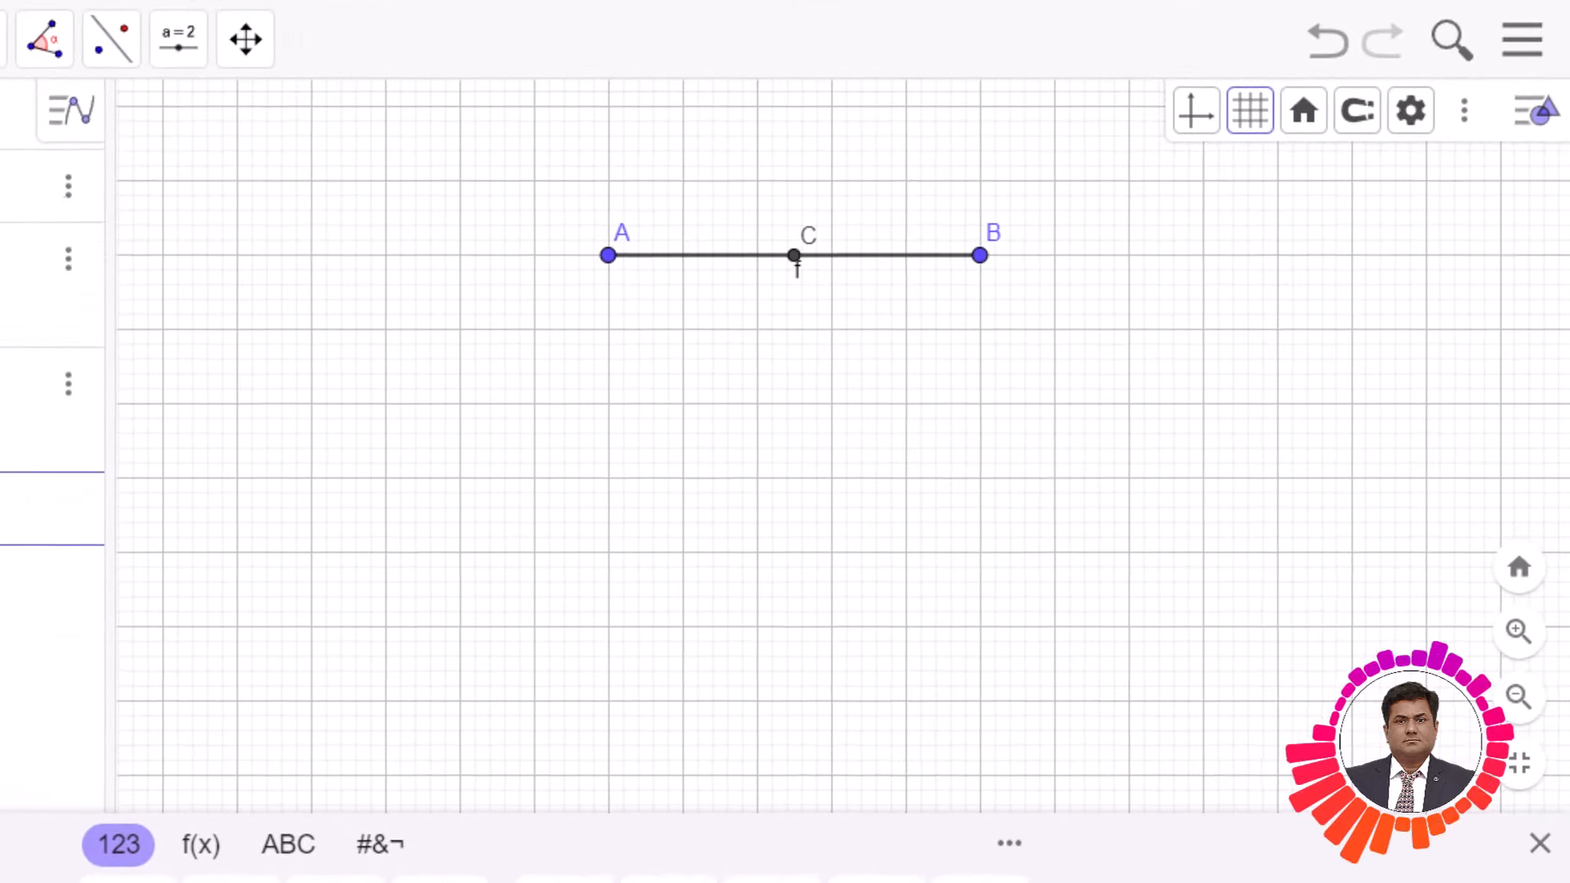
Move labels C and f clear of the segment, and test the midpoint by shifting B slightly and back and moving A four units left.
left_click(800, 282)
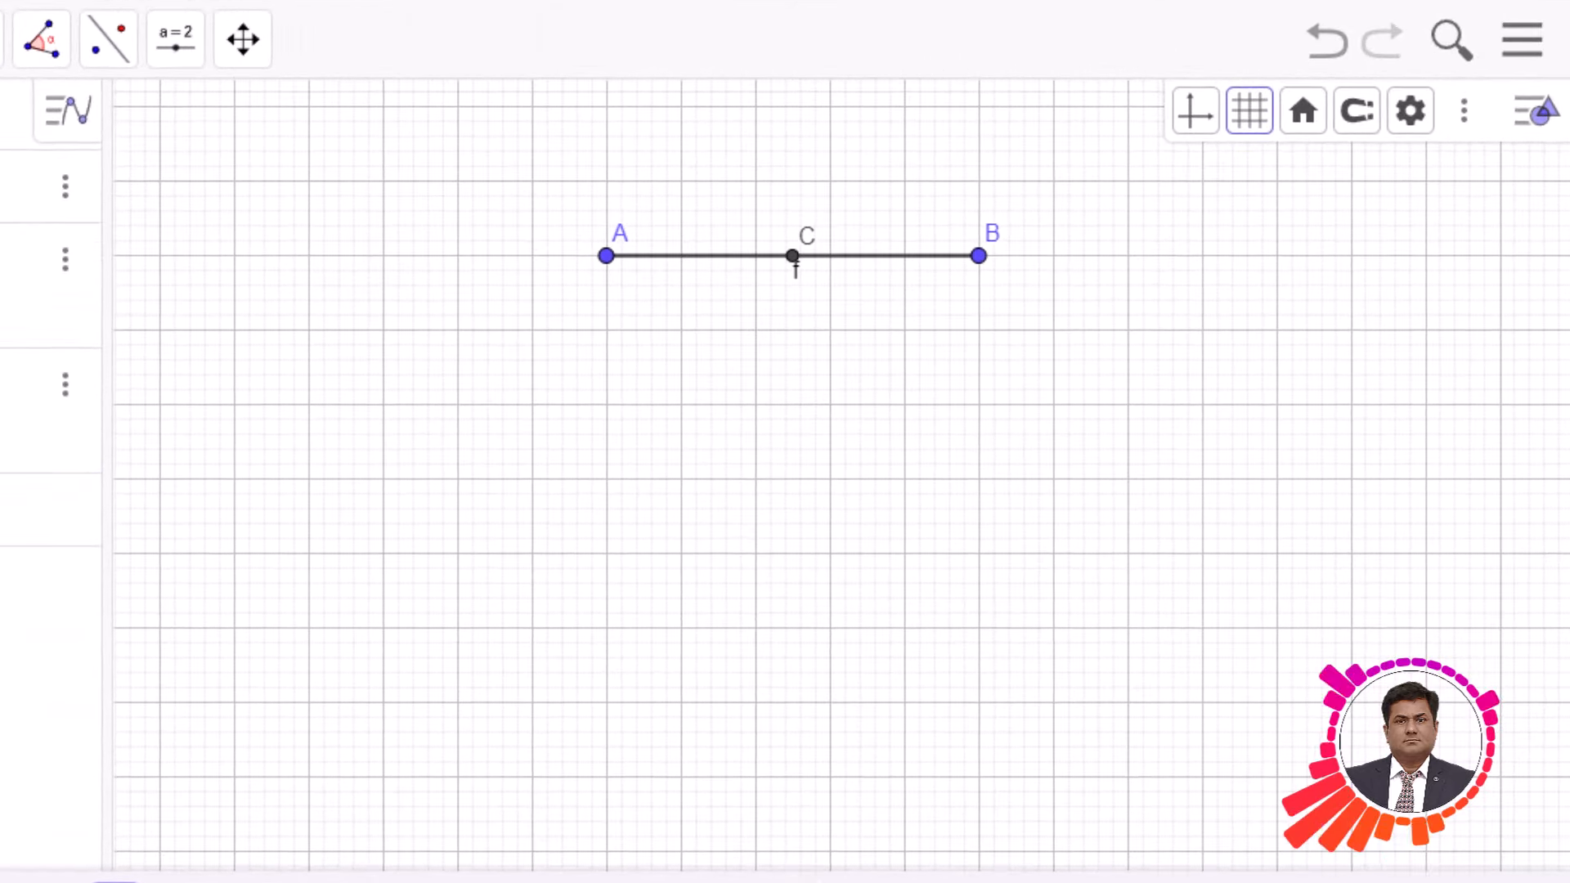
left_click(792, 256)
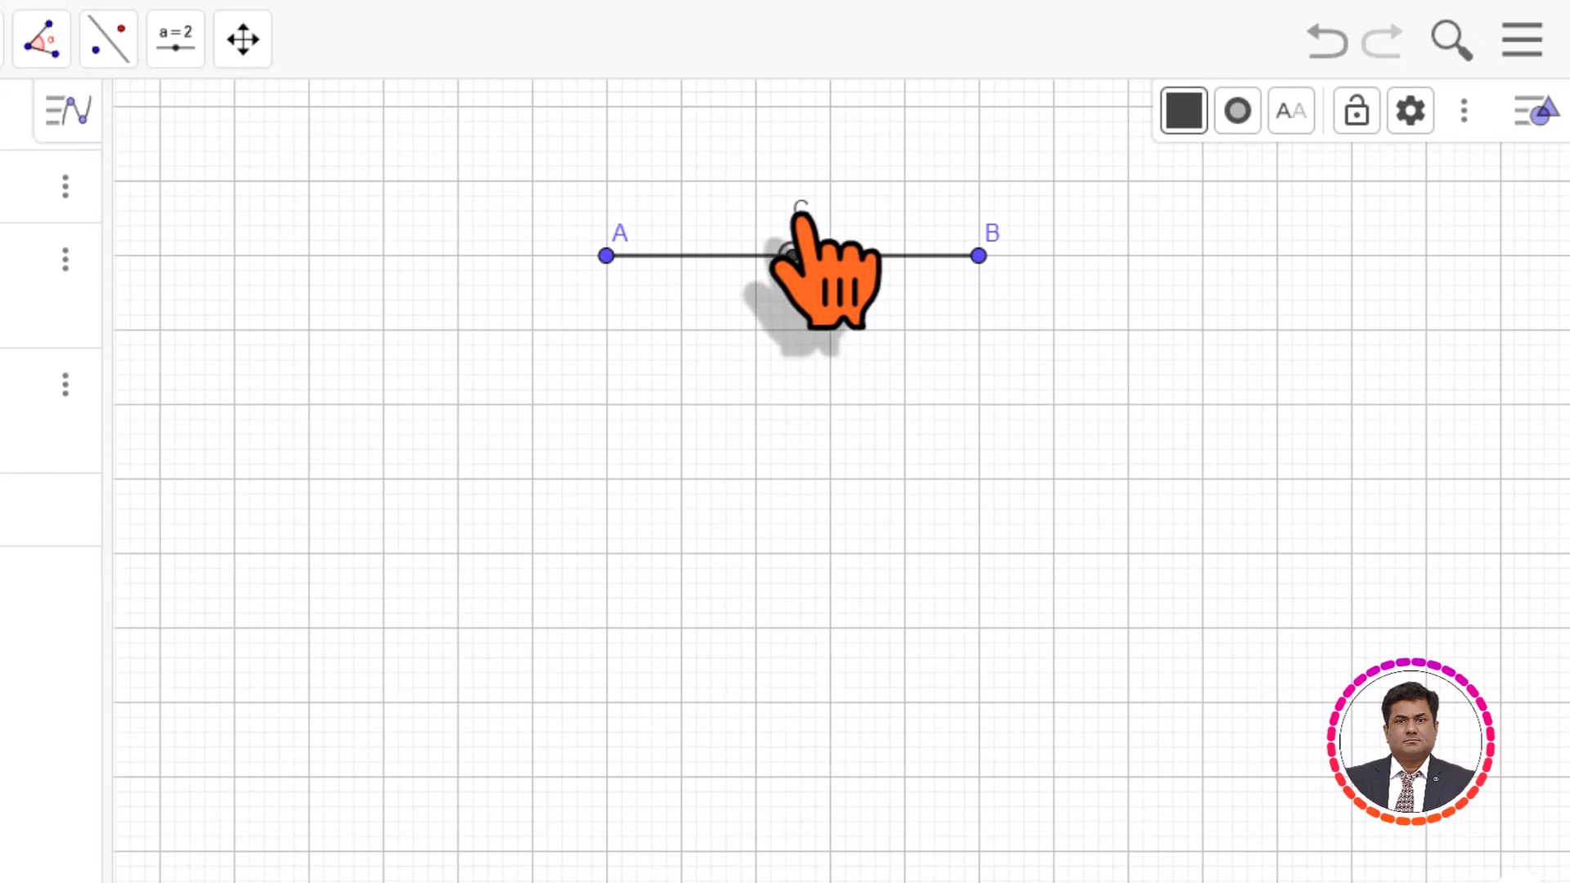
mouse_move(979, 255)
left_mouse_down()
mouse_move(1197, 249)
mouse_move(911, 253)
mouse_move(988, 248)
left_mouse_up()
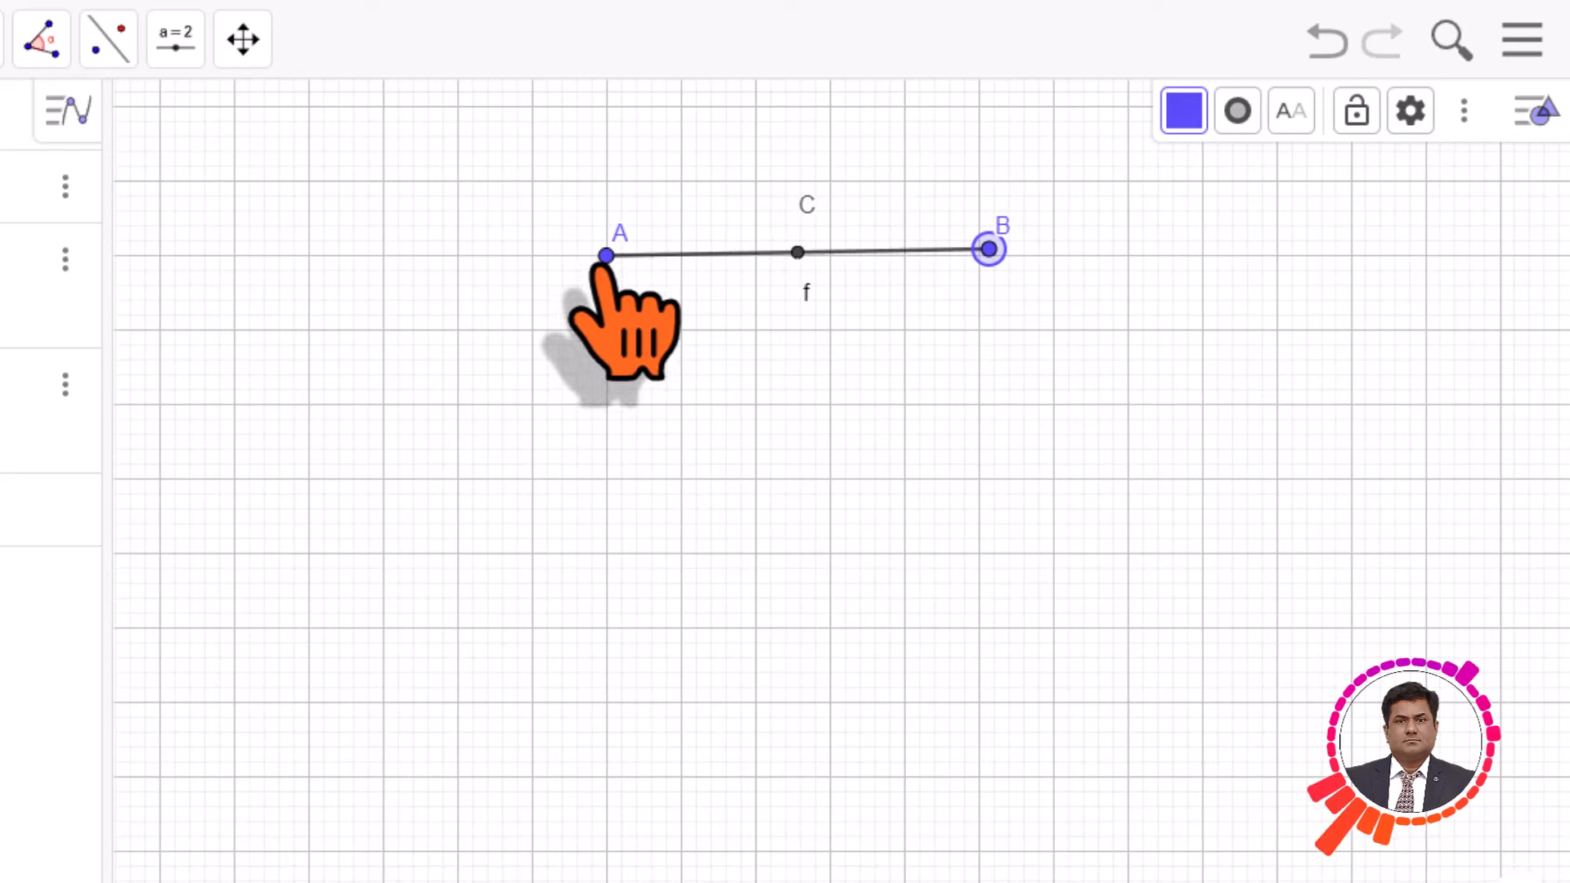
left_click_drag(606, 256, 308, 256)
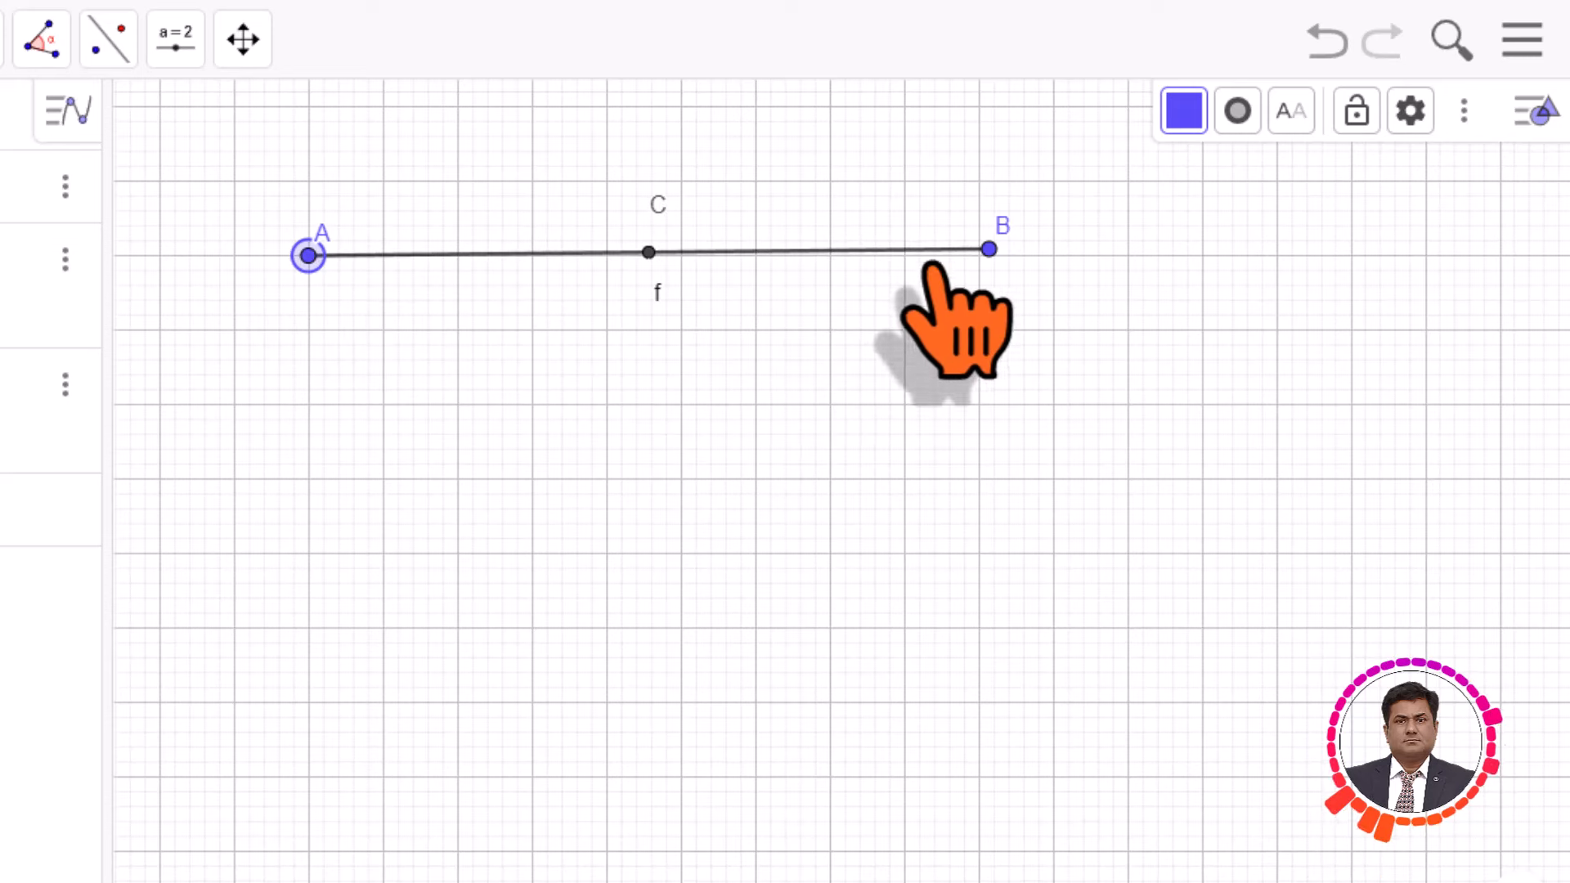
left_click_drag(990, 251, 978, 256)
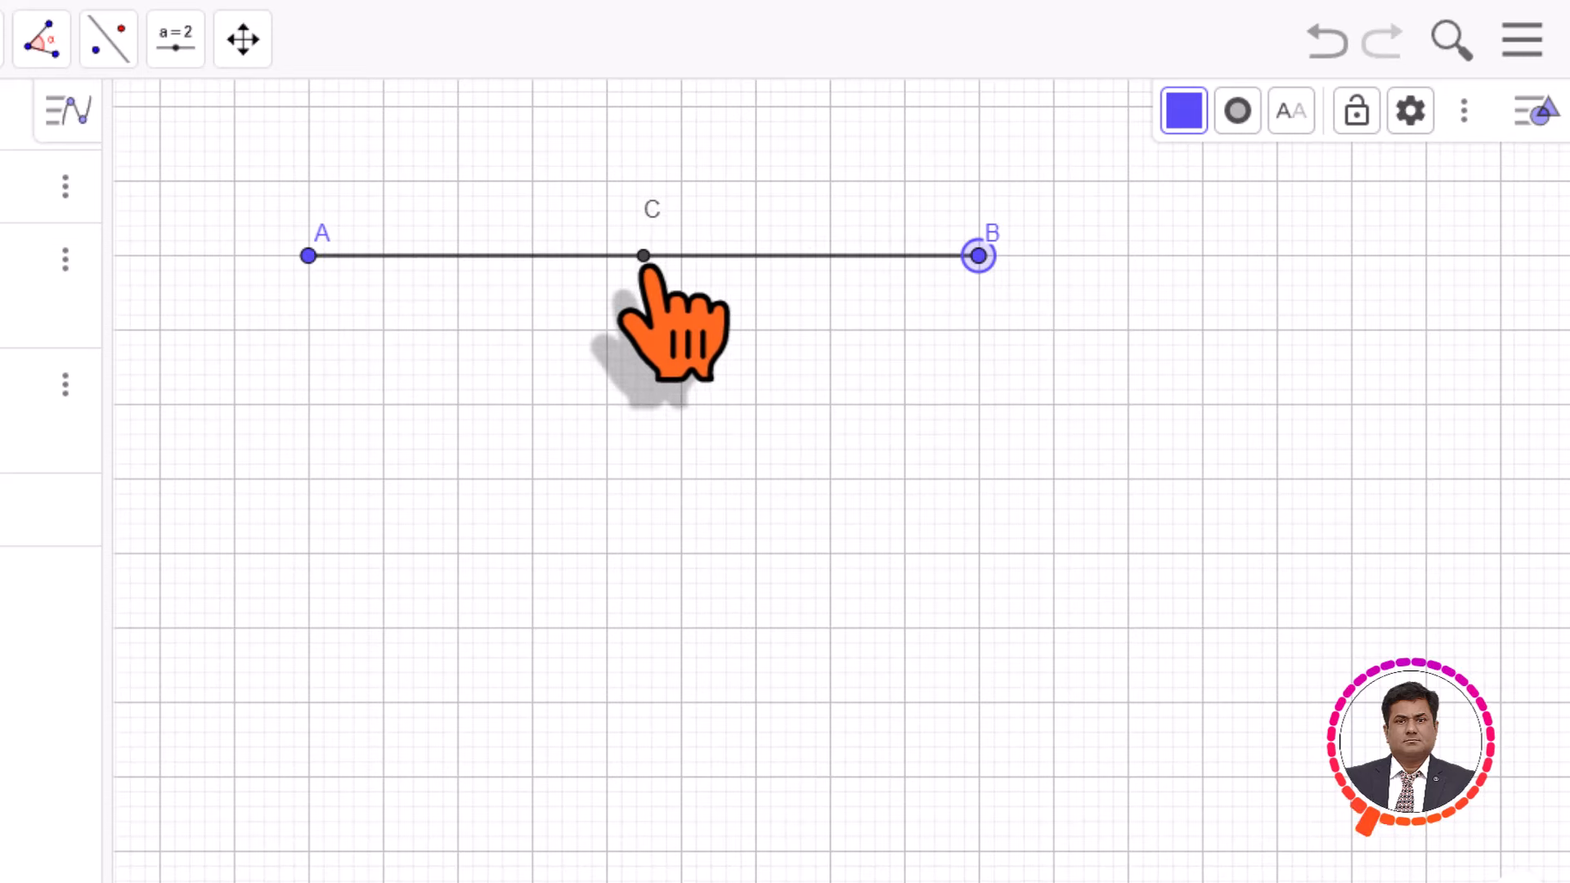